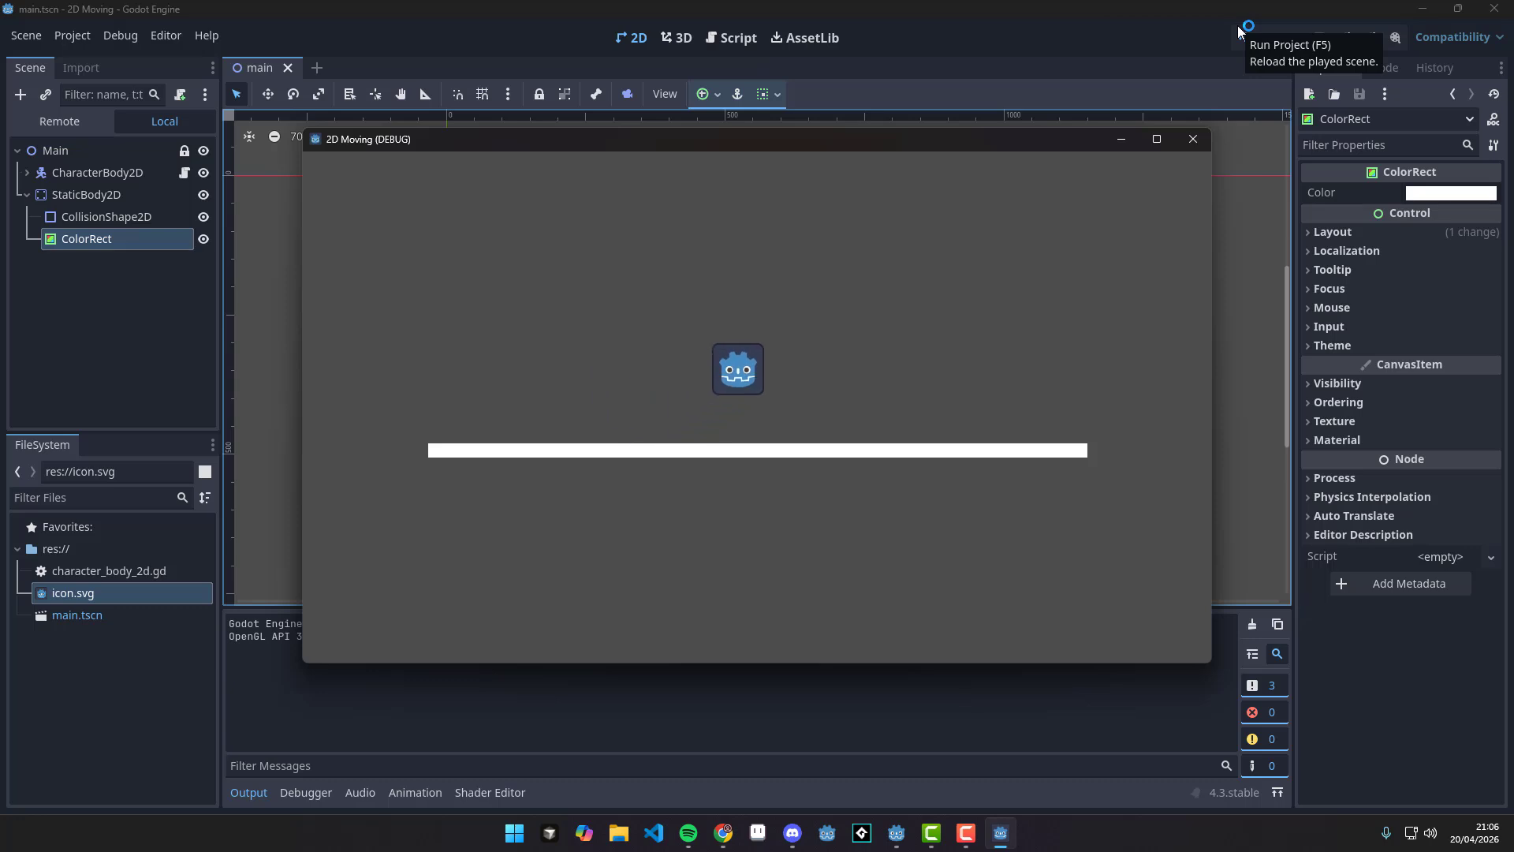
Test the character's left and right movement and jumping on the white platform in the running game, and close the game.
{"action": "key", "text": "Left"}
{"action": "key", "text": "space"}
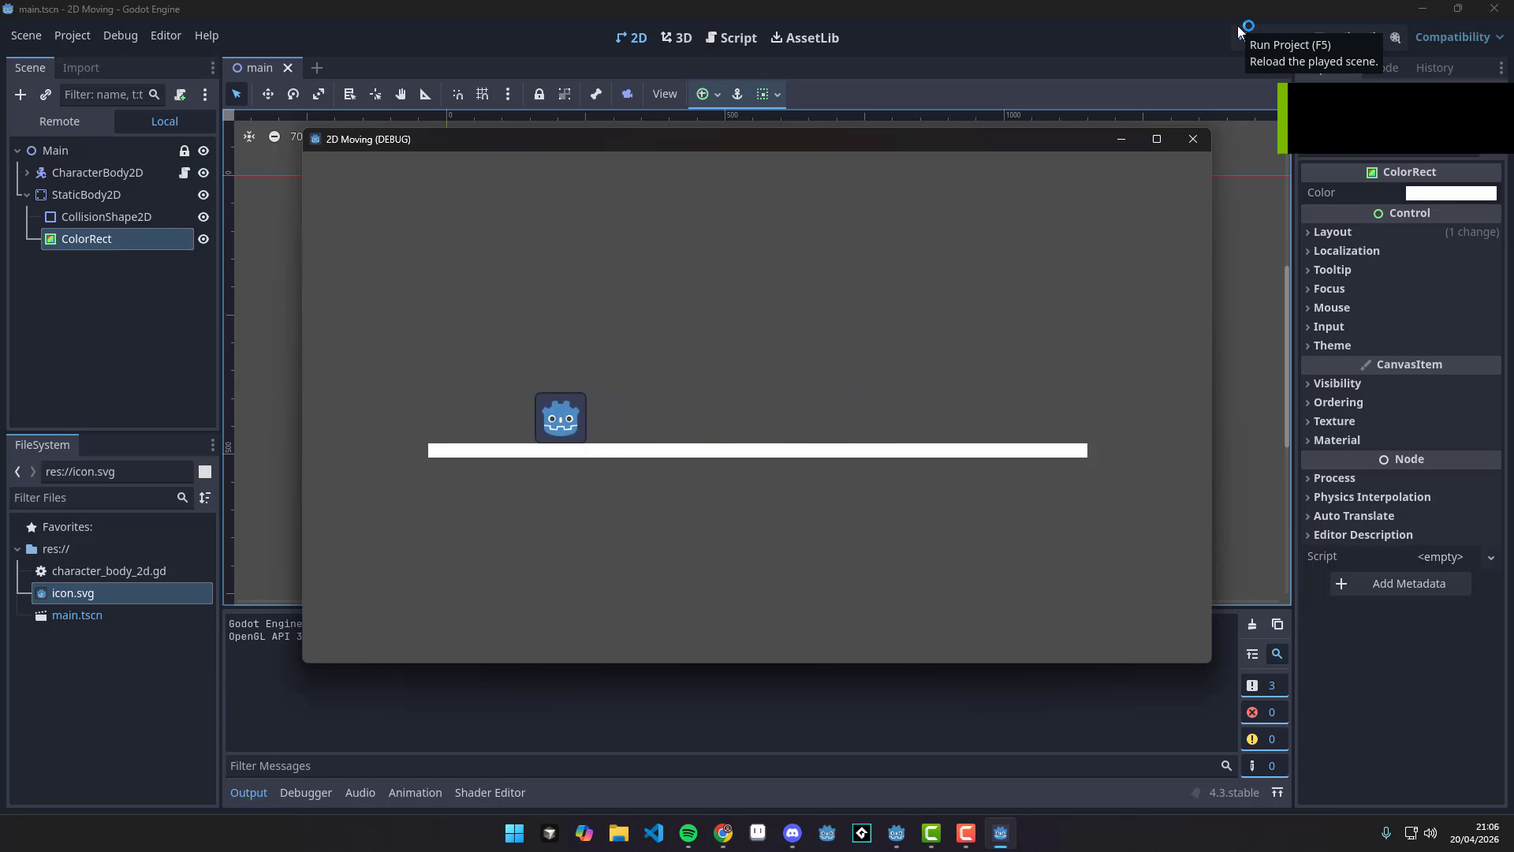
{"action": "key", "text": "space"}
{"action": "key", "text": "Right"}
{"action": "key", "text": "space"}
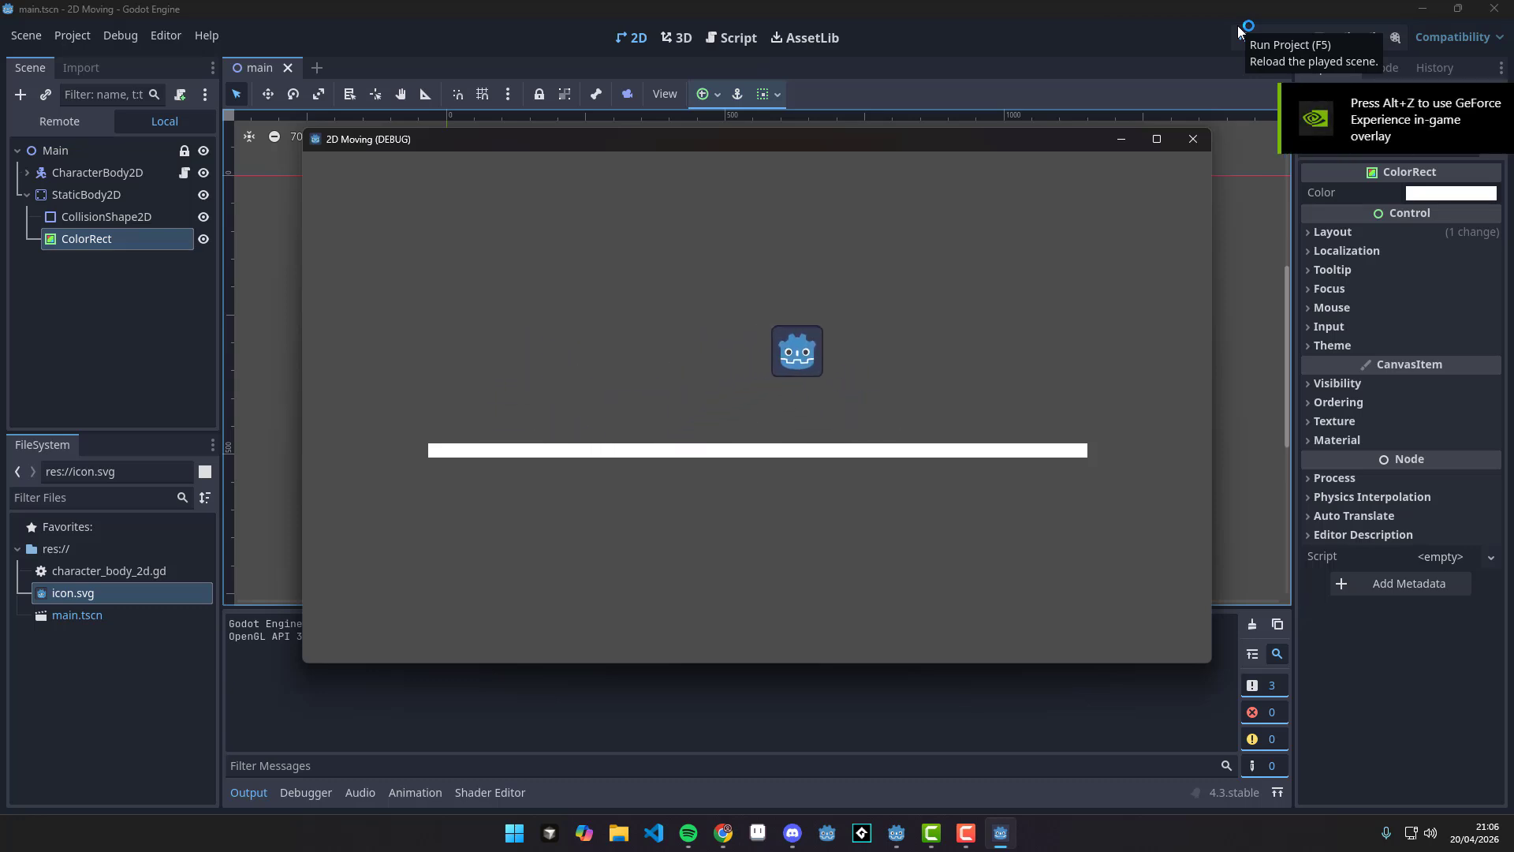
{"action": "key", "text": "Left"}
{"action": "key", "text": "space"}
{"action": "key", "text": "space"}
{"action": "key", "text": "Right"}
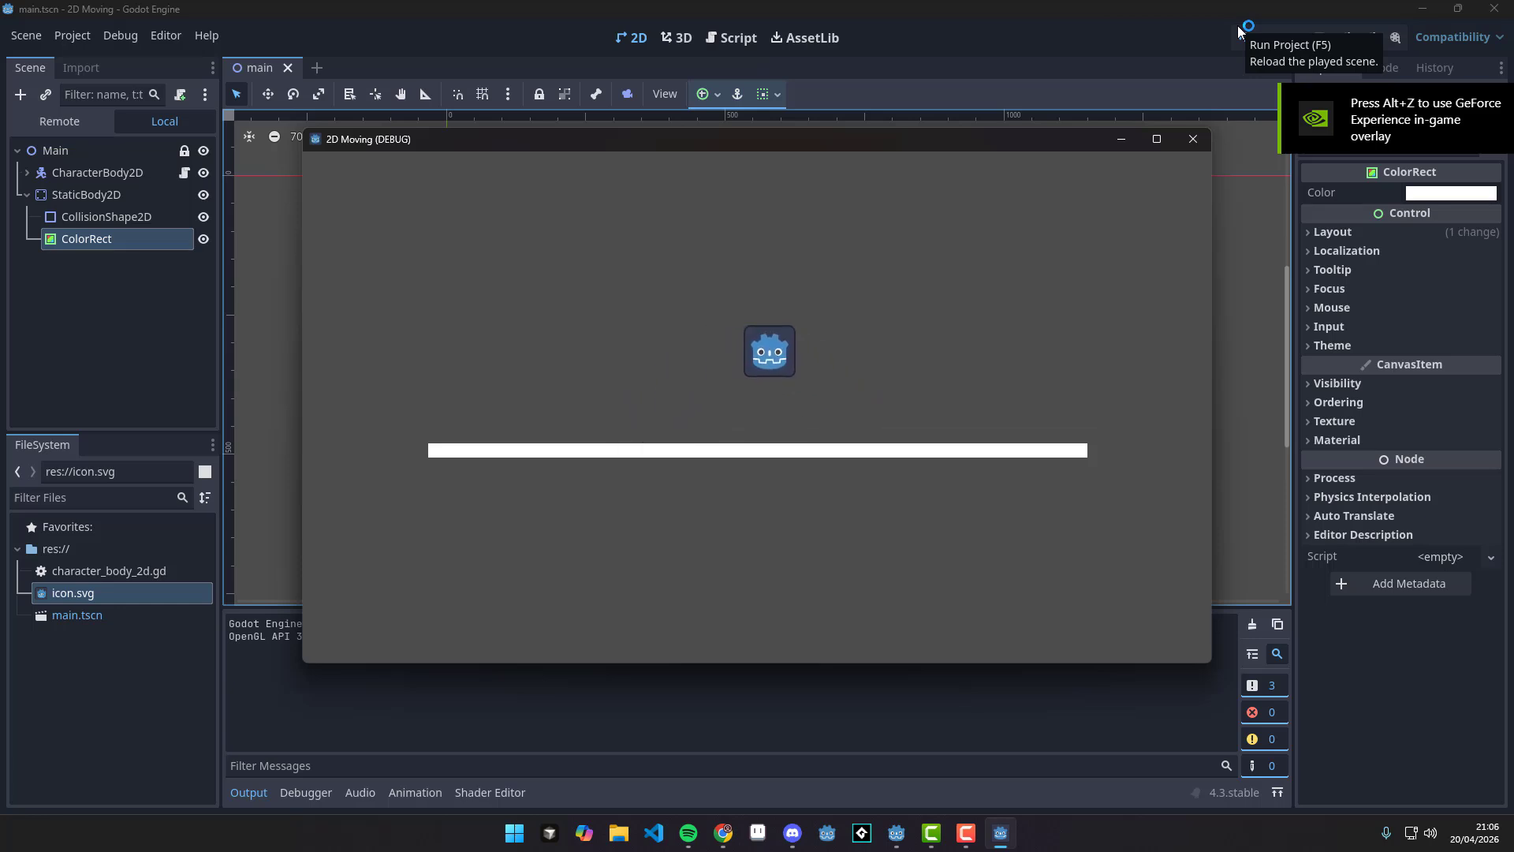
{"action": "key", "text": "space"}
{"action": "key", "text": "Left"}
{"action": "key", "text": "Right"}
{"action": "key", "text": "Right"}
{"action": "key", "text": "space"}
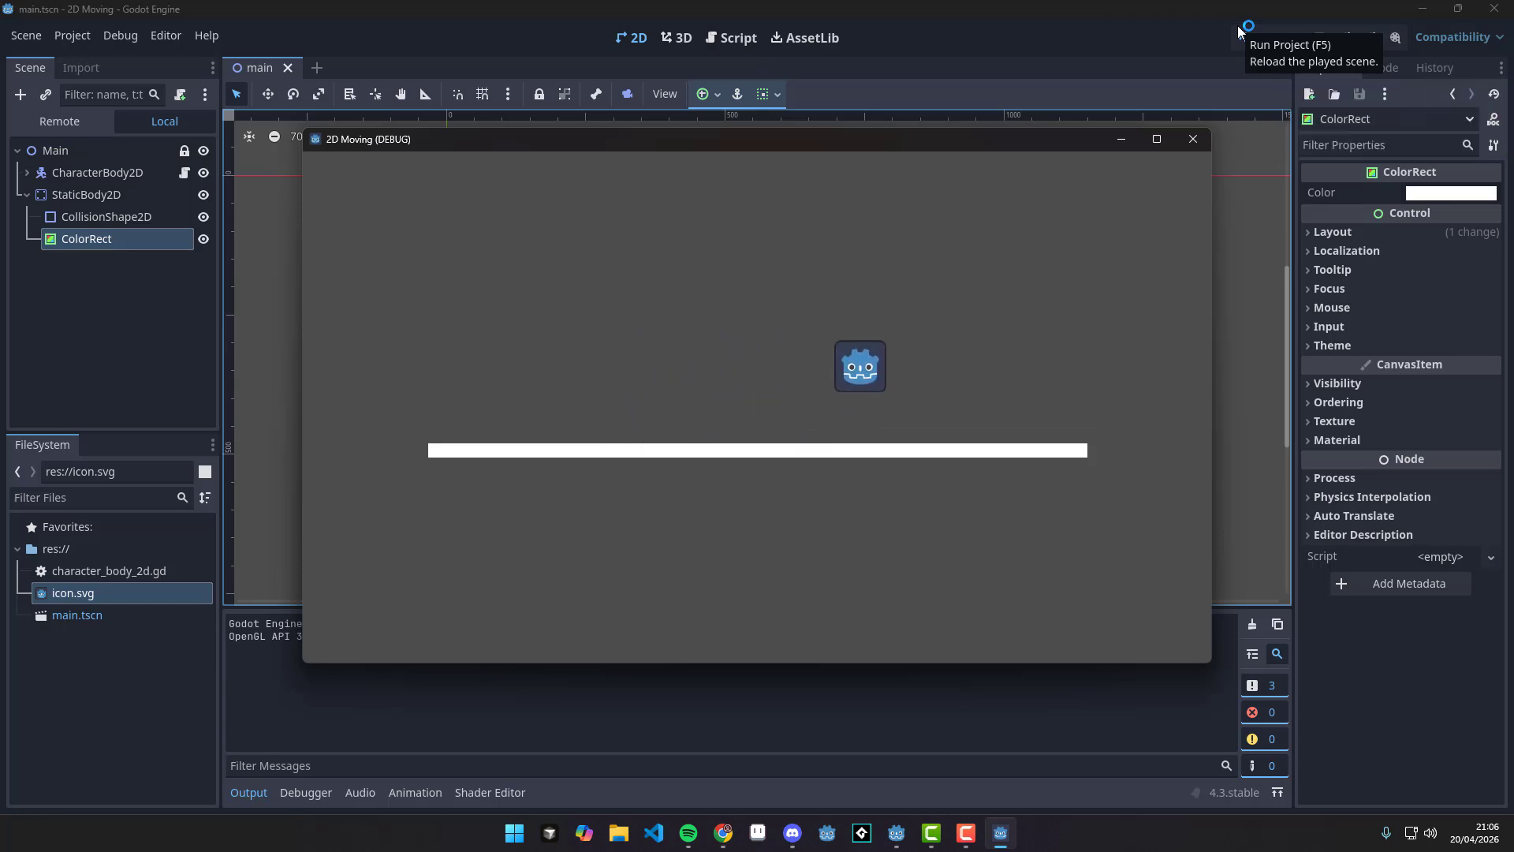
{"action": "key", "text": "Left"}
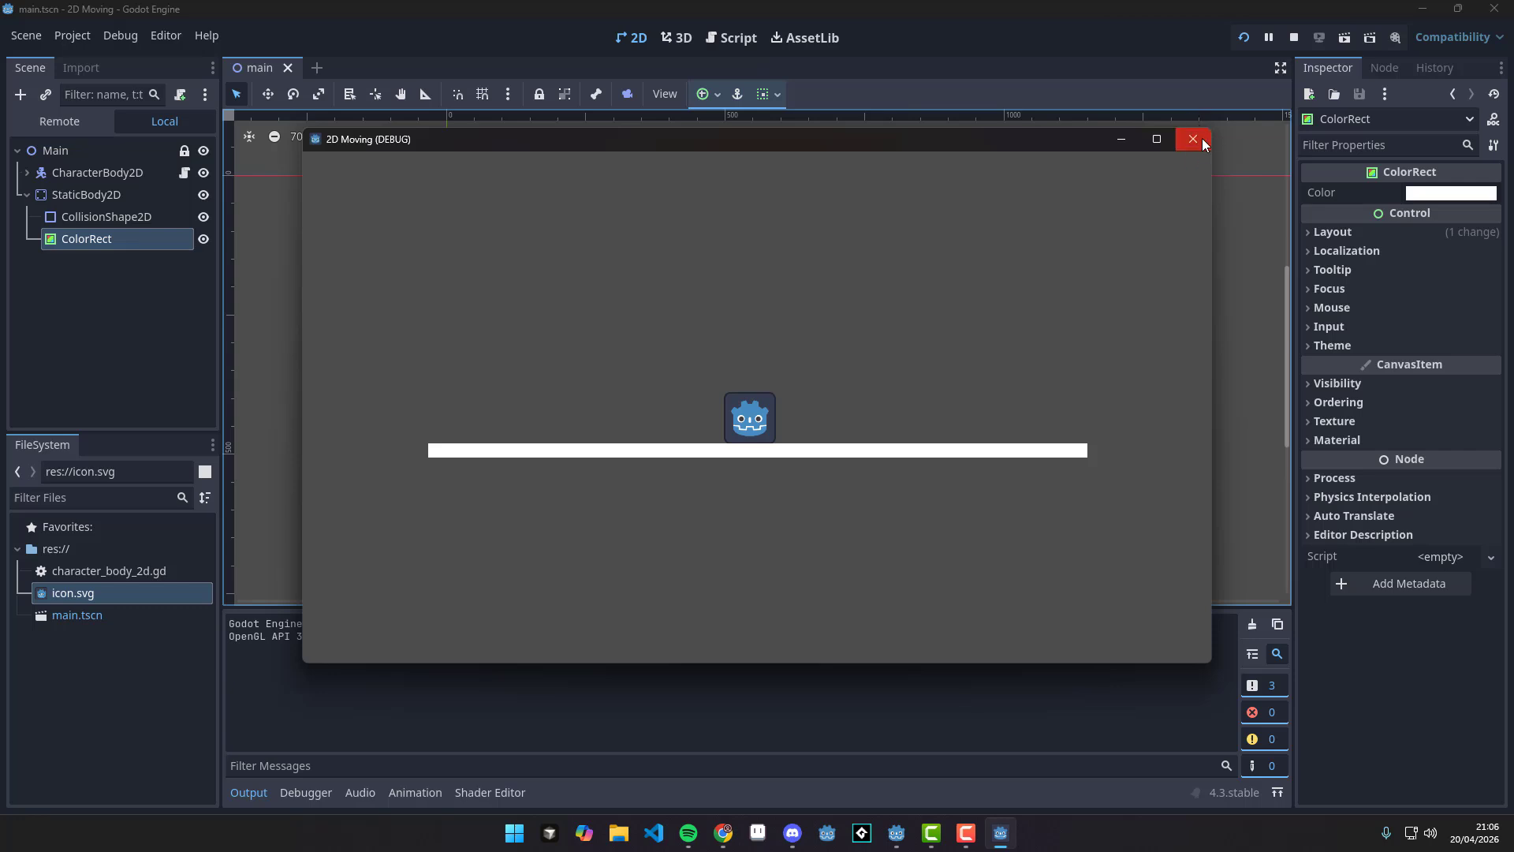
{"action": "left_click", "coordinate": [1192, 140]}
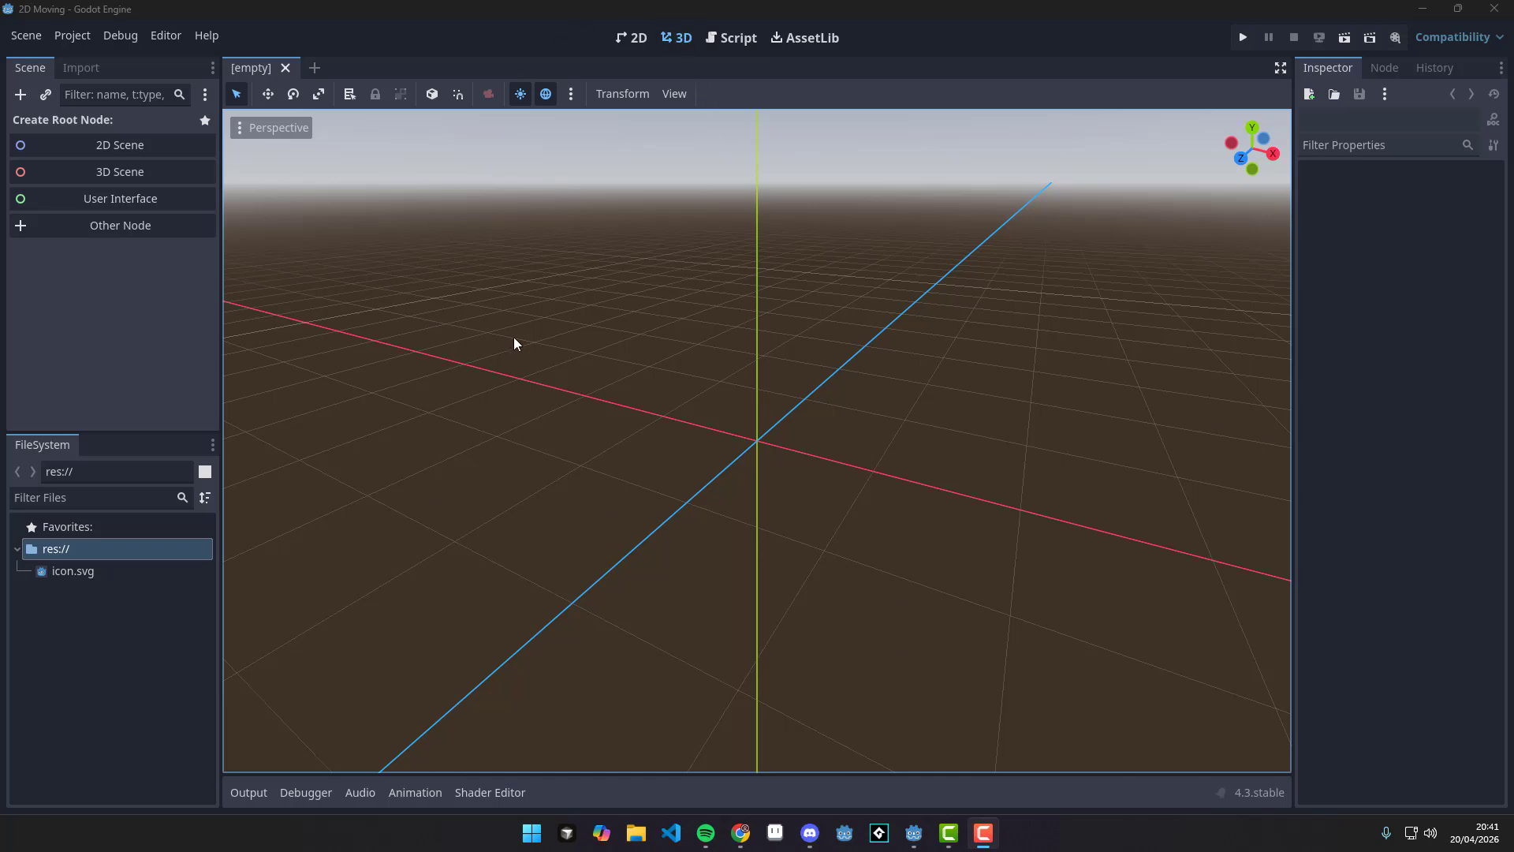
Switch the editor to the 2D workspace and fit the empty game area in view.
{"action": "left_click_drag", "start_coordinate": [951, 202], "coordinate": [625, 333]}
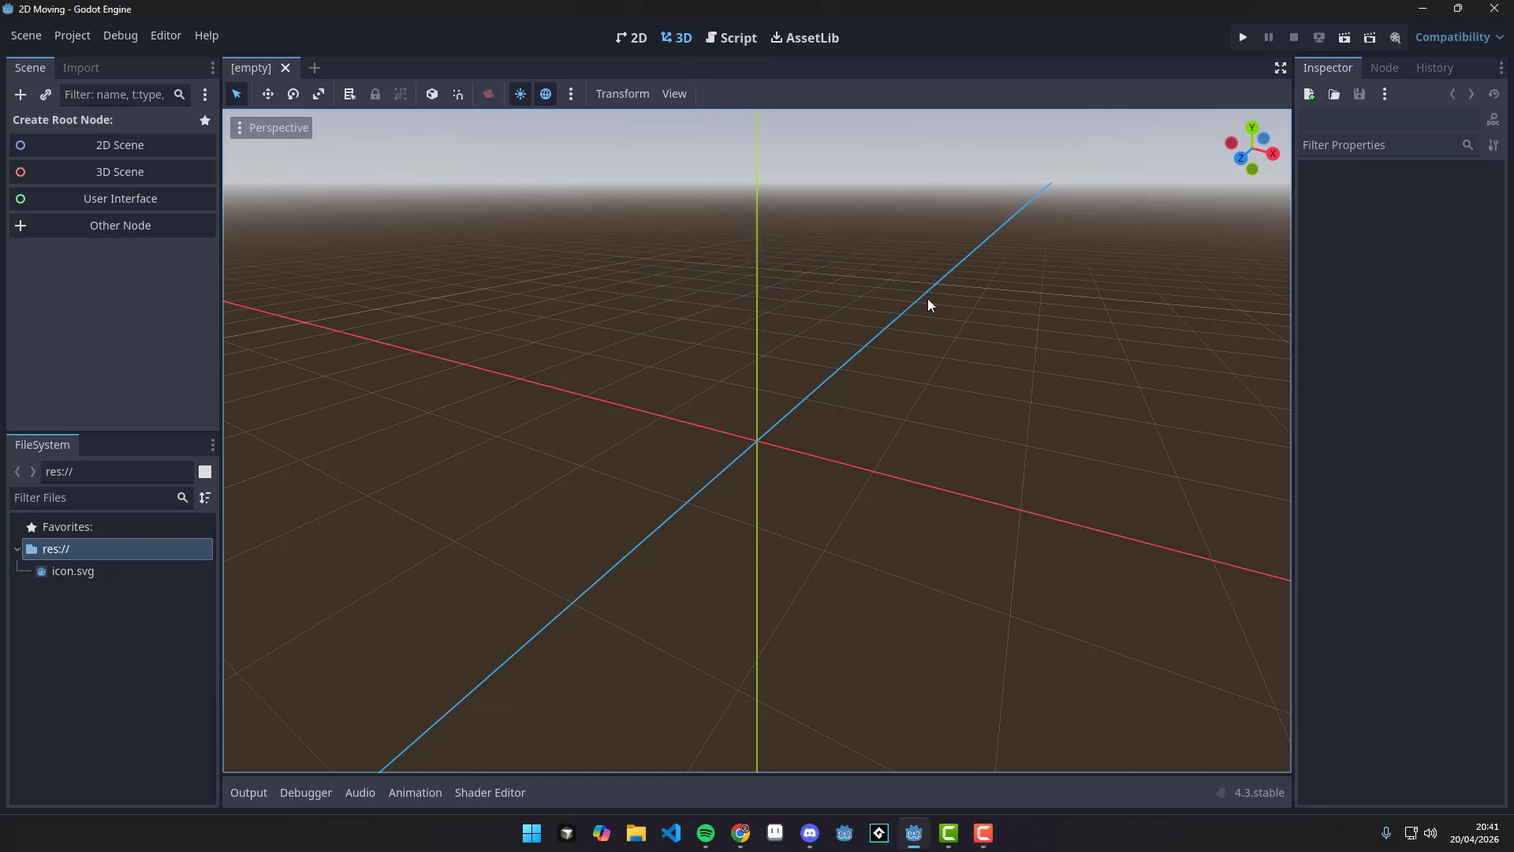
{"action": "left_click", "coordinate": [634, 44]}
{"action": "scroll", "coordinate": [754, 352], "scroll_direction": "down", "scroll_amount": 2}
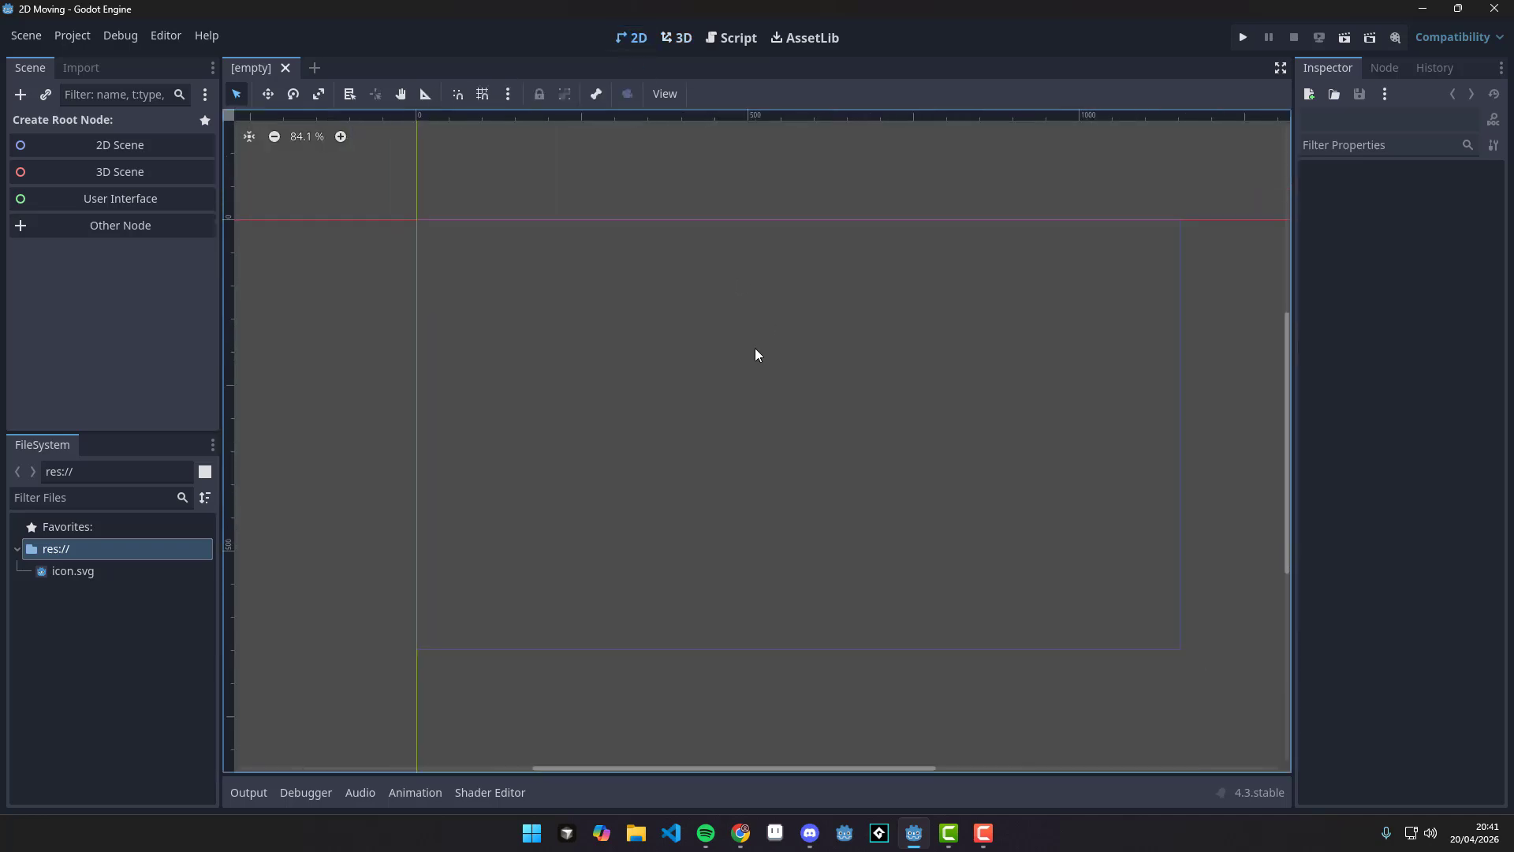
{"action": "scroll", "coordinate": [841, 358], "scroll_direction": "down", "scroll_amount": 1}
{"action": "scroll", "coordinate": [845, 357], "scroll_direction": "up", "scroll_amount": 1}
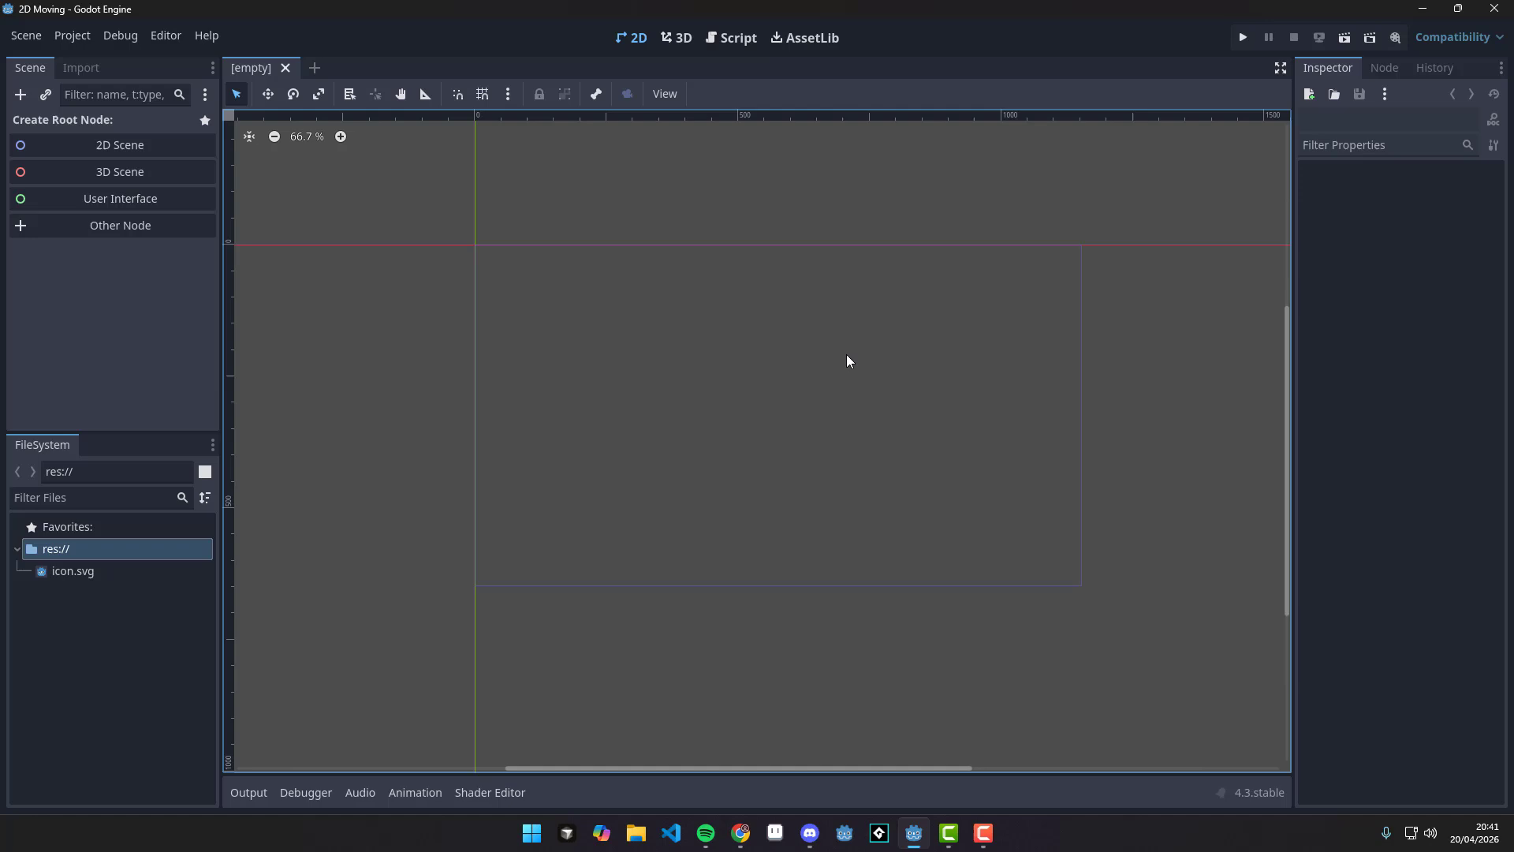
{"action": "left_click", "coordinate": [1245, 37]}
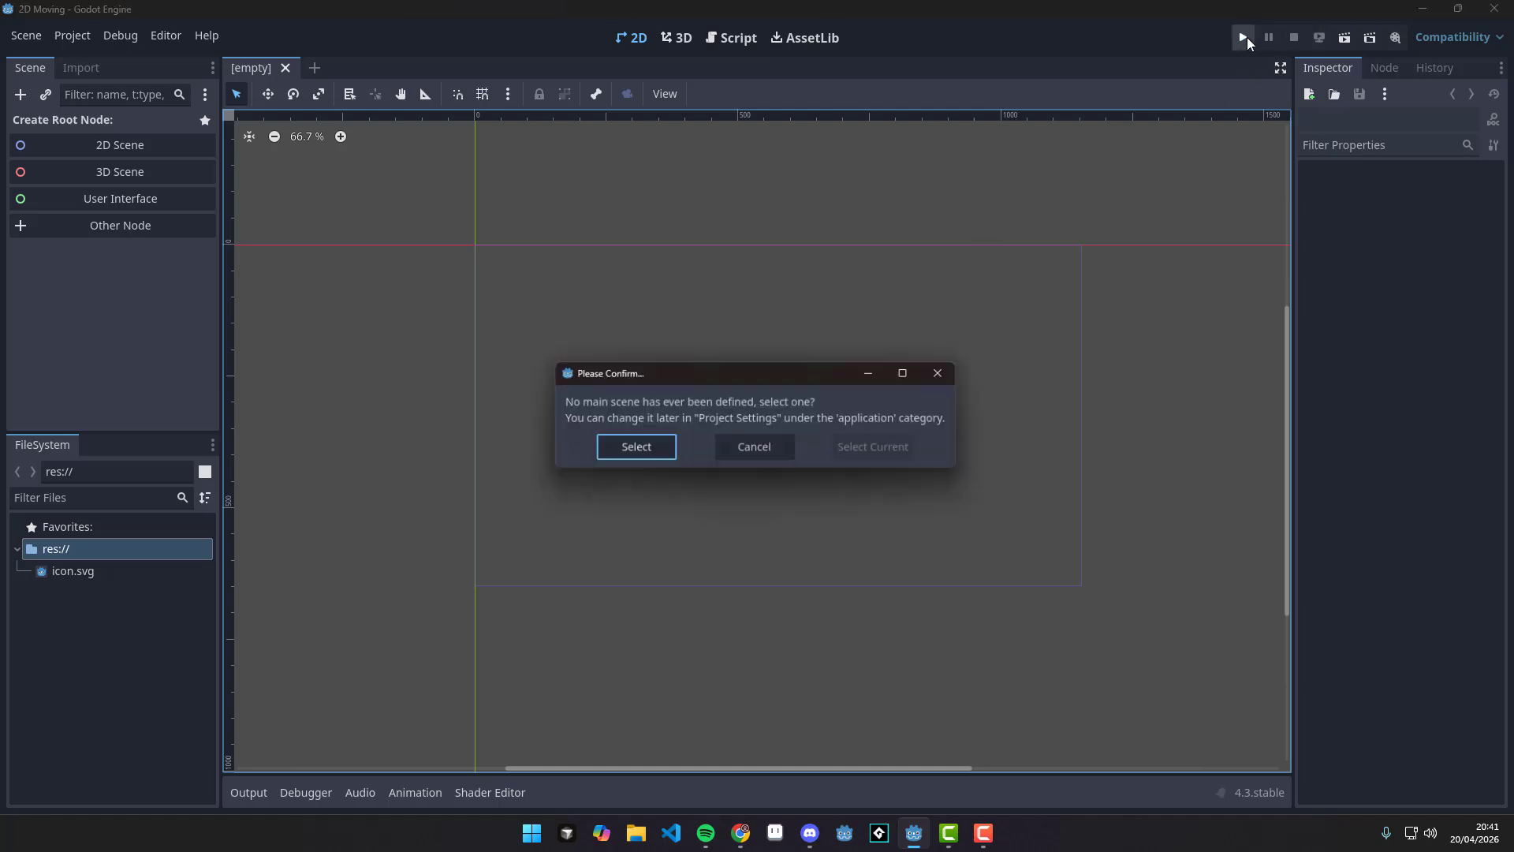
{"action": "left_click", "coordinate": [636, 449]}
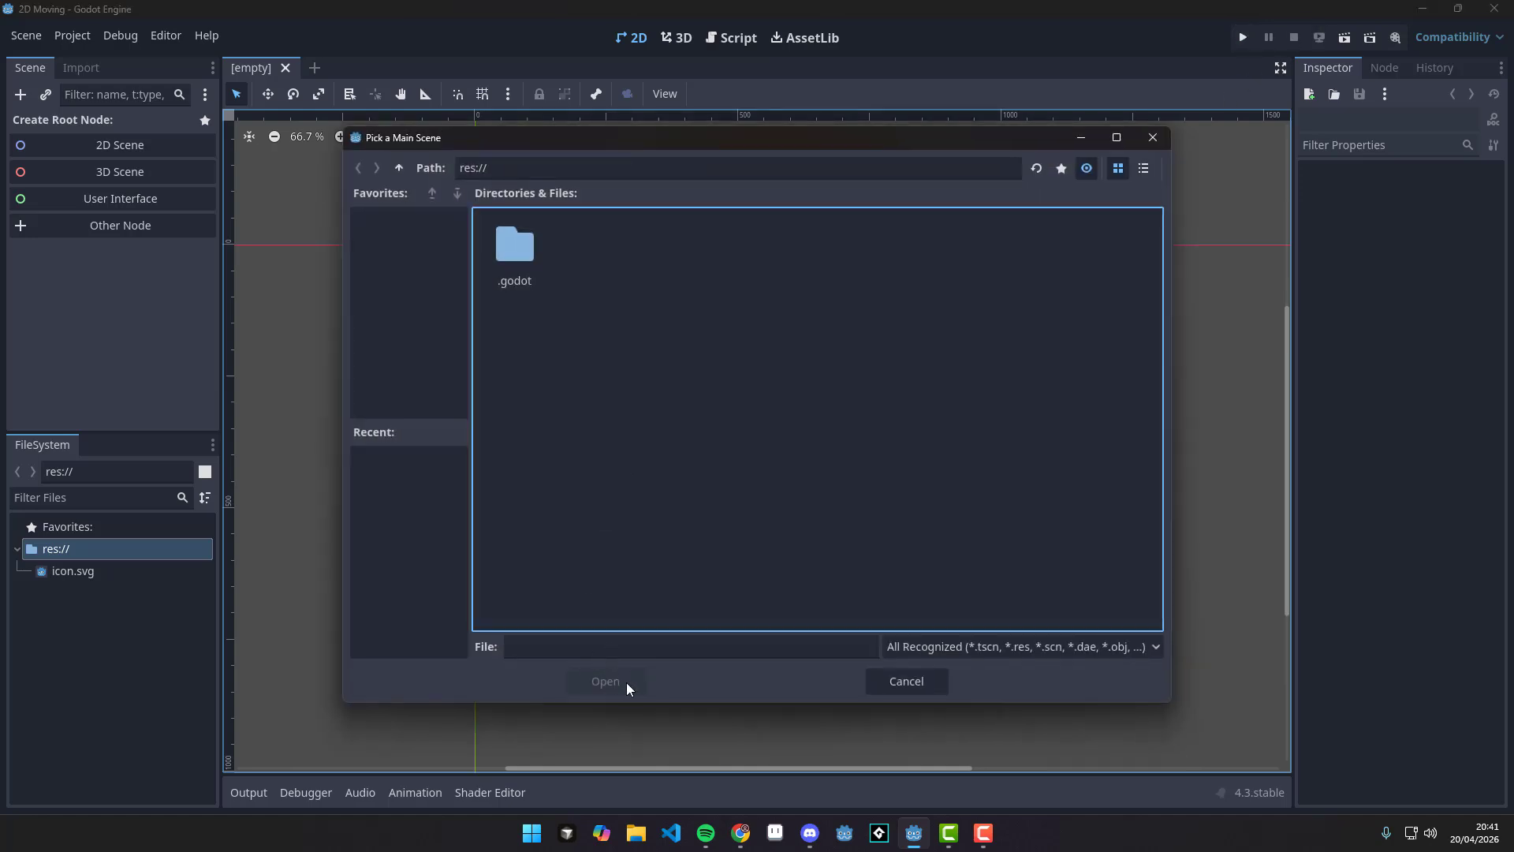
{"action": "left_click", "coordinate": [898, 683]}
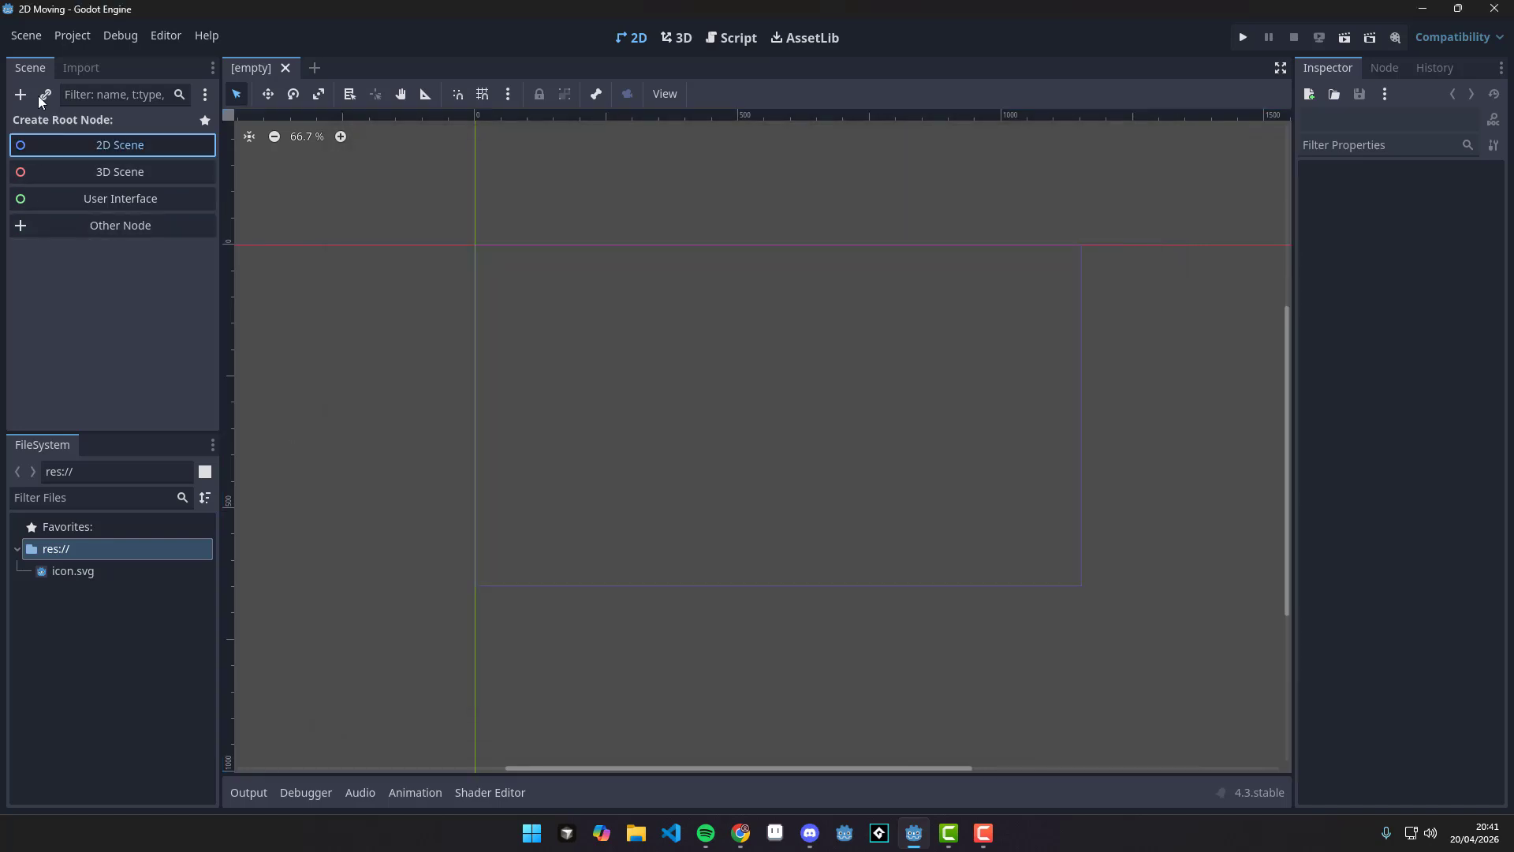
Create a 2D scene root node and rename it Main.
{"action": "left_click", "coordinate": [159, 143]}
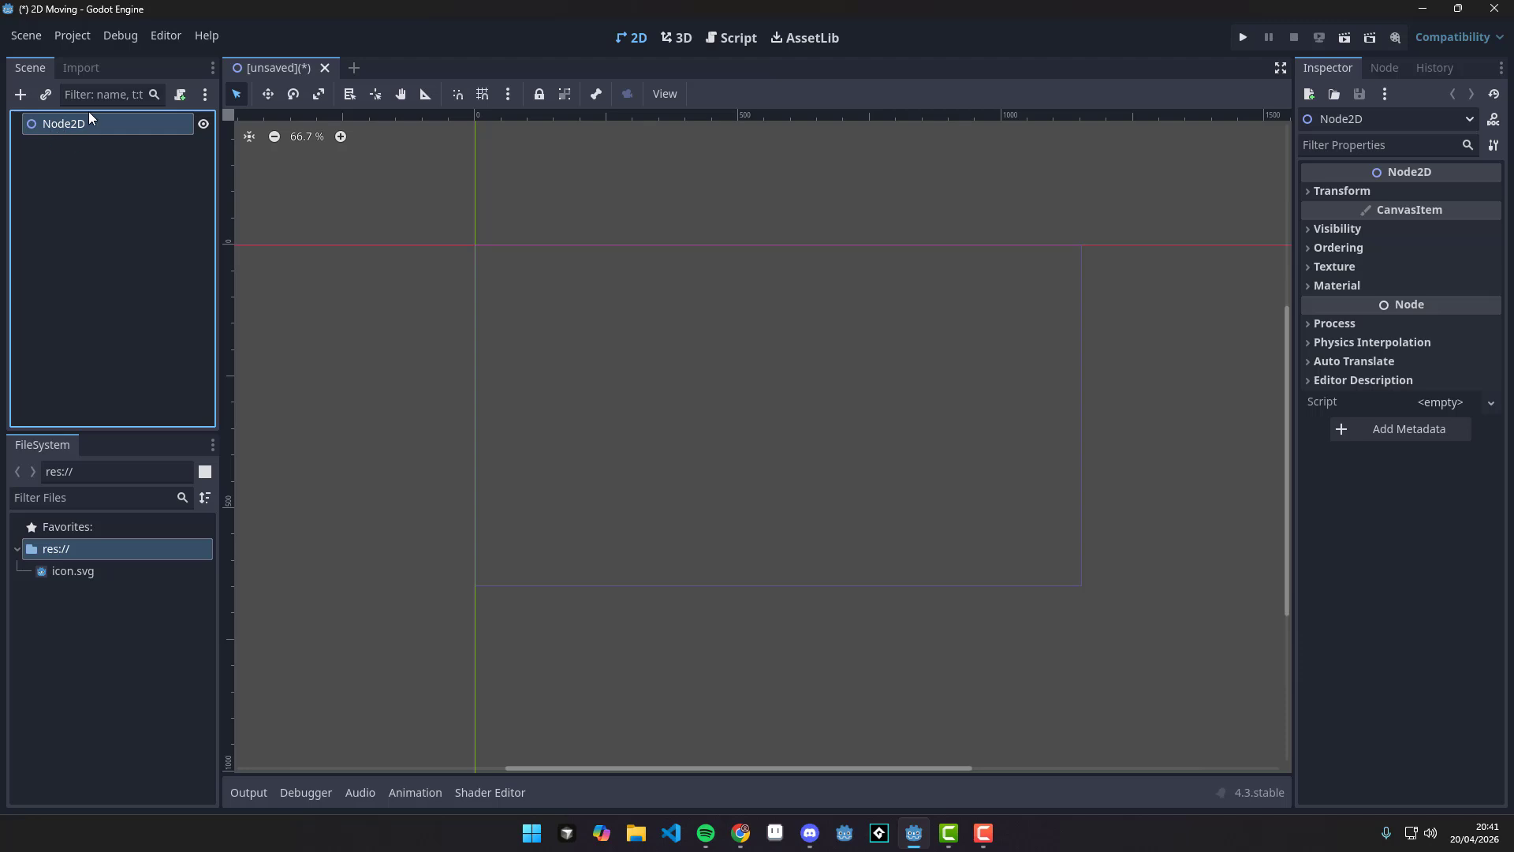
{"action": "double_click", "coordinate": [68, 125]}
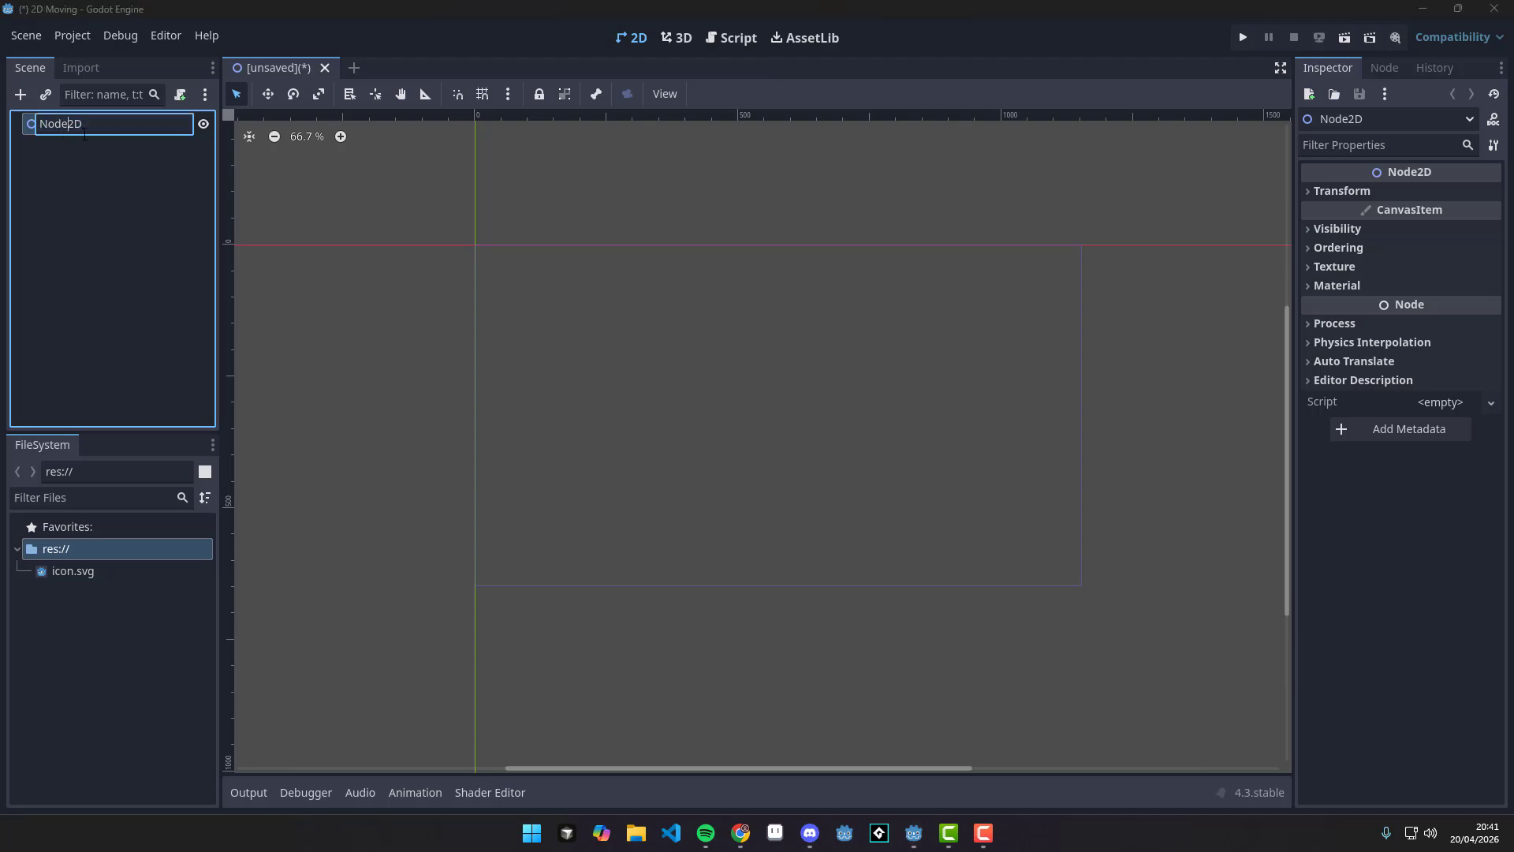
{"action": "double_click", "coordinate": [69, 123]}
{"action": "type", "text": "Main"}
{"action": "key", "text": "Return"}
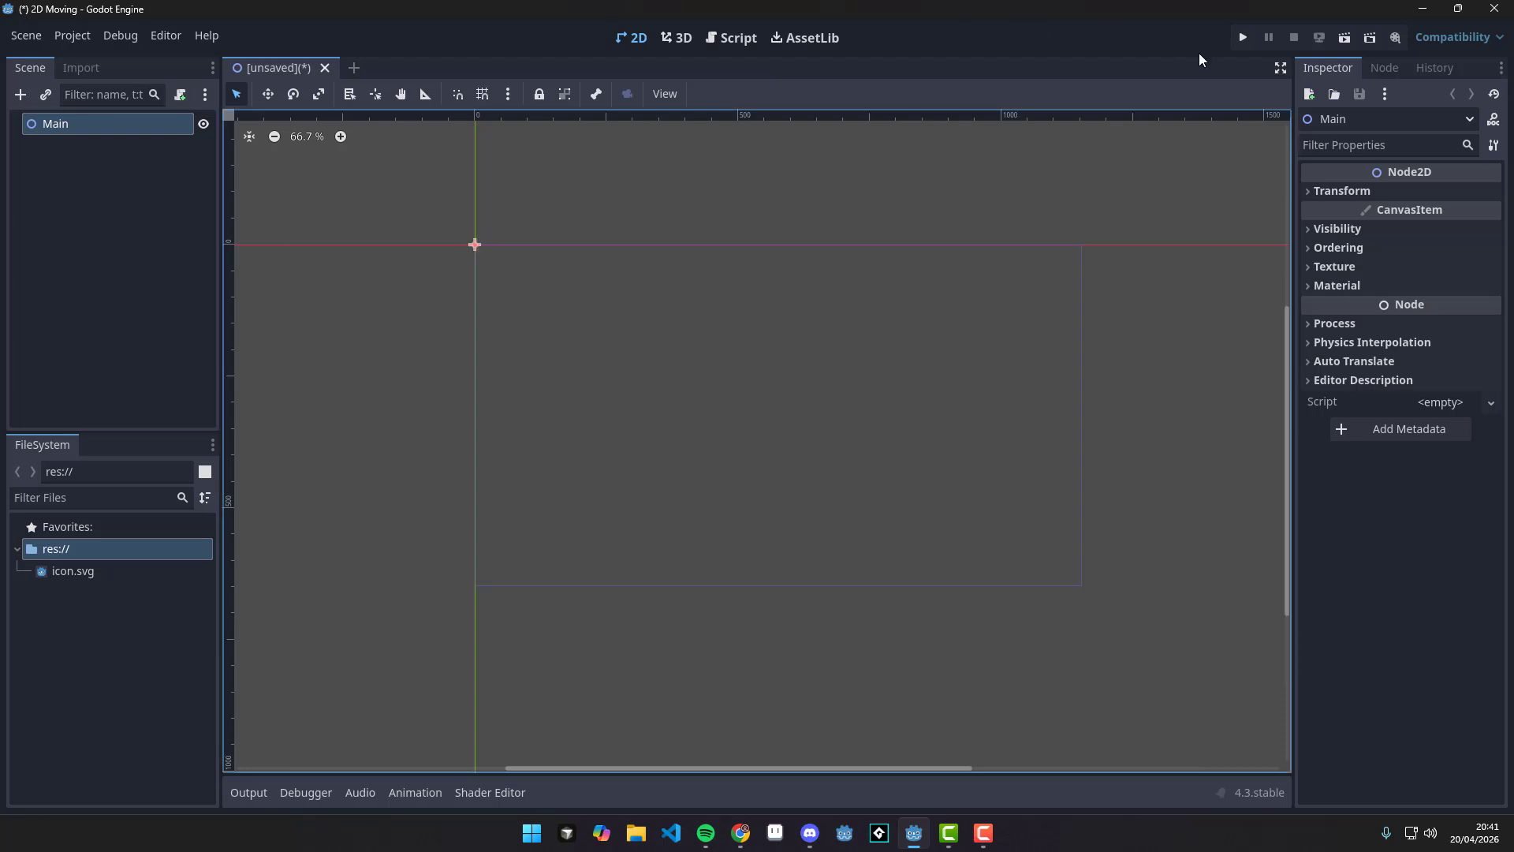
Run the project with the current scene as the main scene, saving it as main.tscn.
{"action": "left_click", "coordinate": [1245, 37]}
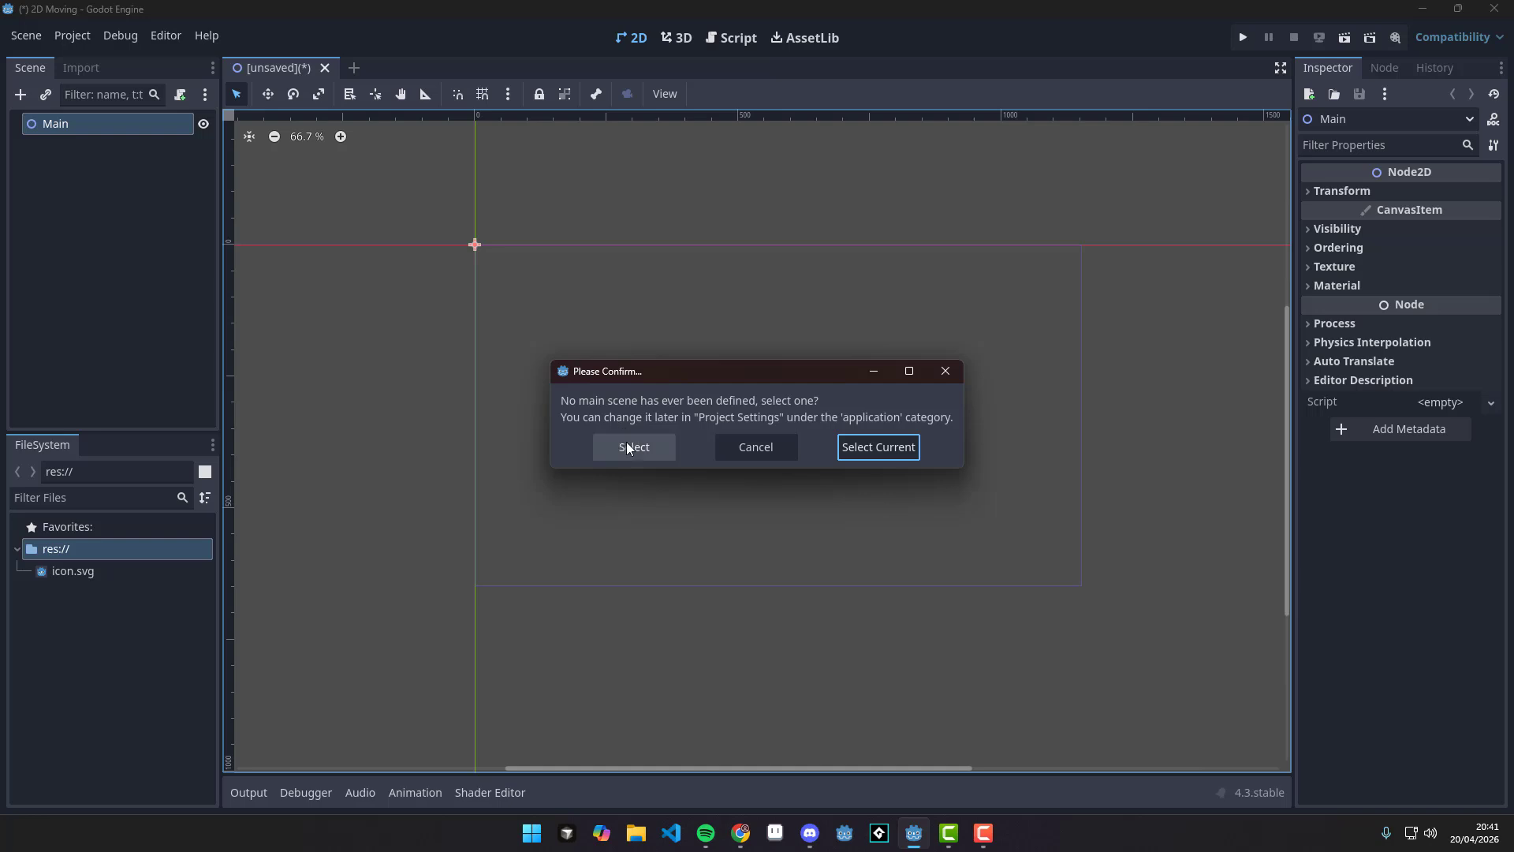
{"action": "left_click", "coordinate": [864, 443]}
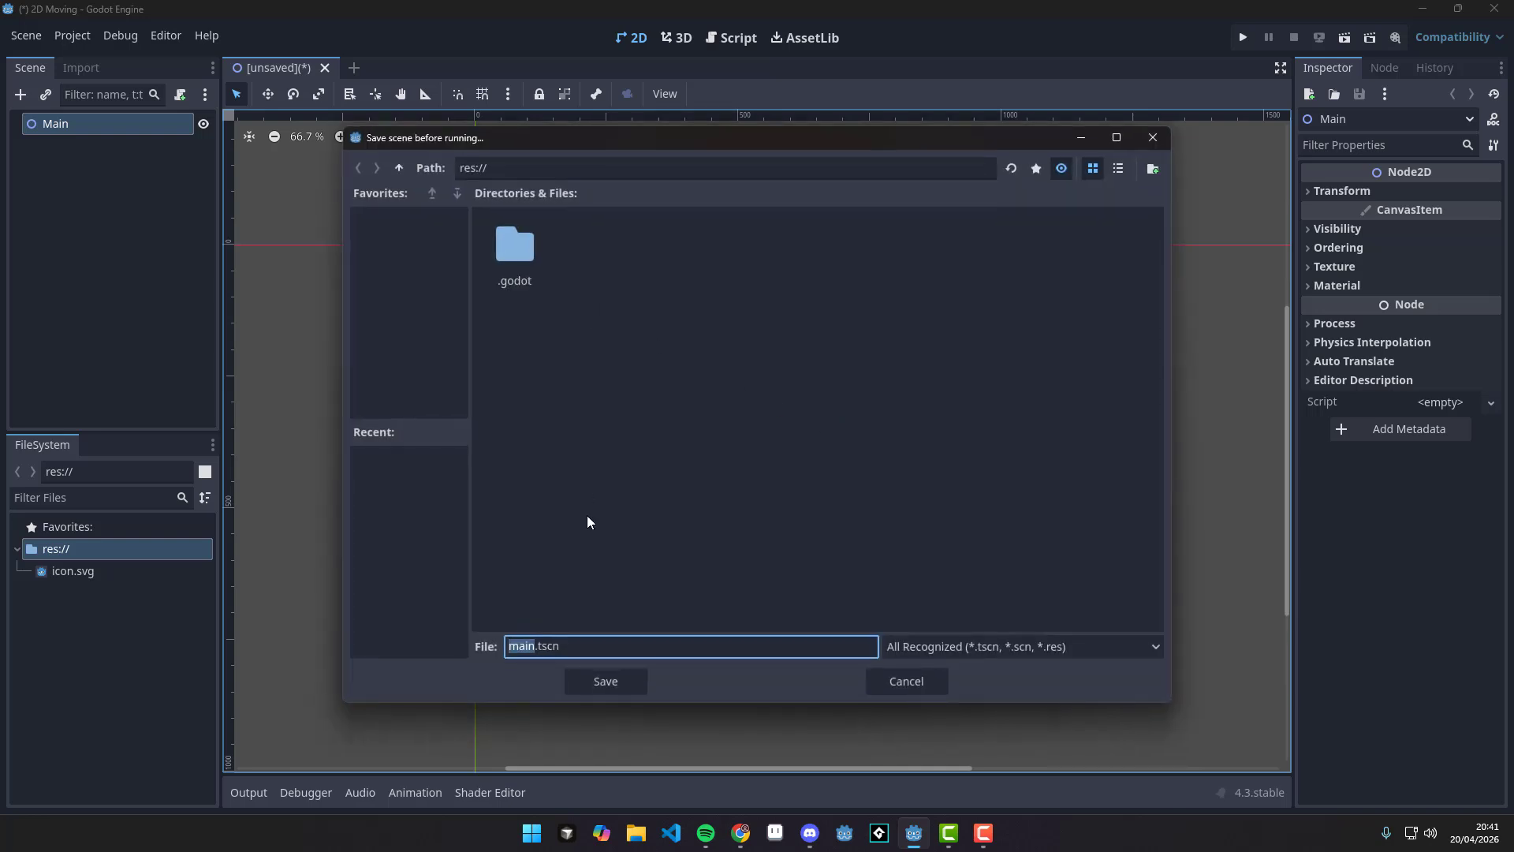
{"action": "left_click", "coordinate": [594, 674]}
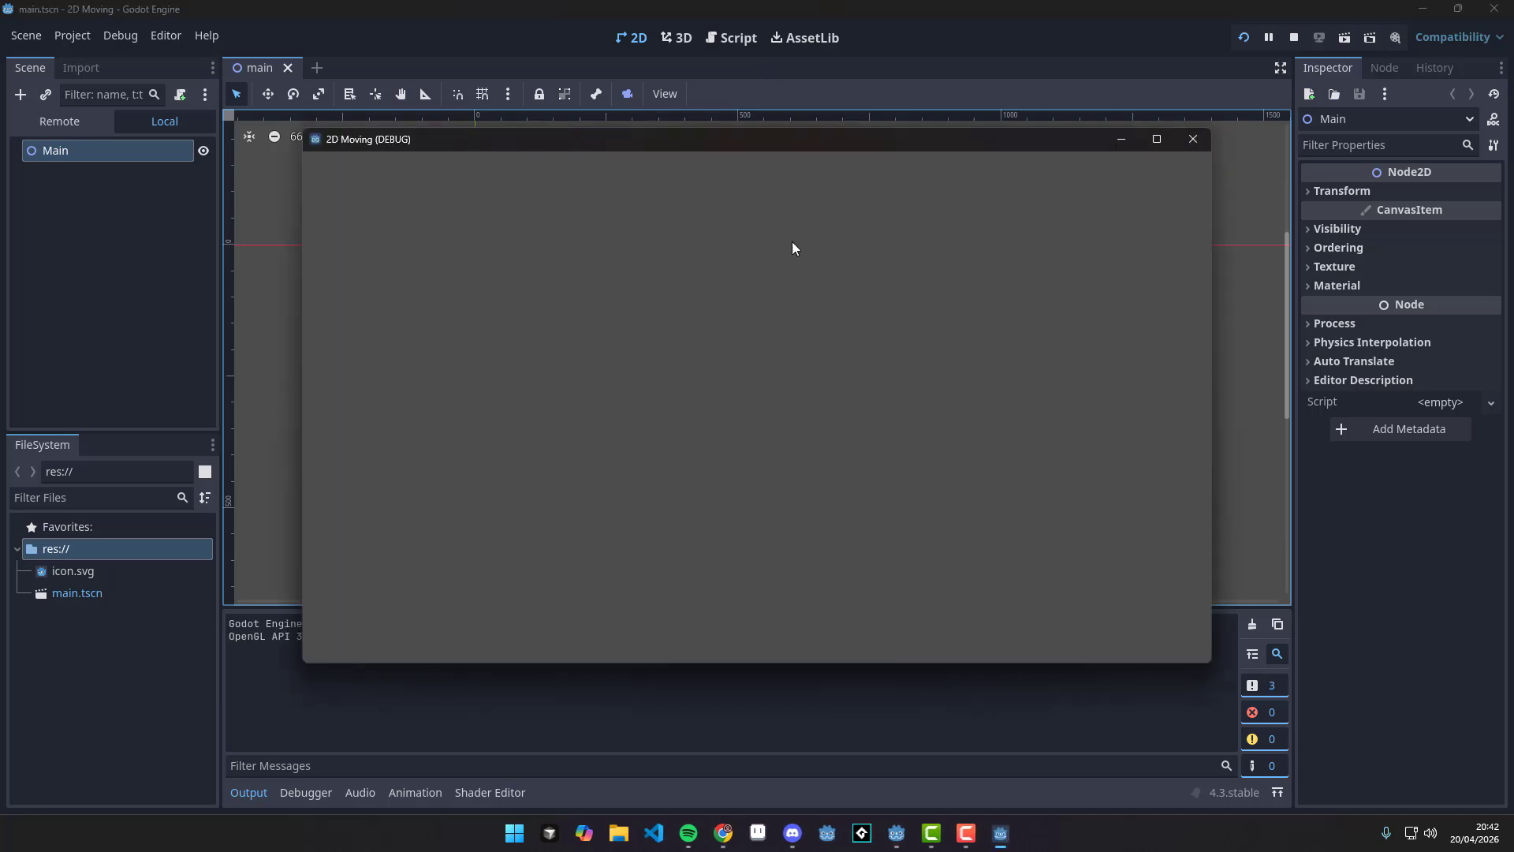
Reposition the running game window over the editor and close it.
{"action": "left_click_drag", "start_coordinate": [766, 143], "coordinate": [803, 136]}
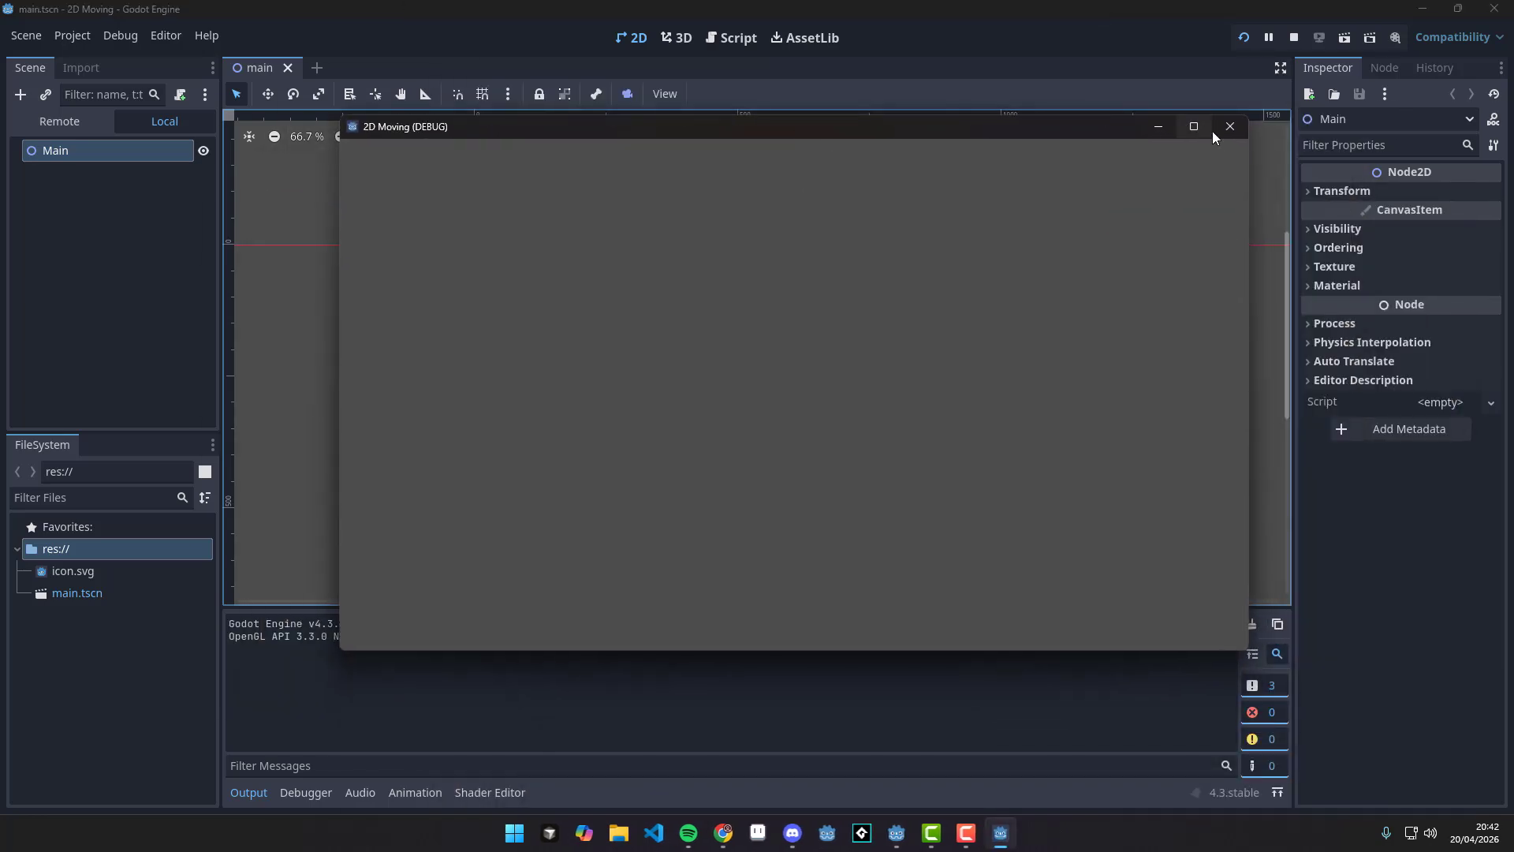
{"action": "left_click_drag", "start_coordinate": [978, 132], "coordinate": [963, 122]}
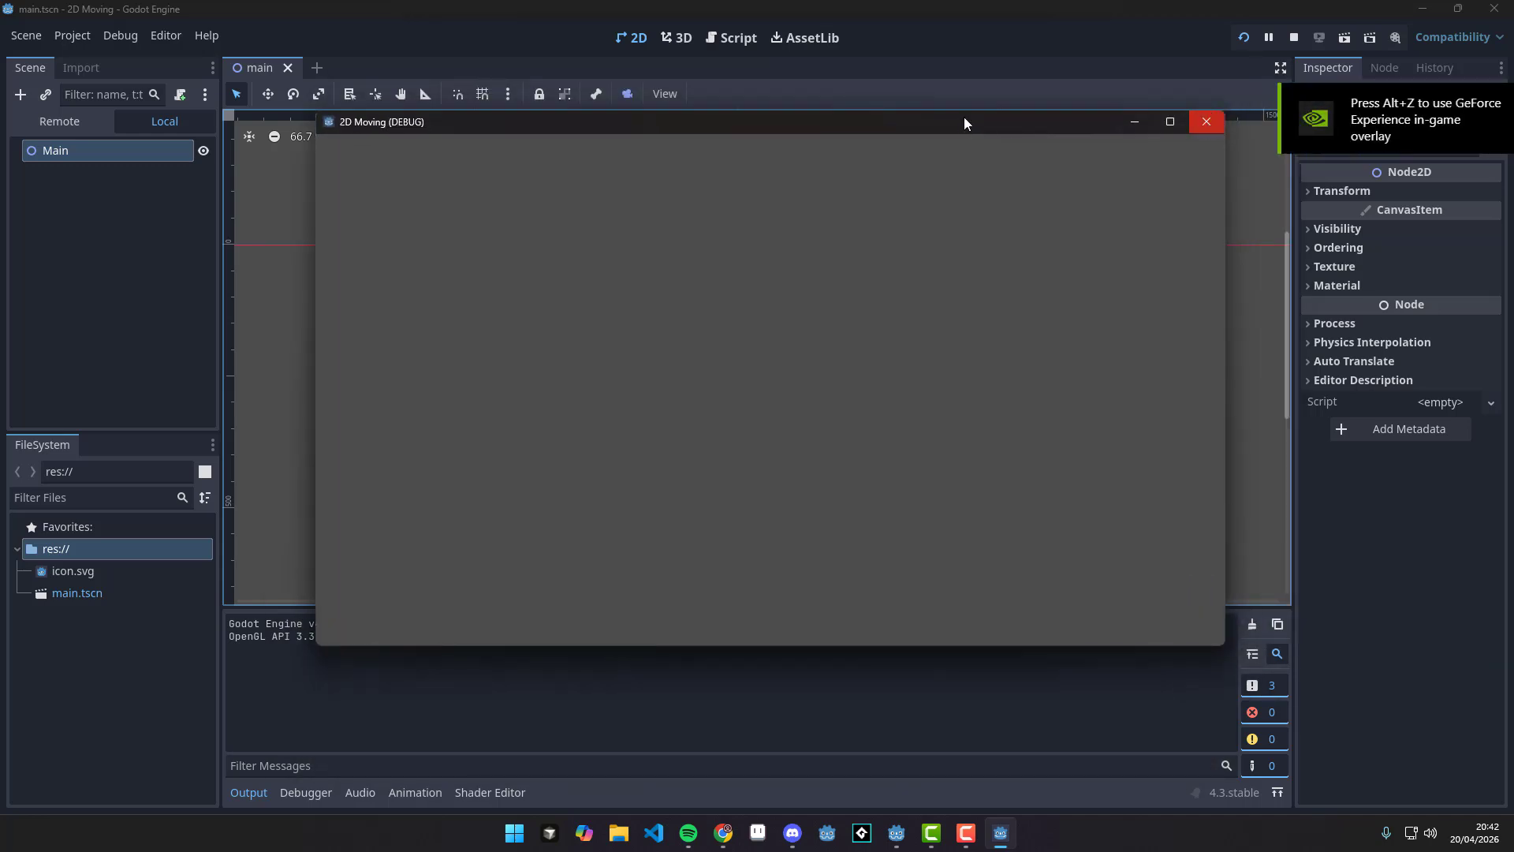
{"action": "left_click", "coordinate": [1204, 125]}
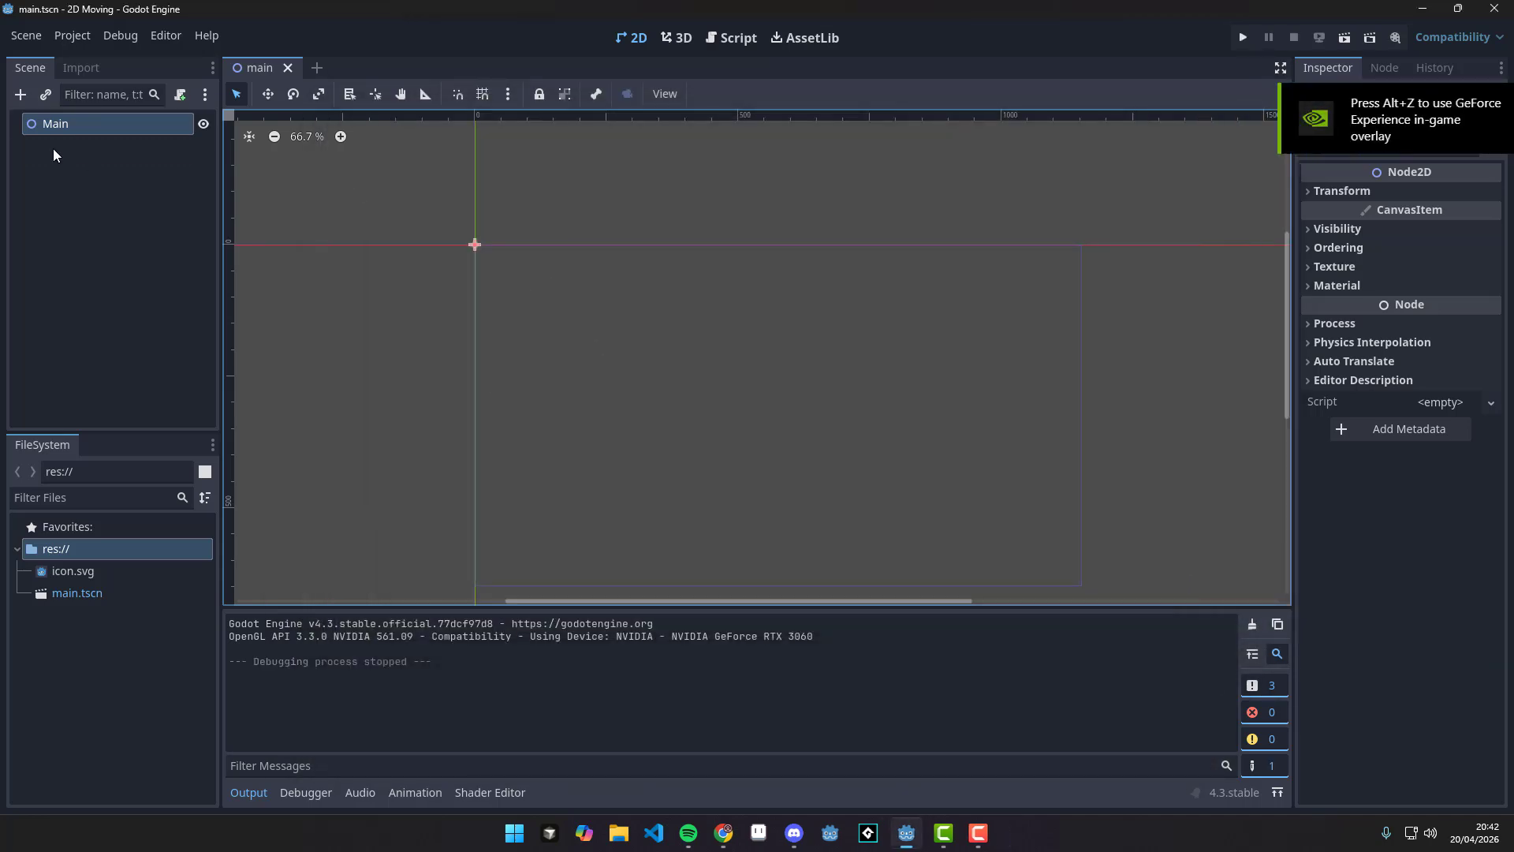
Add a CharacterBody2D node as a child of Main.
{"action": "left_click", "coordinate": [19, 94]}
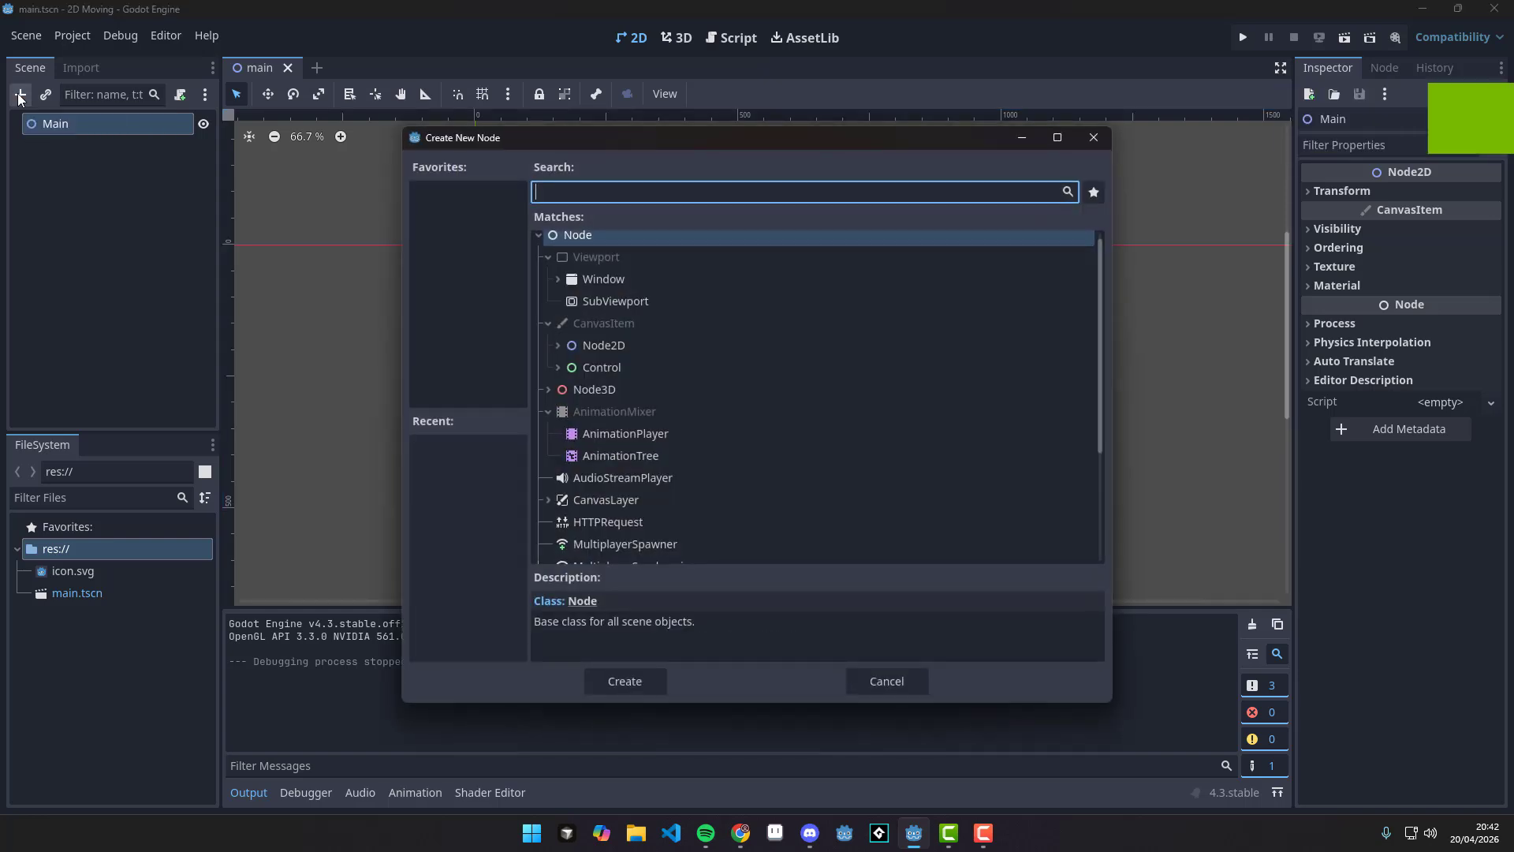
{"action": "type", "text": "char"}
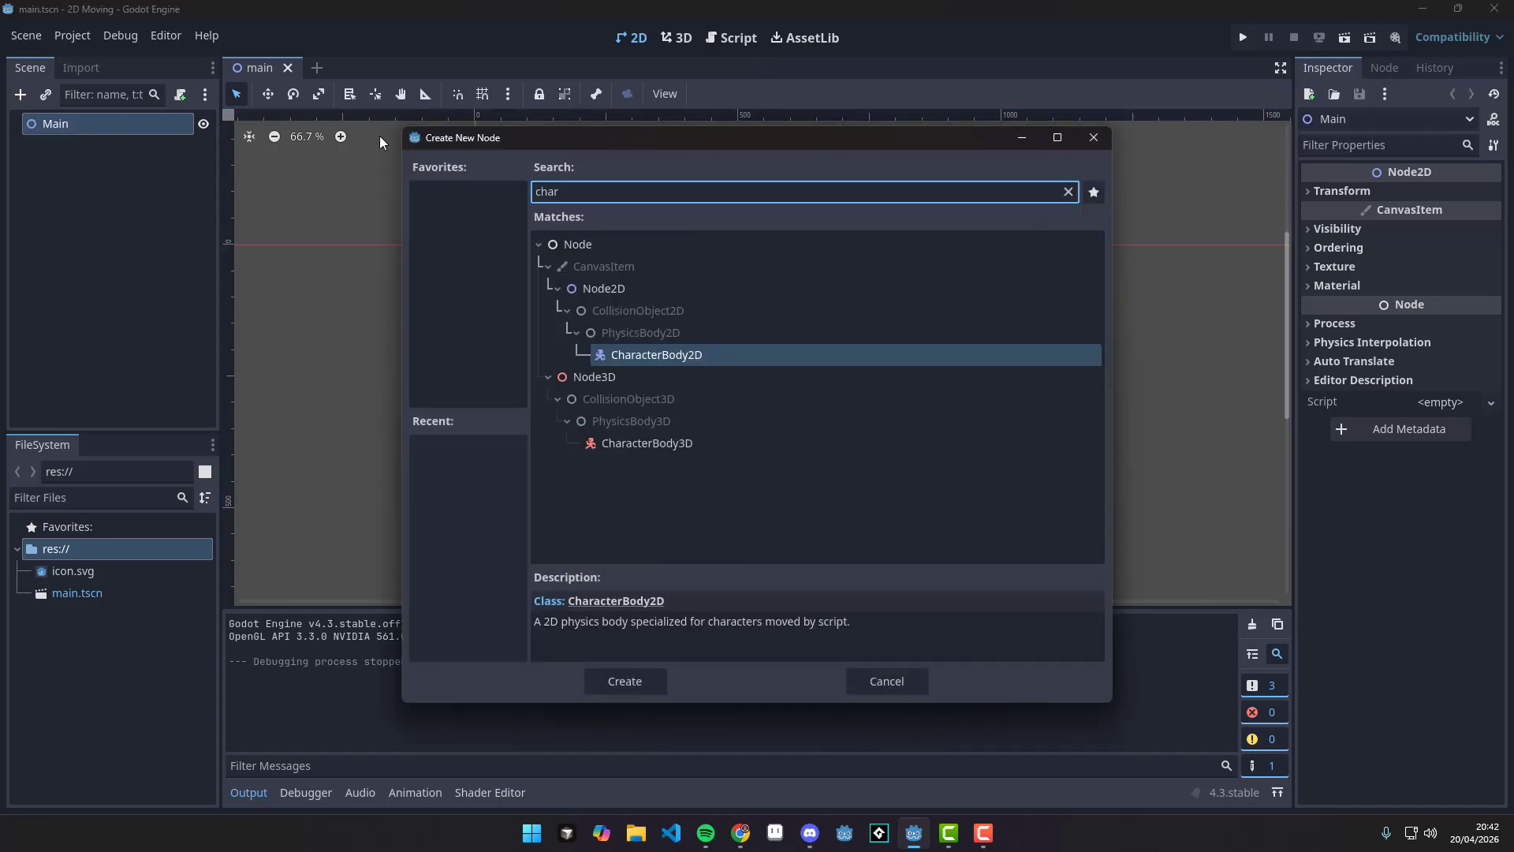
{"action": "type", "text": "act"}
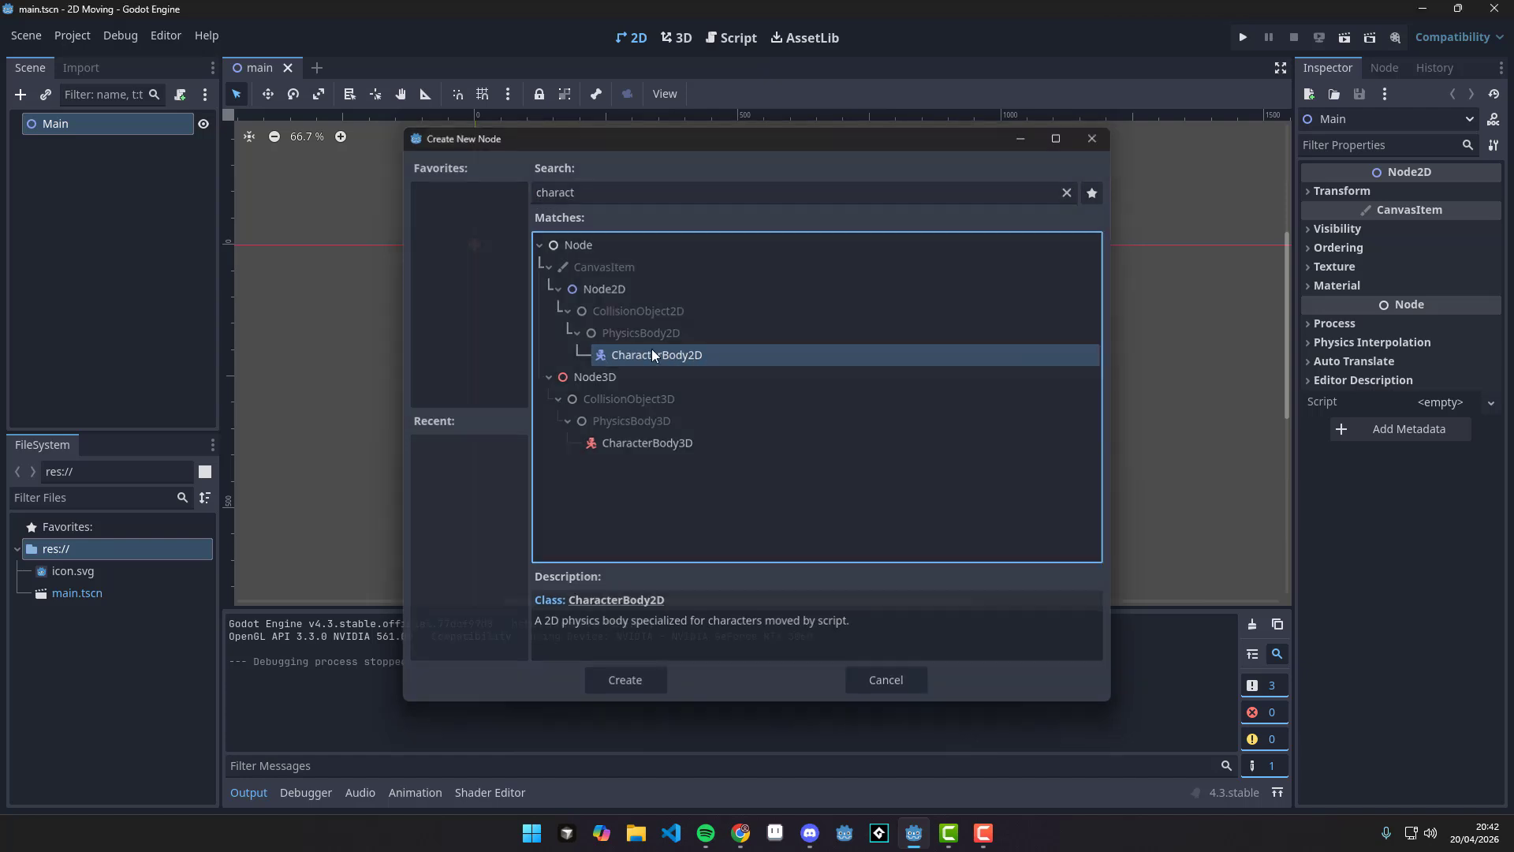
{"action": "double_click", "coordinate": [651, 355]}
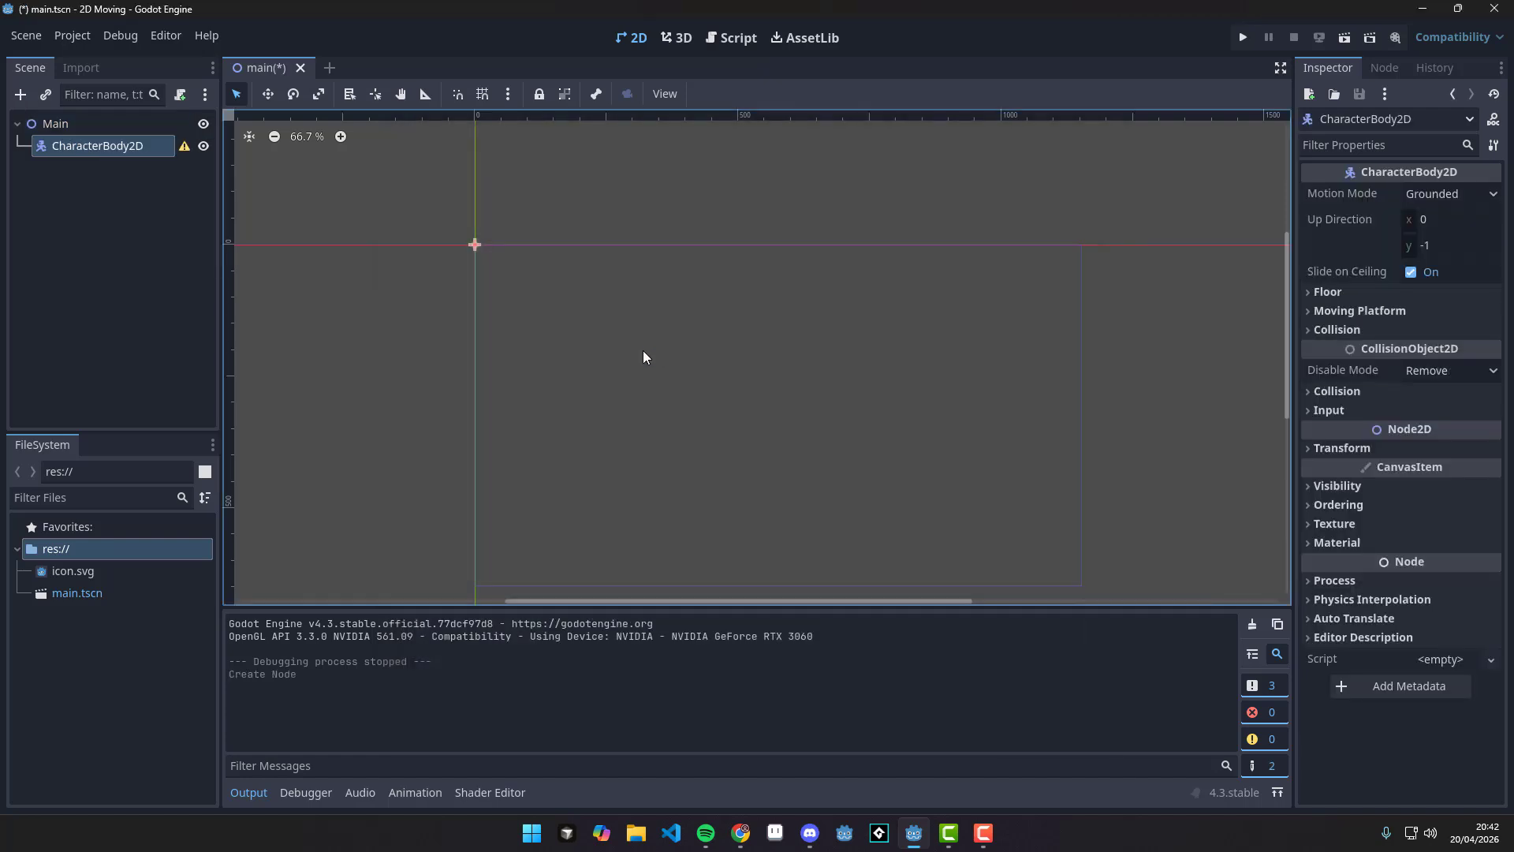
Try moving the nodes at the origin in the 2D viewport, and undo the move.
{"action": "left_click", "coordinate": [102, 148]}
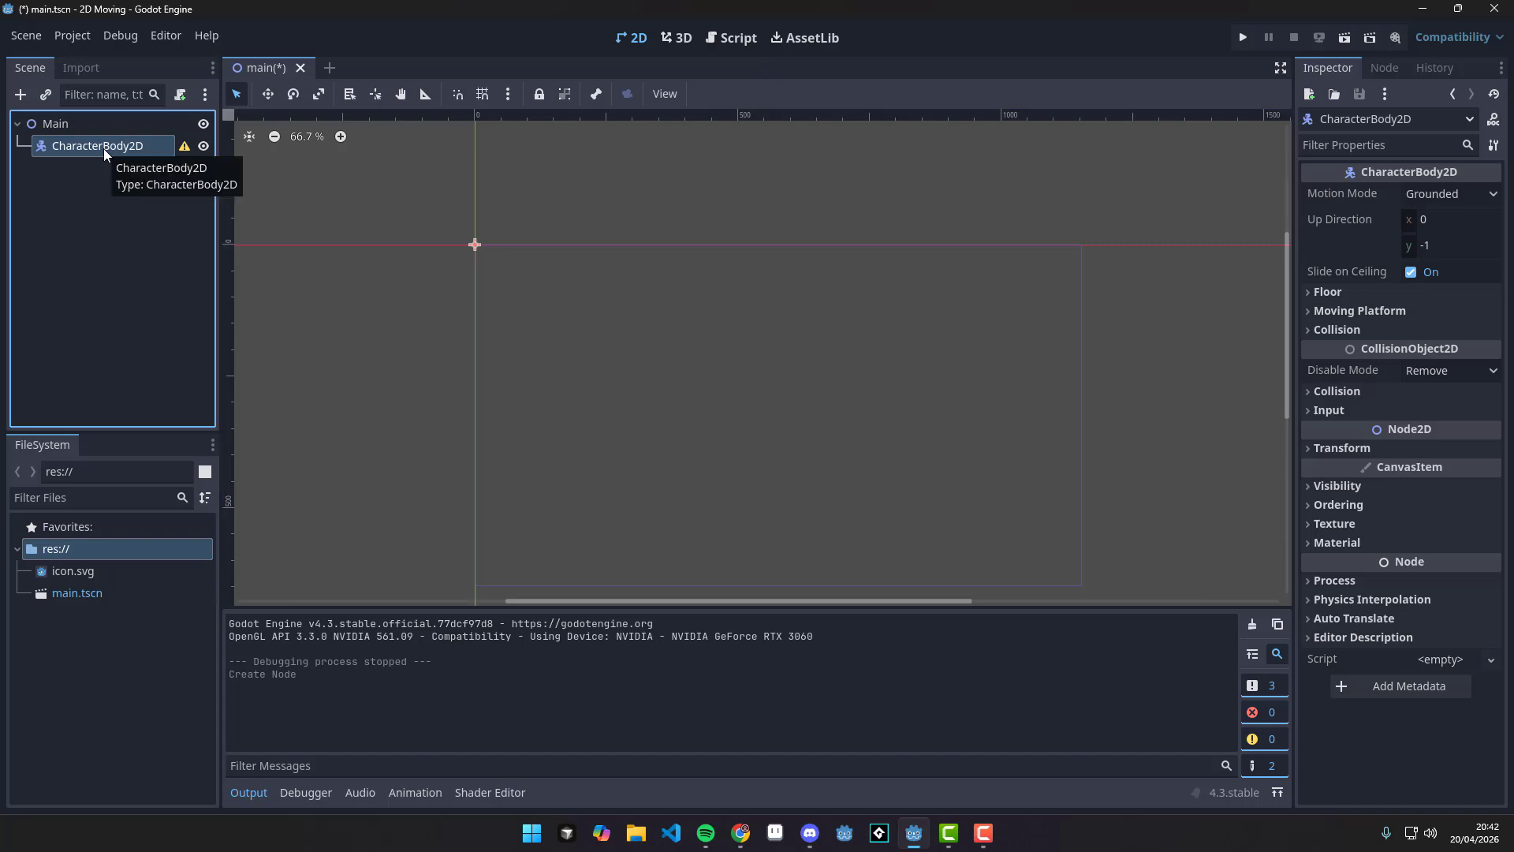
{"action": "left_click_drag", "start_coordinate": [427, 282], "coordinate": [580, 158]}
{"action": "left_click_drag", "start_coordinate": [520, 223], "coordinate": [546, 192]}
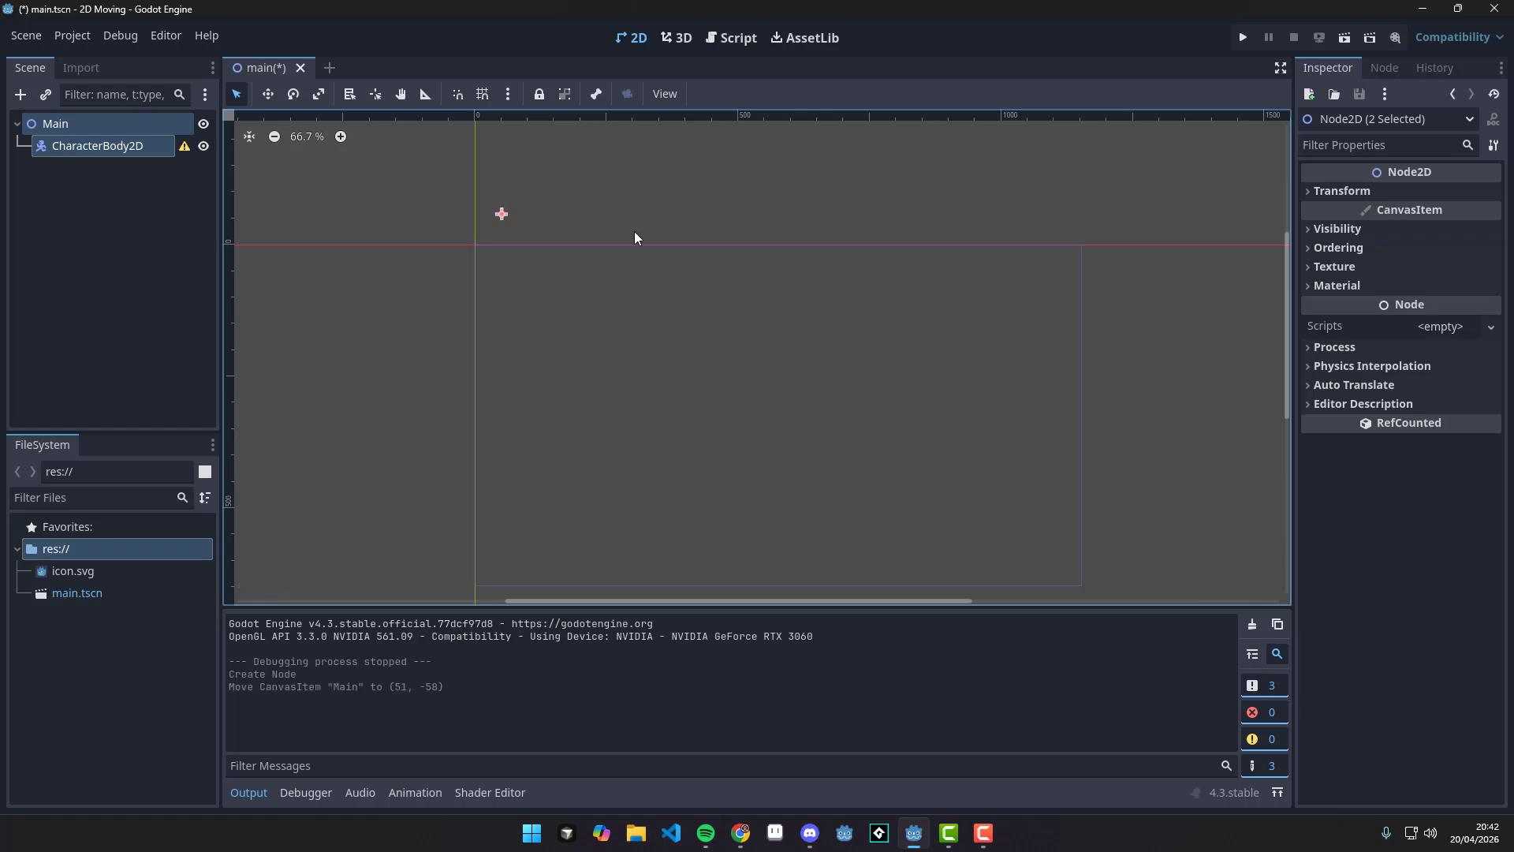
{"action": "key", "text": "ctrl+z"}
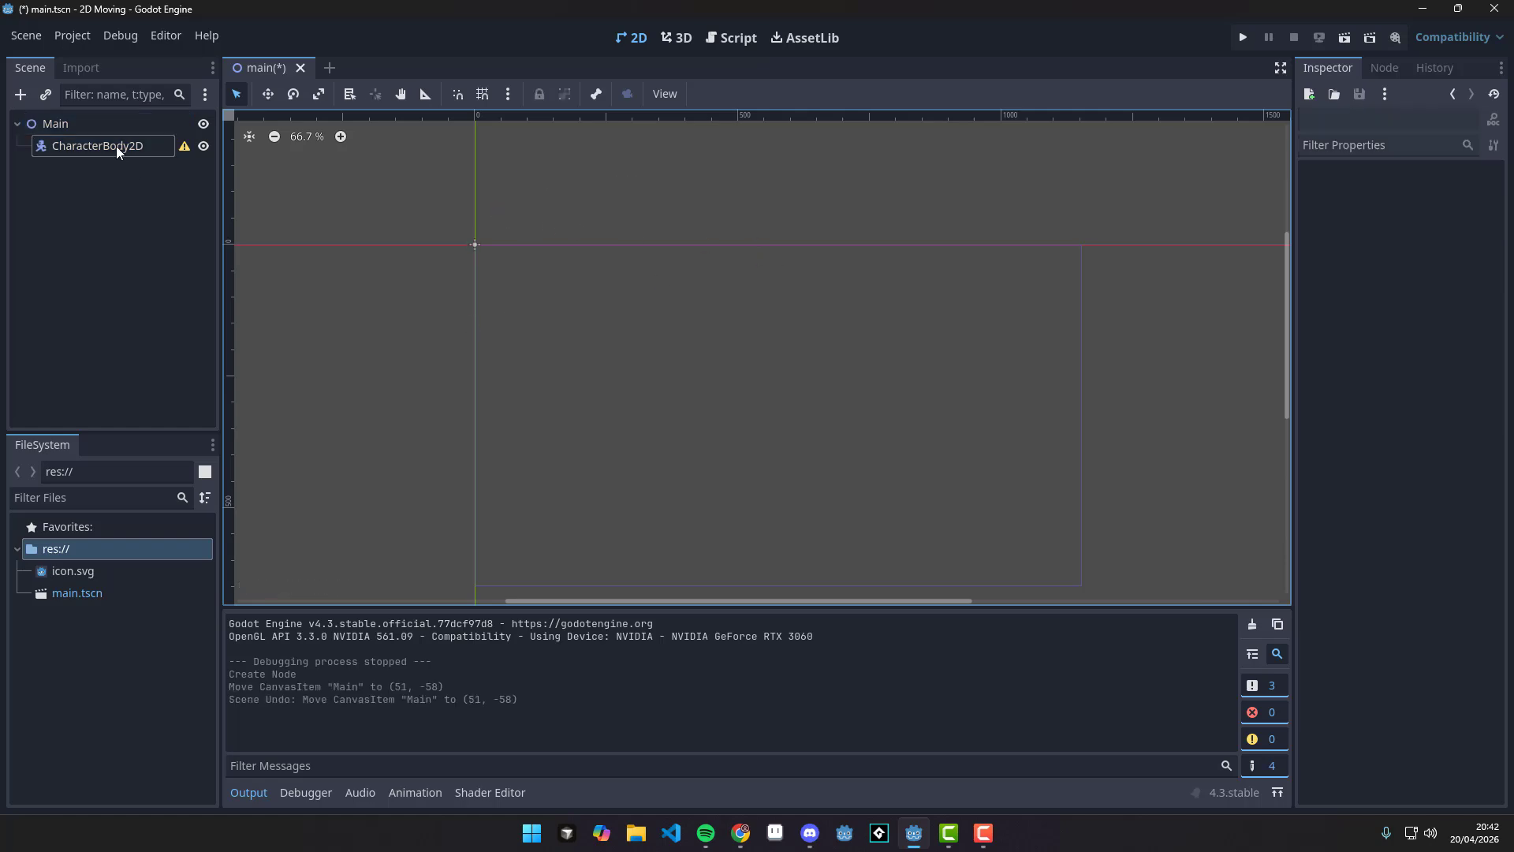
Select the CharacterBody2D node and read its configuration warning.
{"action": "left_click", "coordinate": [116, 146]}
{"action": "mouse_move", "coordinate": [181, 149]}
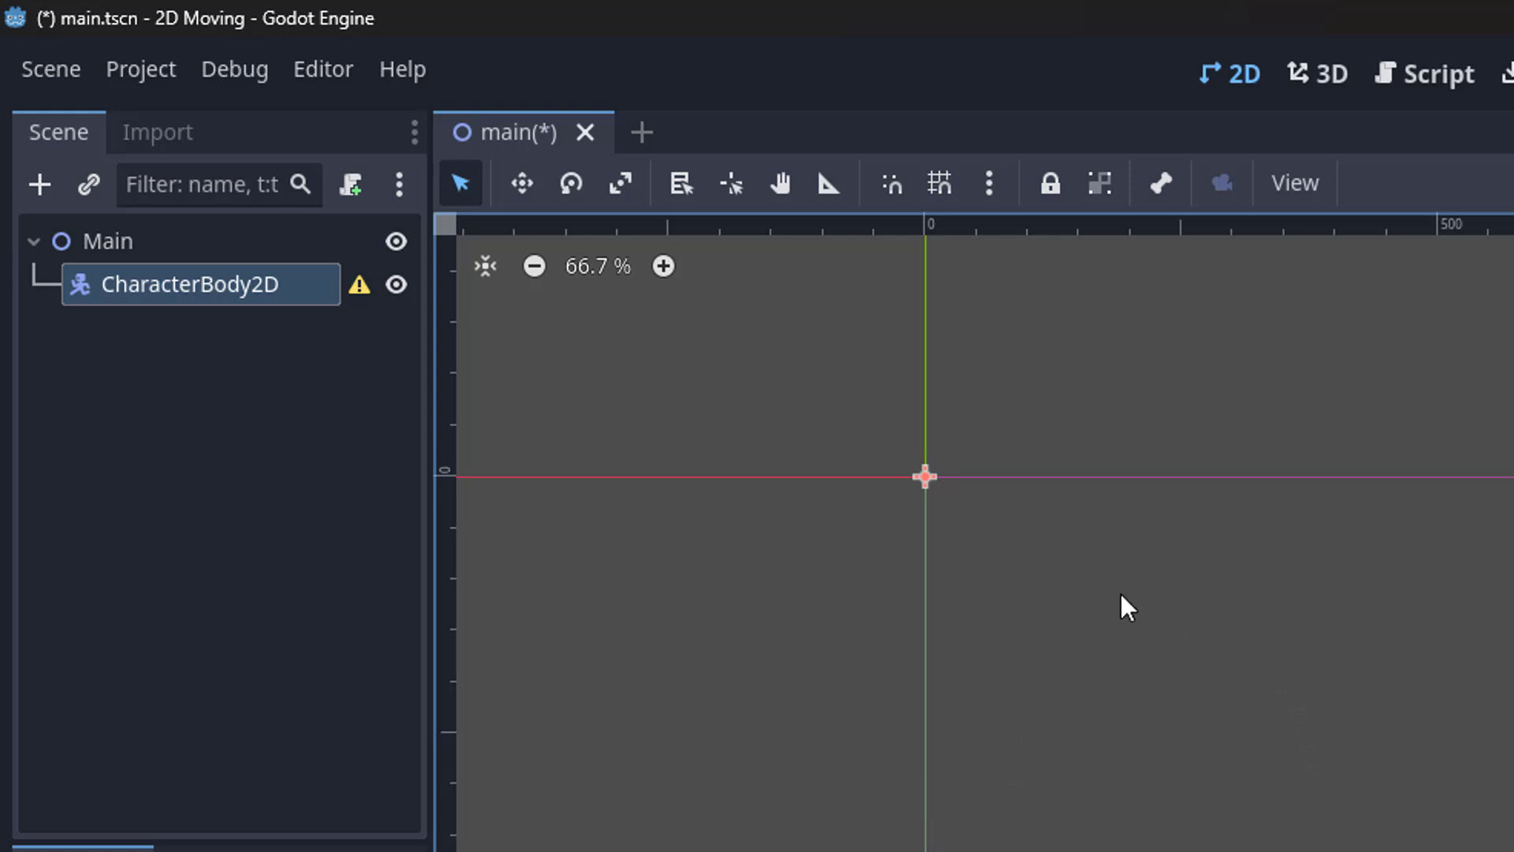
{"action": "left_click", "coordinate": [253, 296]}
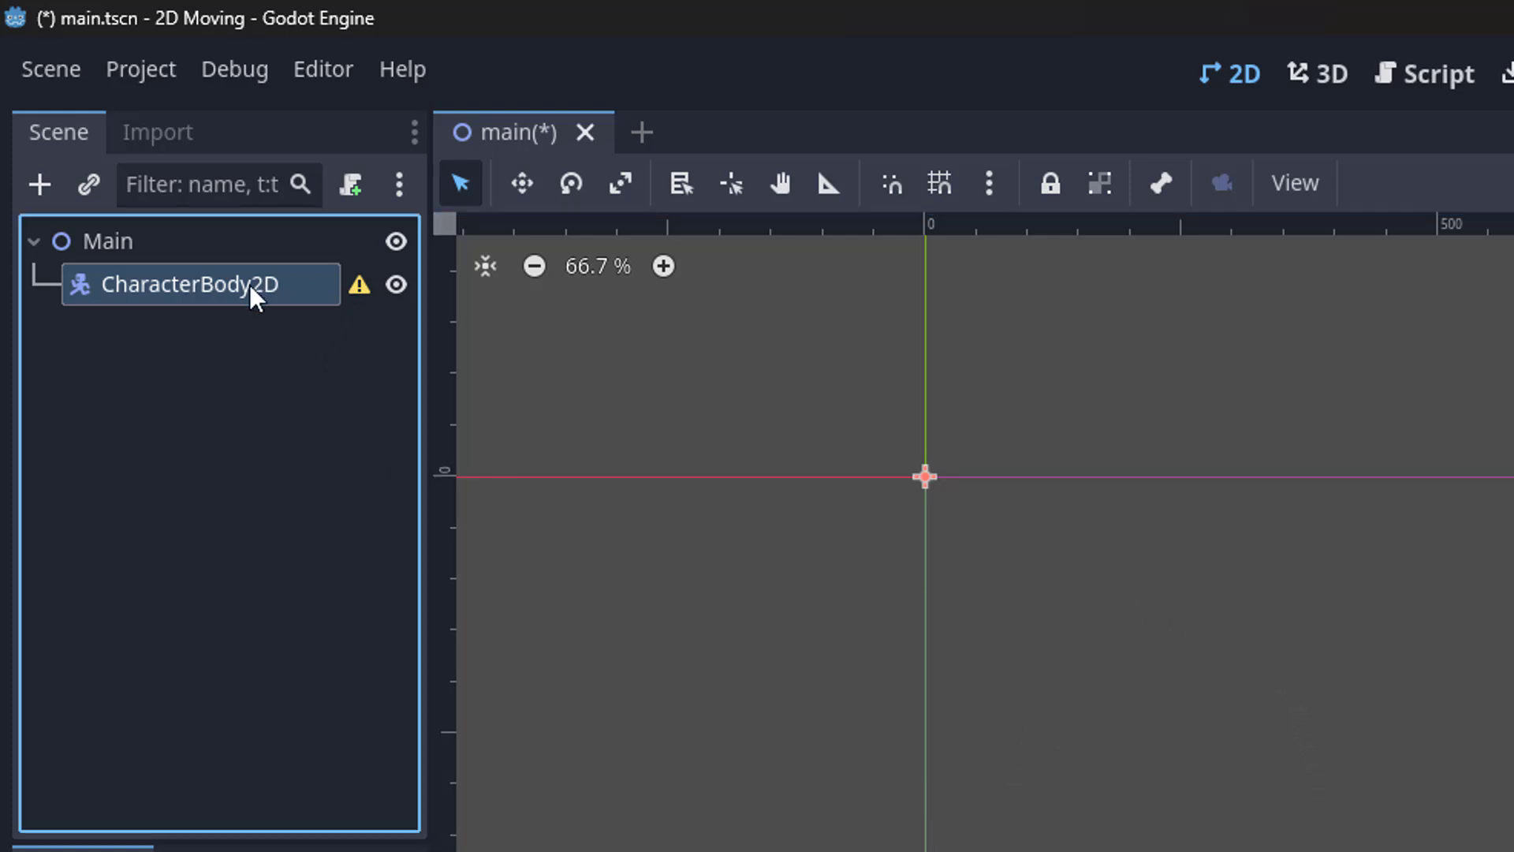
{"action": "mouse_move", "coordinate": [356, 285]}
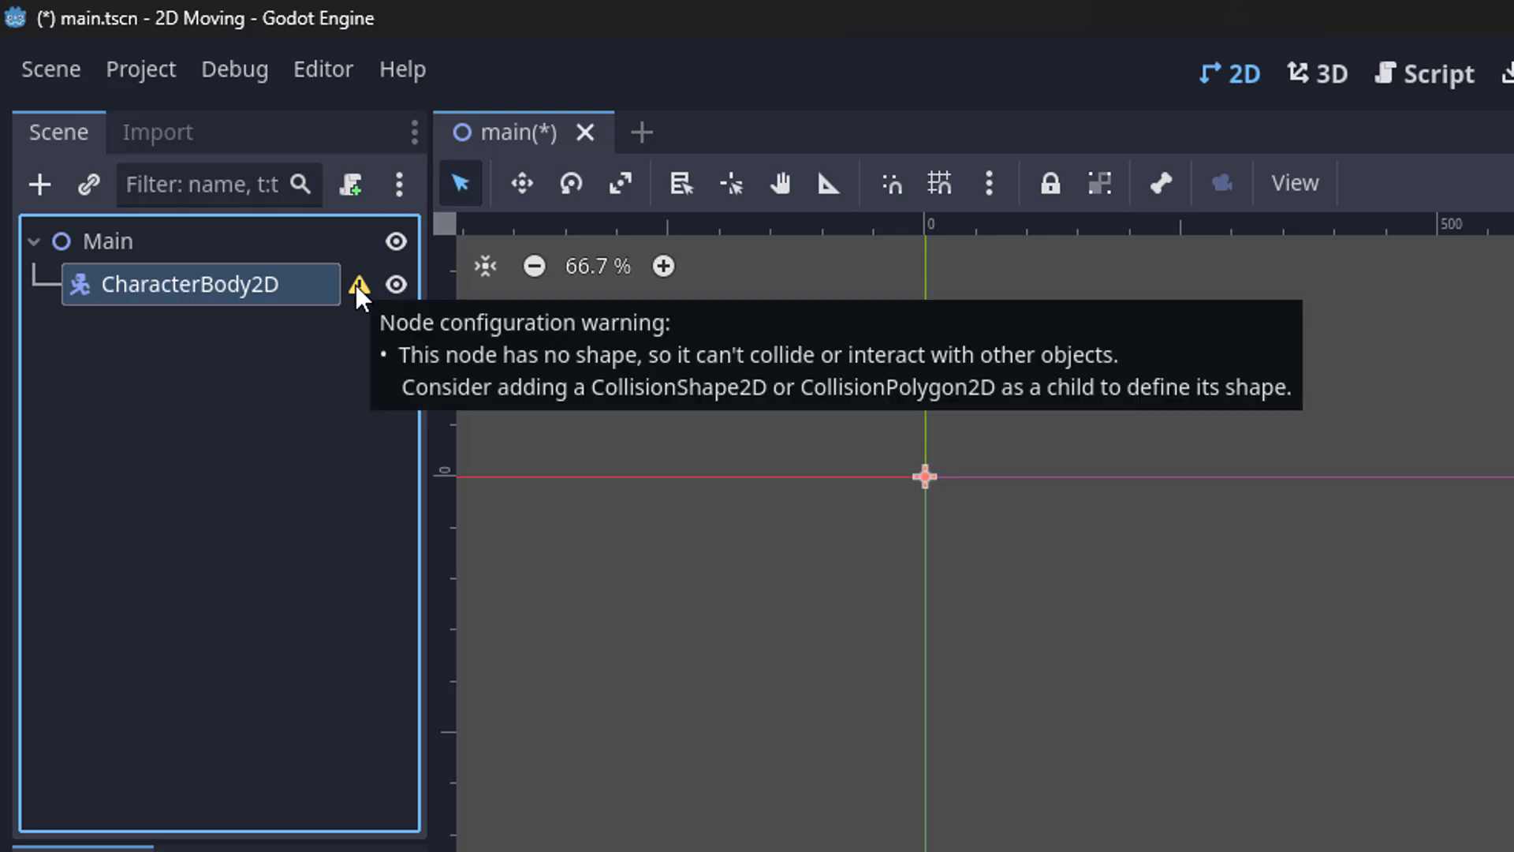
Add a CollisionShape2D node as a child of CharacterBody2D.
{"action": "left_click", "coordinate": [277, 287]}
{"action": "left_click", "coordinate": [167, 346]}
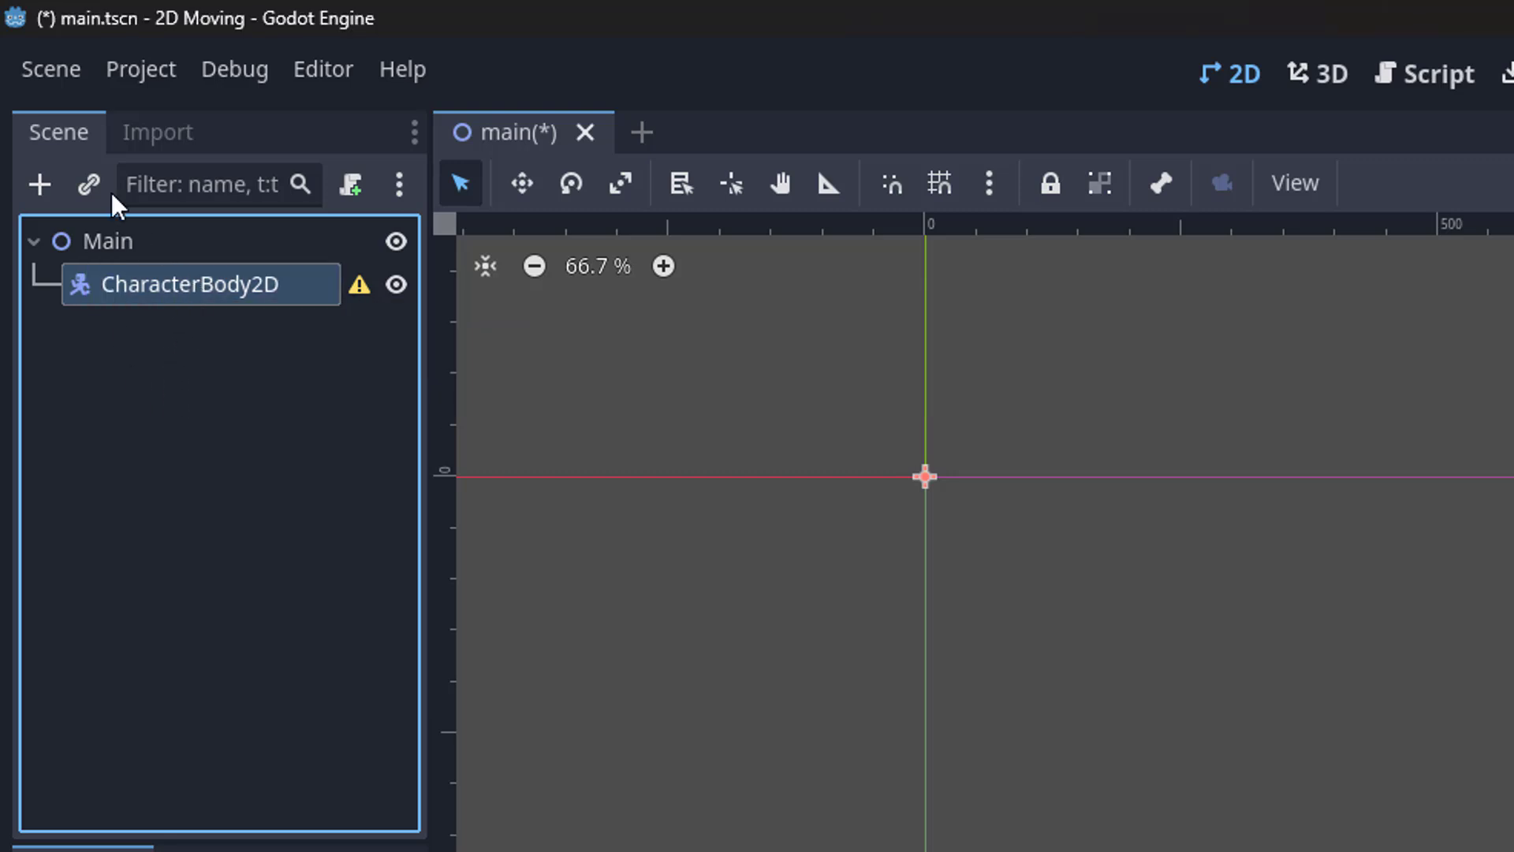
{"action": "left_click", "coordinate": [44, 181]}
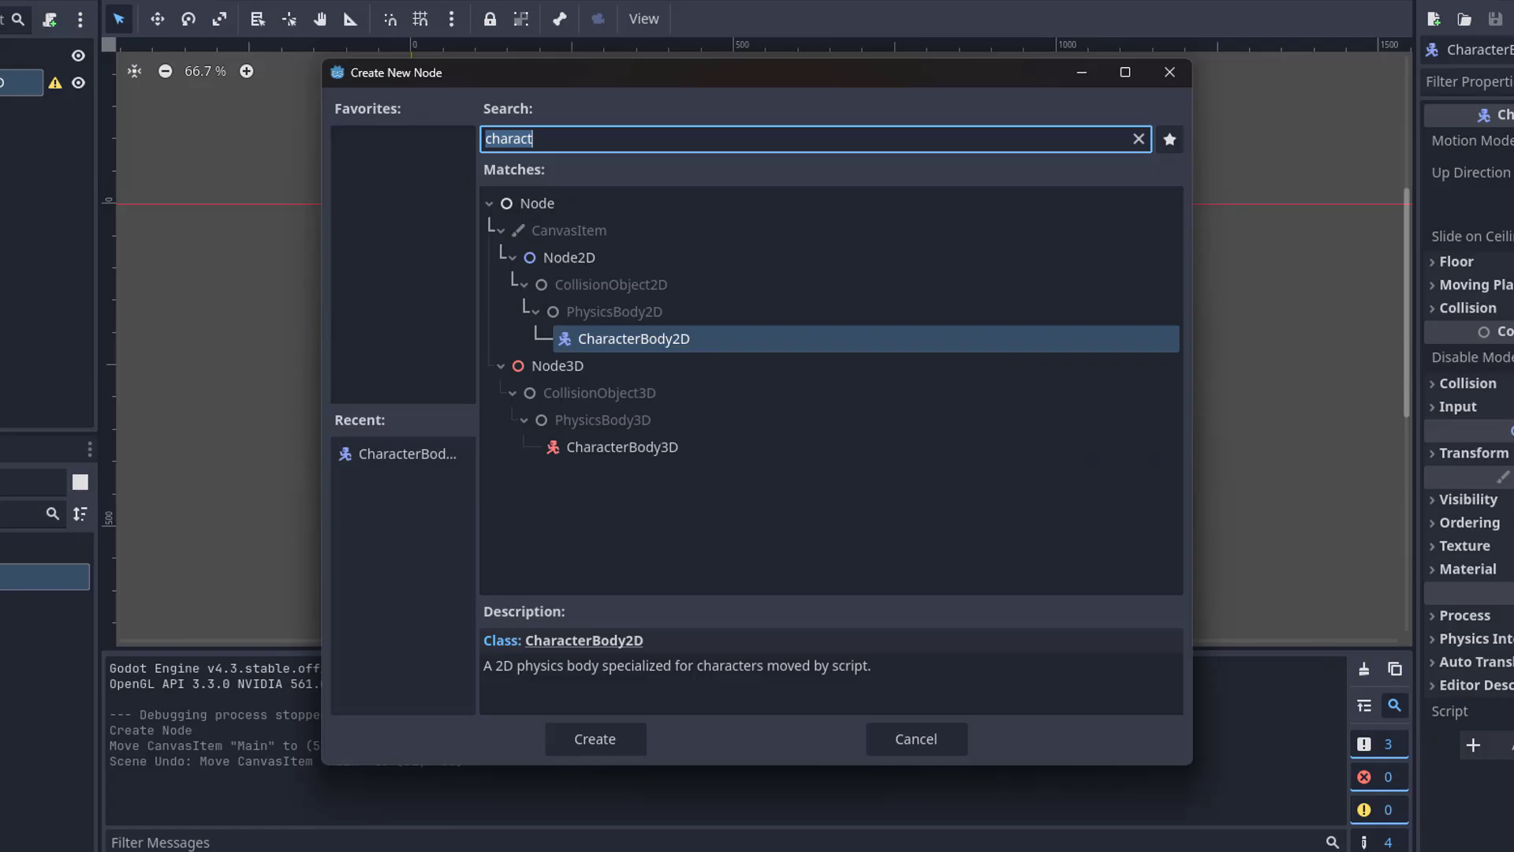
{"action": "type", "text": "collision"}
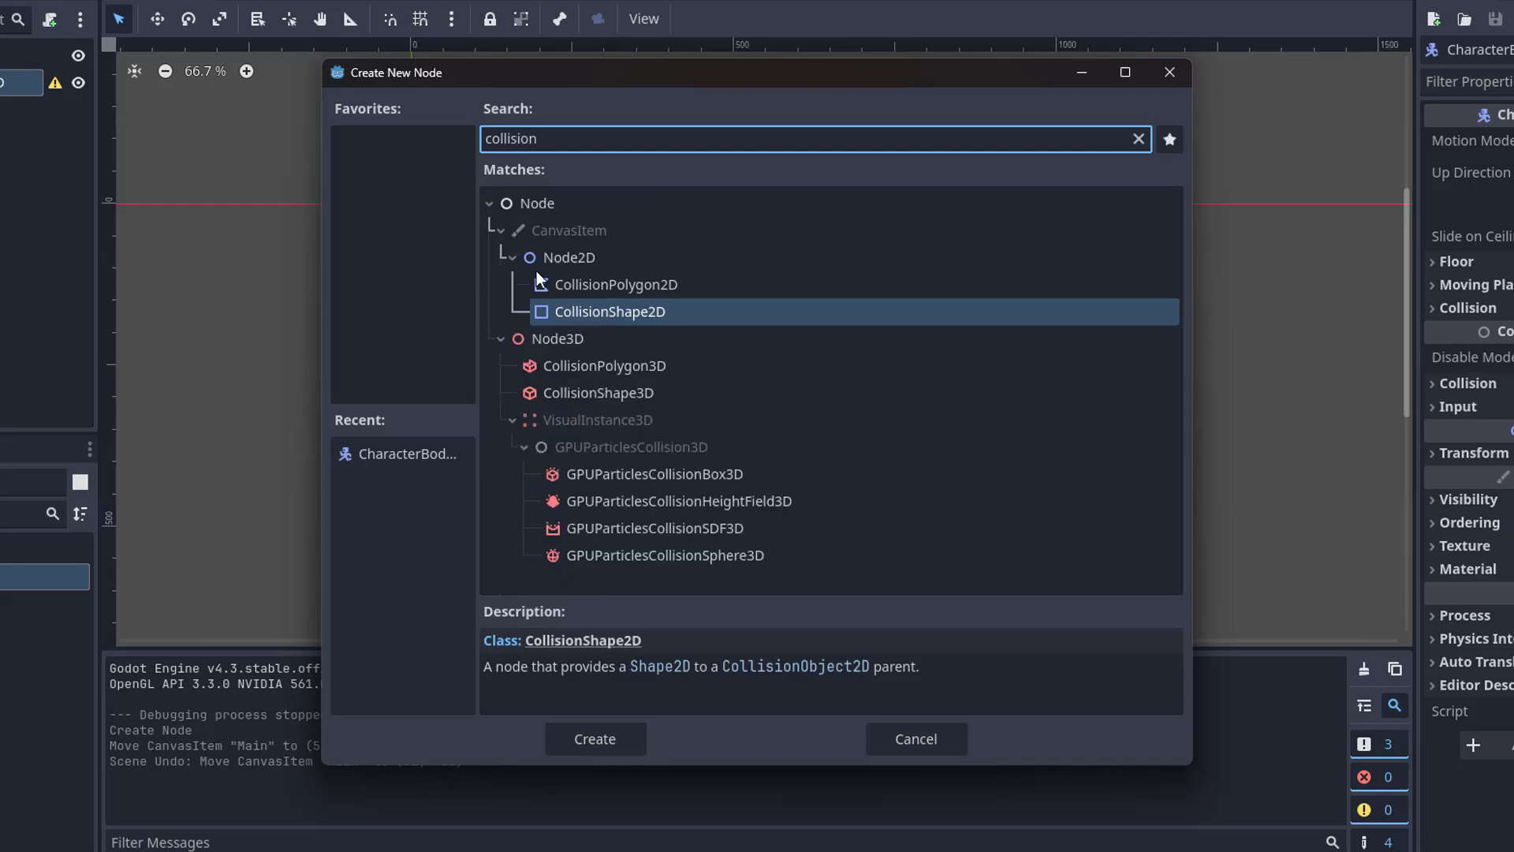
{"action": "double_click", "coordinate": [592, 311]}
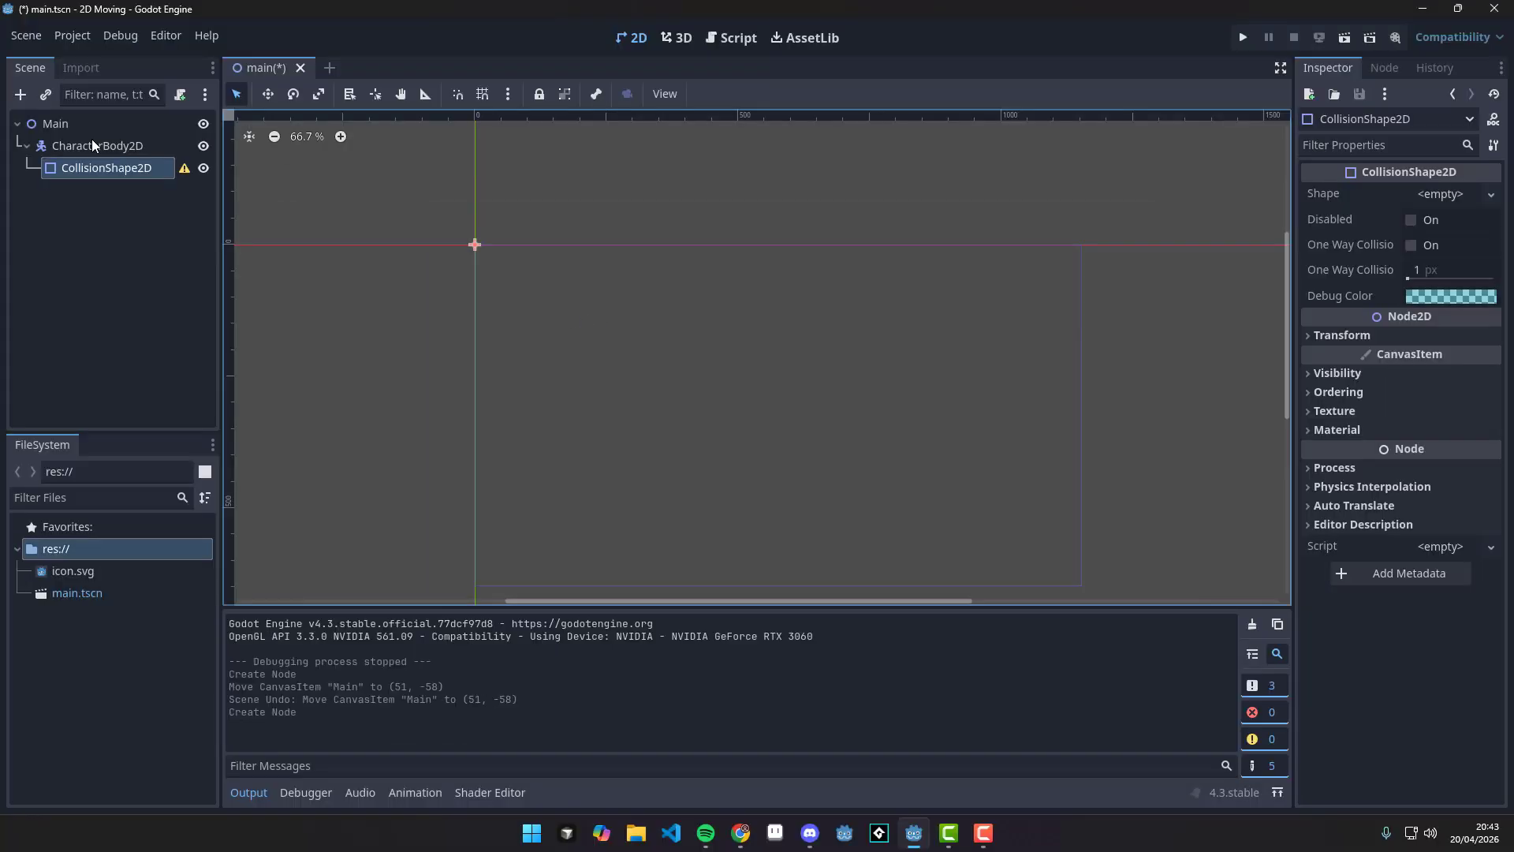
Assign a new RectangleShape2D as the shape of the CollisionShape2D node.
{"action": "mouse_move", "coordinate": [186, 171]}
{"action": "left_click", "coordinate": [1444, 195]}
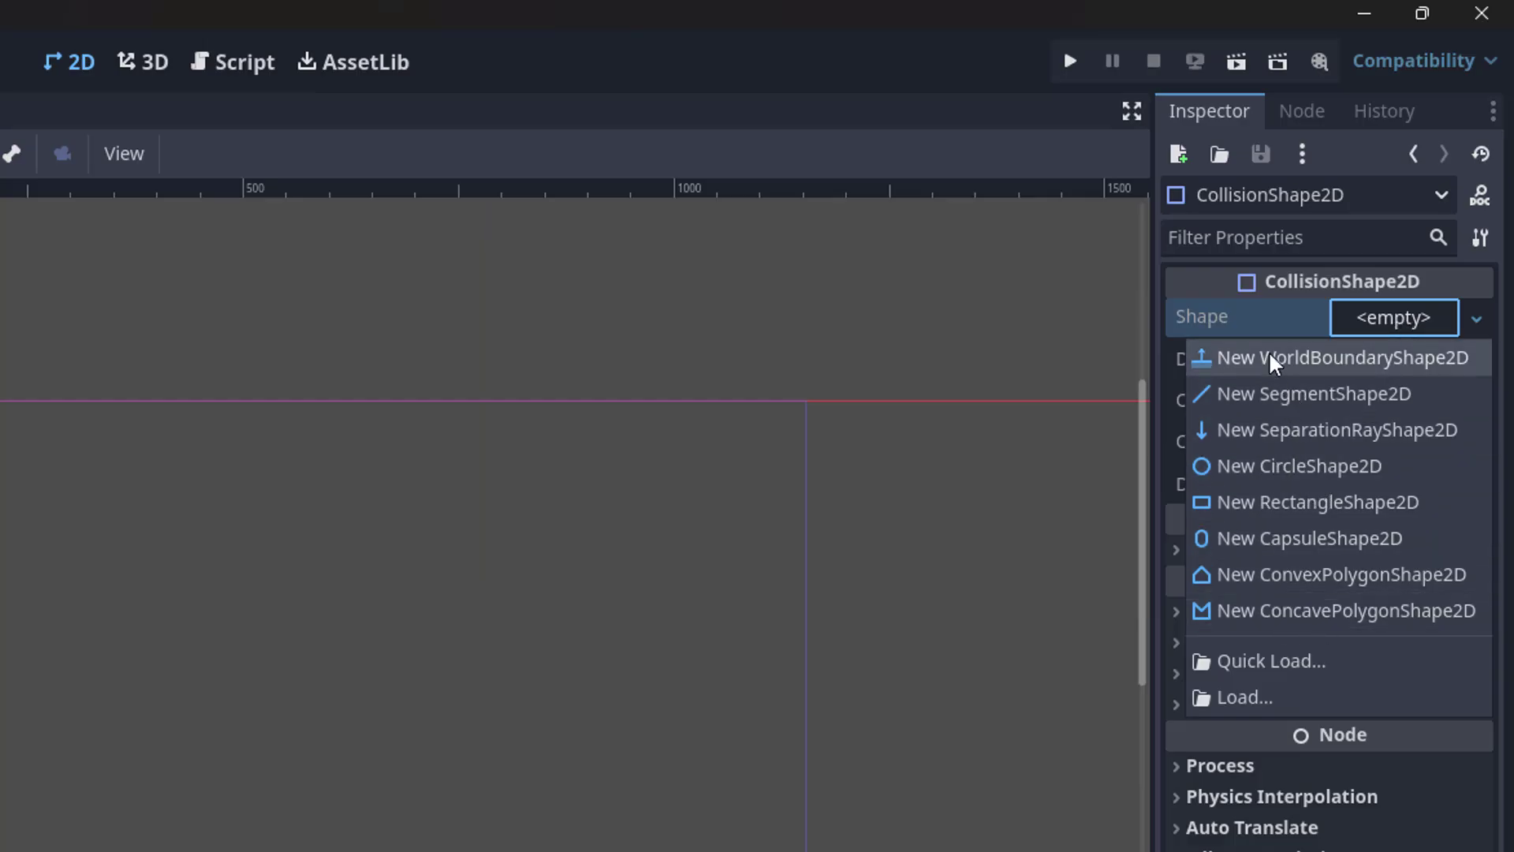
{"action": "left_click", "coordinate": [1267, 508]}
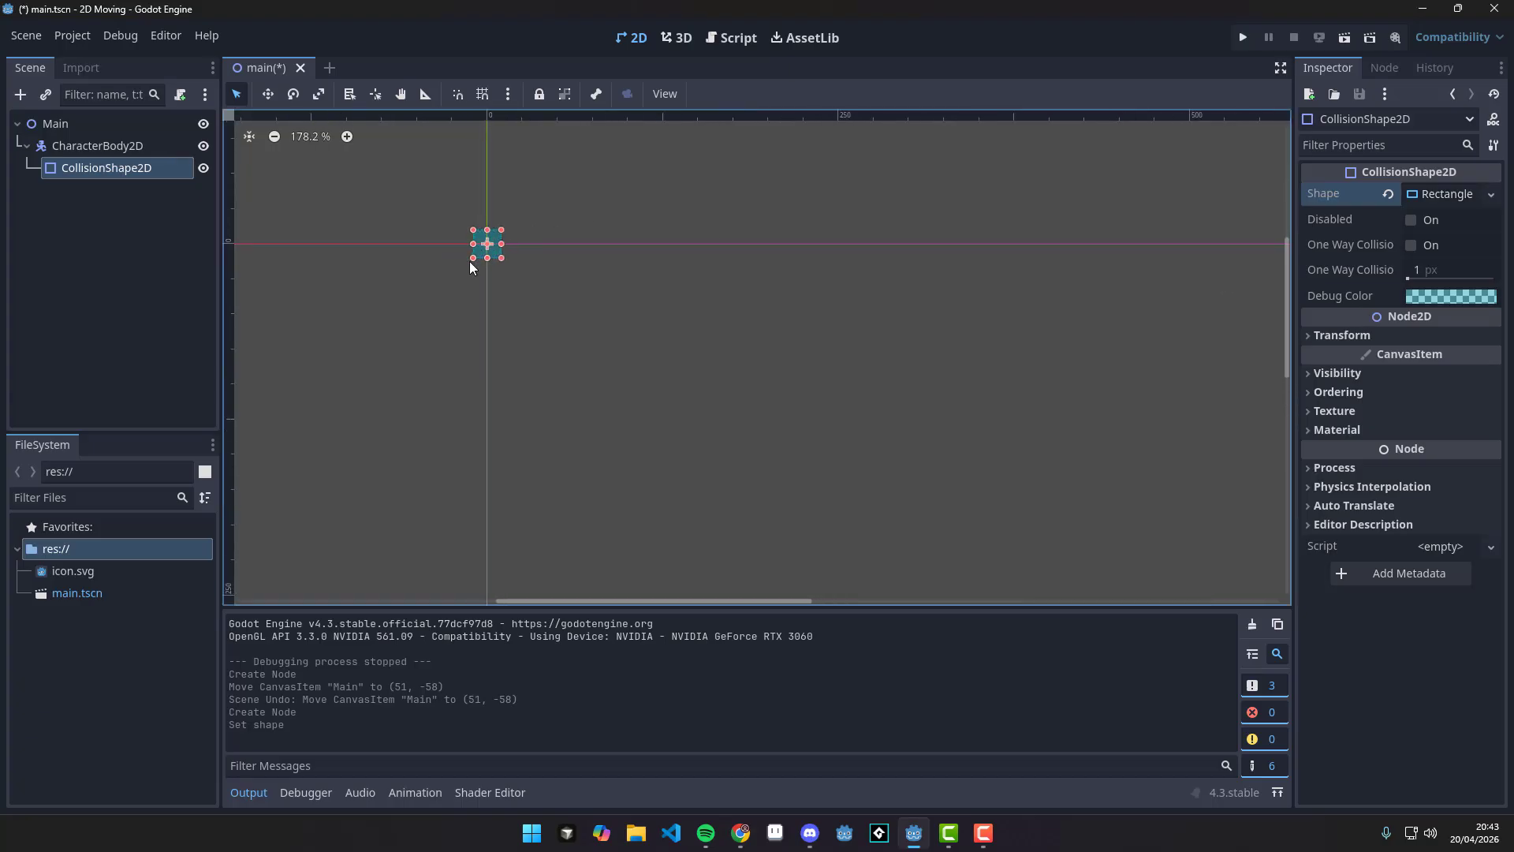
{"action": "scroll", "coordinate": [470, 262], "scroll_direction": "up", "scroll_amount": 4}
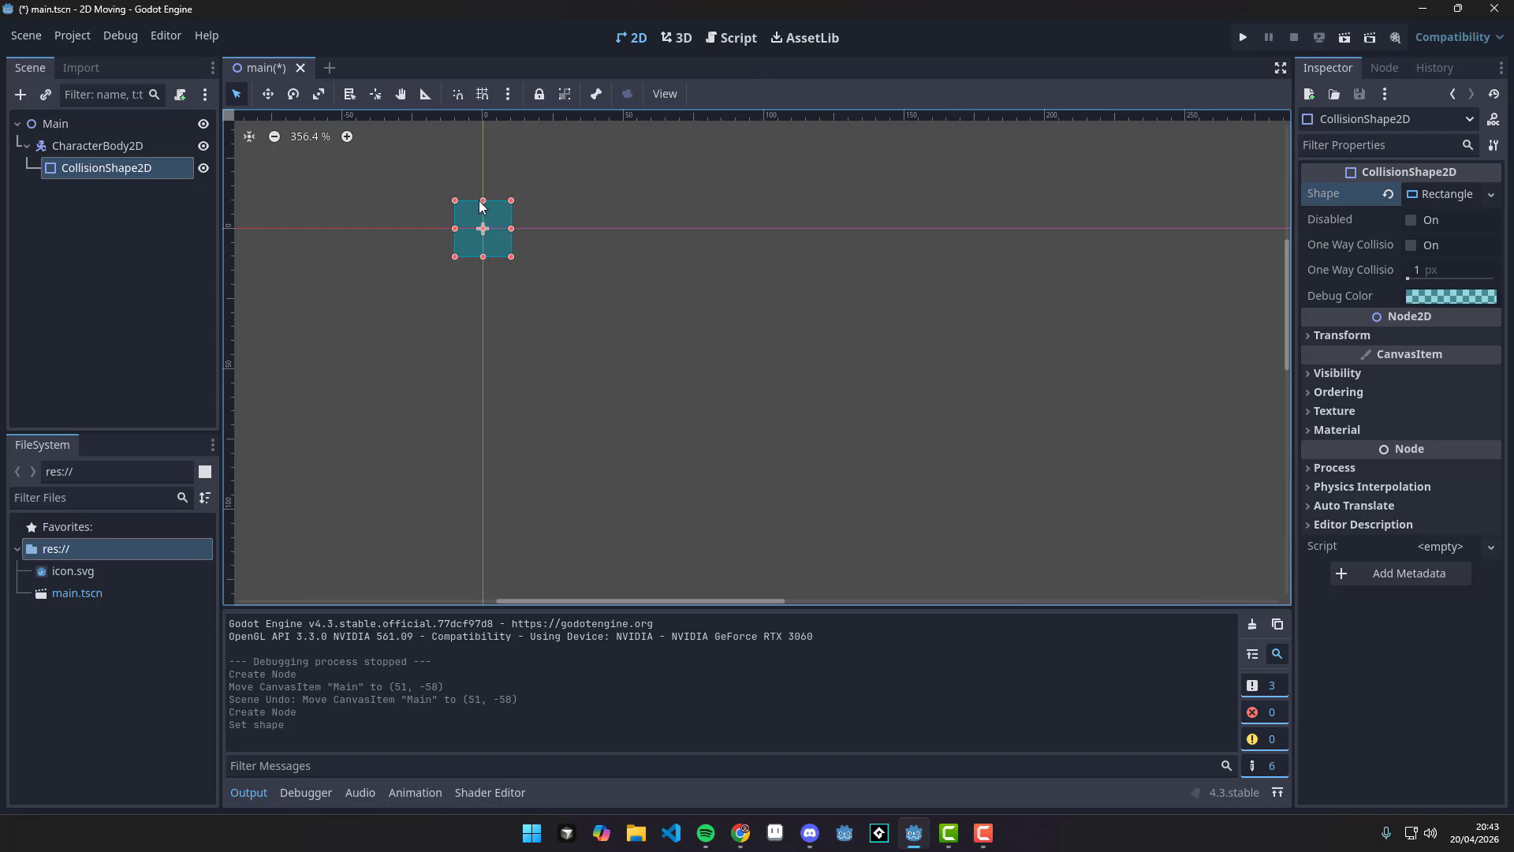
{"action": "scroll", "coordinate": [512, 268], "scroll_direction": "down", "scroll_amount": 7}
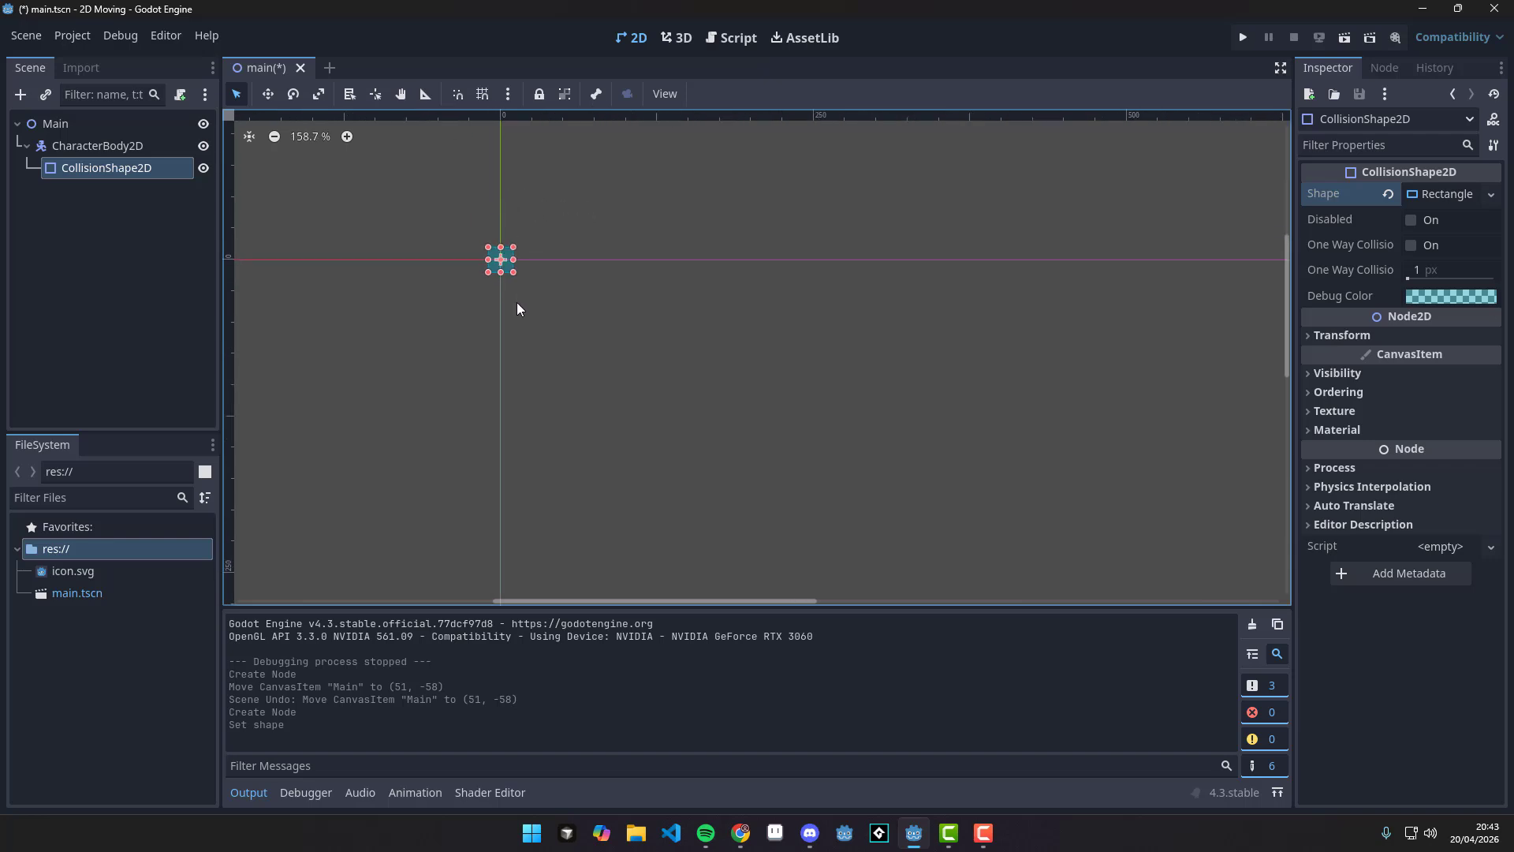
{"action": "scroll", "coordinate": [514, 281], "scroll_direction": "up", "scroll_amount": 10}
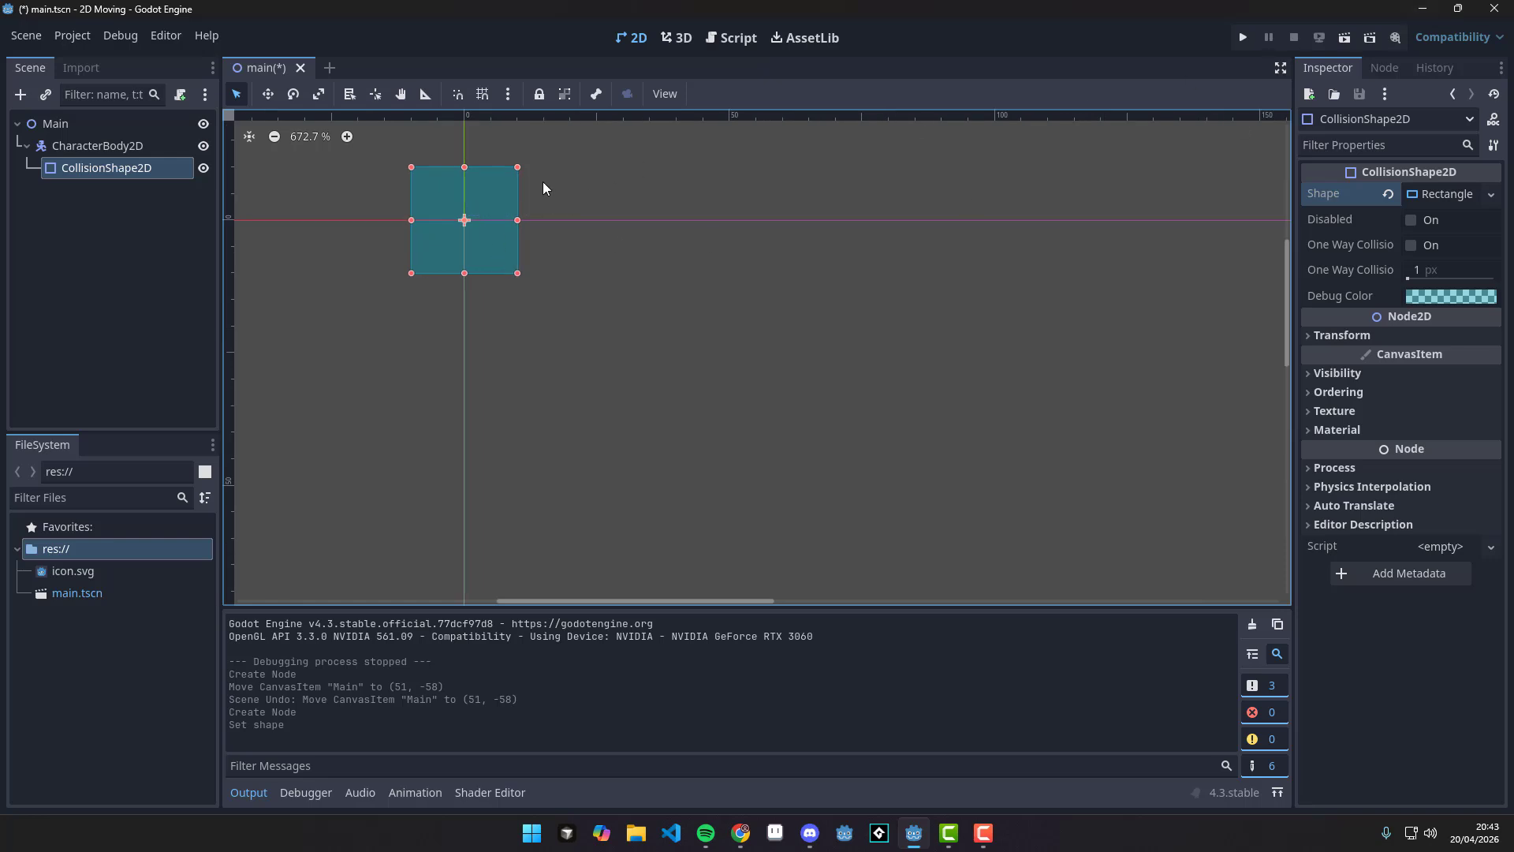
{"action": "scroll", "coordinate": [593, 292], "scroll_direction": "down", "scroll_amount": 5}
{"action": "scroll", "coordinate": [578, 316], "scroll_direction": "down", "scroll_amount": 1}
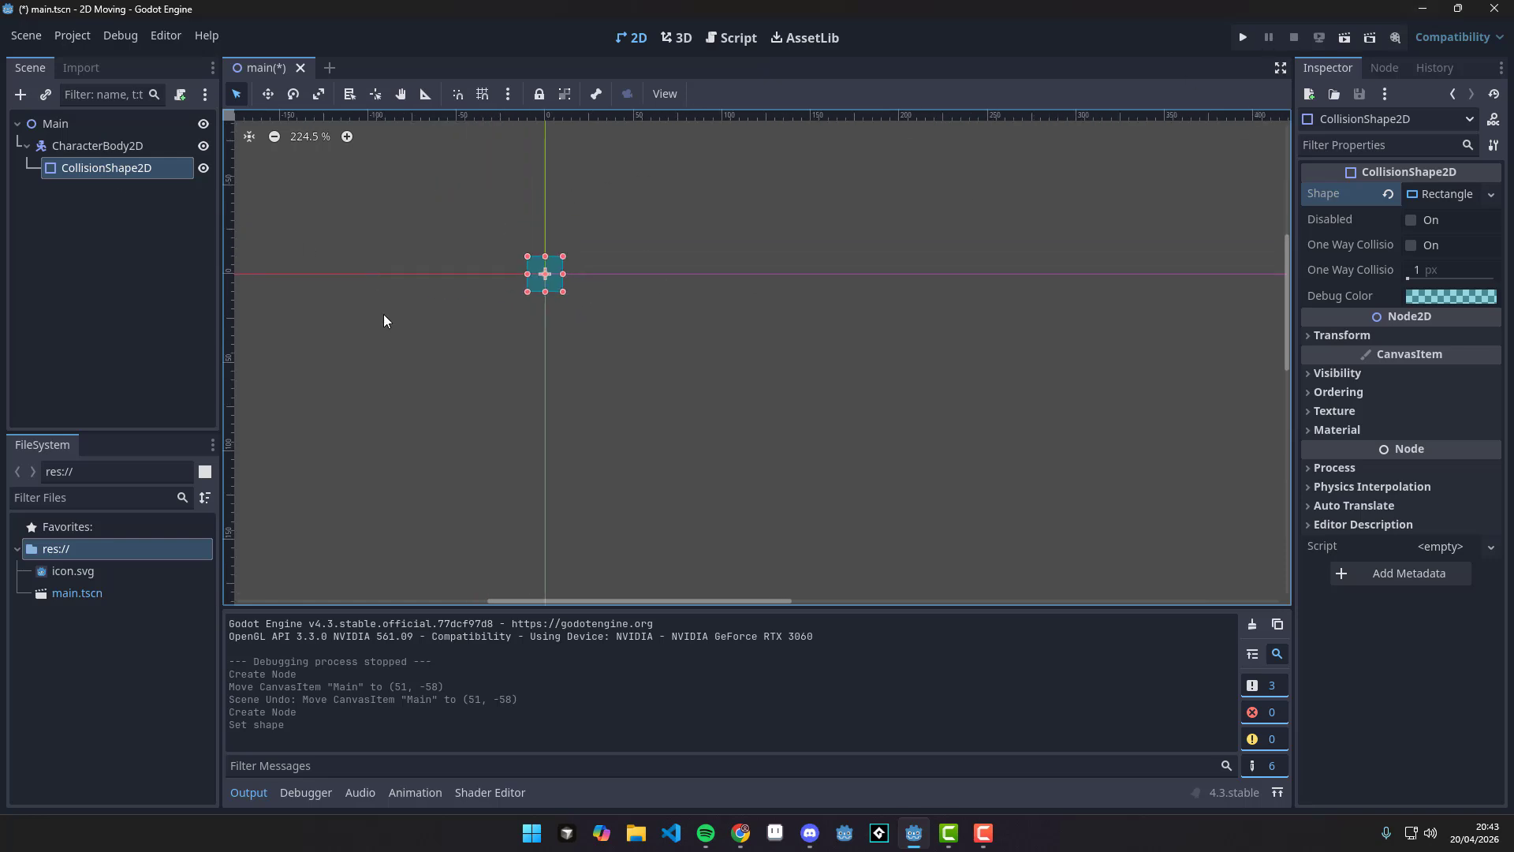
Move the Main node with its children to about (280, 134) in the viewport, and test-run the project.
{"action": "left_click_drag", "start_coordinate": [384, 314], "coordinate": [701, 196]}
{"action": "scroll", "coordinate": [824, 435], "scroll_direction": "down", "scroll_amount": 5}
{"action": "middle_click_drag", "start_coordinate": [889, 428], "coordinate": [613, 364]}
{"action": "left_click_drag", "start_coordinate": [345, 252], "coordinate": [717, 431]}
{"action": "scroll", "coordinate": [907, 525], "scroll_direction": "down", "scroll_amount": 2}
{"action": "middle_click_drag", "start_coordinate": [915, 550], "coordinate": [557, 294]}
{"action": "scroll", "coordinate": [817, 370], "scroll_direction": "down", "scroll_amount": 17}
{"action": "scroll", "coordinate": [558, 293], "scroll_direction": "up", "scroll_amount": 1}
{"action": "key", "text": "F5"}
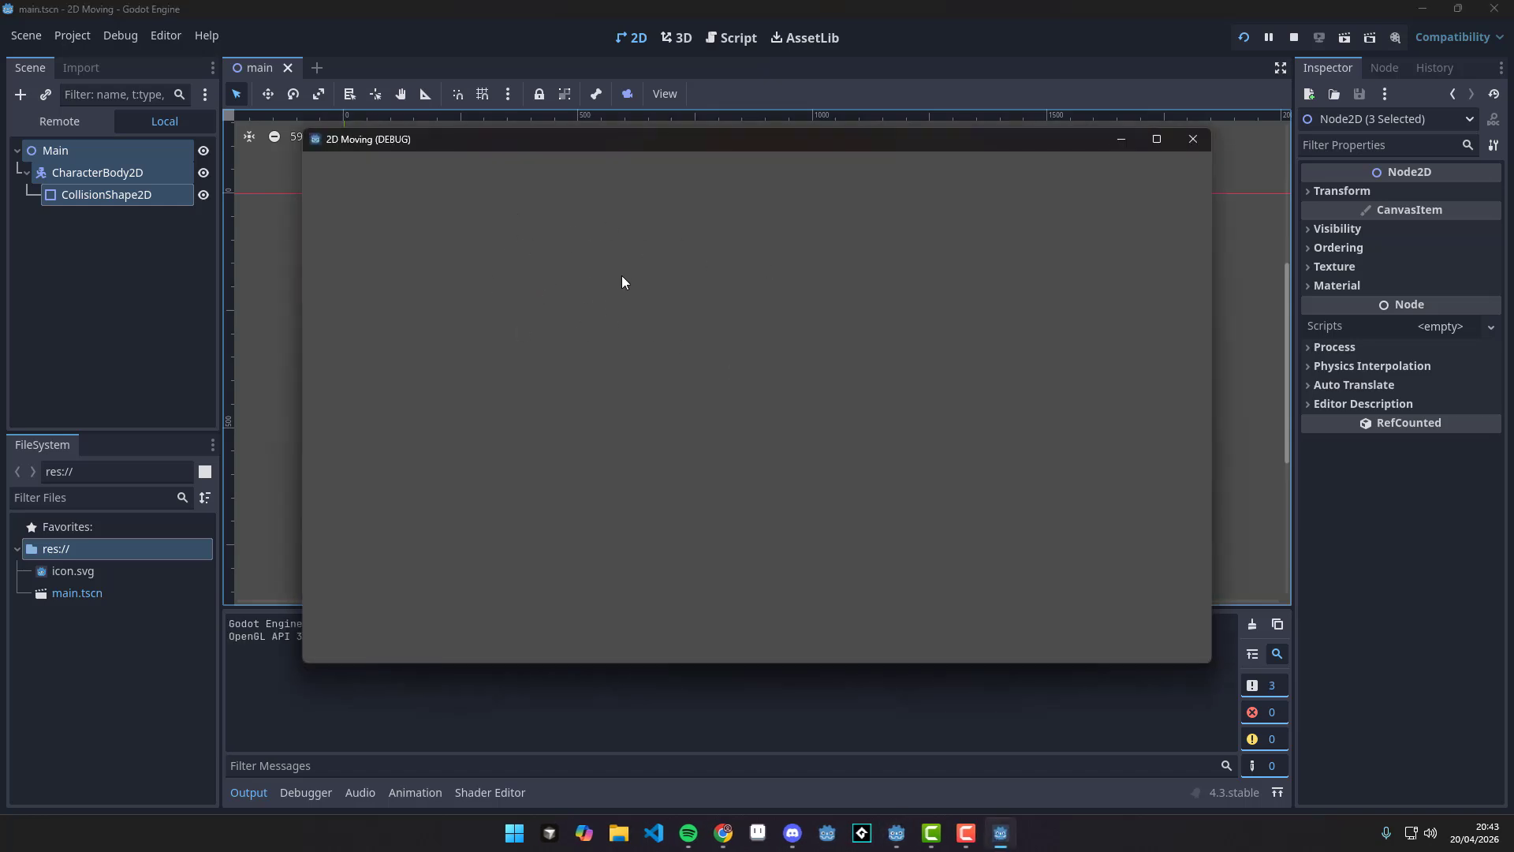
{"action": "left_click", "coordinate": [1190, 142]}
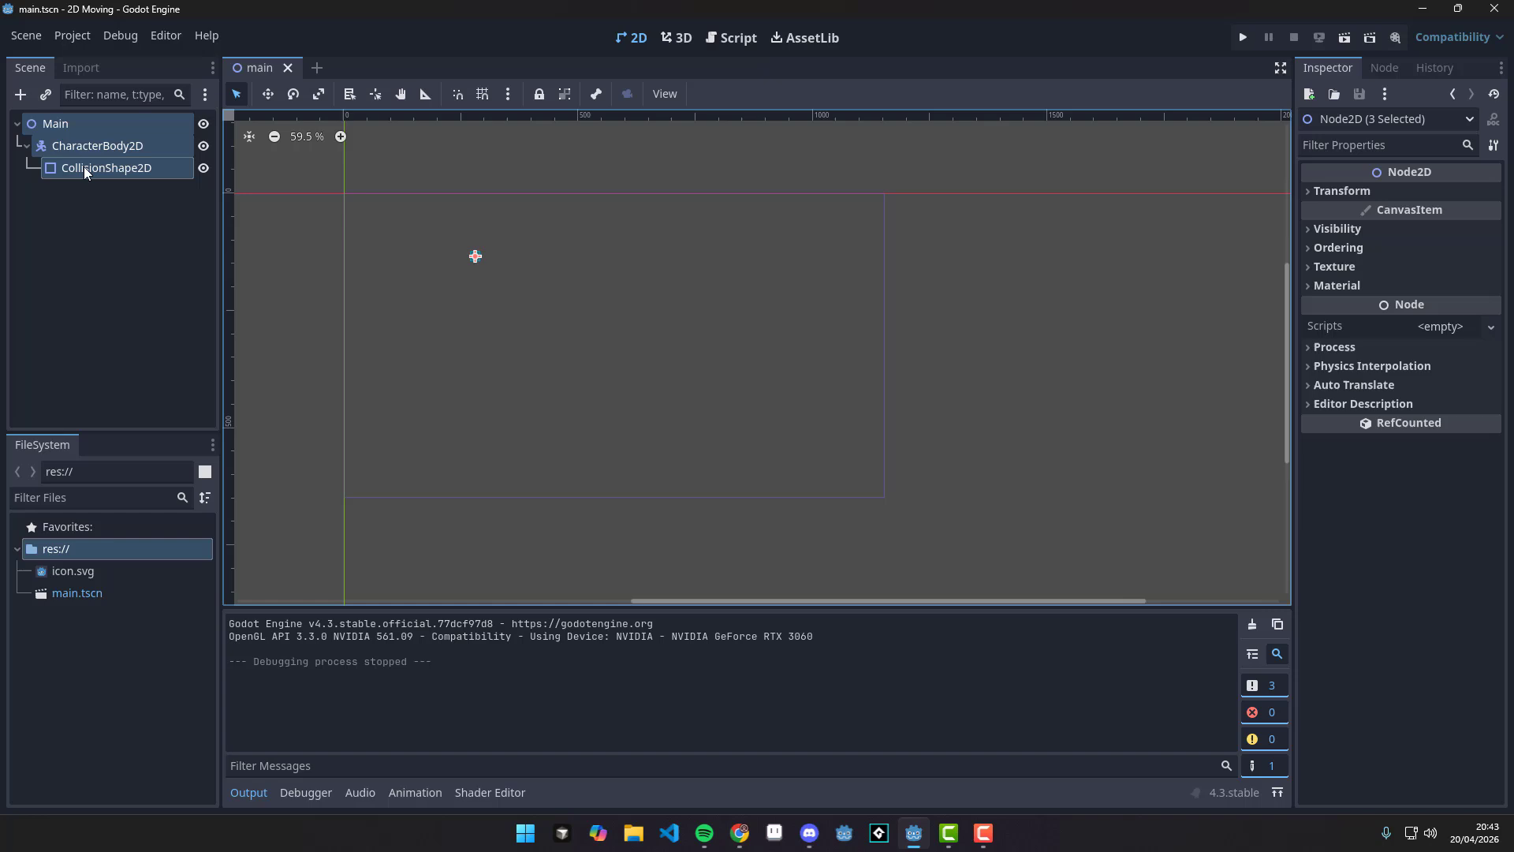
Place icon.svg in the scene as two sprites under Main, scaling the first one to about 0.4.
{"action": "left_click", "coordinate": [70, 632]}
{"action": "left_click_drag", "start_coordinate": [79, 573], "coordinate": [90, 145]}
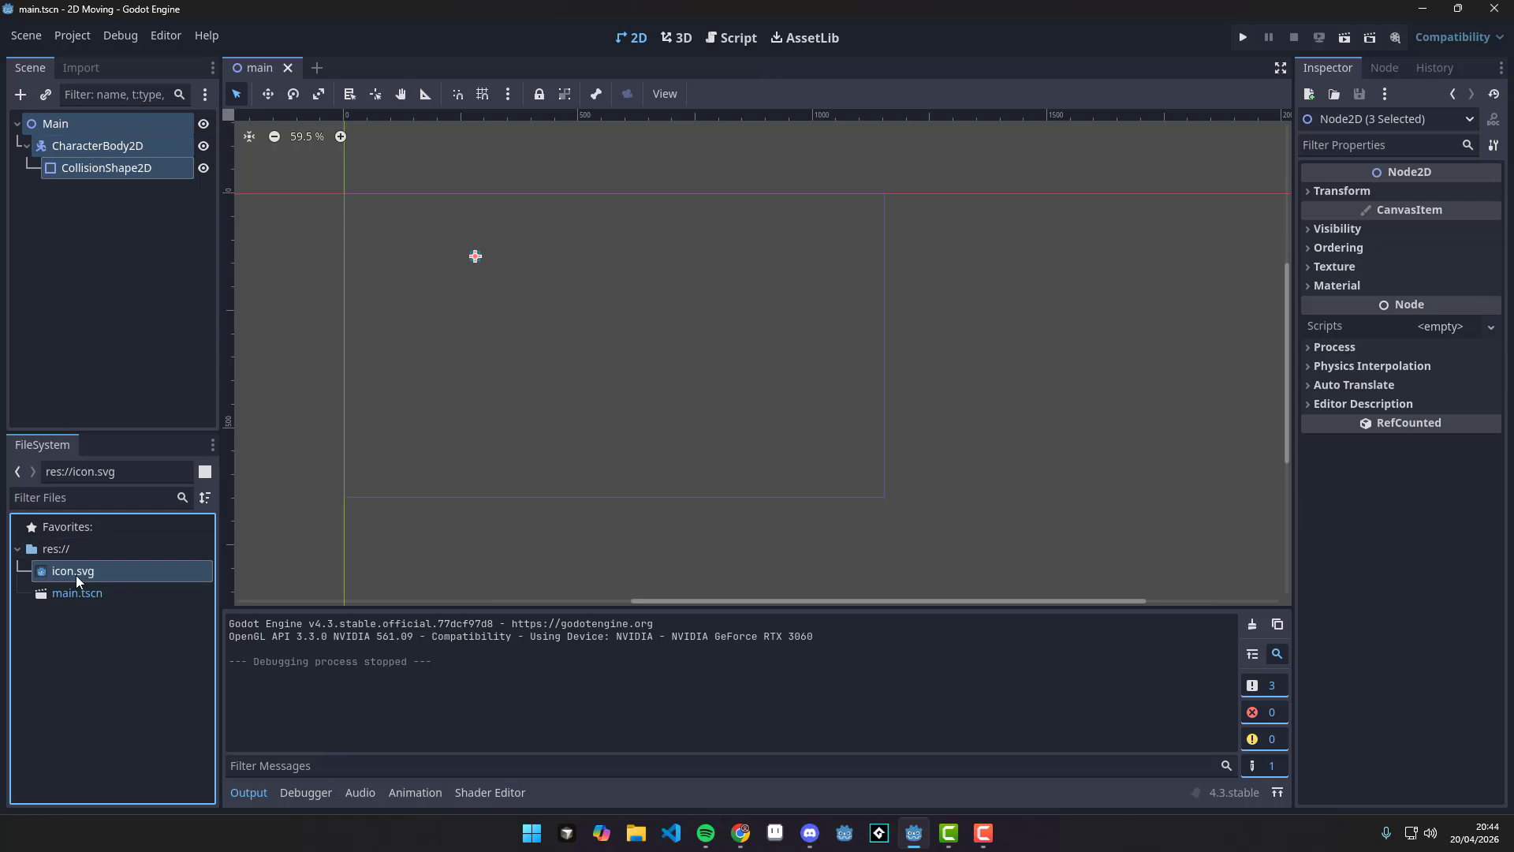
{"action": "left_click_drag", "start_coordinate": [78, 572], "coordinate": [554, 347]}
{"action": "left_click", "coordinate": [71, 244]}
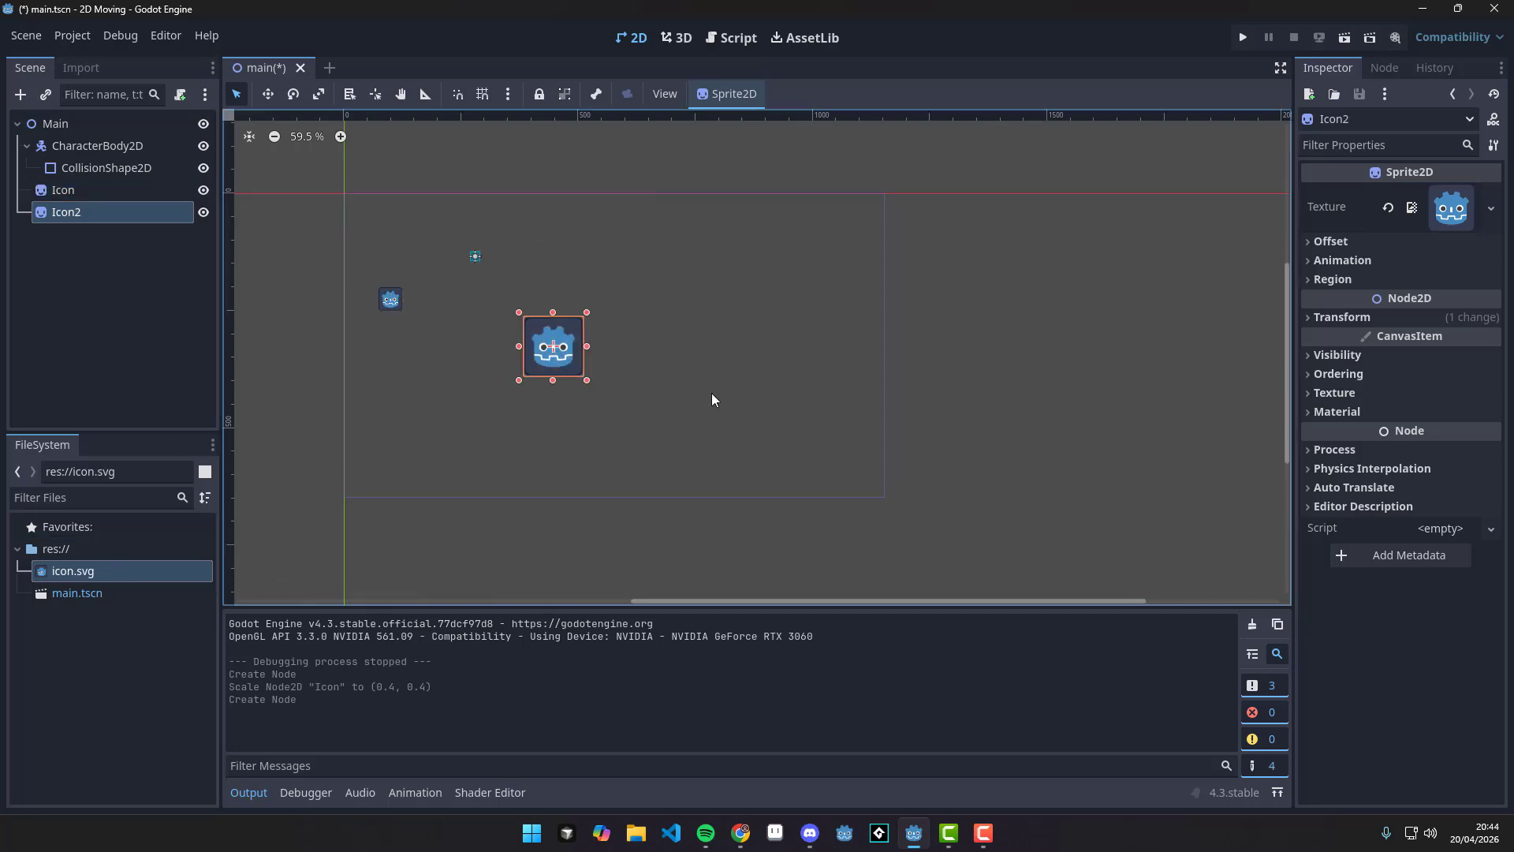
Delete the larger Icon2 sprite from the scene.
{"action": "left_click", "coordinate": [74, 189]}
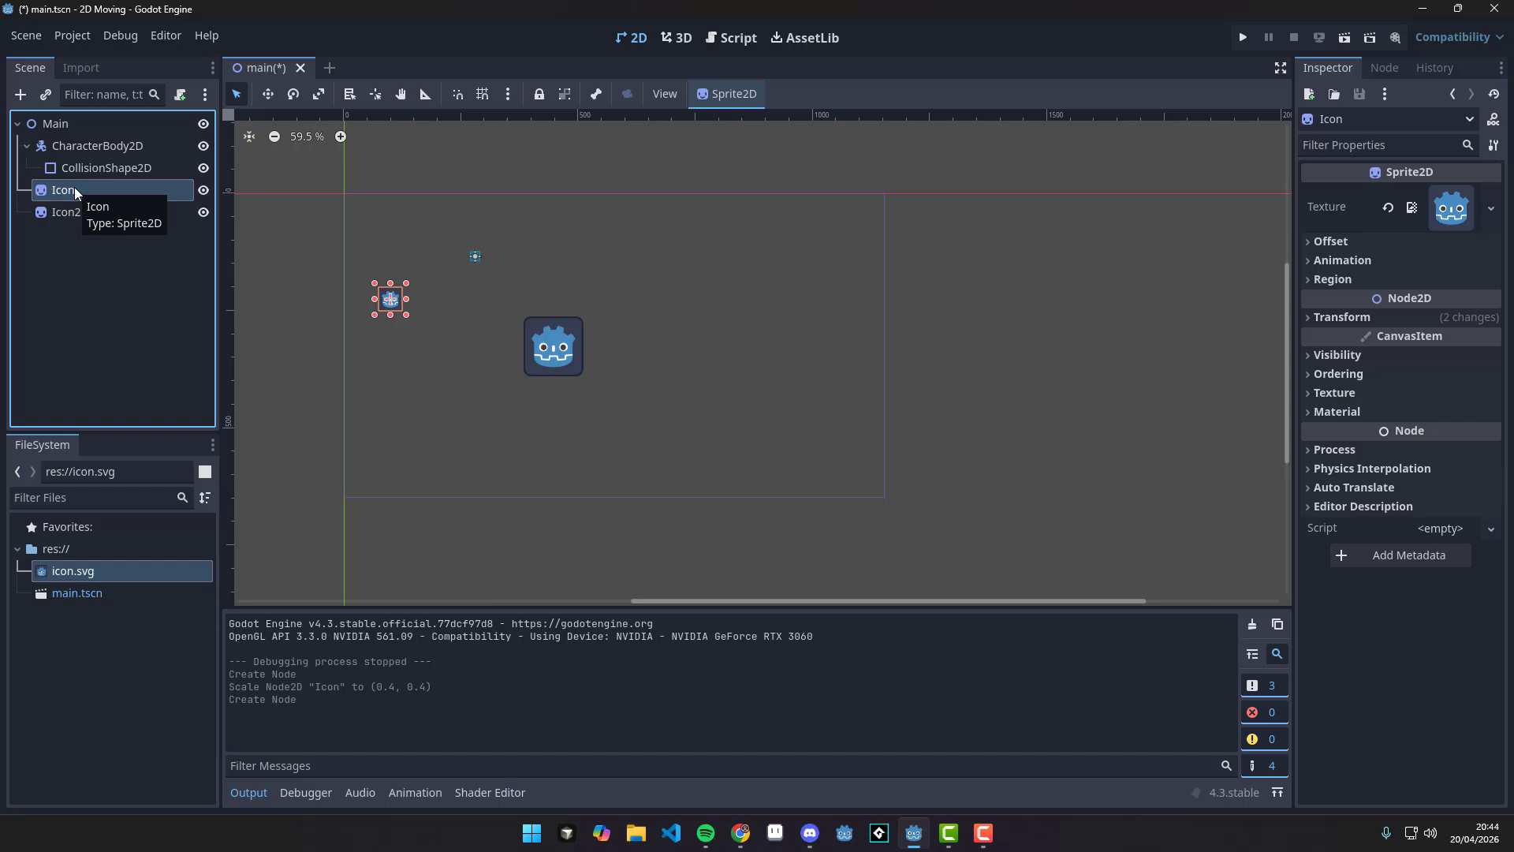
{"action": "left_click", "coordinate": [568, 350]}
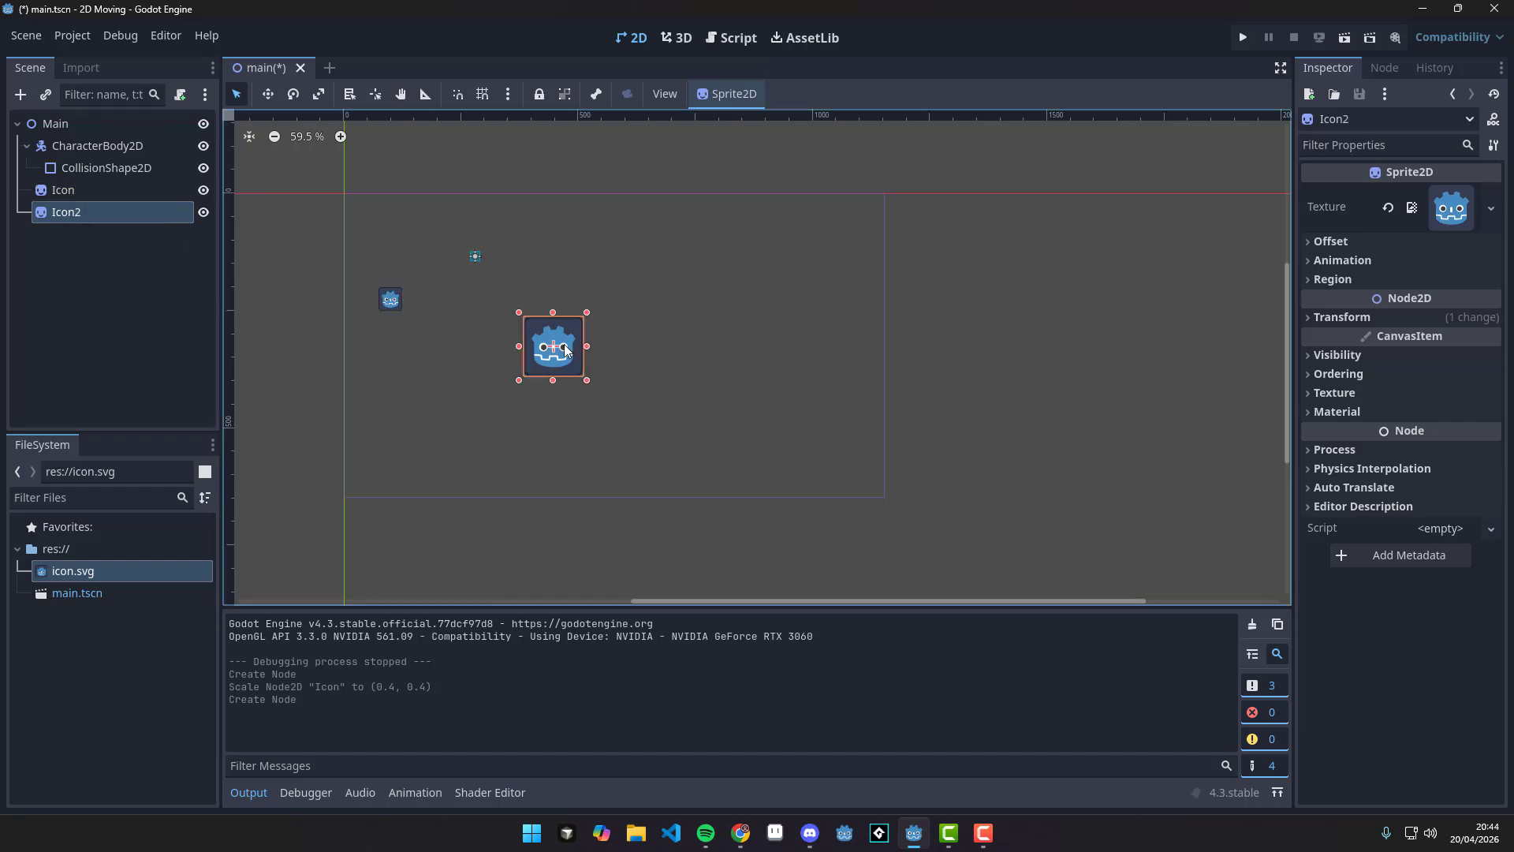
{"action": "key", "text": "Delete"}
{"action": "left_click", "coordinate": [761, 444]}
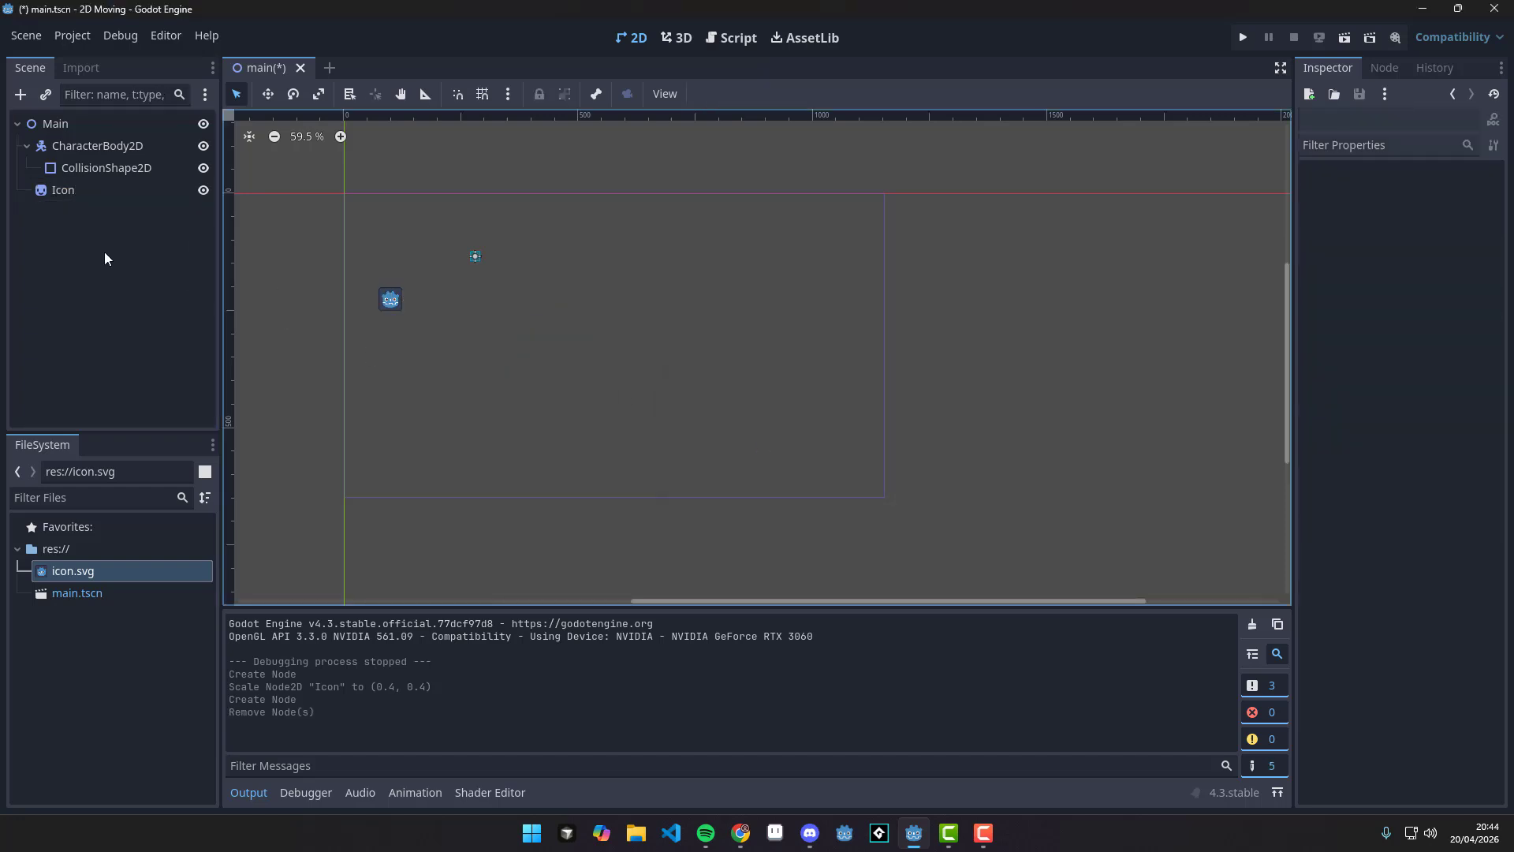
Reparent the Icon sprite under CharacterBody2D and order it above CollisionShape2D.
{"action": "left_click", "coordinate": [134, 191]}
{"action": "left_click_drag", "start_coordinate": [97, 186], "coordinate": [75, 144]}
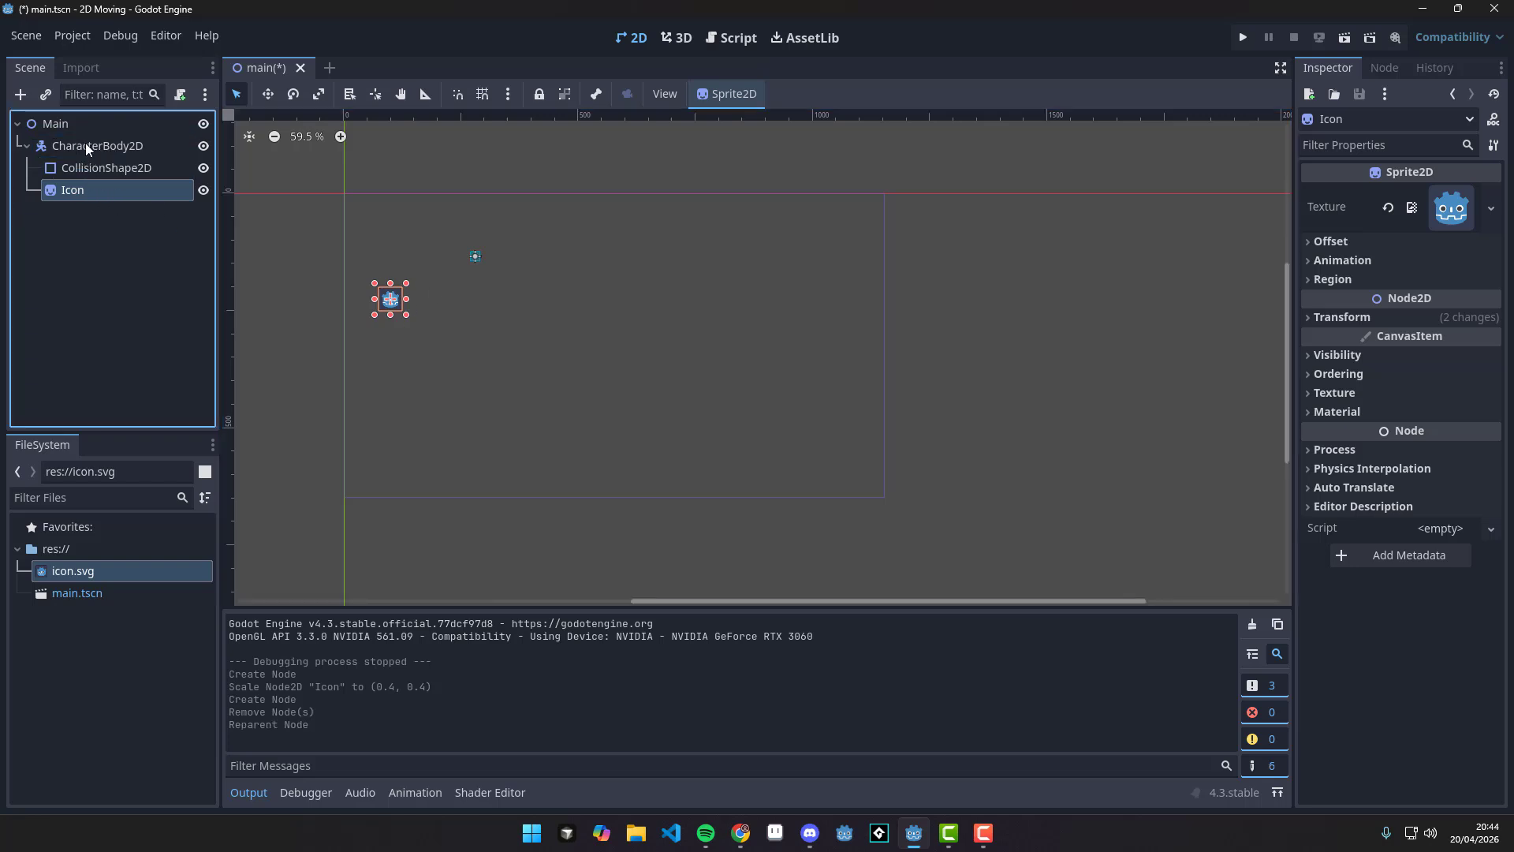
{"action": "left_click", "coordinate": [85, 143]}
{"action": "left_click_drag", "start_coordinate": [82, 155], "coordinate": [82, 158]}
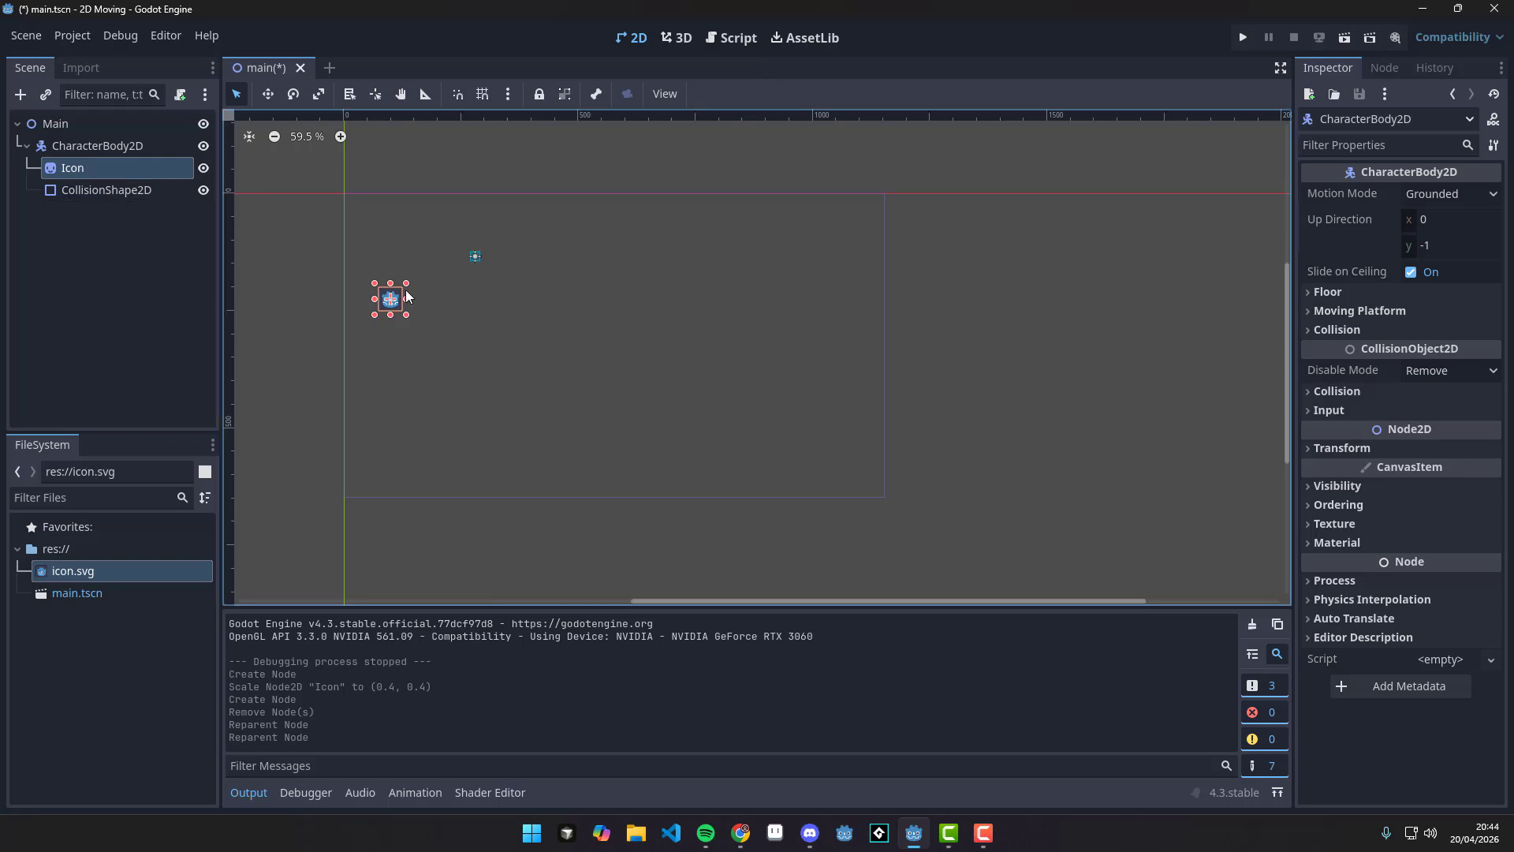
Move the Main node with its children to about (550, 210), and select the Icon sprite in the viewport.
{"action": "scroll", "coordinate": [406, 288], "scroll_direction": "up", "scroll_amount": 4}
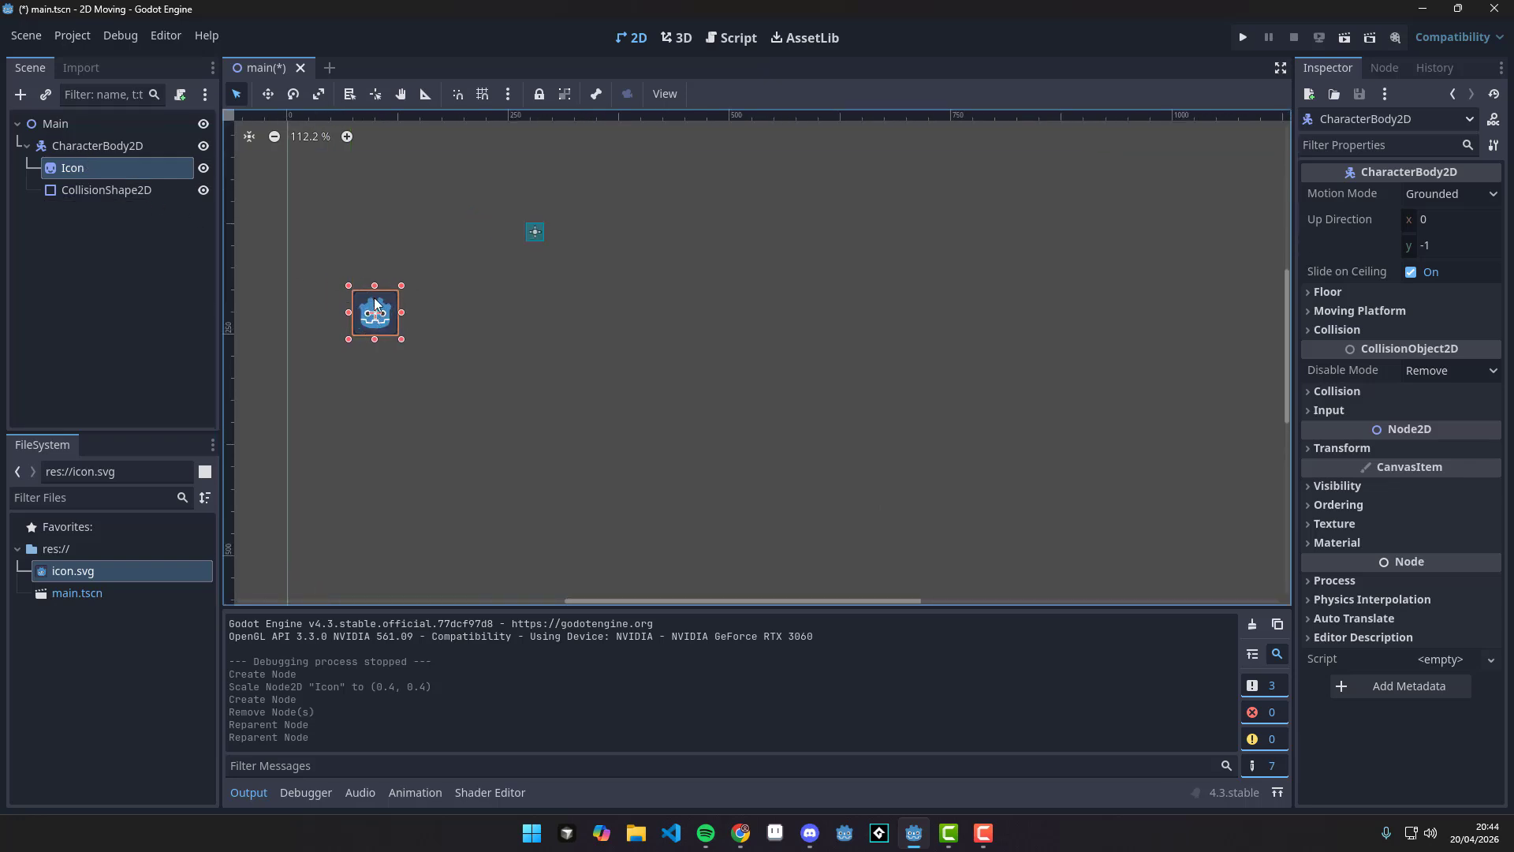
{"action": "left_click_drag", "start_coordinate": [525, 245], "coordinate": [779, 295]}
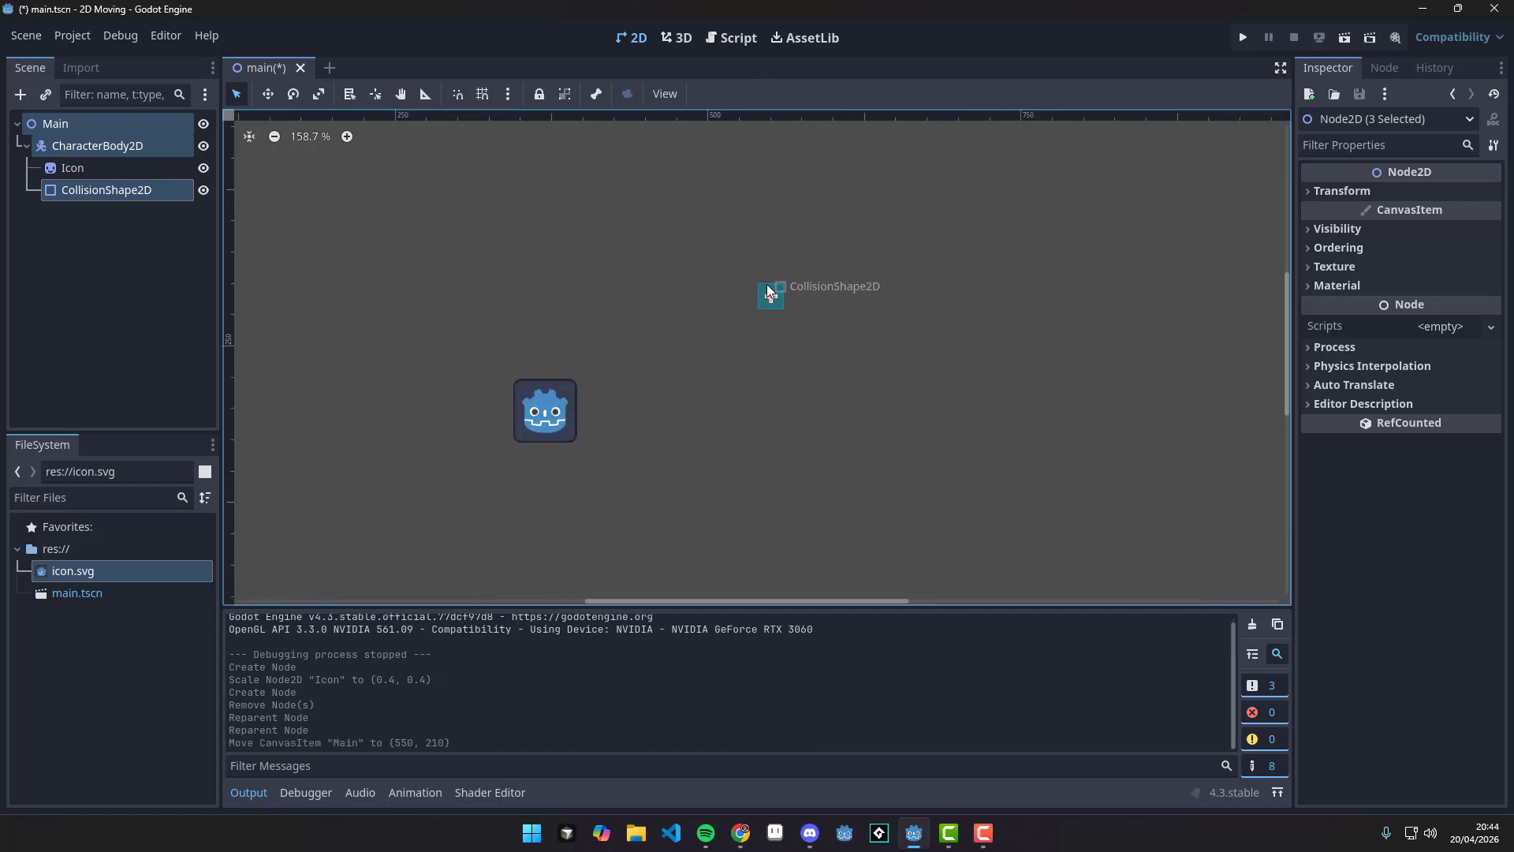
{"action": "scroll", "coordinate": [777, 300], "scroll_direction": "up", "scroll_amount": 6}
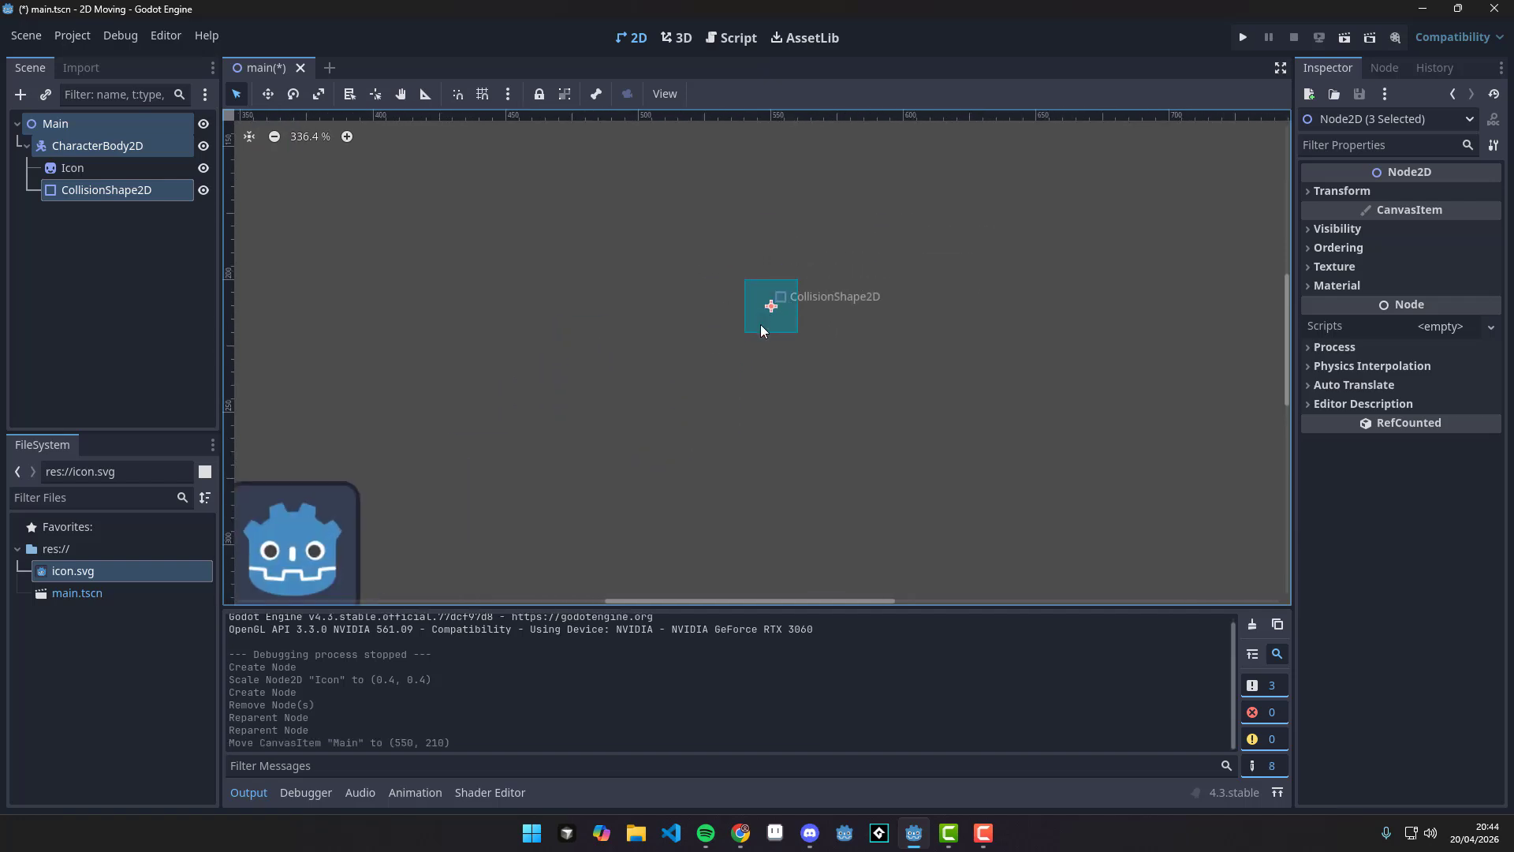
{"action": "scroll", "coordinate": [758, 332], "scroll_direction": "down", "scroll_amount": 5}
{"action": "left_click", "coordinate": [689, 372]}
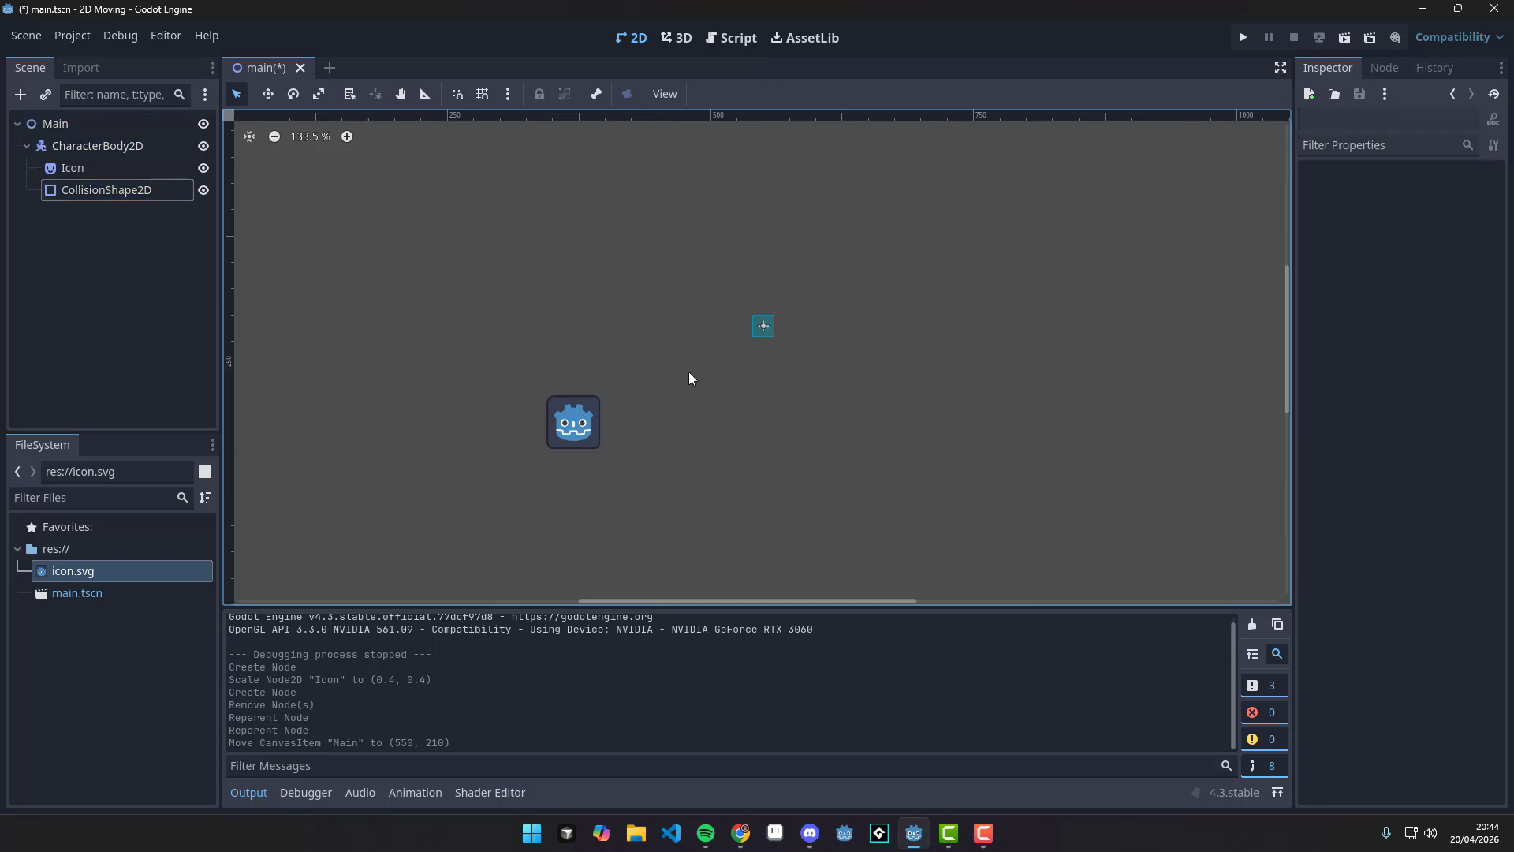
{"action": "scroll", "coordinate": [691, 374], "scroll_direction": "down", "scroll_amount": 3}
{"action": "middle_click_drag", "start_coordinate": [696, 378], "coordinate": [604, 298]}
{"action": "scroll", "coordinate": [604, 299], "scroll_direction": "up", "scroll_amount": 3}
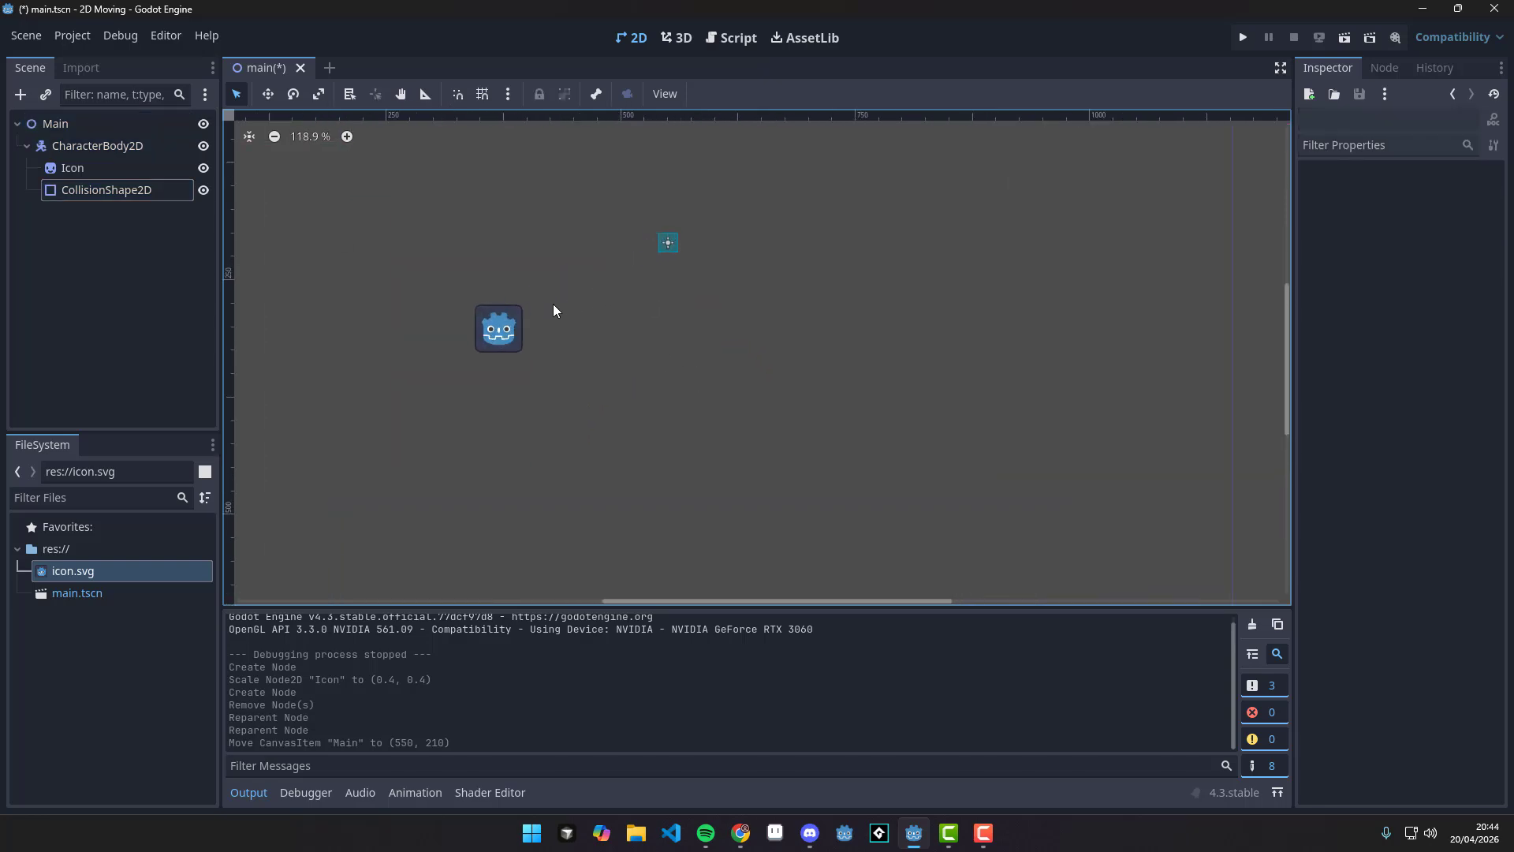
{"action": "scroll", "coordinate": [556, 308], "scroll_direction": "up", "scroll_amount": 1}
{"action": "left_click", "coordinate": [483, 334]}
{"action": "scroll", "coordinate": [413, 244], "scroll_direction": "down", "scroll_amount": 2}
{"action": "scroll", "coordinate": [743, 263], "scroll_direction": "down", "scroll_amount": 4}
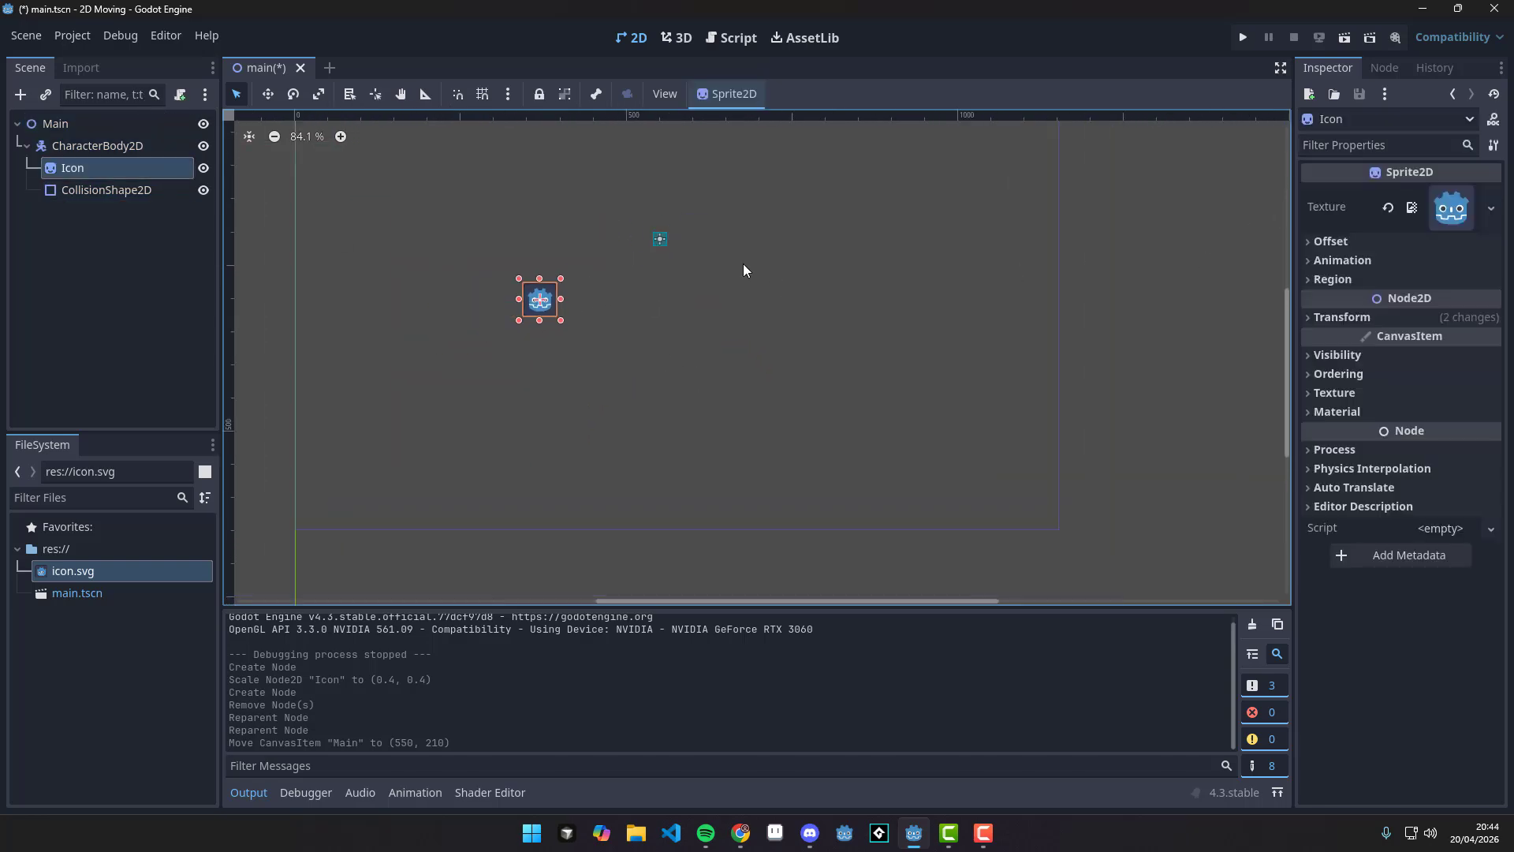
Select Main, CharacterBody2D and CollisionShape2D together in the viewport and examine their shared Transform properties.
{"action": "left_click_drag", "start_coordinate": [629, 263], "coordinate": [688, 207]}
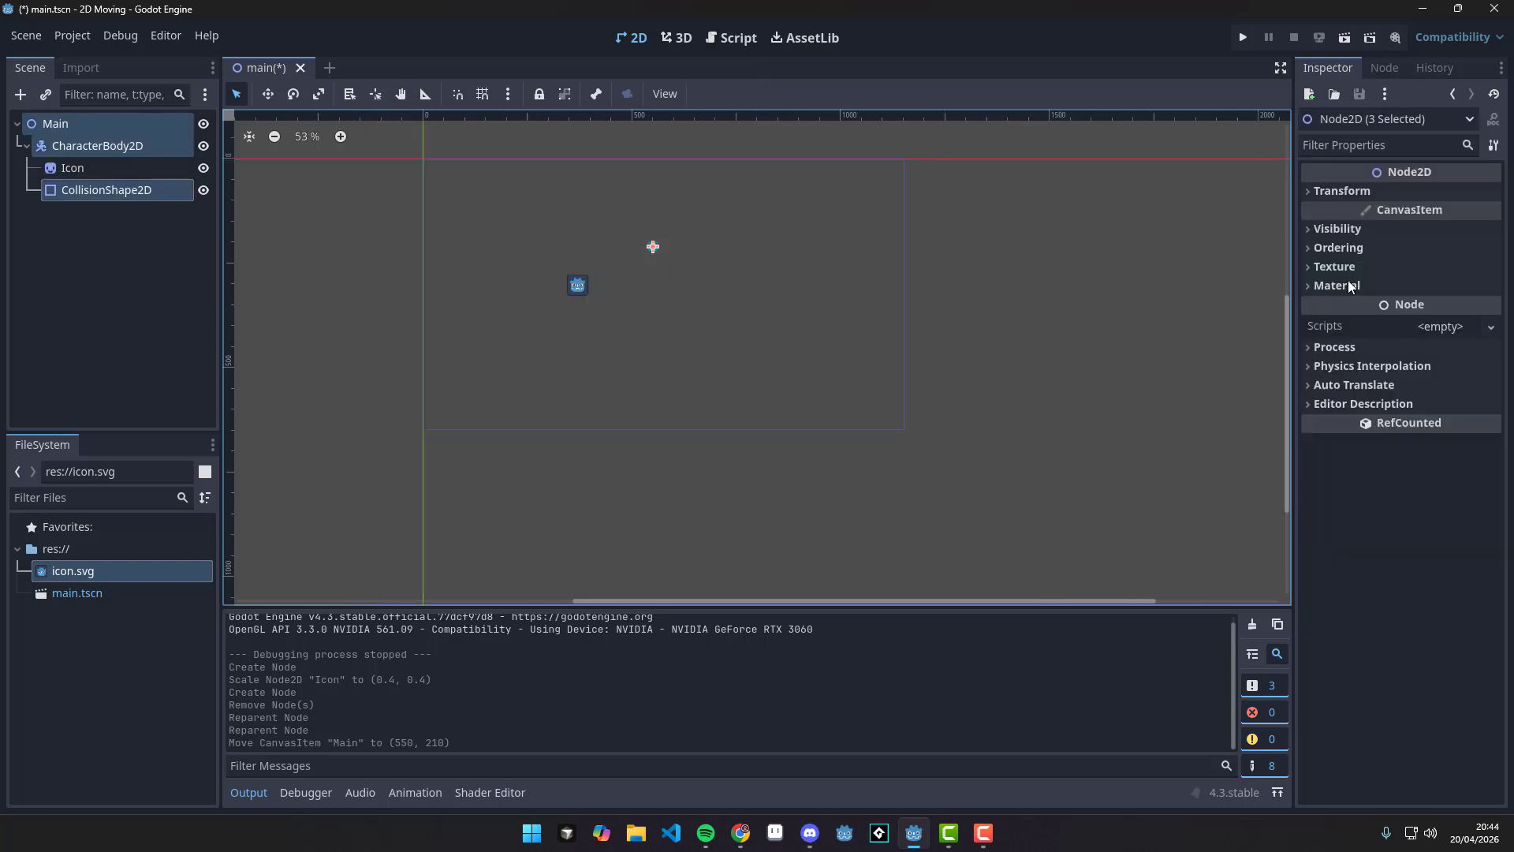
{"action": "left_click", "coordinate": [1308, 192]}
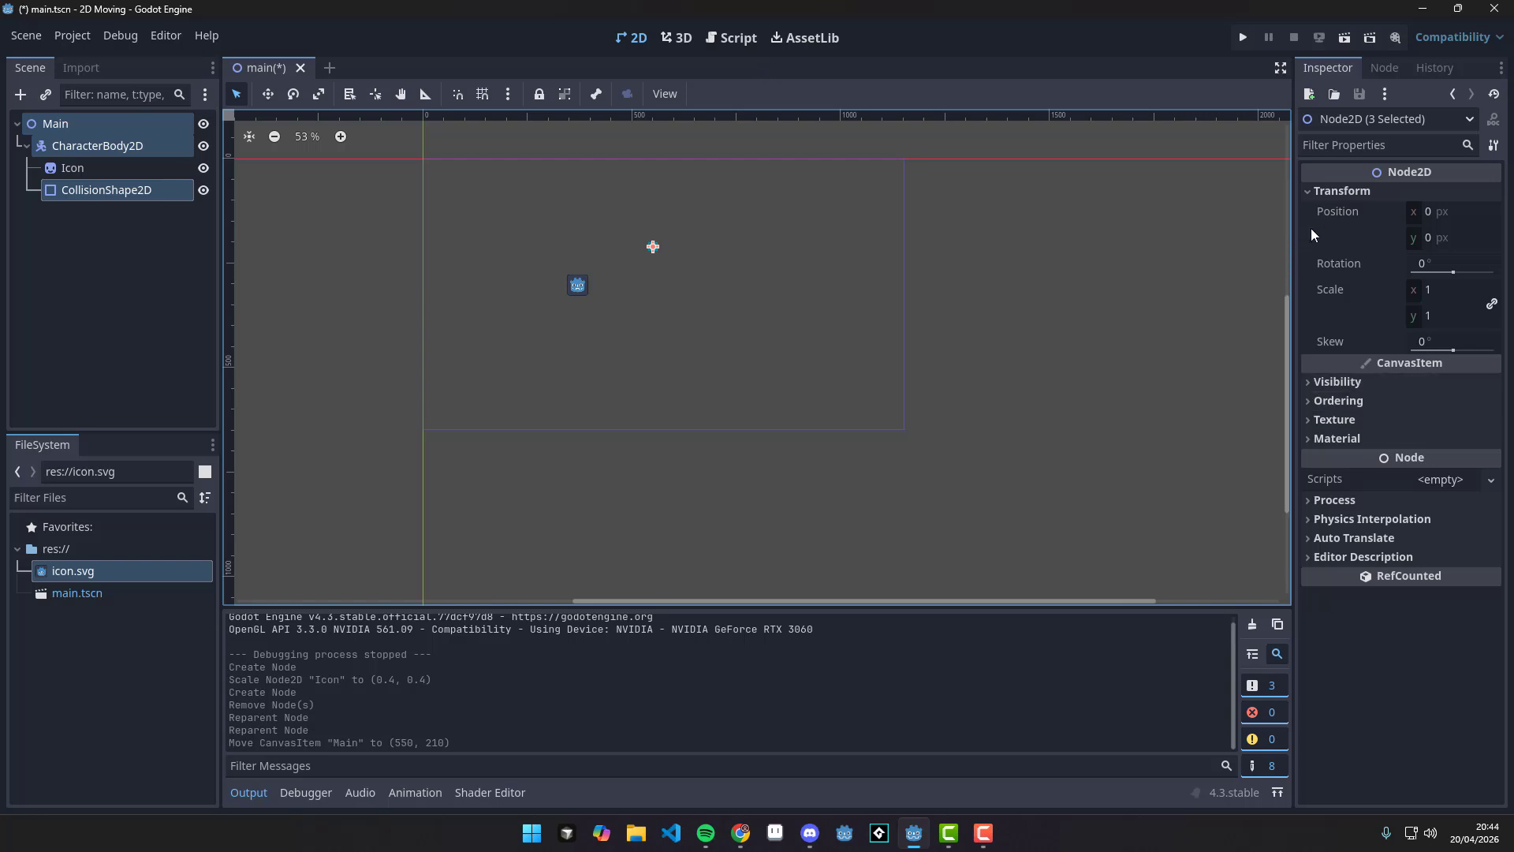
{"action": "mouse_move", "coordinate": [1317, 210]}
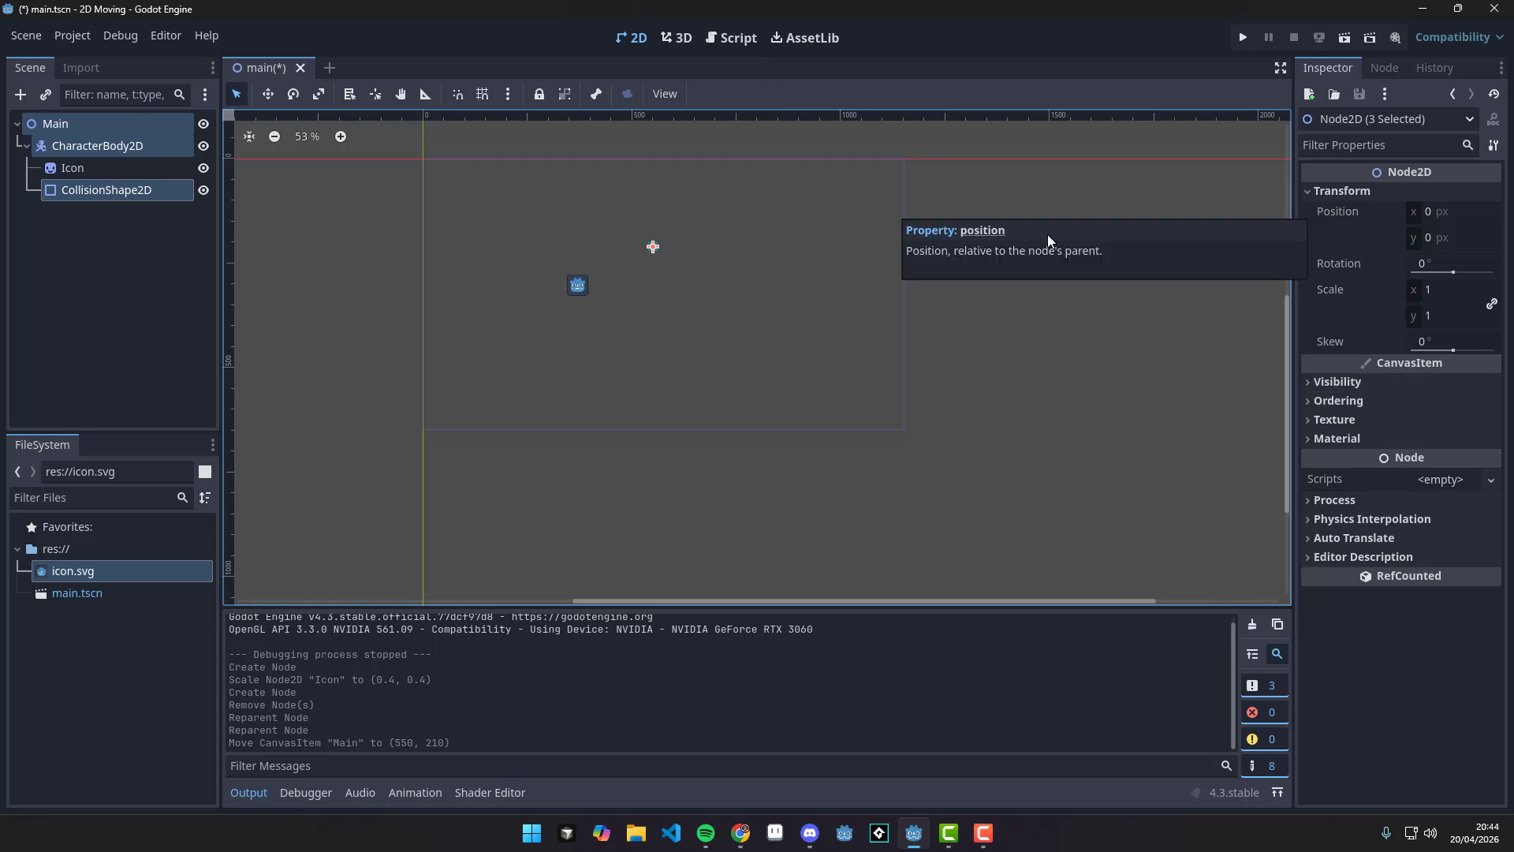
{"action": "left_click", "coordinate": [663, 281]}
{"action": "left_click_drag", "start_coordinate": [634, 274], "coordinate": [686, 241]}
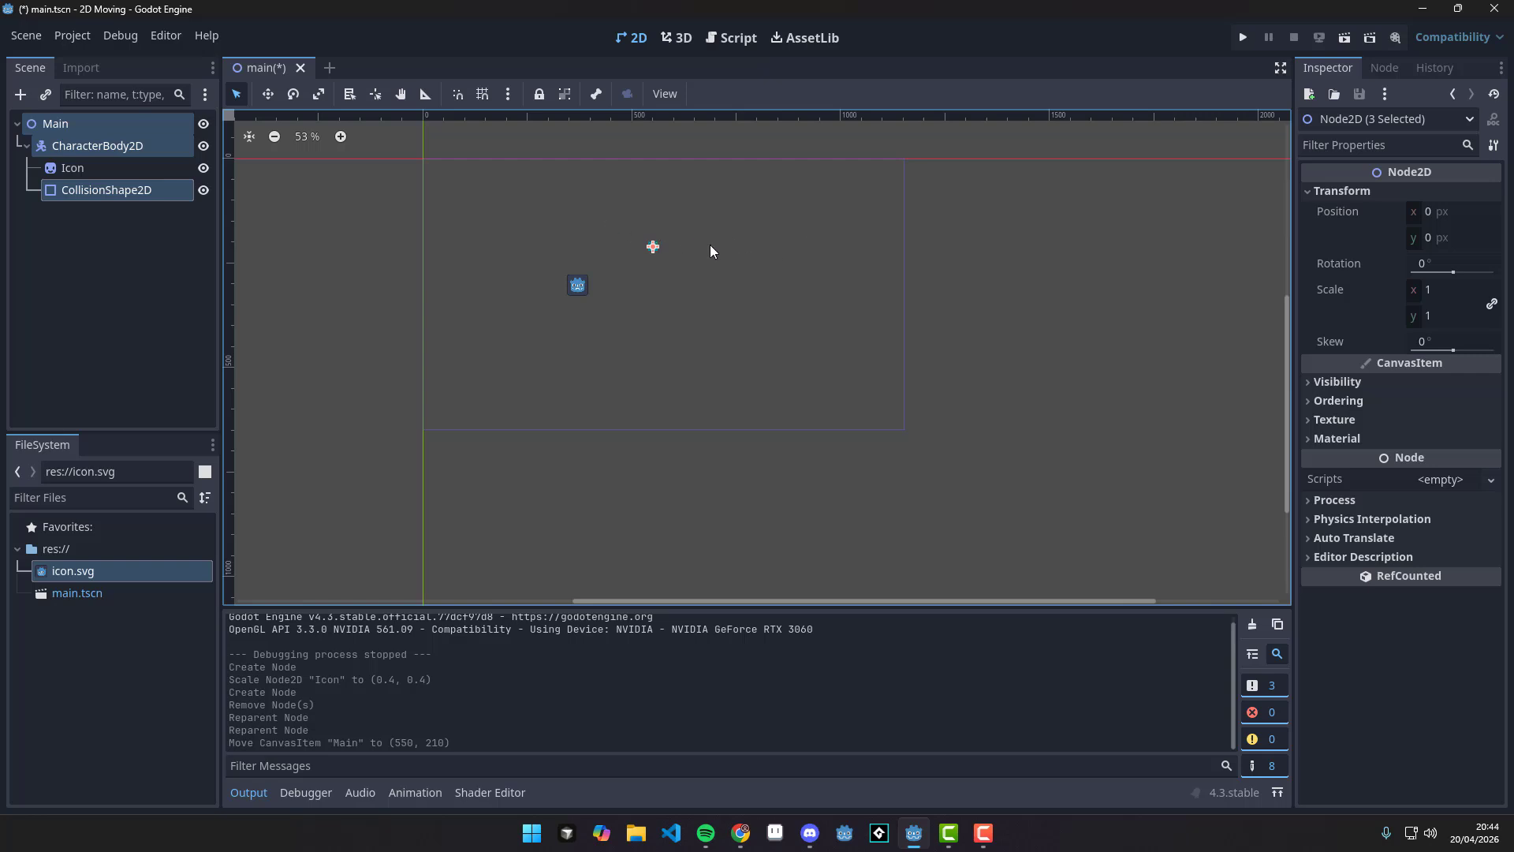
{"action": "scroll", "coordinate": [605, 240], "scroll_direction": "up", "scroll_amount": 3}
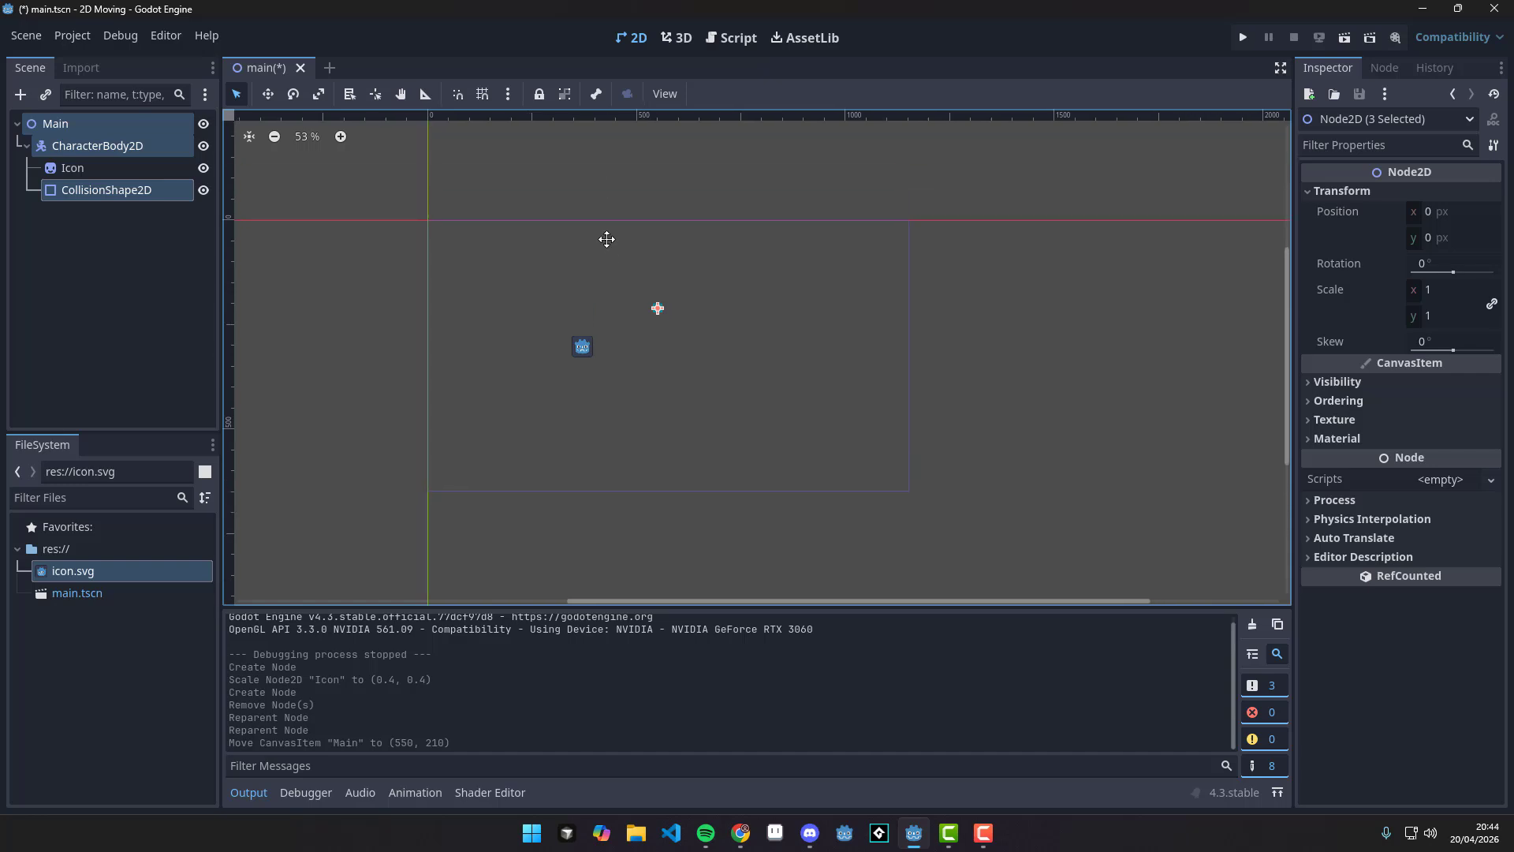
{"action": "left_click", "coordinate": [66, 130]}
{"action": "left_click_drag", "start_coordinate": [629, 377], "coordinate": [777, 261]}
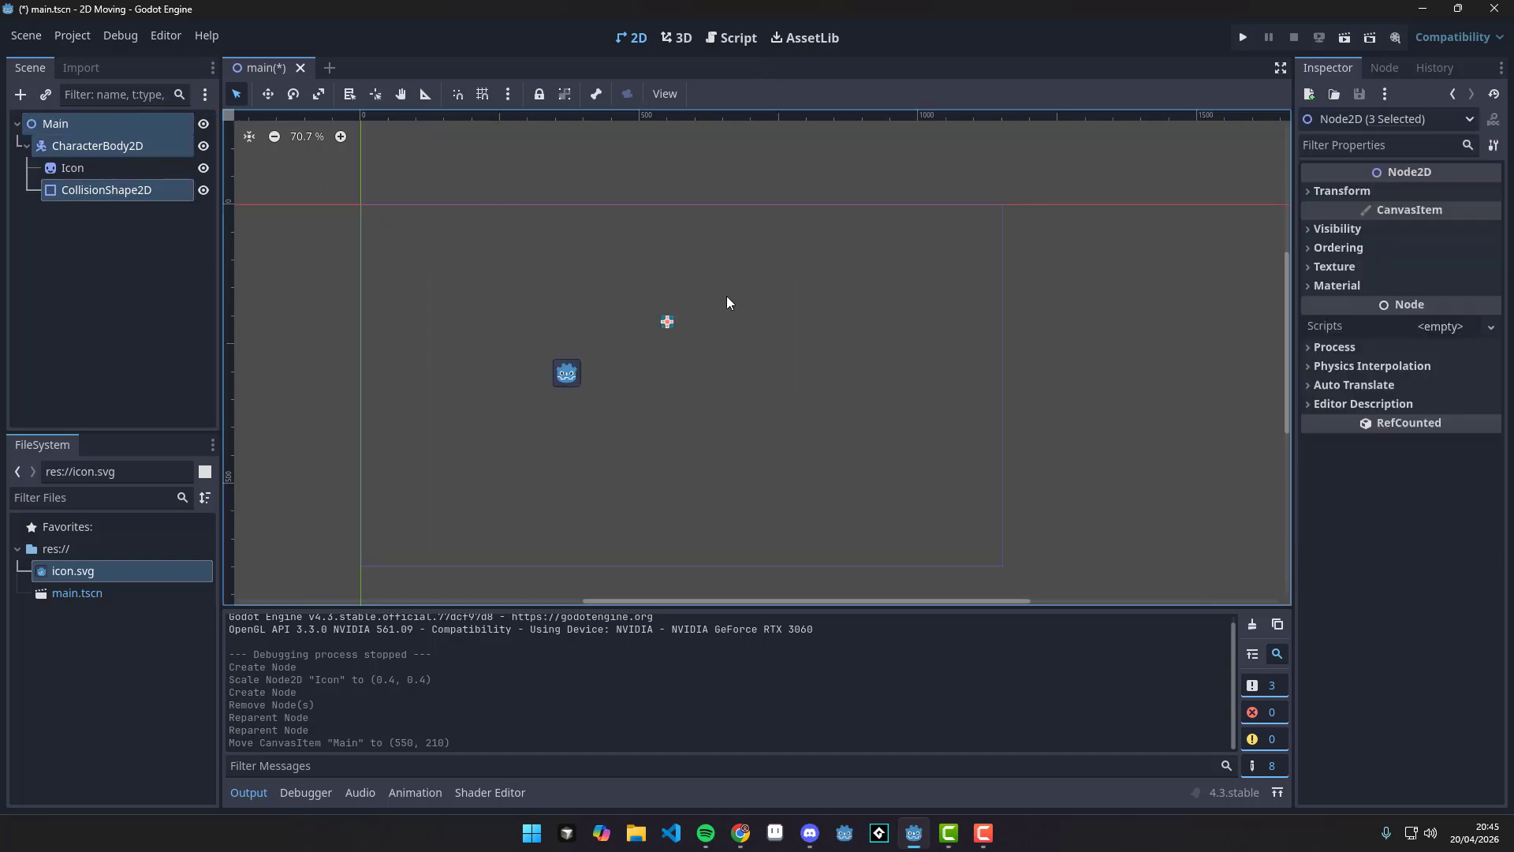
{"action": "left_click", "coordinate": [1311, 190]}
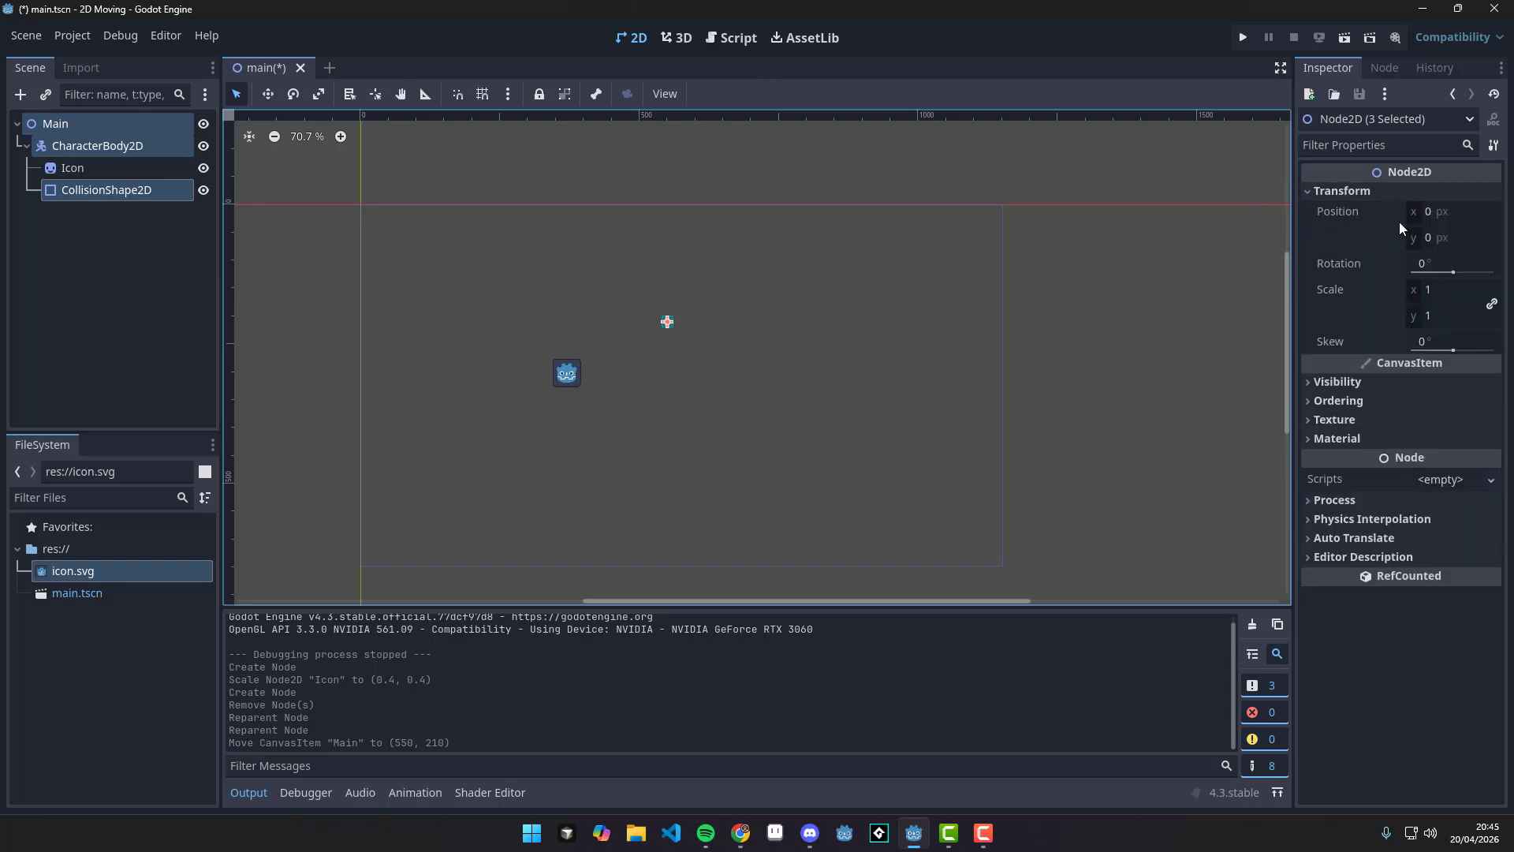
Undo both moves of the Main node and all creation, scaling, deletion and reparenting of the icon sprites.
{"action": "key", "text": "ctrl+z"}
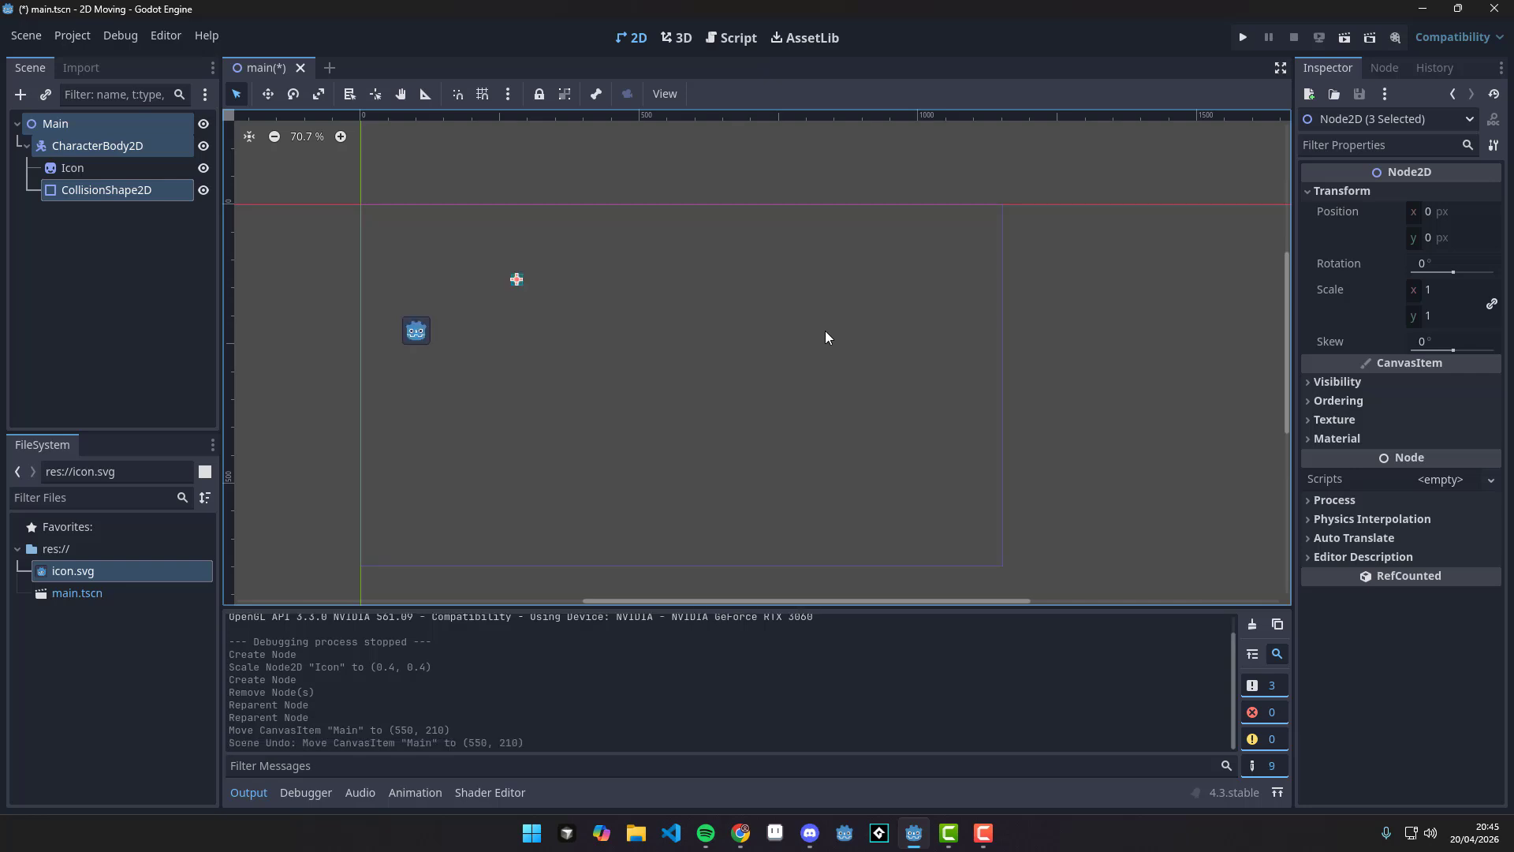
{"action": "key", "text": "ctrl+z"}
{"action": "key", "text": "ctrl+z"}
{"action": "key", "text": "ctrl+z"}
{"action": "key", "text": "ctrl+z"}
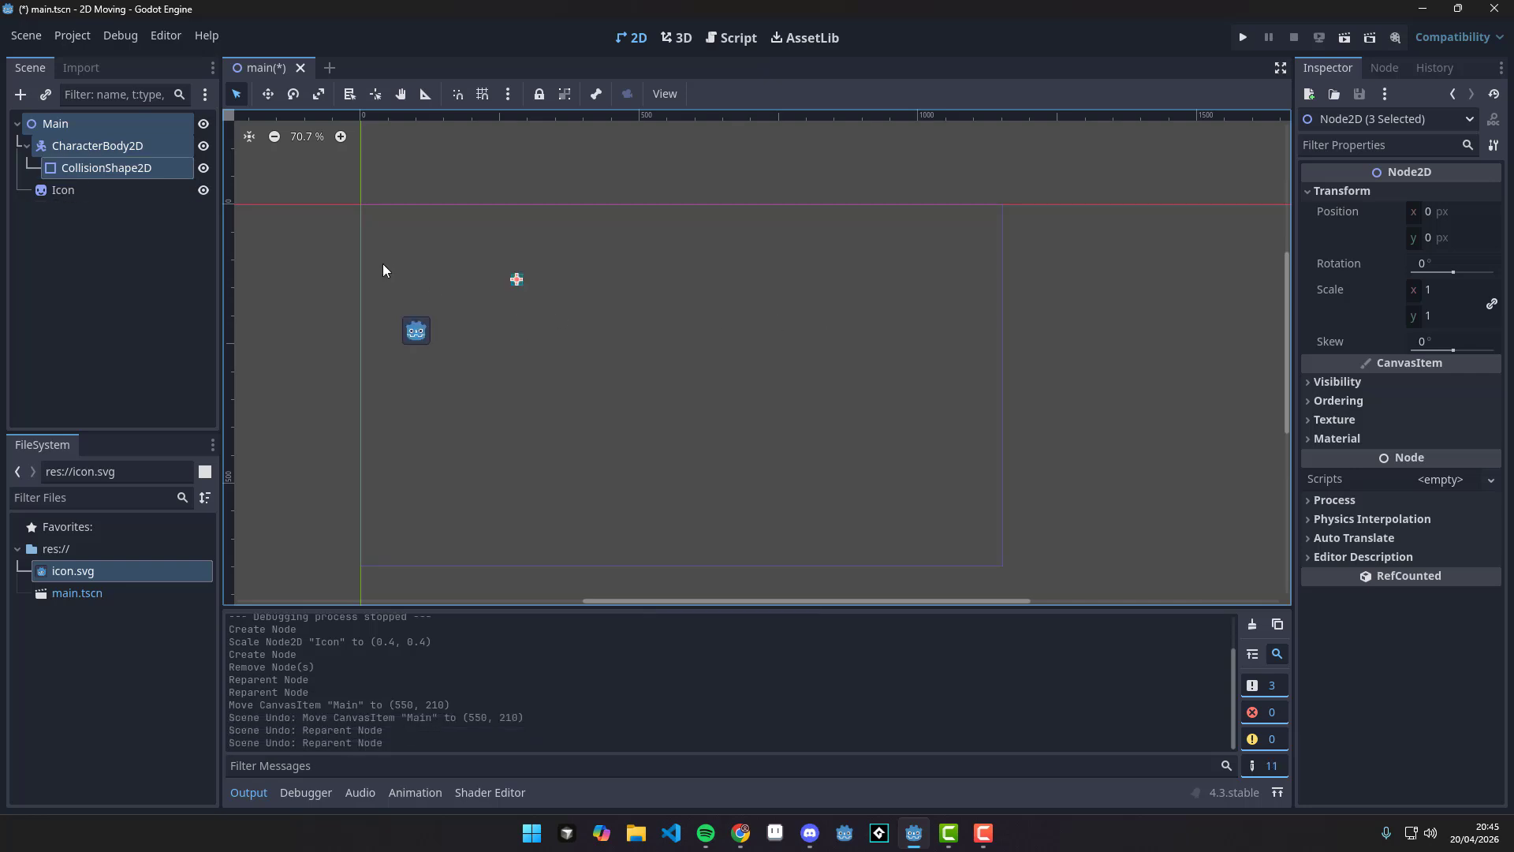
{"action": "key", "text": "ctrl+z"}
{"action": "key", "text": "ctrl+z"}
{"action": "key", "text": "ctrl+z"}
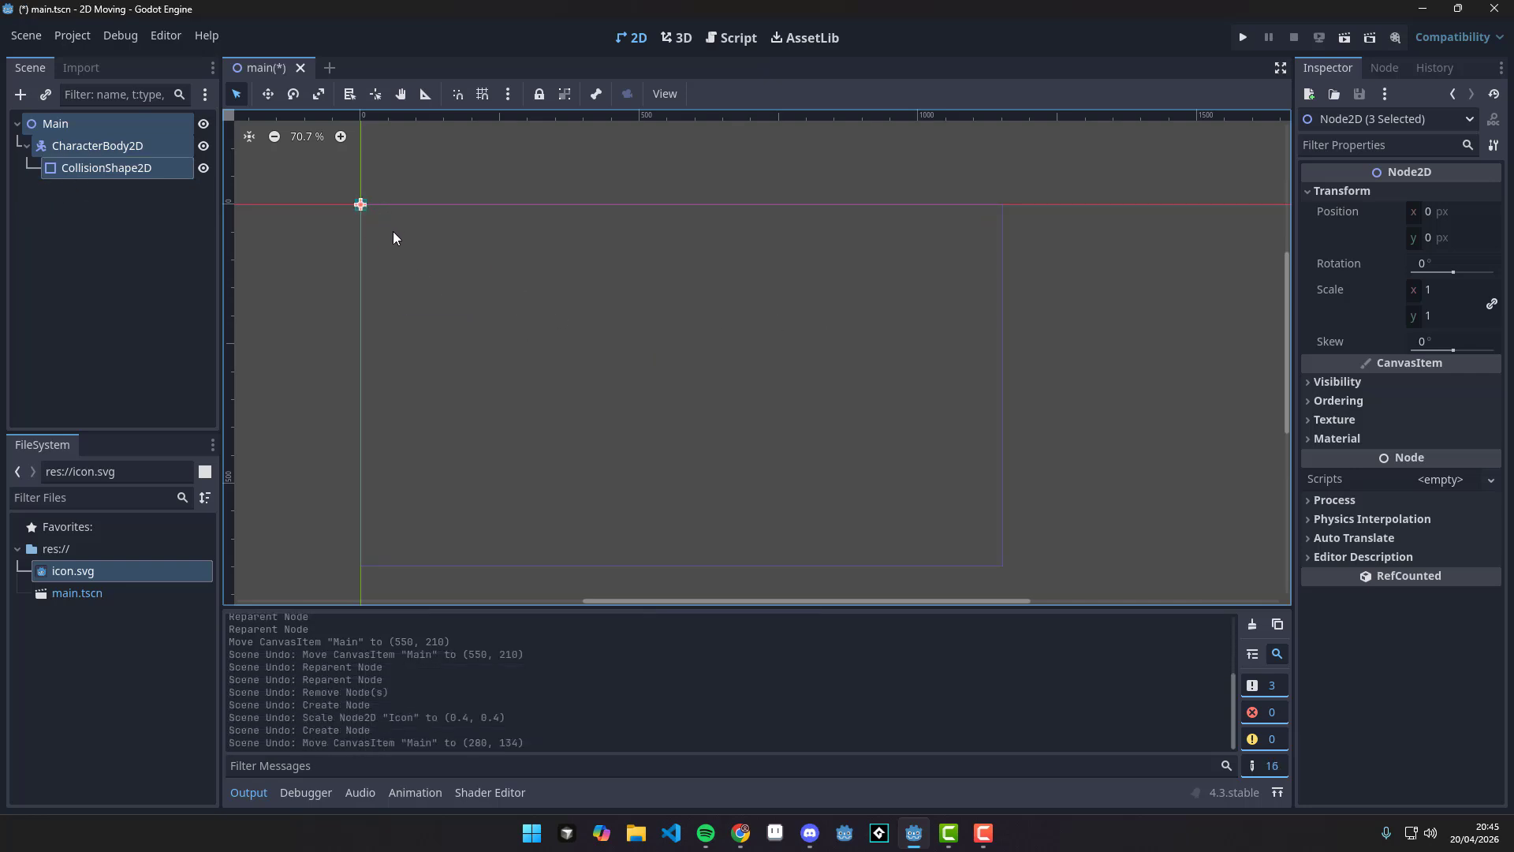
Lock the Main node in the viewport.
{"action": "left_click", "coordinate": [368, 287]}
{"action": "left_click", "coordinate": [97, 124]}
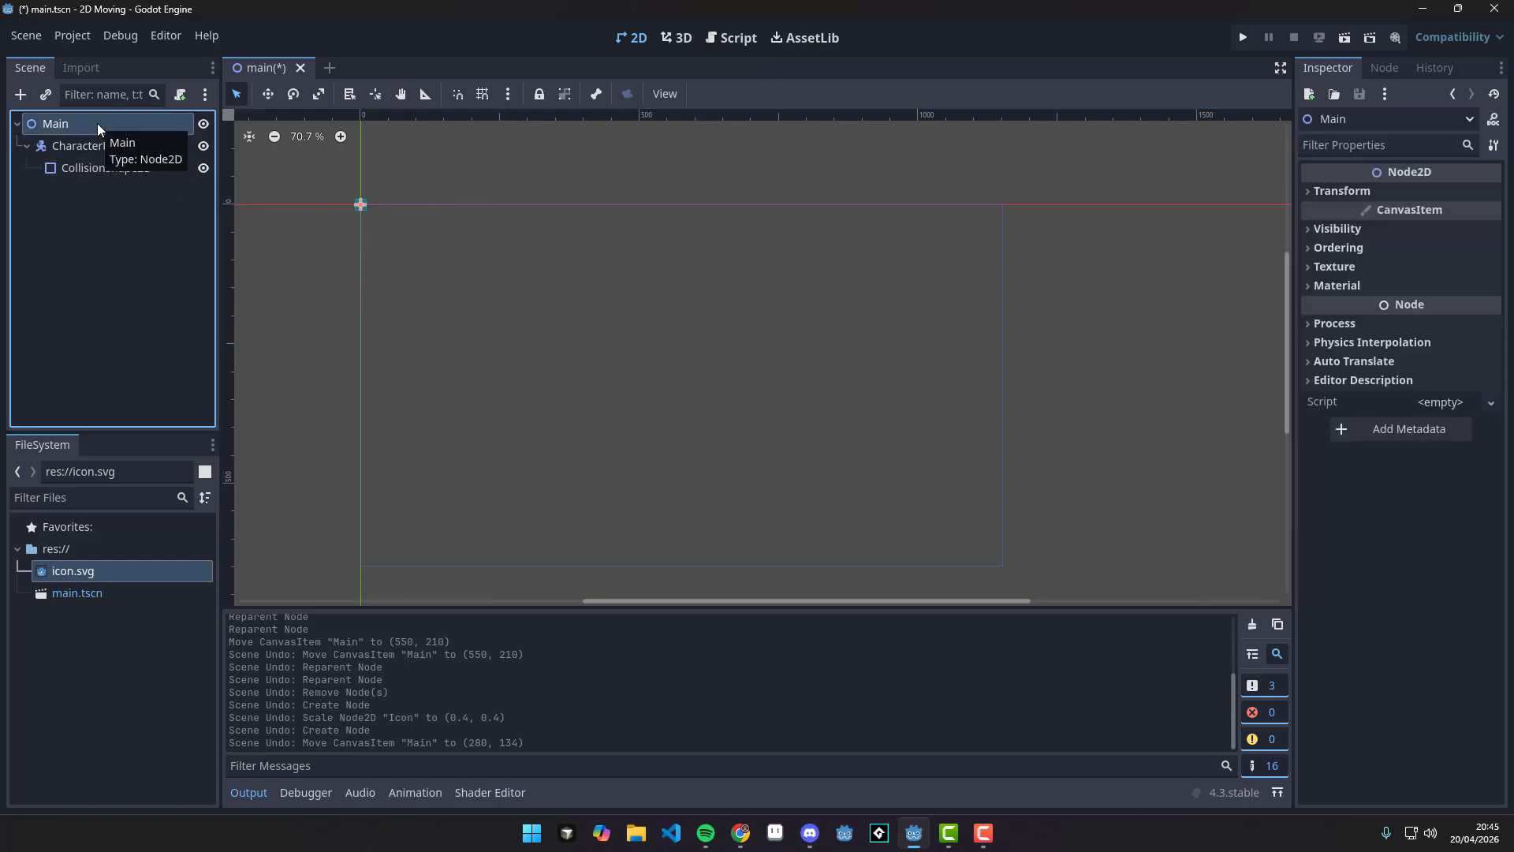
{"action": "left_click", "coordinate": [536, 95]}
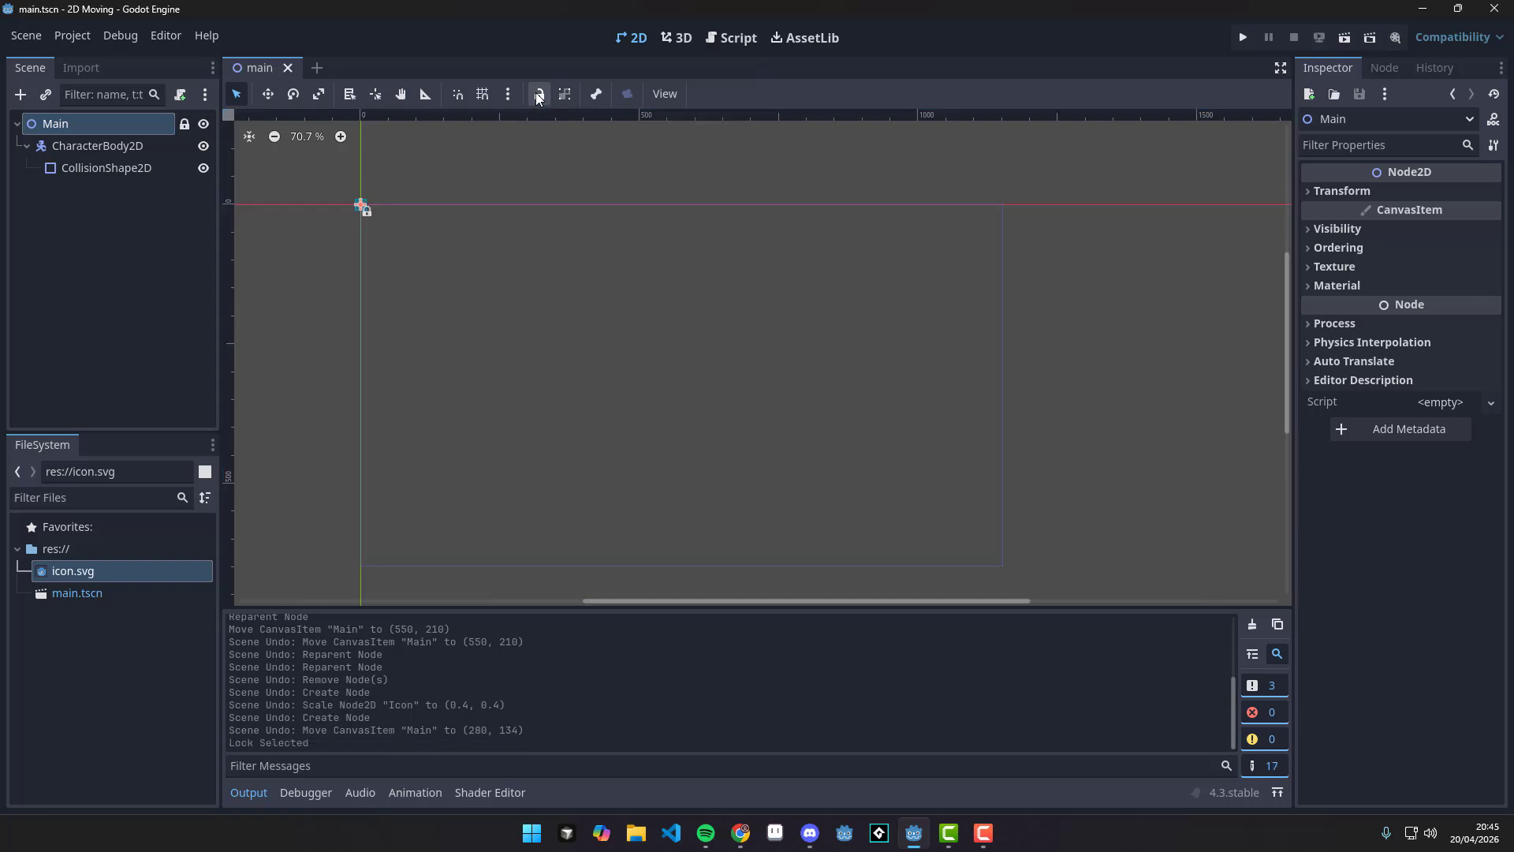
Move the CharacterBody2D node with its collision shape to about (501, 210).
{"action": "left_click", "coordinate": [86, 147]}
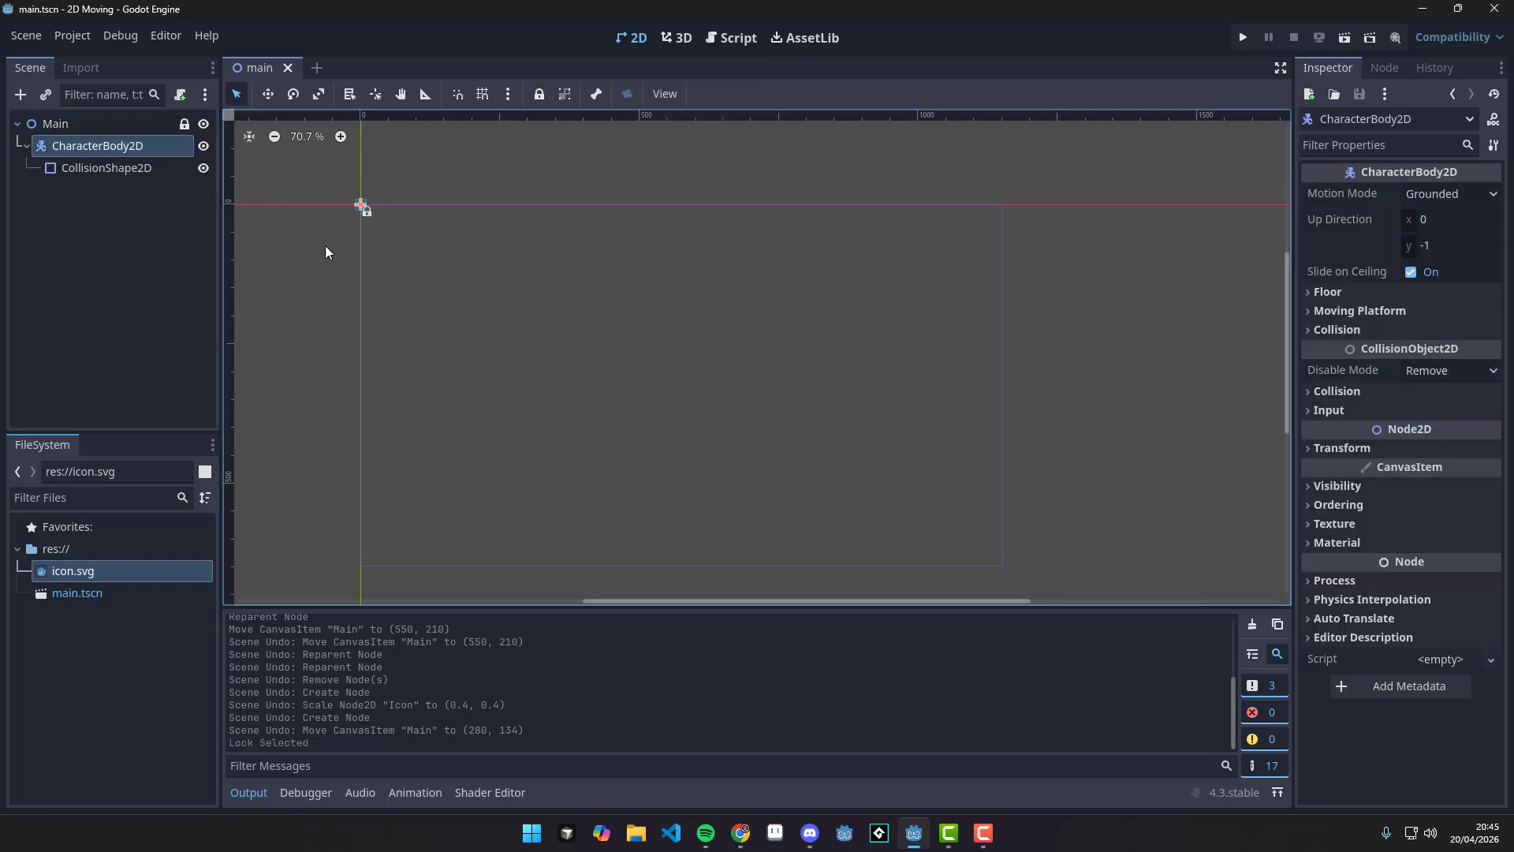
{"action": "left_click_drag", "start_coordinate": [325, 251], "coordinate": [426, 202]}
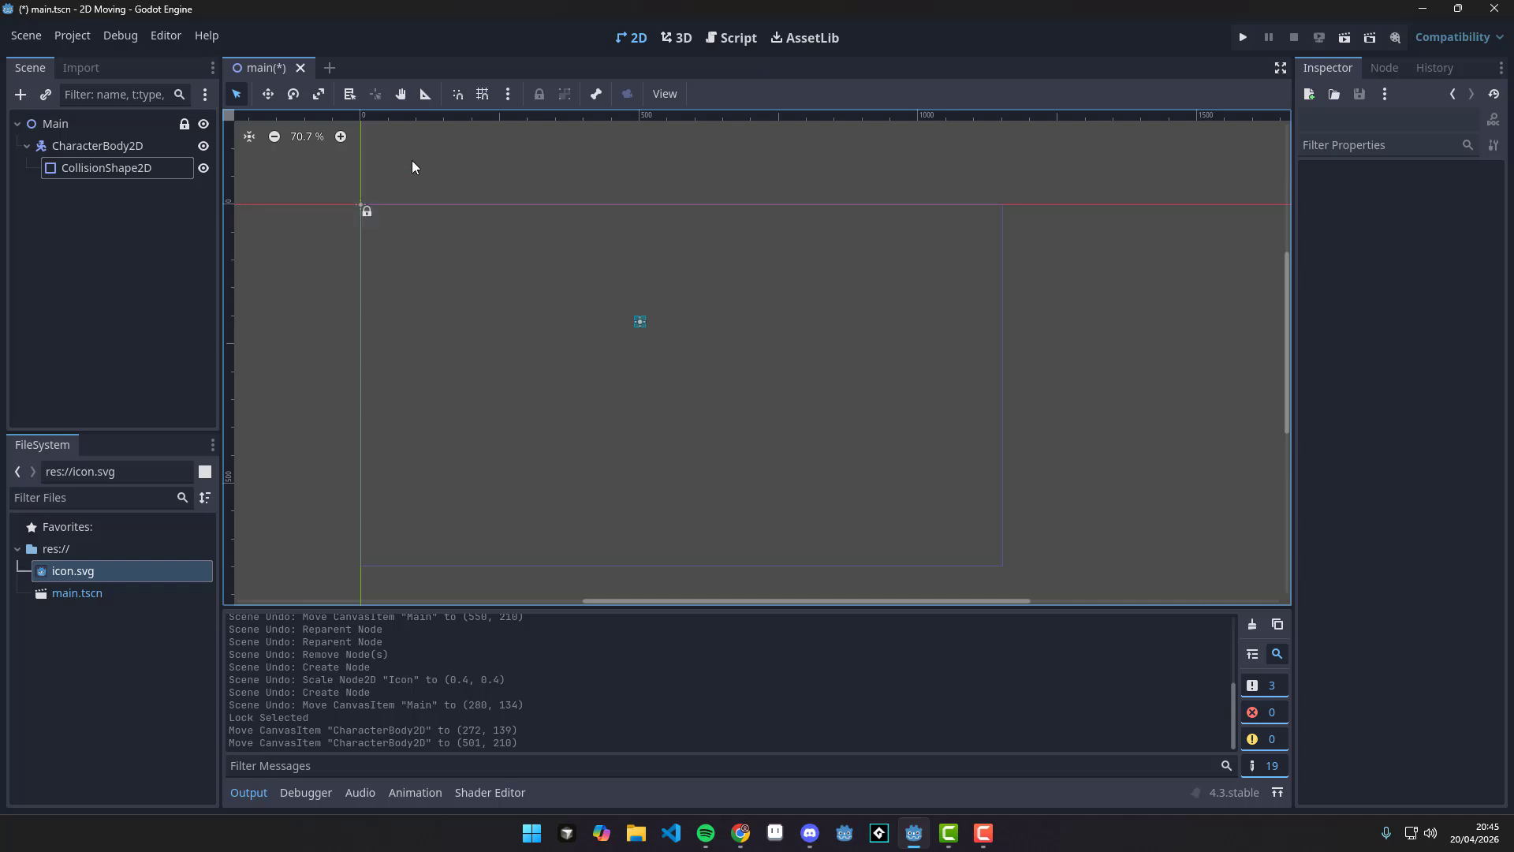
Move the CharacterBody2D node with its collision shape to about (490, 194).
{"action": "mouse_move", "coordinate": [633, 333]}
{"action": "left_mouse_down"}
{"action": "mouse_move", "coordinate": [648, 319]}
{"action": "mouse_move", "coordinate": [623, 312]}
{"action": "left_mouse_up"}
{"action": "scroll", "coordinate": [631, 311], "scroll_direction": "up", "scroll_amount": 2}
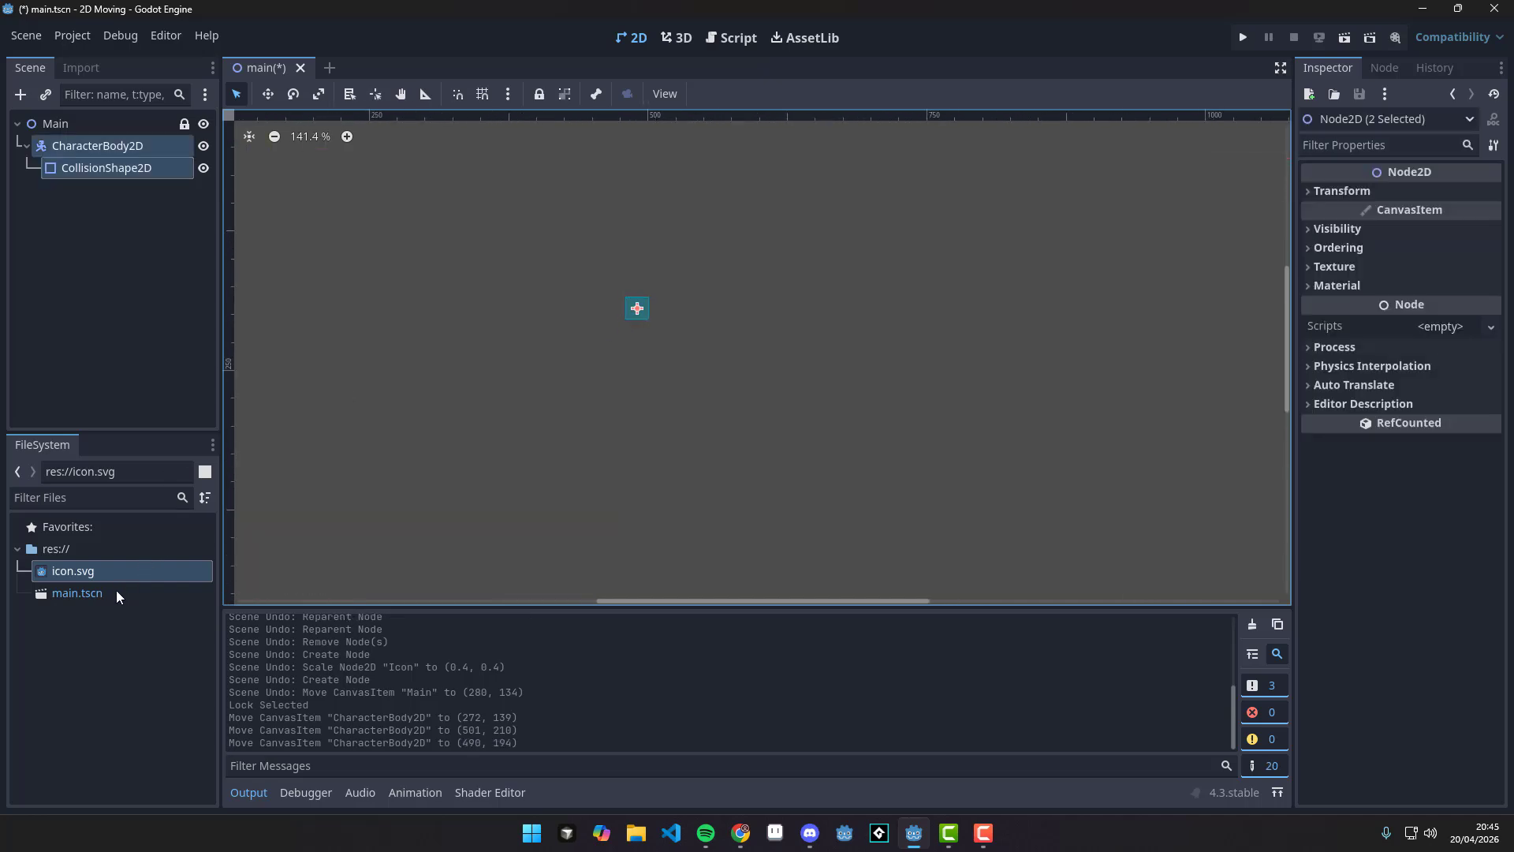
Add icon.svg to the scene as a sprite and make it a child of CharacterBody2D.
{"action": "left_click_drag", "start_coordinate": [118, 597], "coordinate": [639, 361]}
{"action": "left_click_drag", "start_coordinate": [77, 573], "coordinate": [661, 366]}
{"action": "left_click_drag", "start_coordinate": [664, 361], "coordinate": [777, 314]}
{"action": "left_click_drag", "start_coordinate": [101, 192], "coordinate": [97, 146]}
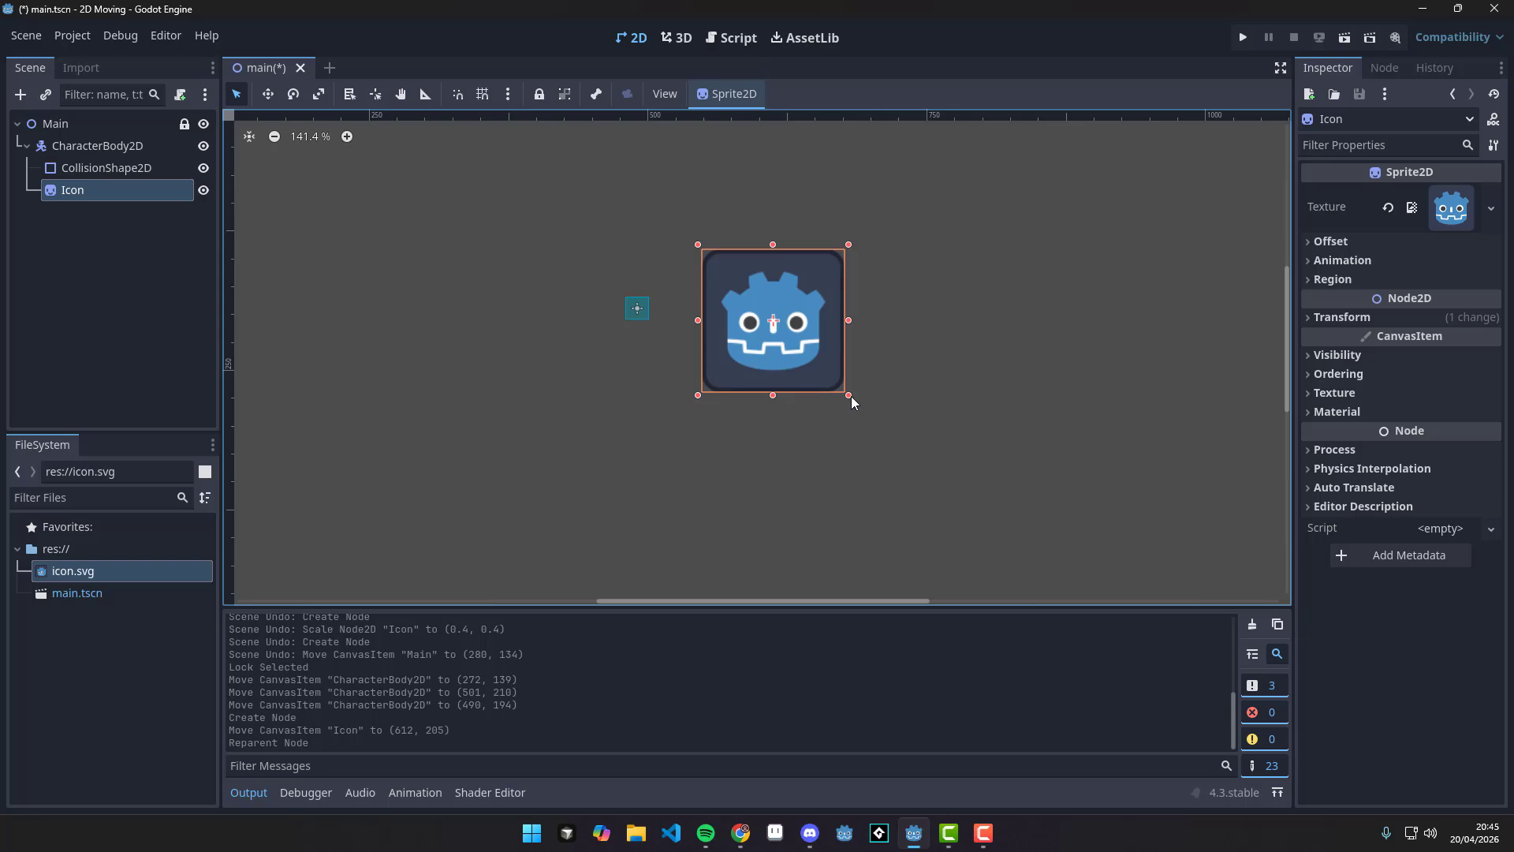
Scale the Icon sprite down to about 0.52 and centre it on CharacterBody2D with its position reset to (0, 0).
{"action": "left_click_drag", "start_coordinate": [849, 396], "coordinate": [781, 326]}
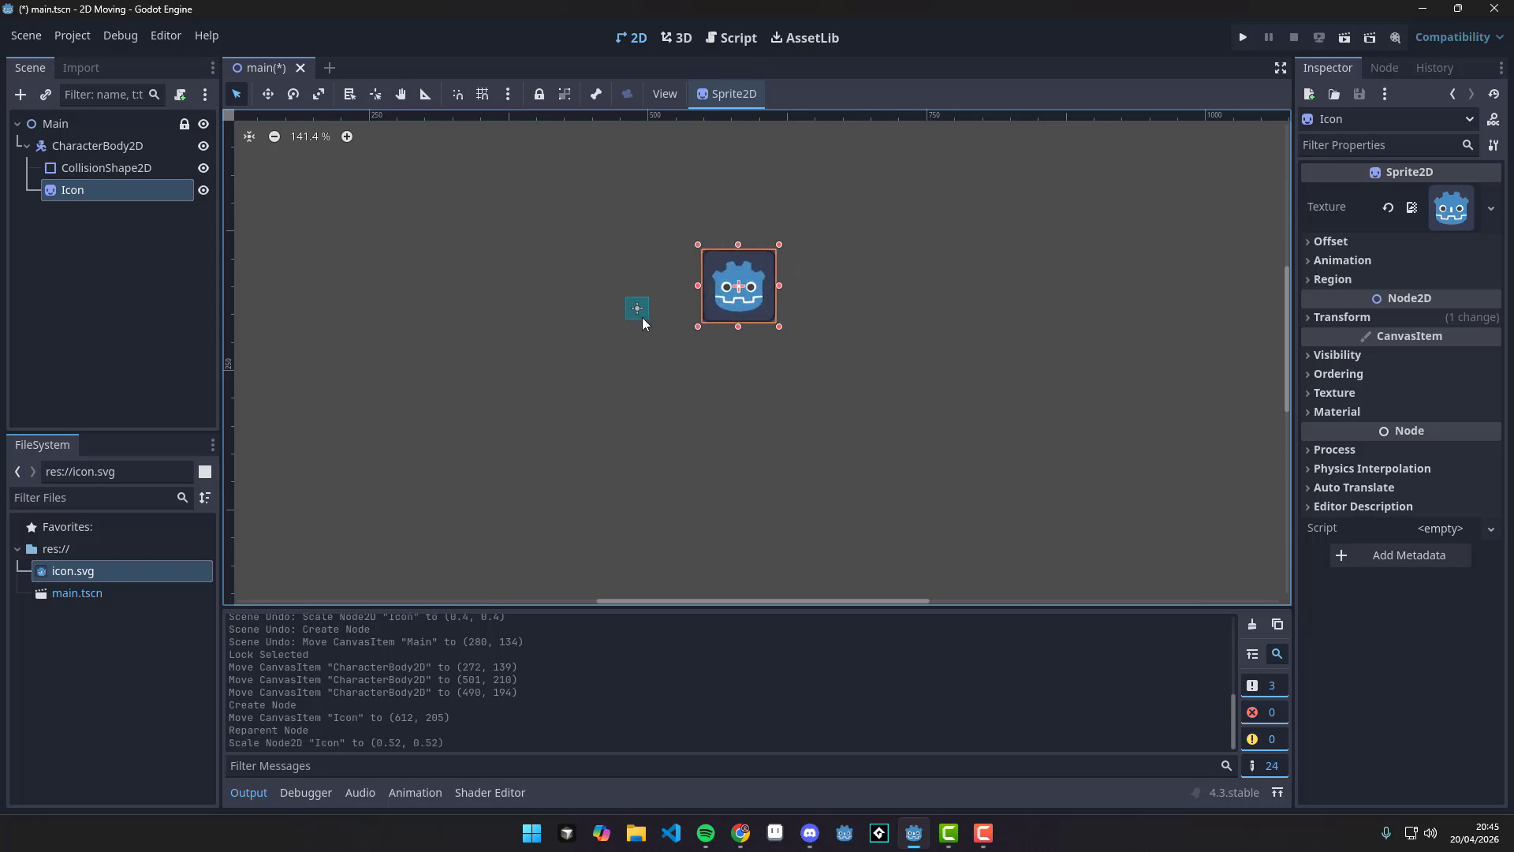
{"action": "mouse_move", "coordinate": [642, 313]}
{"action": "left_mouse_down"}
{"action": "mouse_move", "coordinate": [733, 278]}
{"action": "mouse_move", "coordinate": [735, 301]}
{"action": "mouse_move", "coordinate": [659, 317]}
{"action": "left_mouse_up"}
{"action": "key", "text": "ctrl+z"}
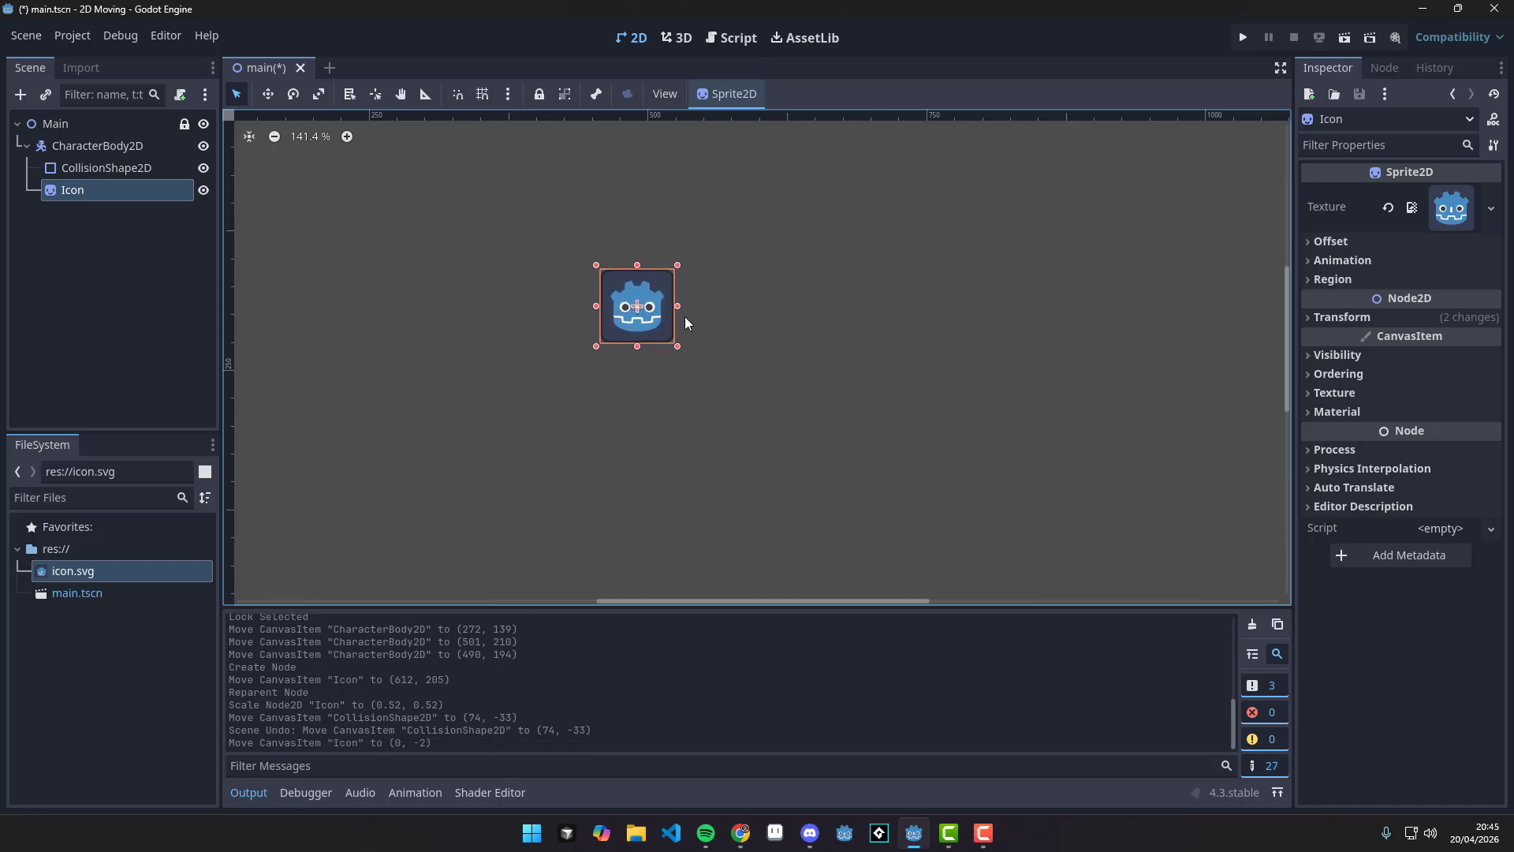
{"action": "left_click", "coordinate": [1310, 316]}
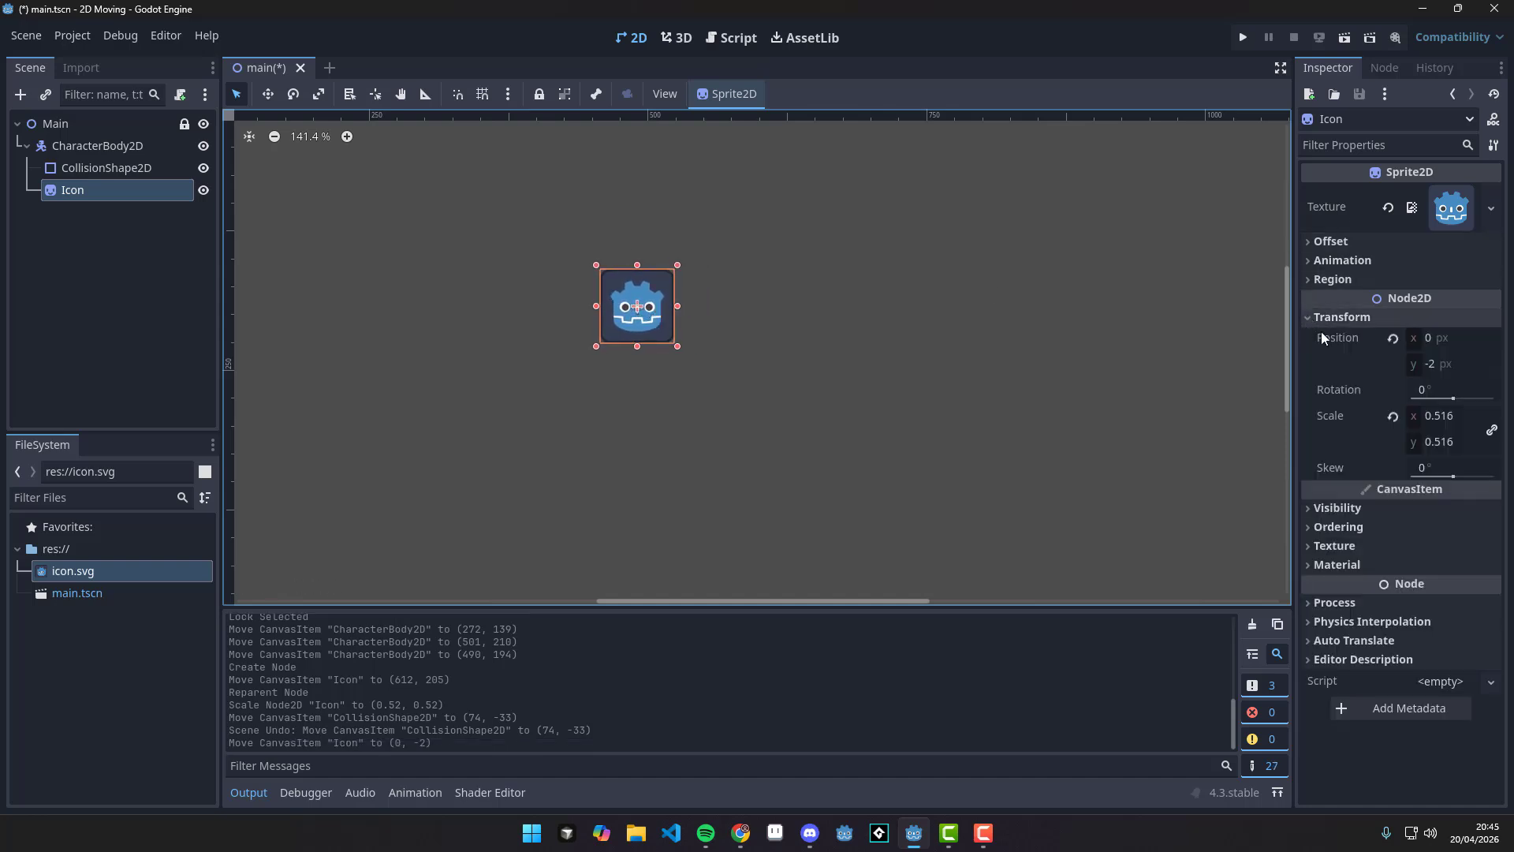
{"action": "left_click", "coordinate": [1393, 339]}
{"action": "scroll", "coordinate": [644, 382], "scroll_direction": "down", "scroll_amount": 4}
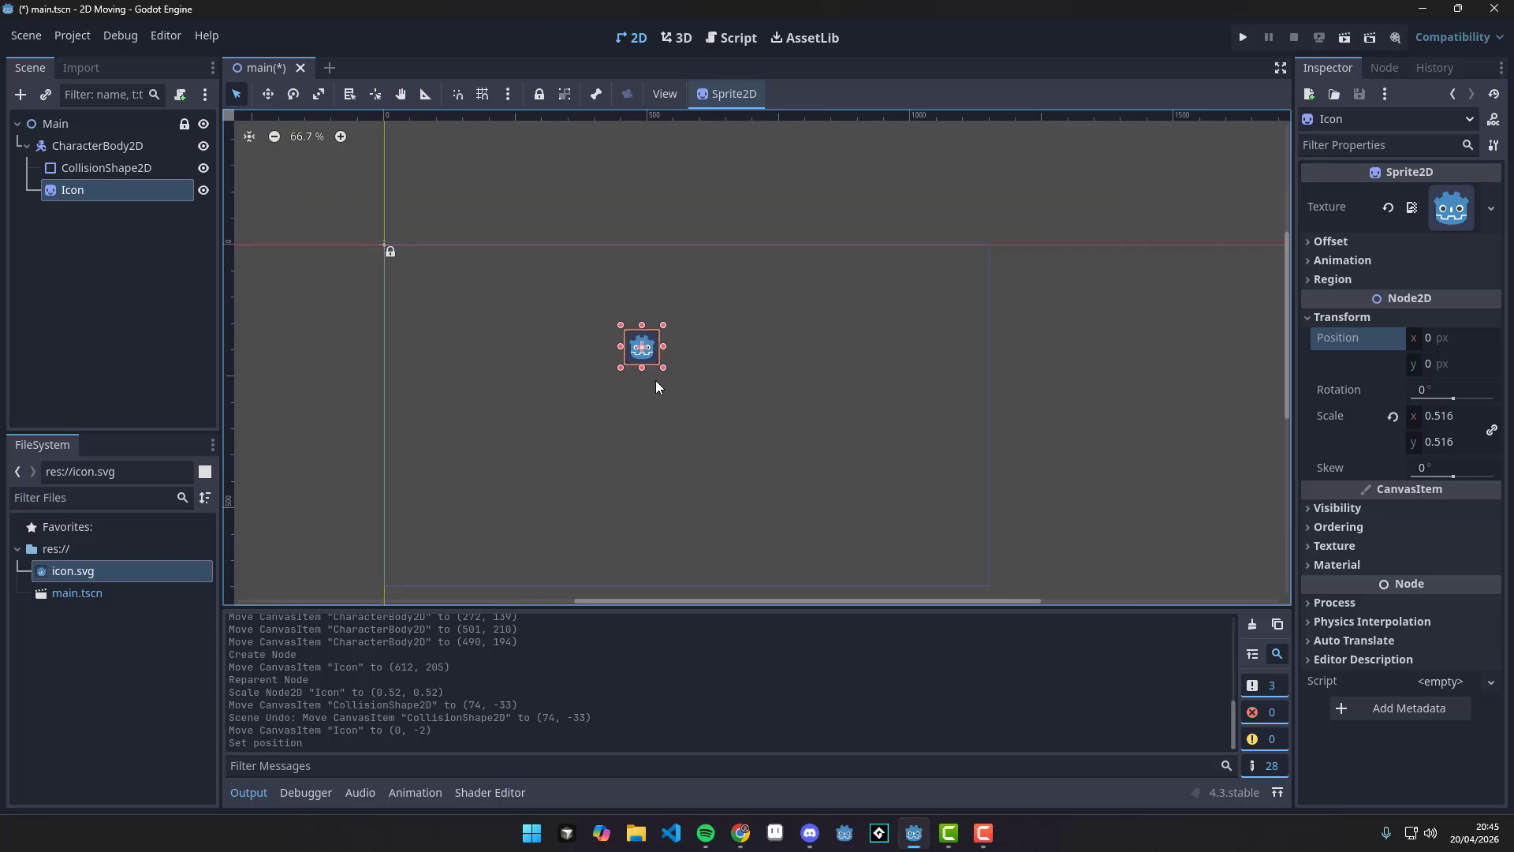
Reset CharacterBody2D's position to (0, 0) and check the transform values of its CollisionShape2D and Icon children.
{"action": "left_click", "coordinate": [123, 168]}
{"action": "left_click", "coordinate": [119, 144]}
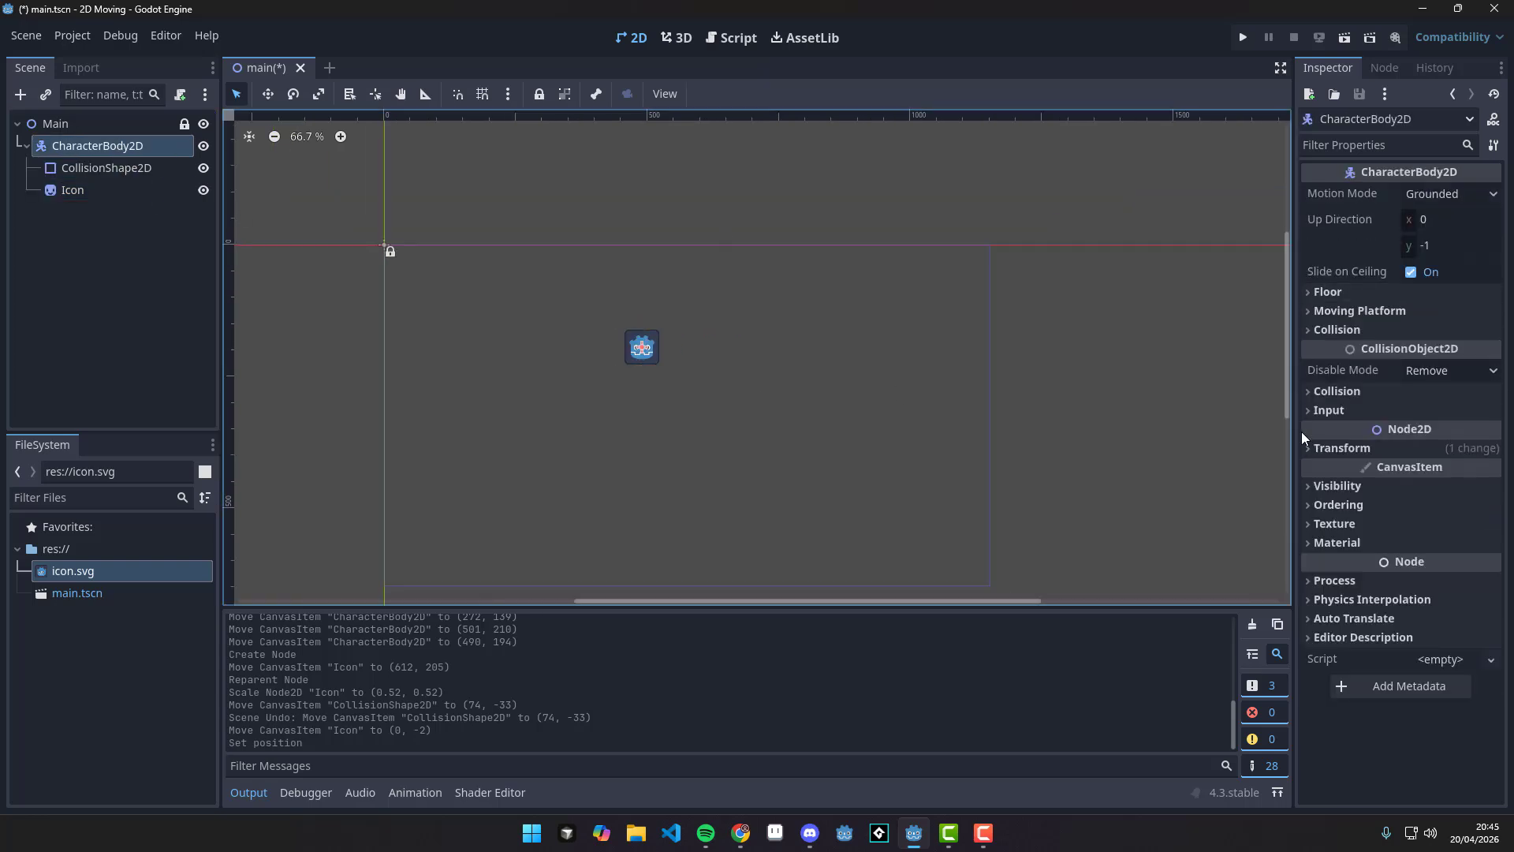
{"action": "left_click", "coordinate": [1319, 450]}
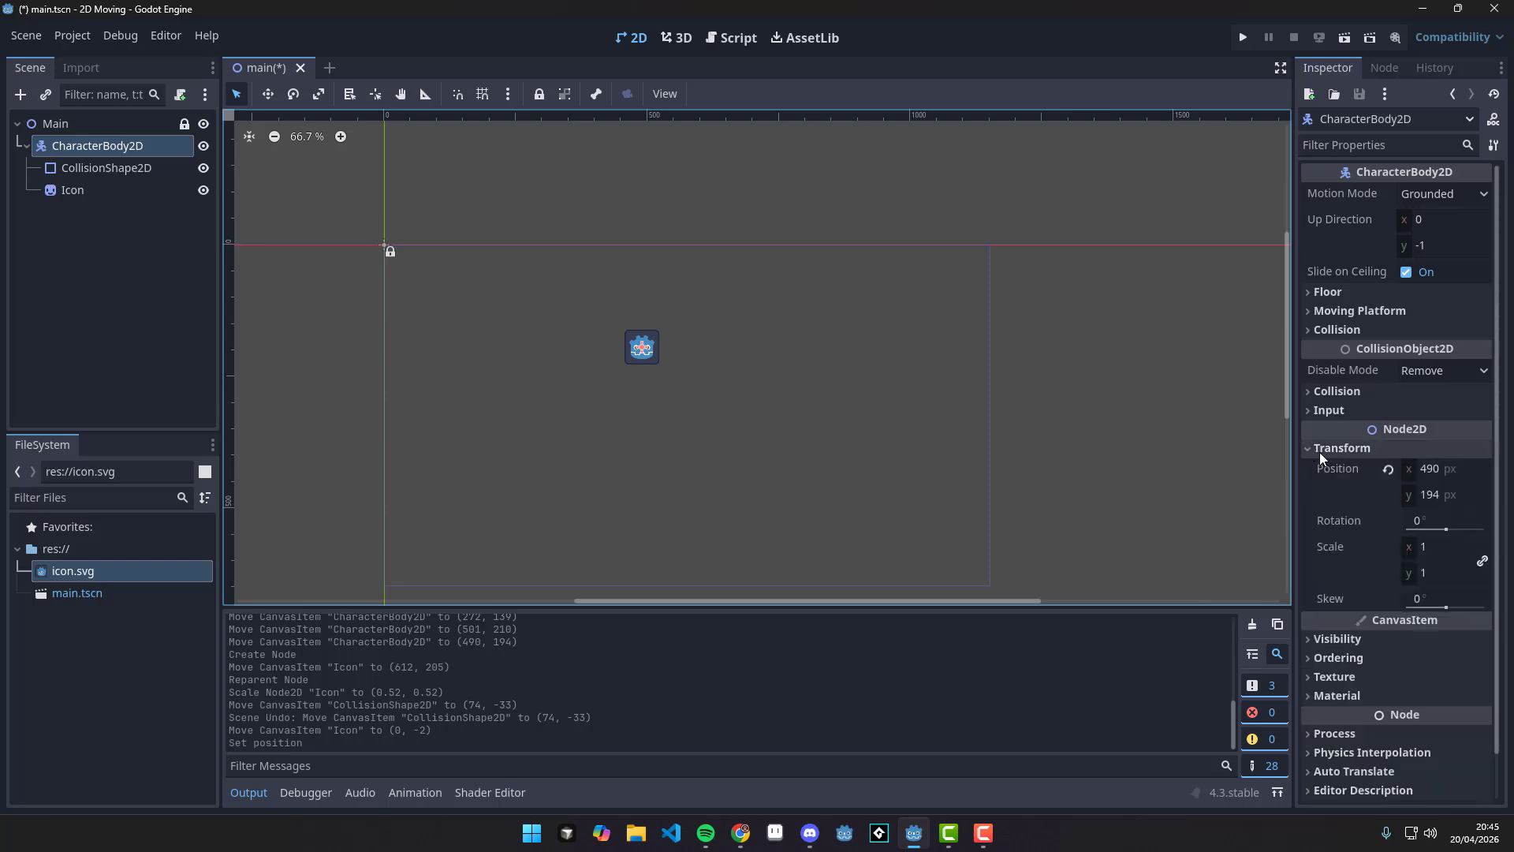
{"action": "left_click", "coordinate": [1388, 469]}
{"action": "left_click", "coordinate": [92, 169]}
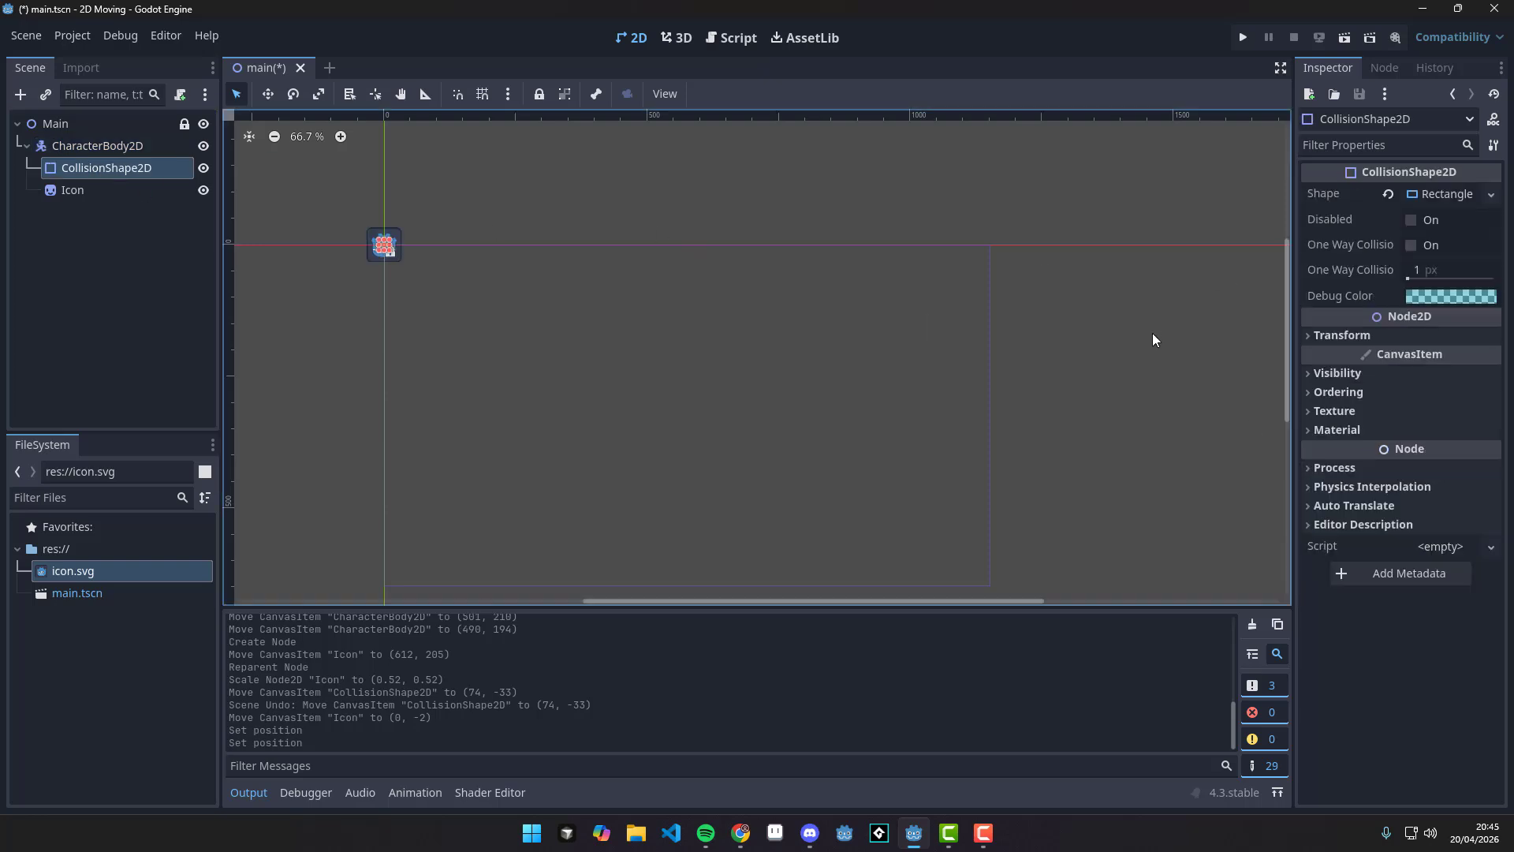
{"action": "left_click", "coordinate": [1333, 335]}
{"action": "left_click", "coordinate": [155, 191]}
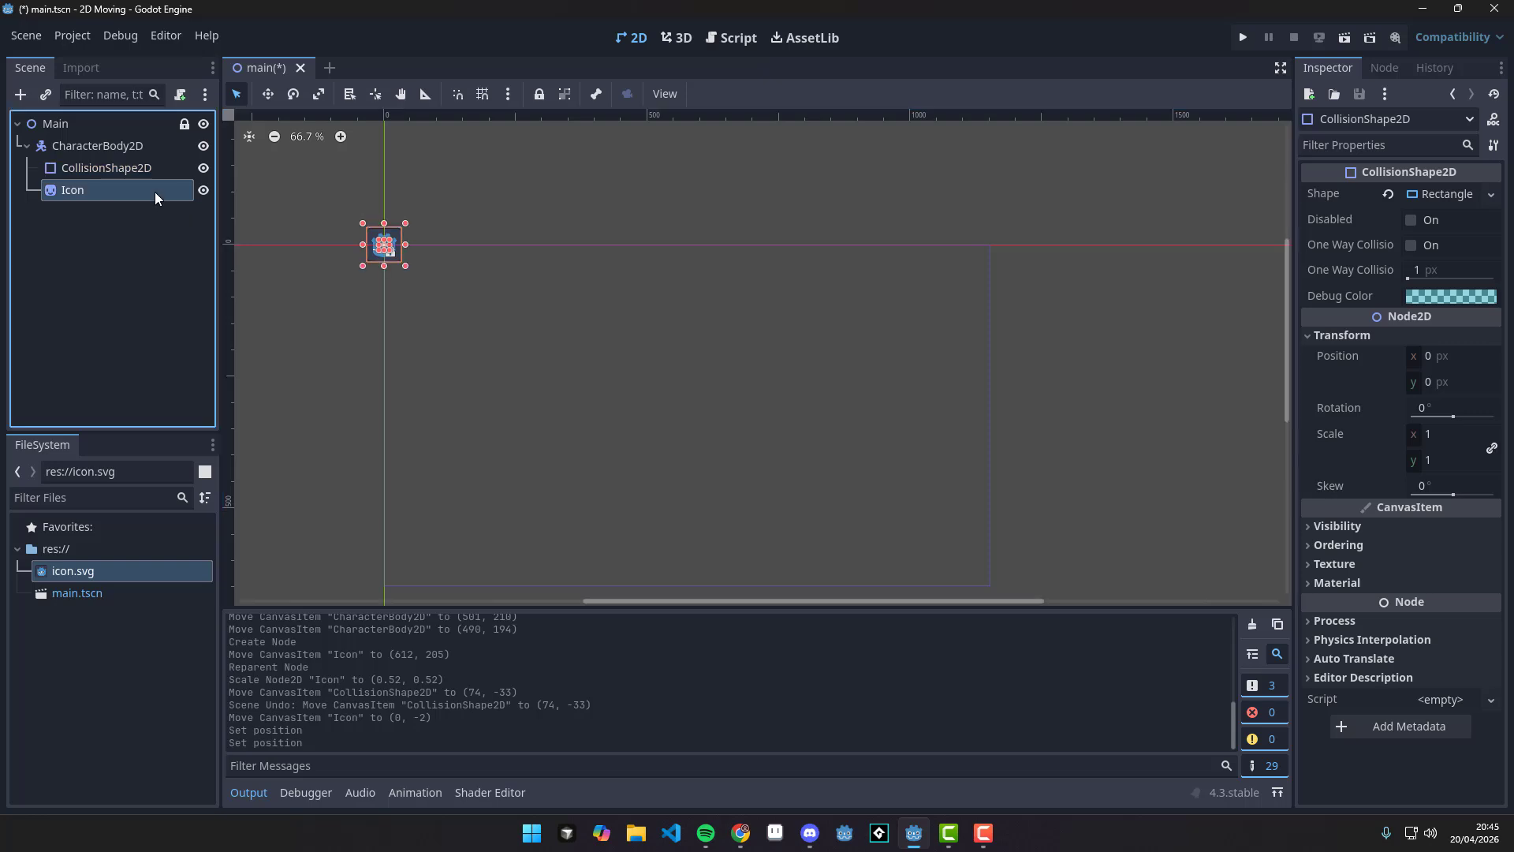
Place CollisionShape2D under the Icon node and stretch its rectangle to cover the whole icon.
{"action": "scroll", "coordinate": [382, 243], "scroll_direction": "up", "scroll_amount": 9}
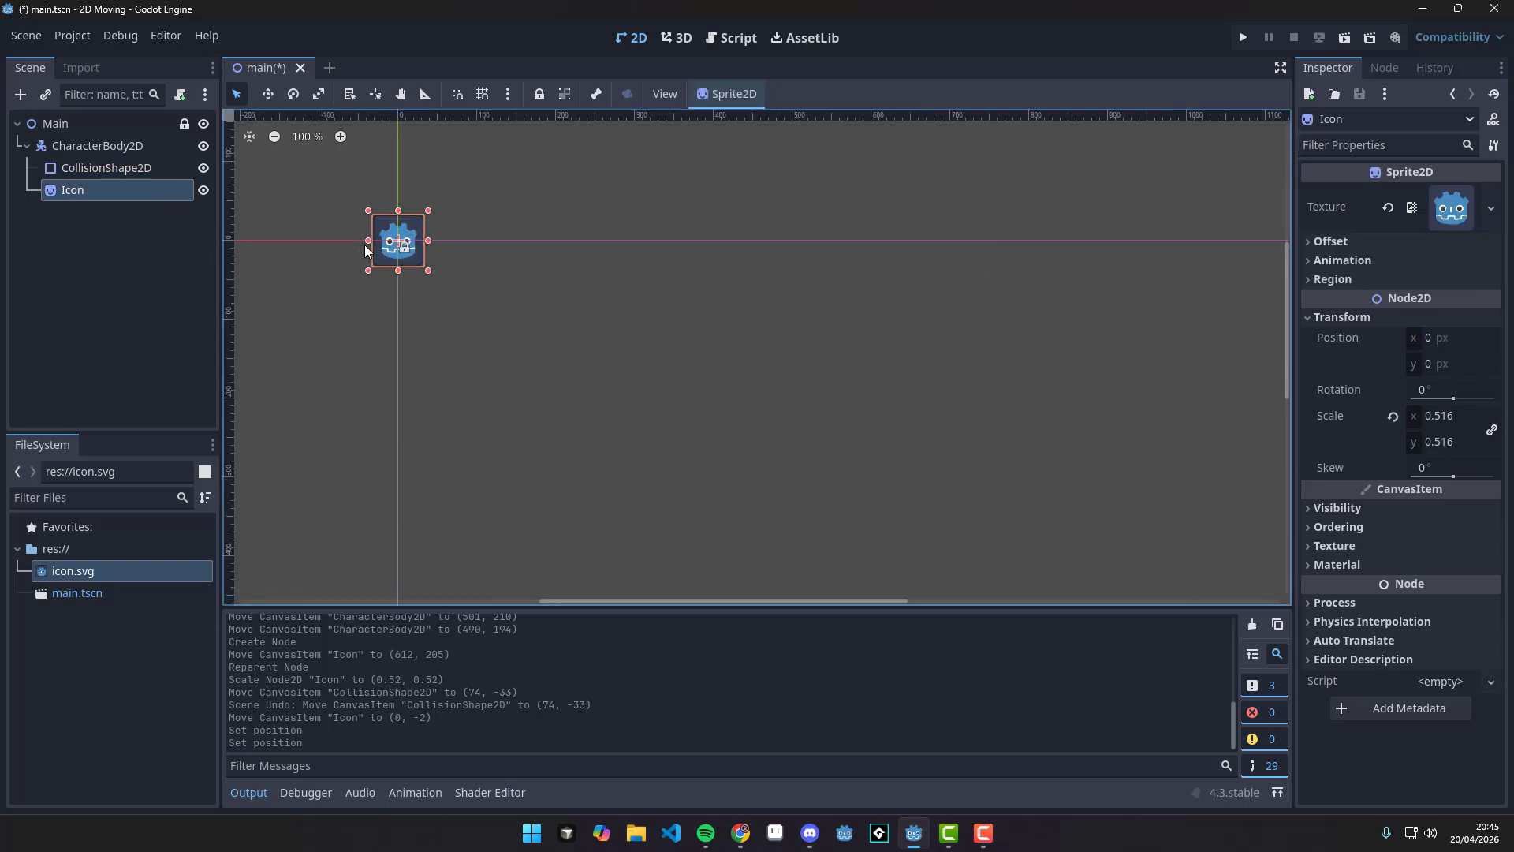
{"action": "left_click", "coordinate": [108, 168]}
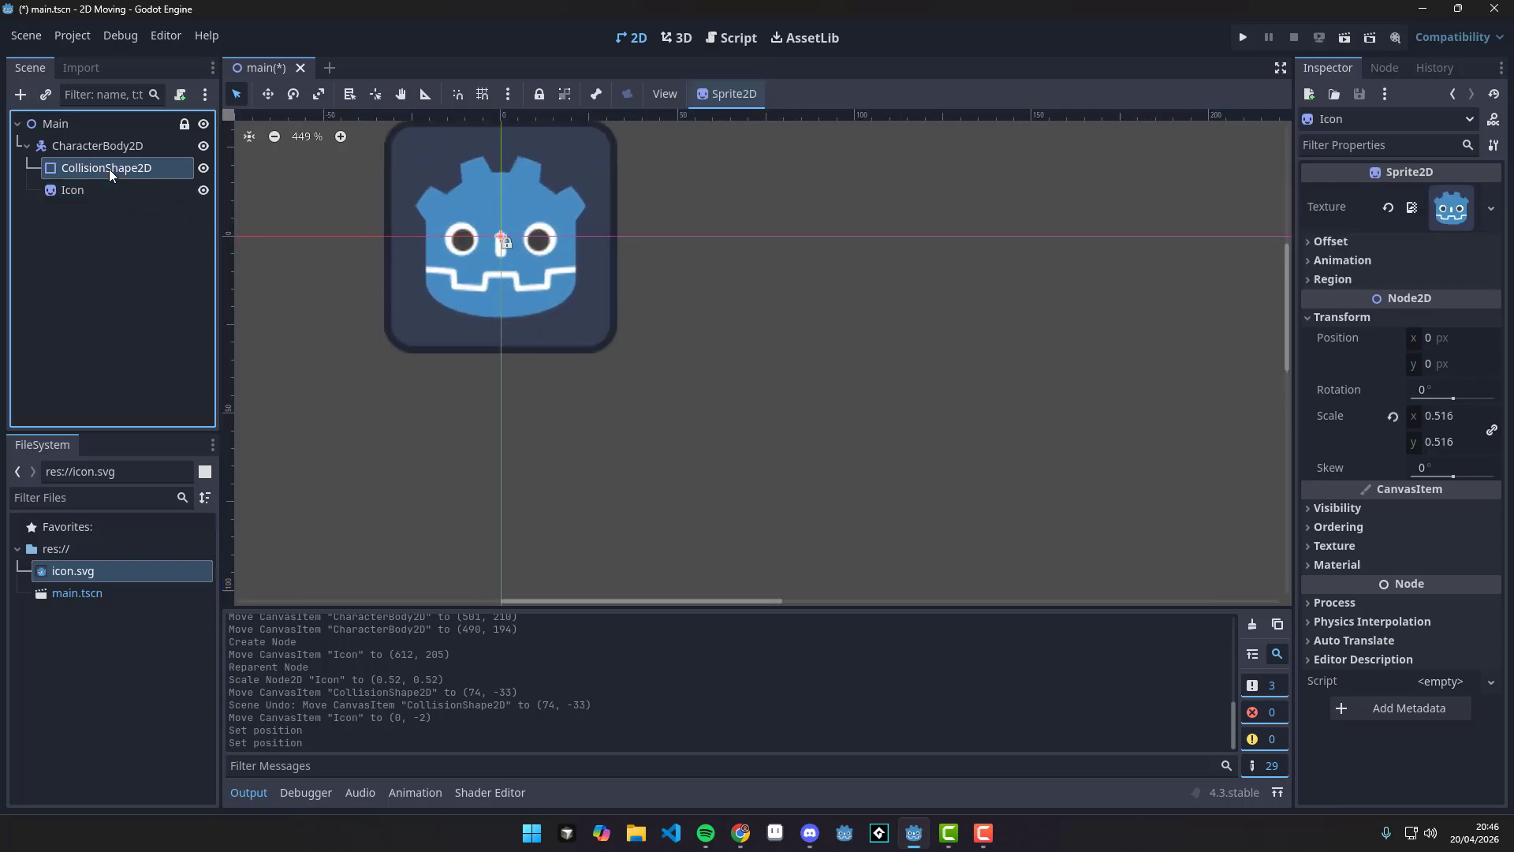
{"action": "left_click_drag", "start_coordinate": [537, 272], "coordinate": [613, 351]}
{"action": "left_click", "coordinate": [114, 172]}
{"action": "left_click_drag", "start_coordinate": [113, 172], "coordinate": [115, 192]}
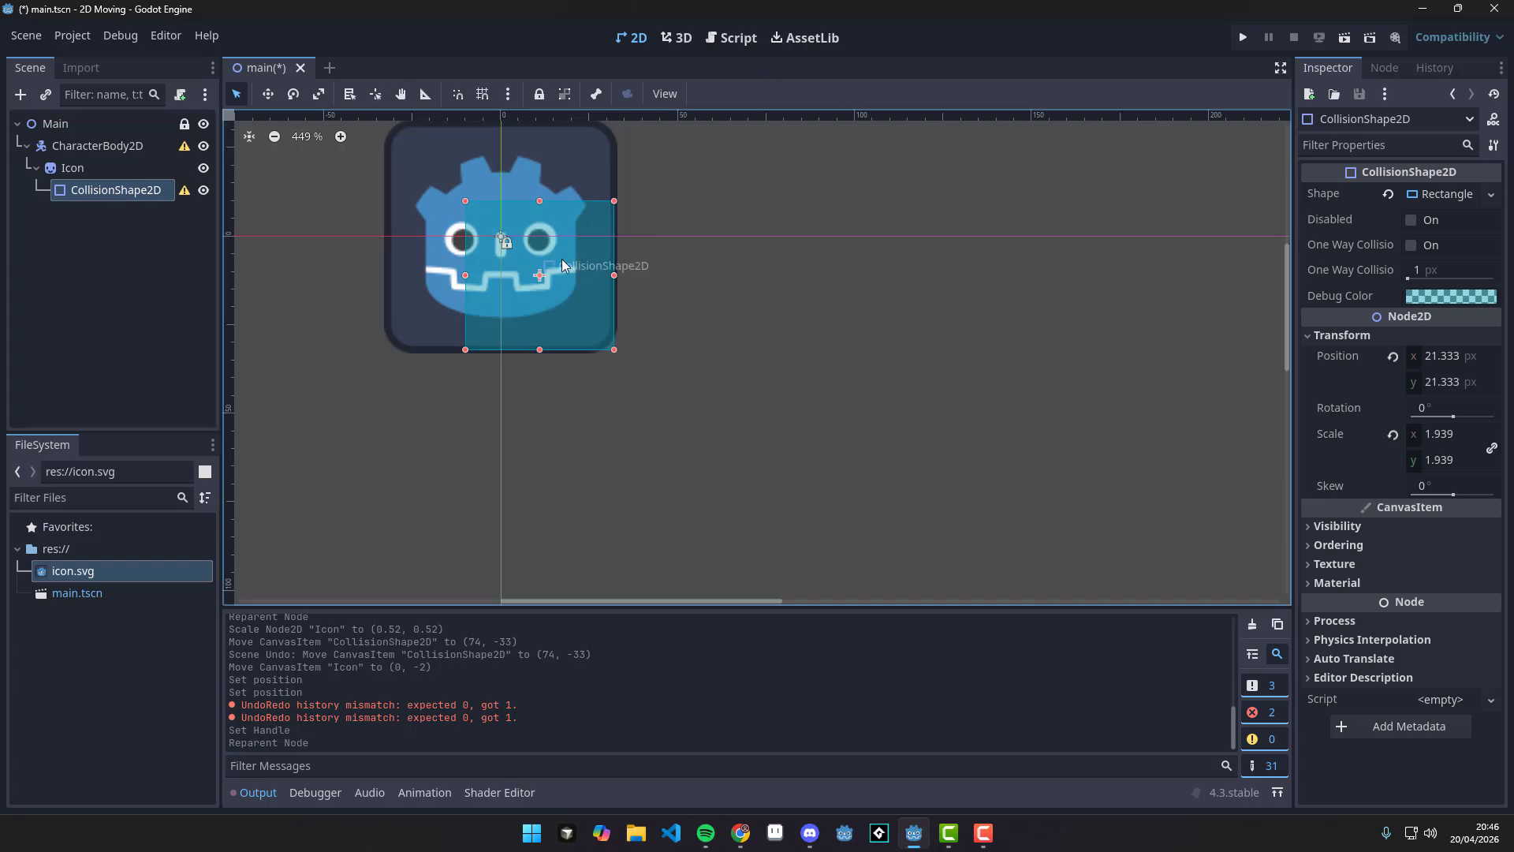
{"action": "left_click_drag", "start_coordinate": [419, 162], "coordinate": [387, 120]}
{"action": "middle_click_drag", "start_coordinate": [387, 119], "coordinate": [400, 180]}
{"action": "left_click_drag", "start_coordinate": [400, 179], "coordinate": [400, 183]}
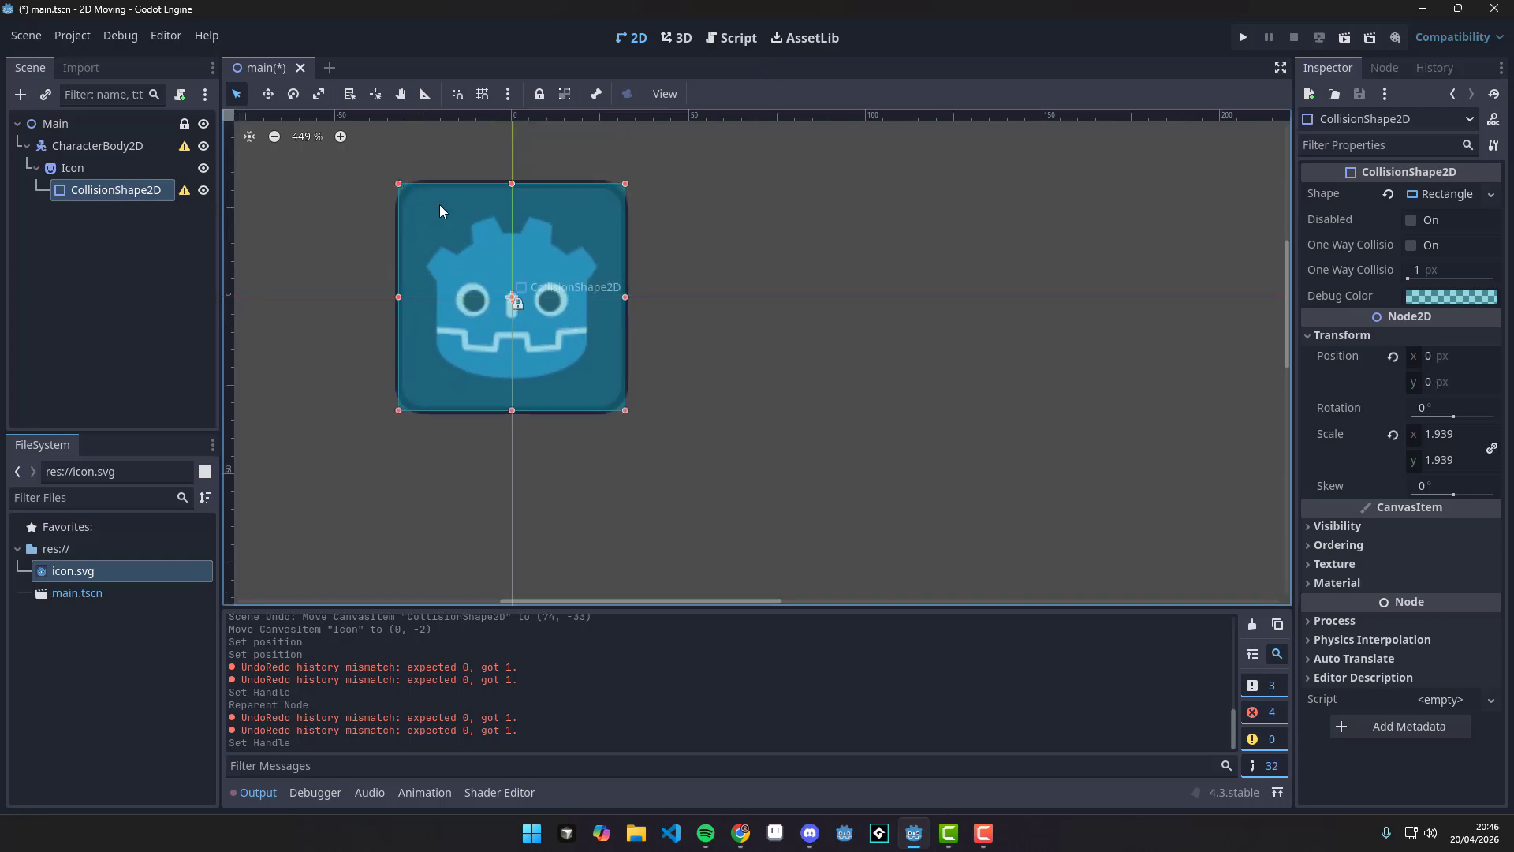
Move CharacterBody2D with its children to about (563, 306) inside the game frame and test-run the project.
{"action": "scroll", "coordinate": [438, 205], "scroll_direction": "down", "scroll_amount": 5}
{"action": "middle_click_drag", "start_coordinate": [837, 542], "coordinate": [605, 329]}
{"action": "scroll", "coordinate": [604, 328], "scroll_direction": "down", "scroll_amount": 15}
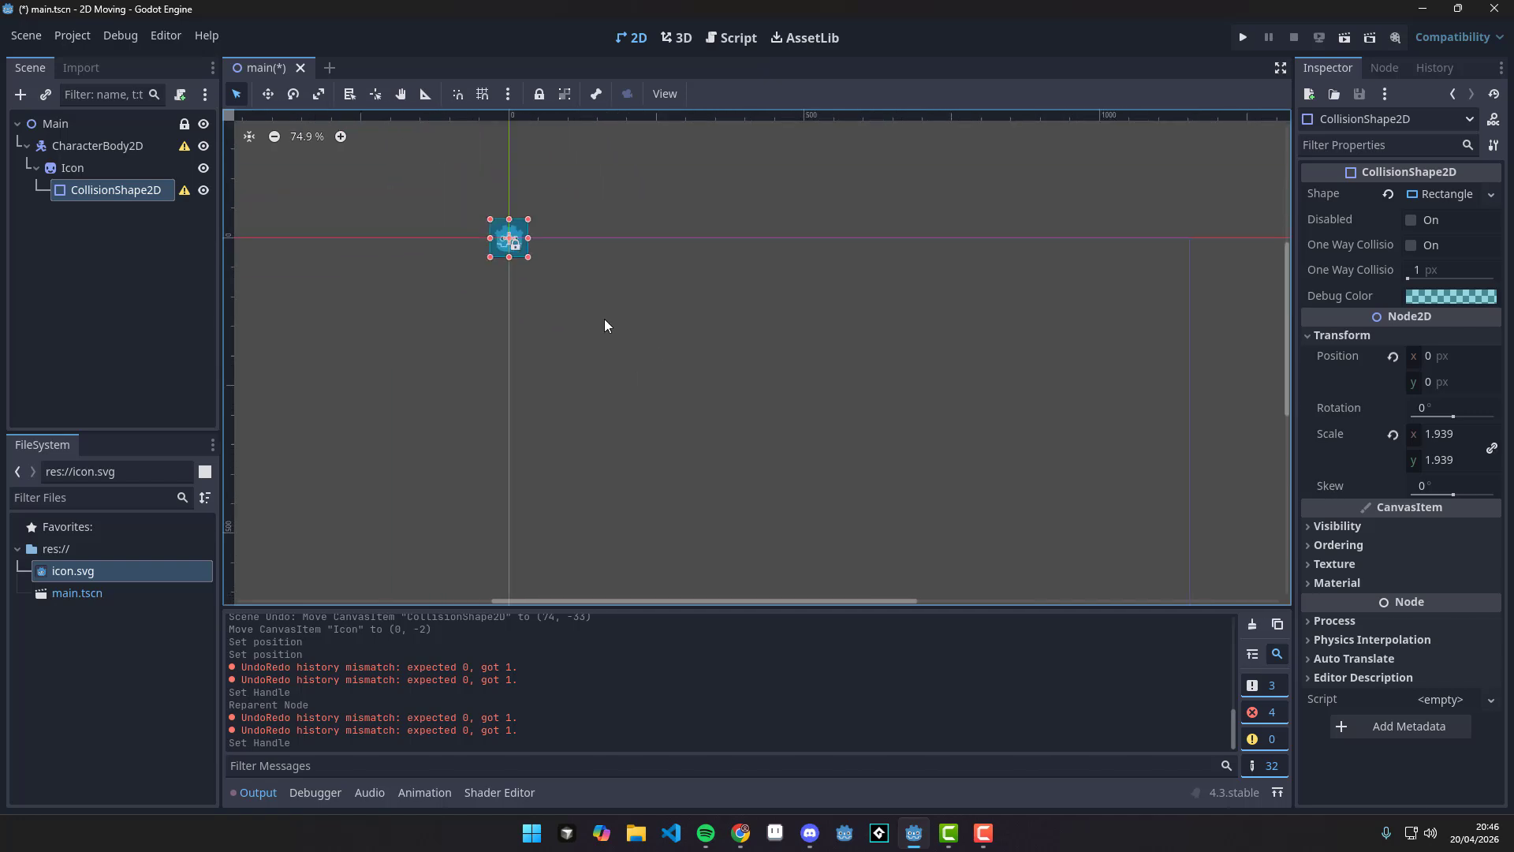
{"action": "left_click_drag", "start_coordinate": [466, 338], "coordinate": [775, 397]}
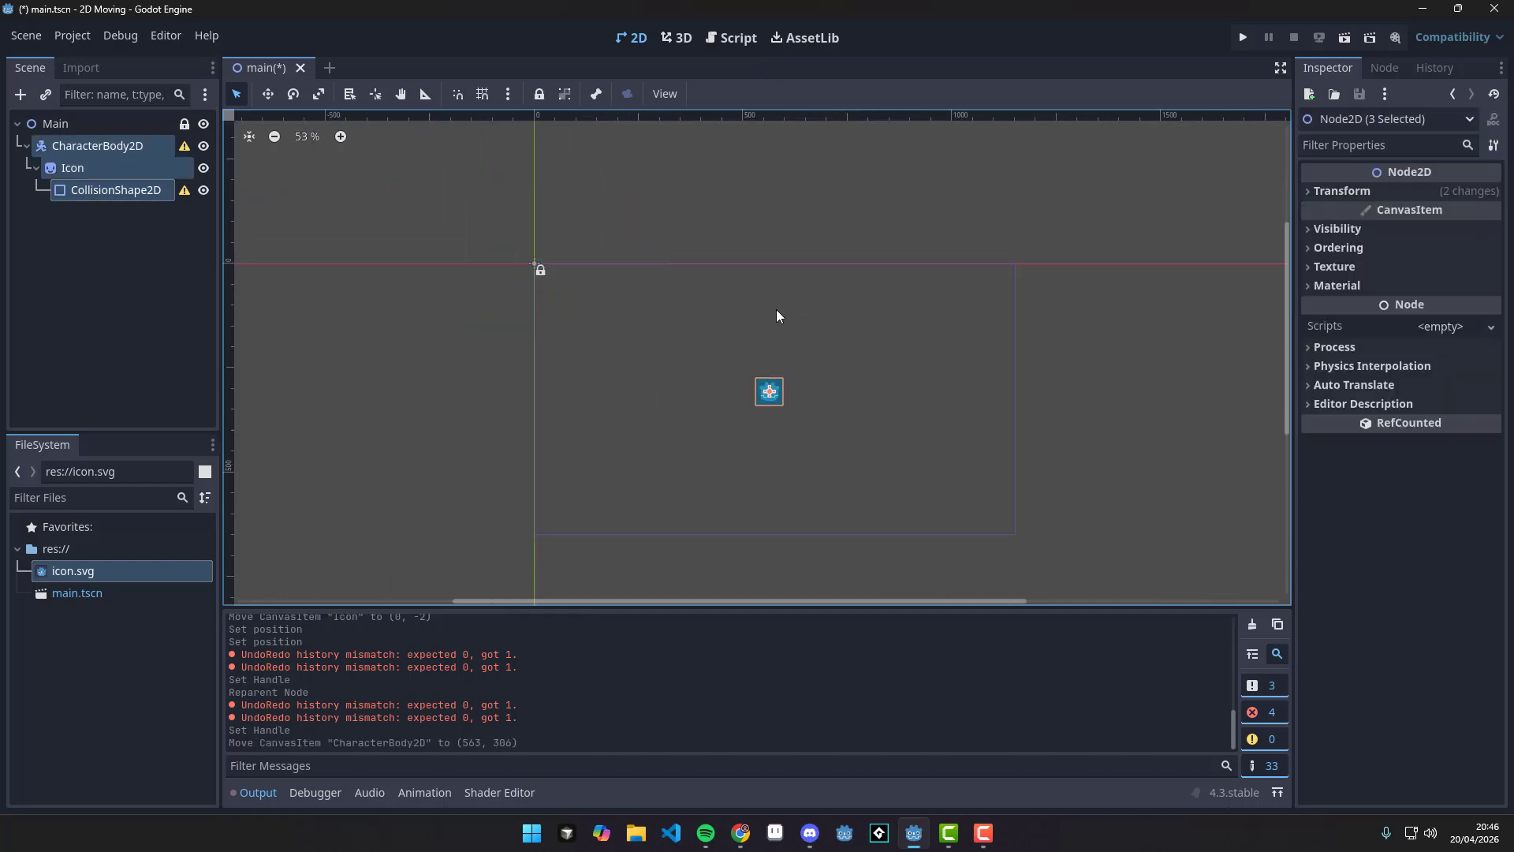
{"action": "left_click", "coordinate": [1242, 38]}
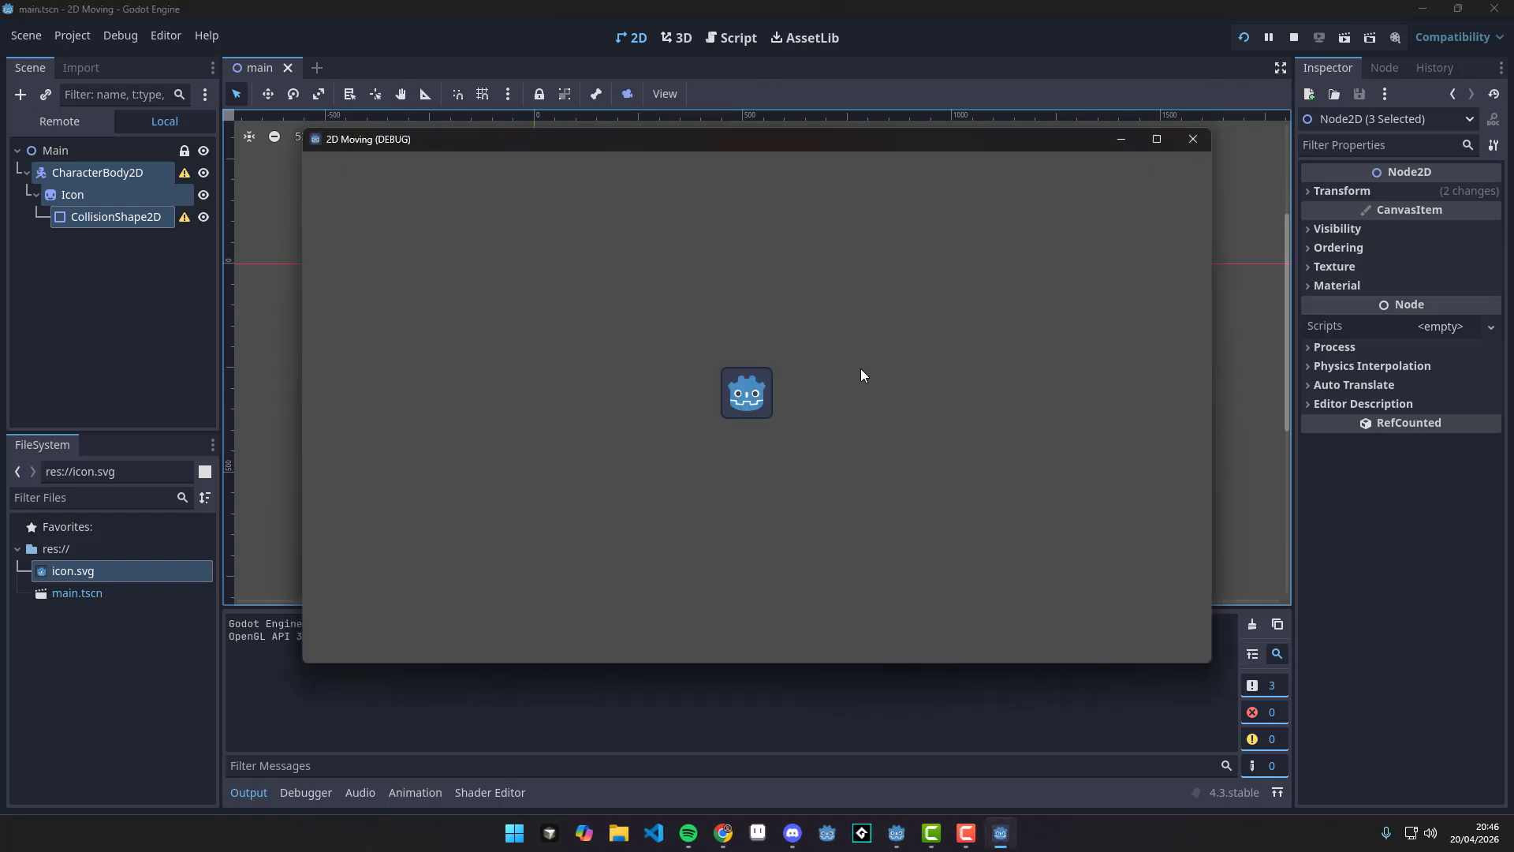
{"action": "left_click", "coordinate": [1194, 142]}
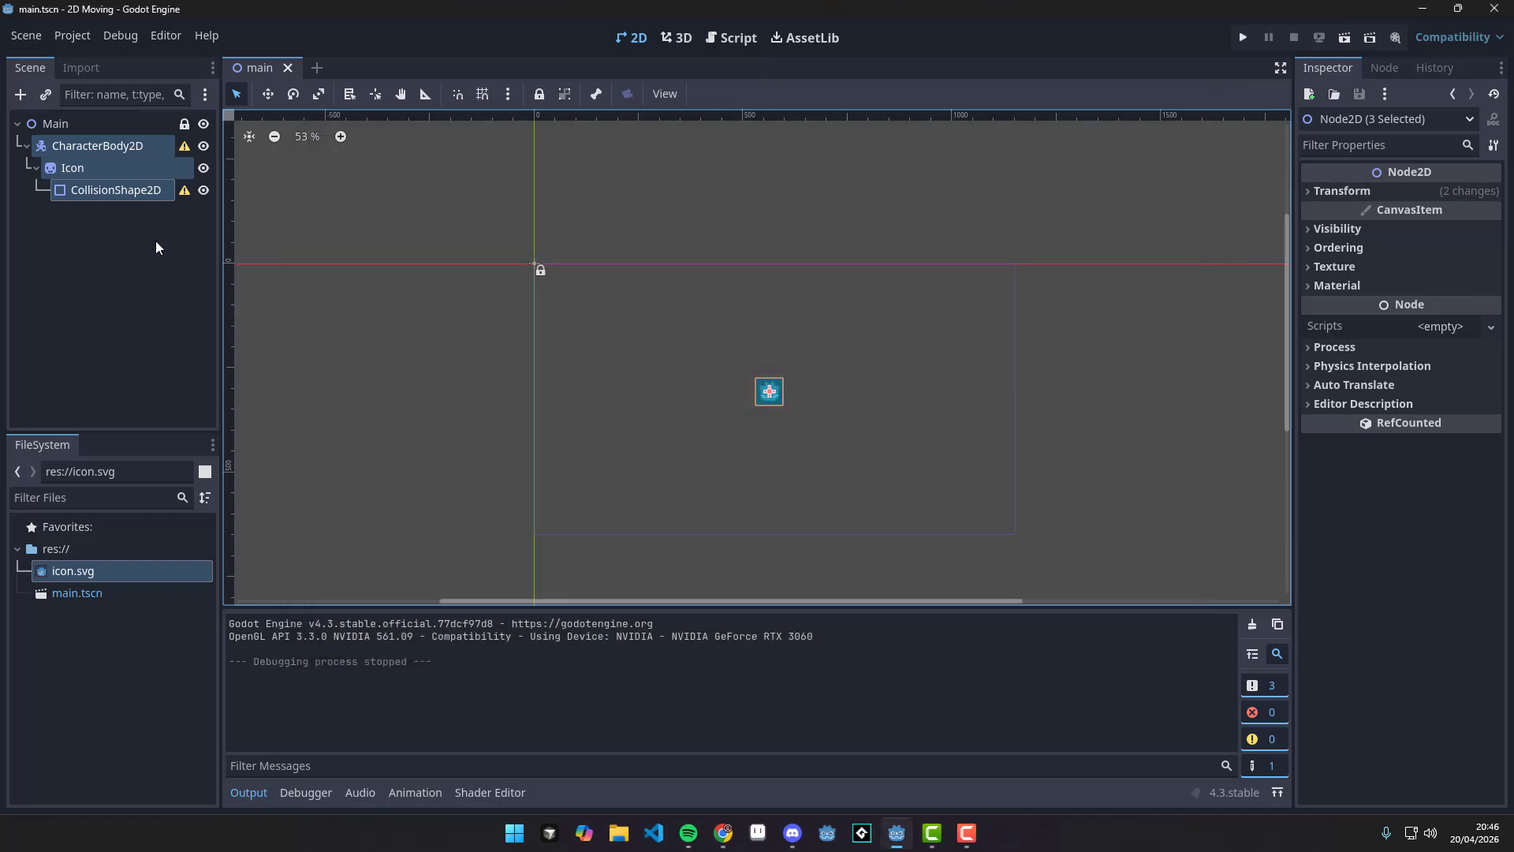
Reparent CollisionShape2D from the Icon to be a direct child of CharacterBody2D.
{"action": "left_click", "coordinate": [145, 150]}
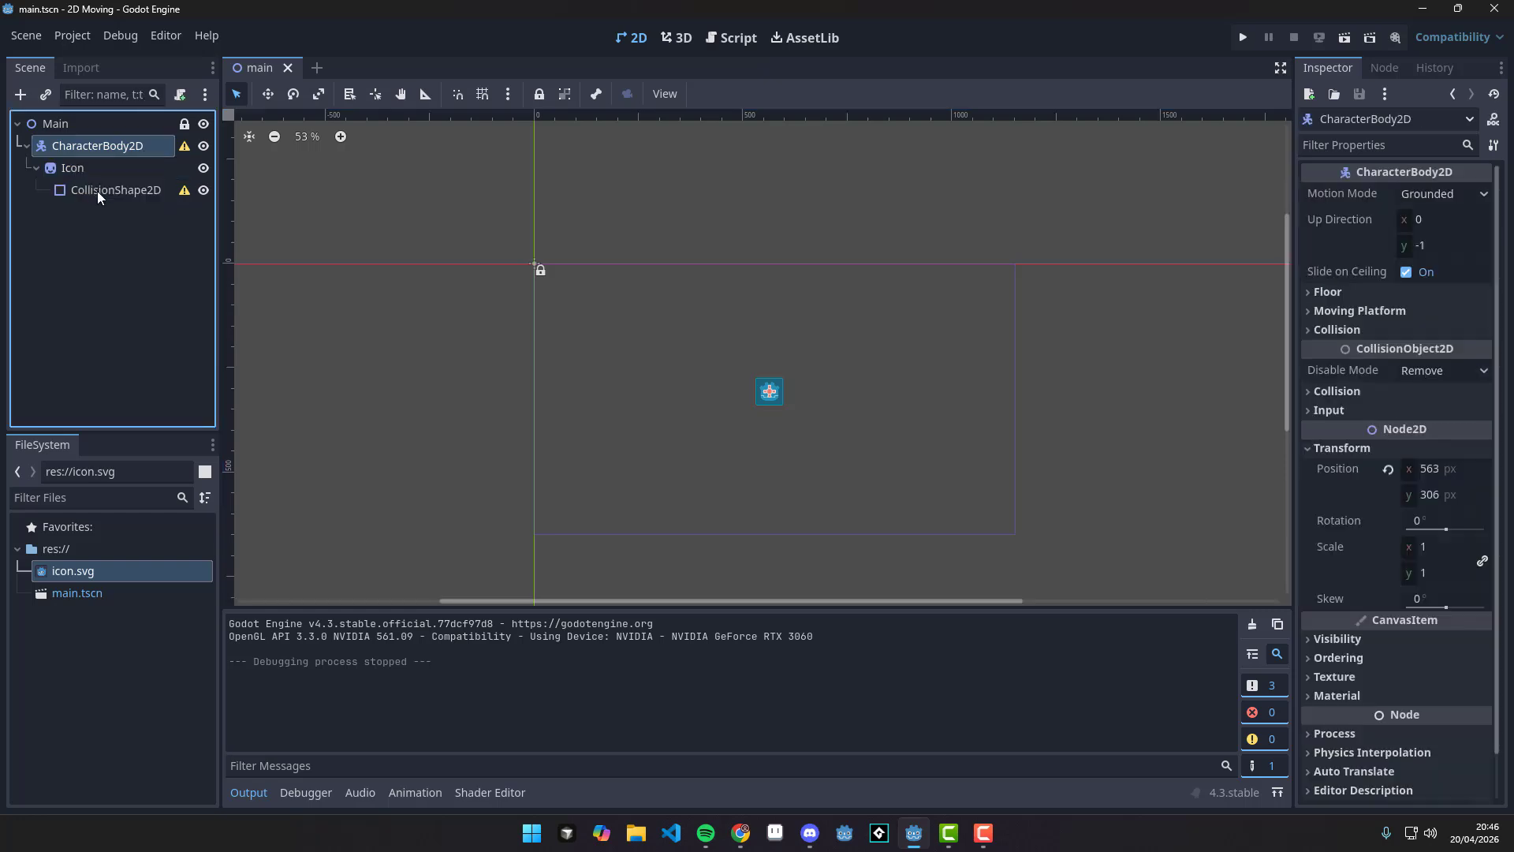
{"action": "left_click_drag", "start_coordinate": [91, 193], "coordinate": [79, 145]}
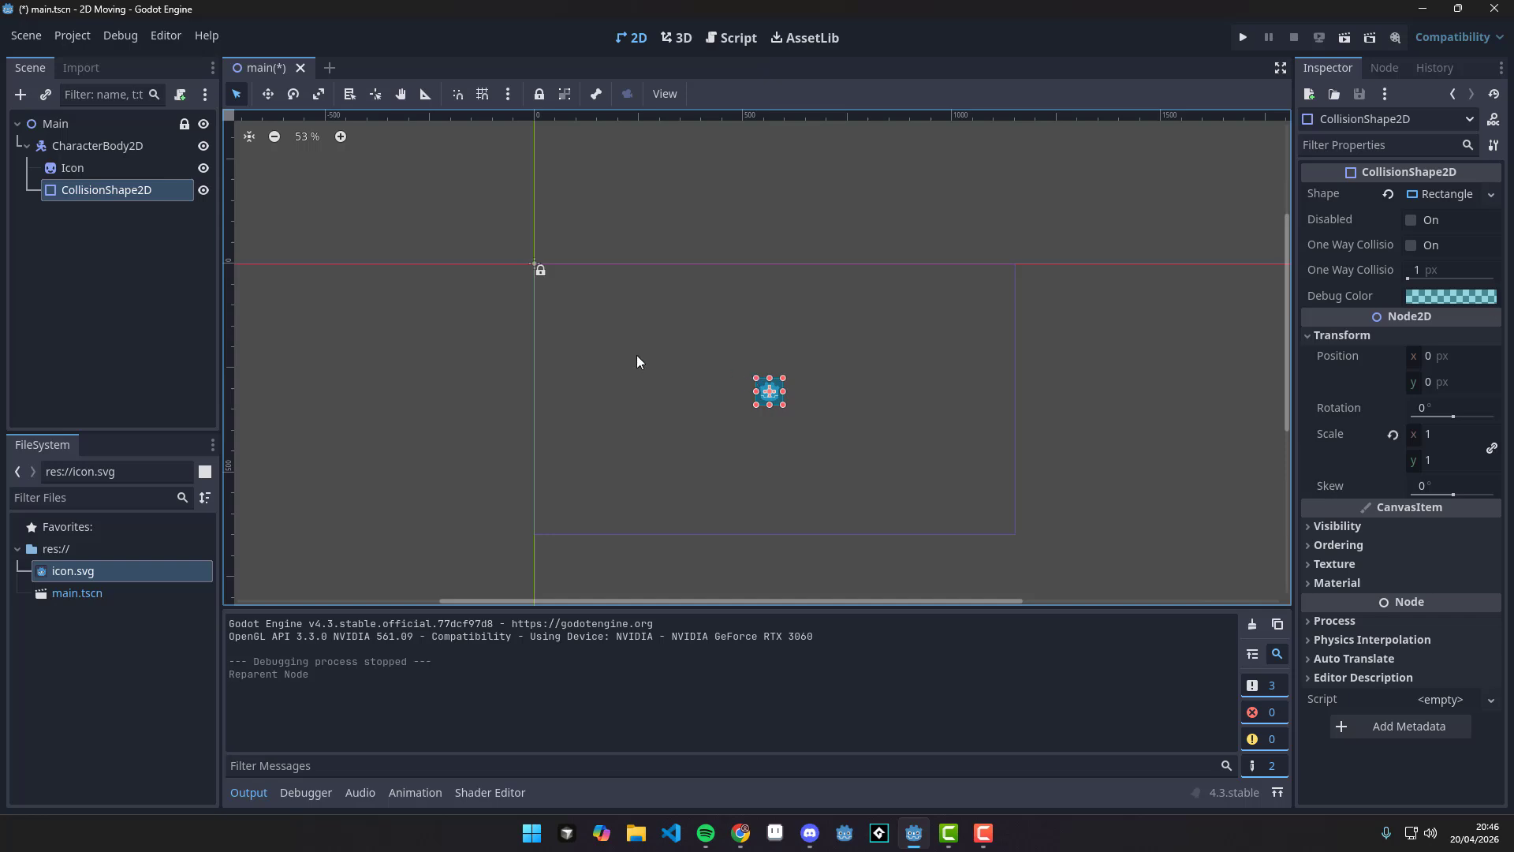
Attach a new GDScript at res://character_body_2d.gd to CharacterBody2D, using the CharacterBody2D: Basic Movement template.
{"action": "left_click", "coordinate": [131, 147]}
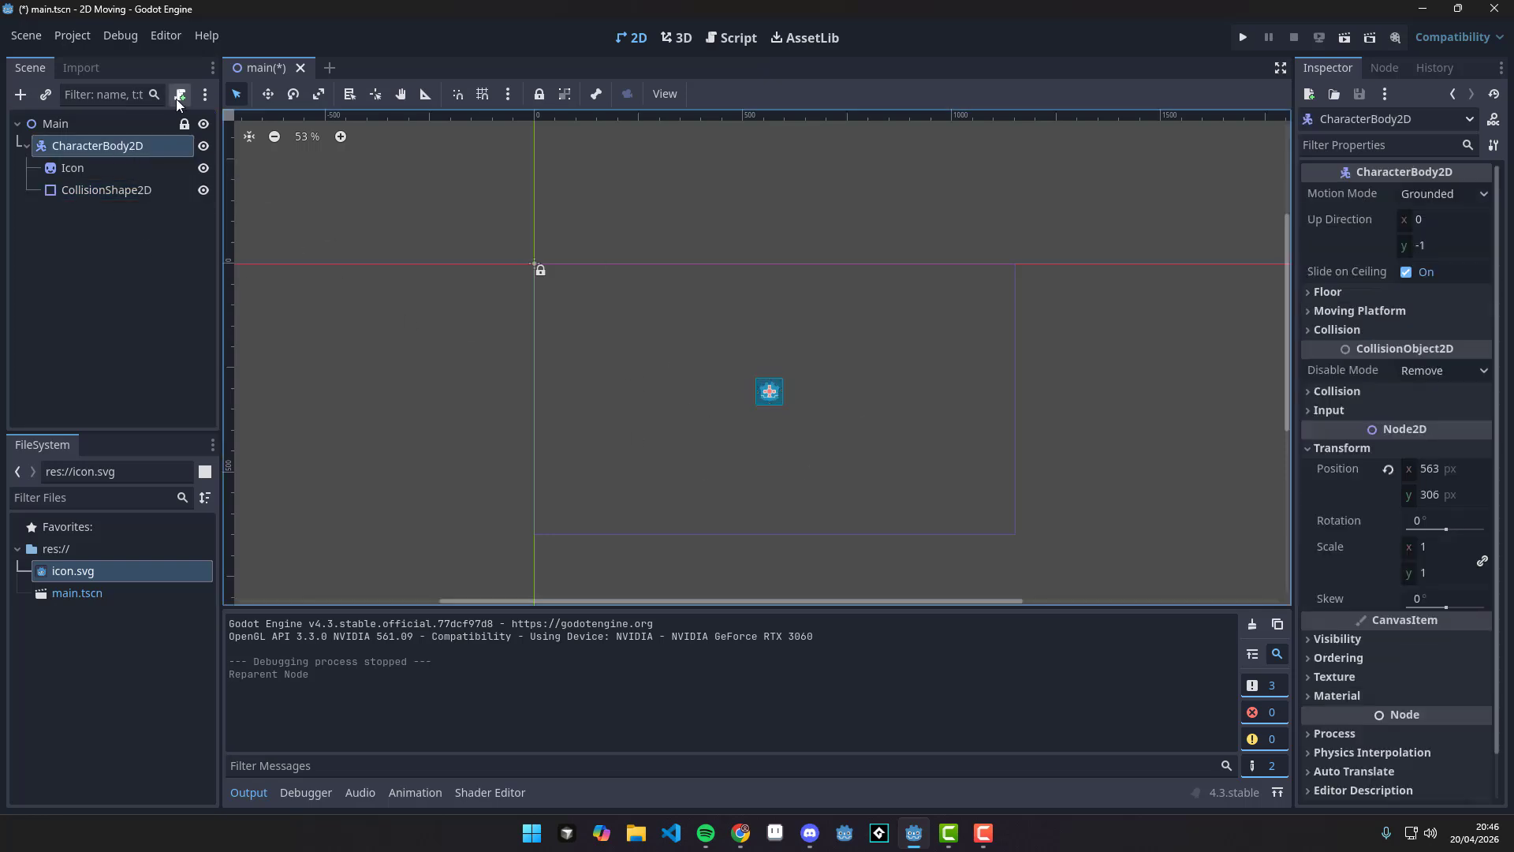
{"action": "left_click", "coordinate": [137, 146]}
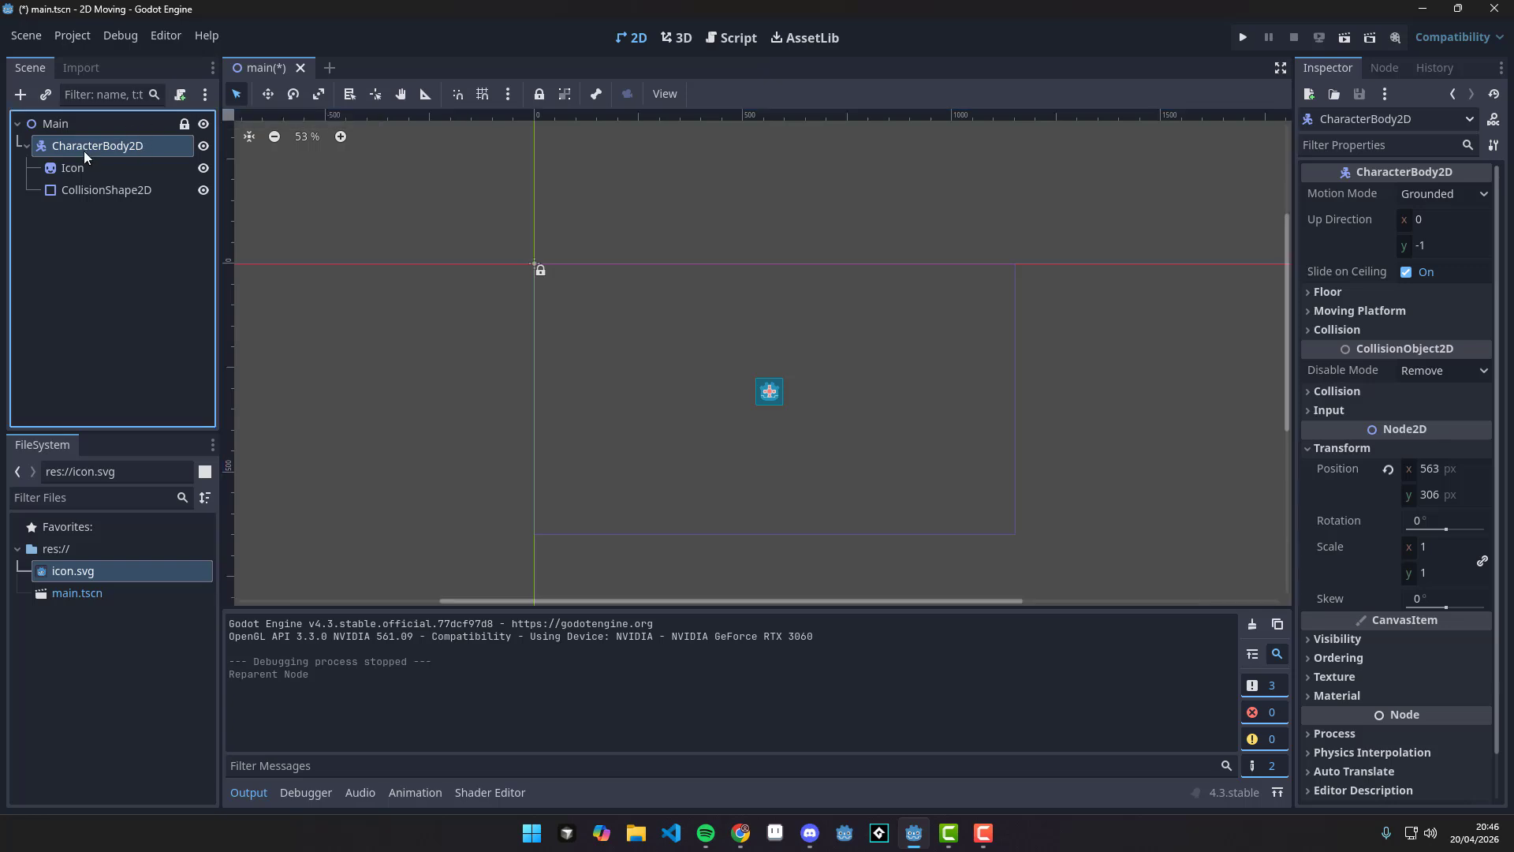
{"action": "double_click", "coordinate": [125, 149]}
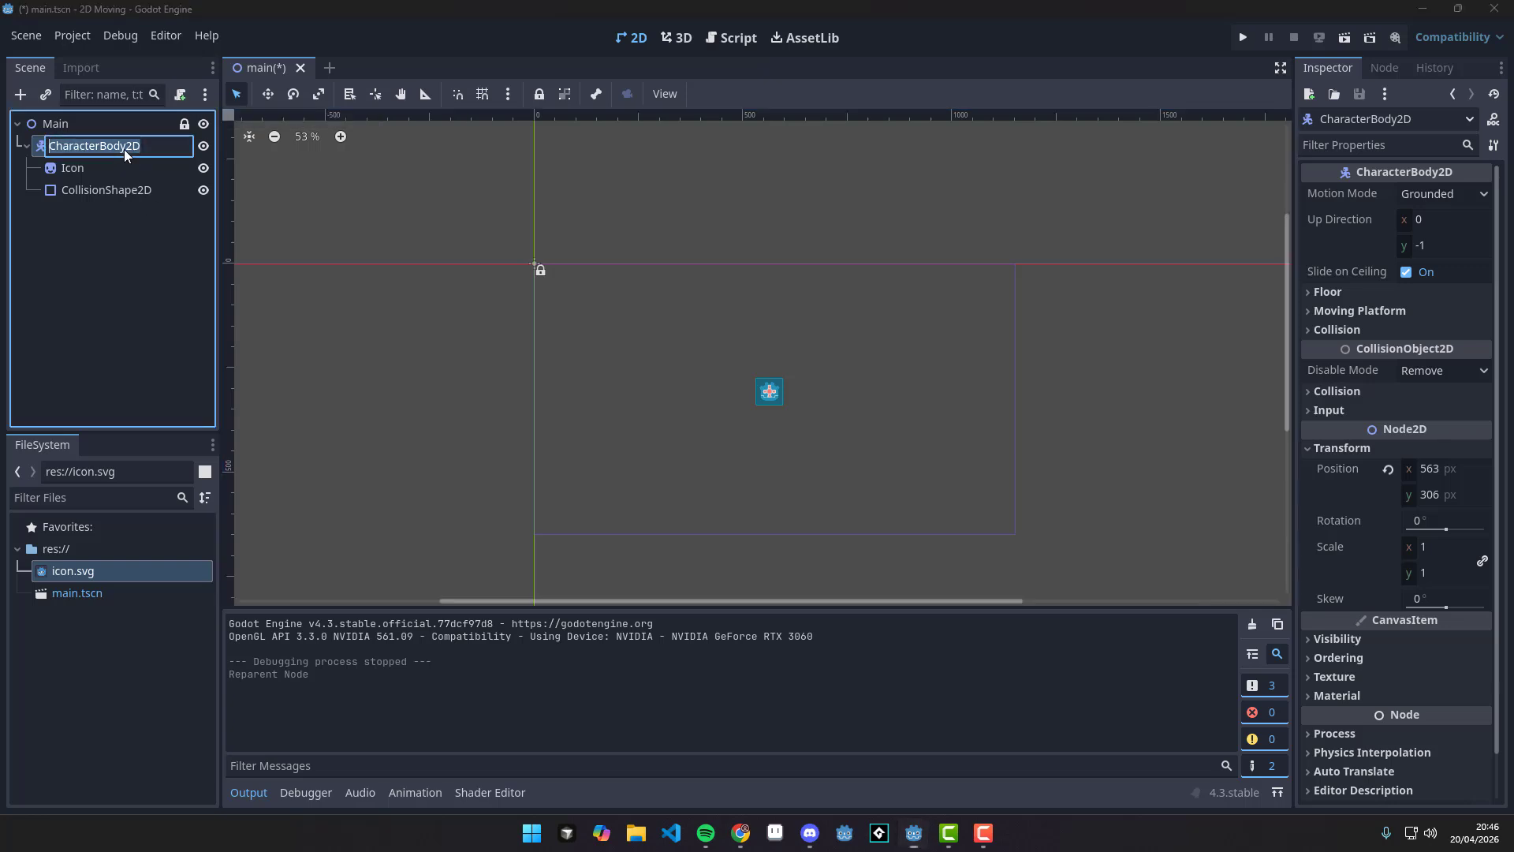
{"action": "left_click", "coordinate": [180, 96]}
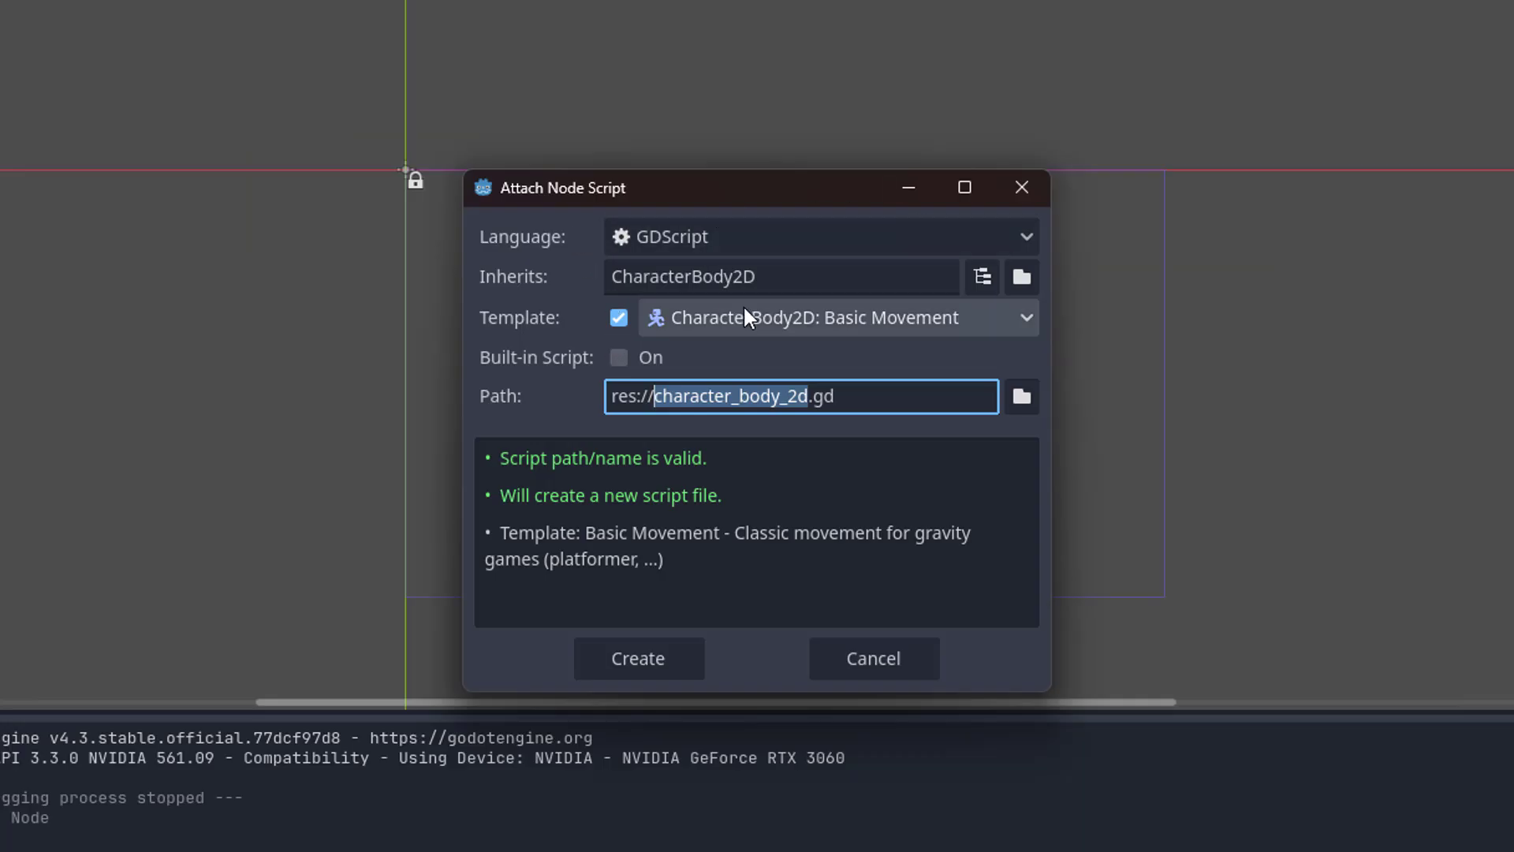
{"action": "left_click", "coordinate": [618, 316]}
{"action": "left_click", "coordinate": [618, 317]}
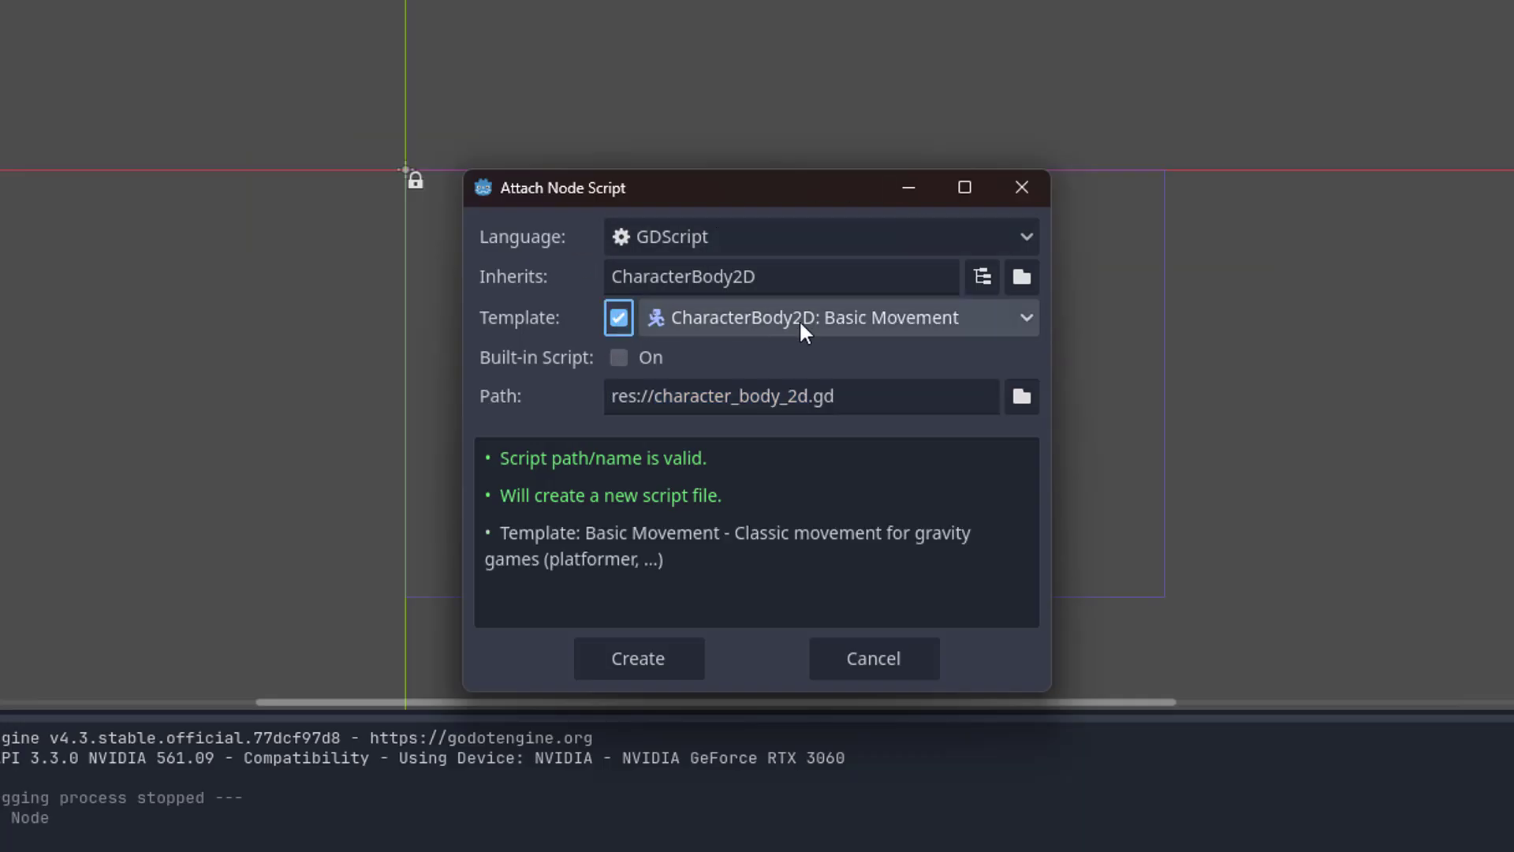
{"action": "left_click", "coordinate": [978, 318]}
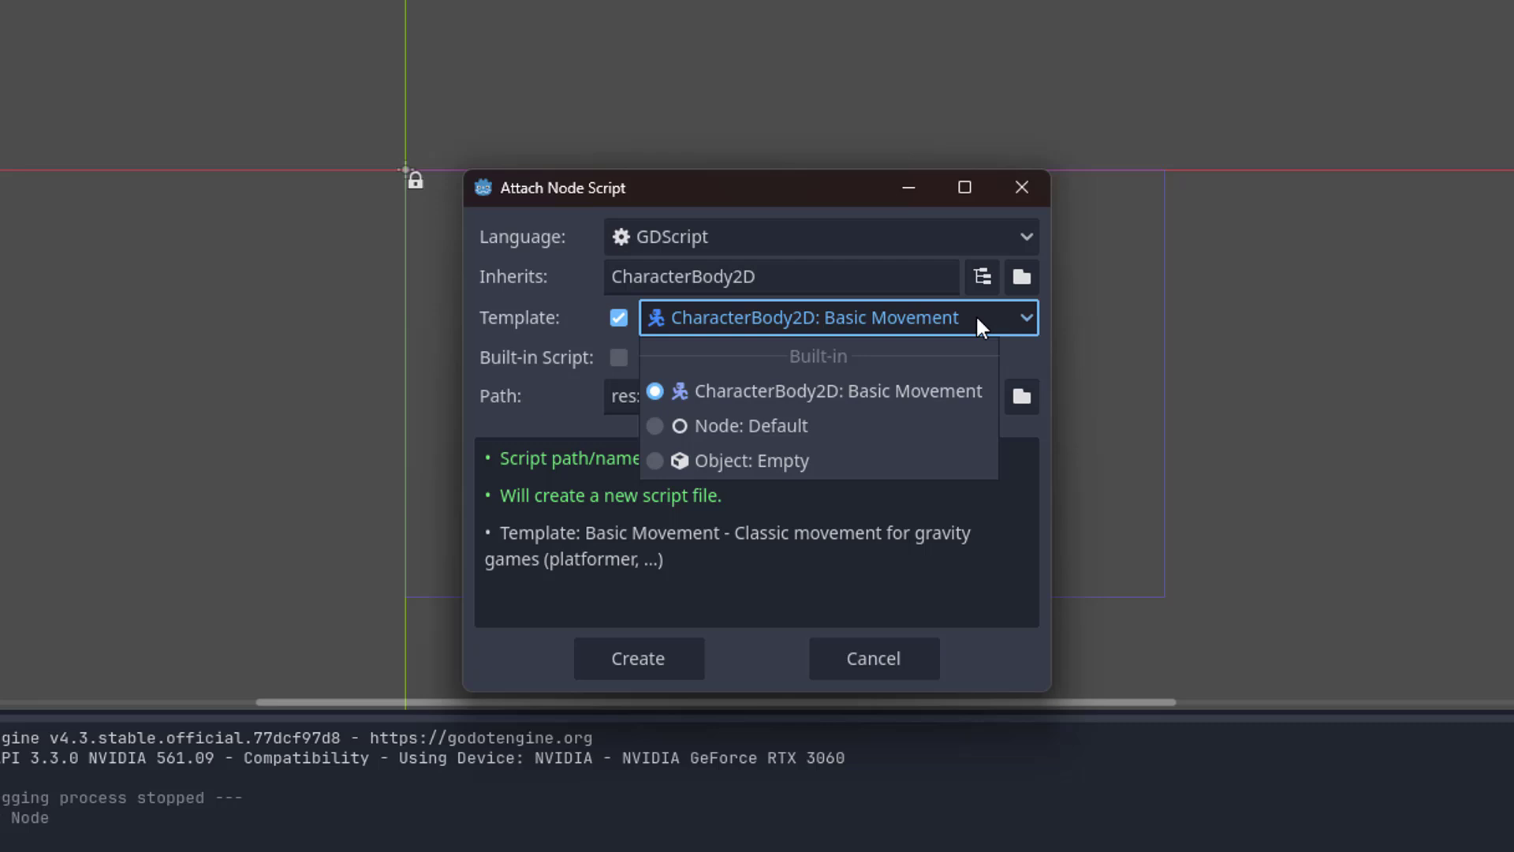
{"action": "left_click", "coordinate": [819, 392]}
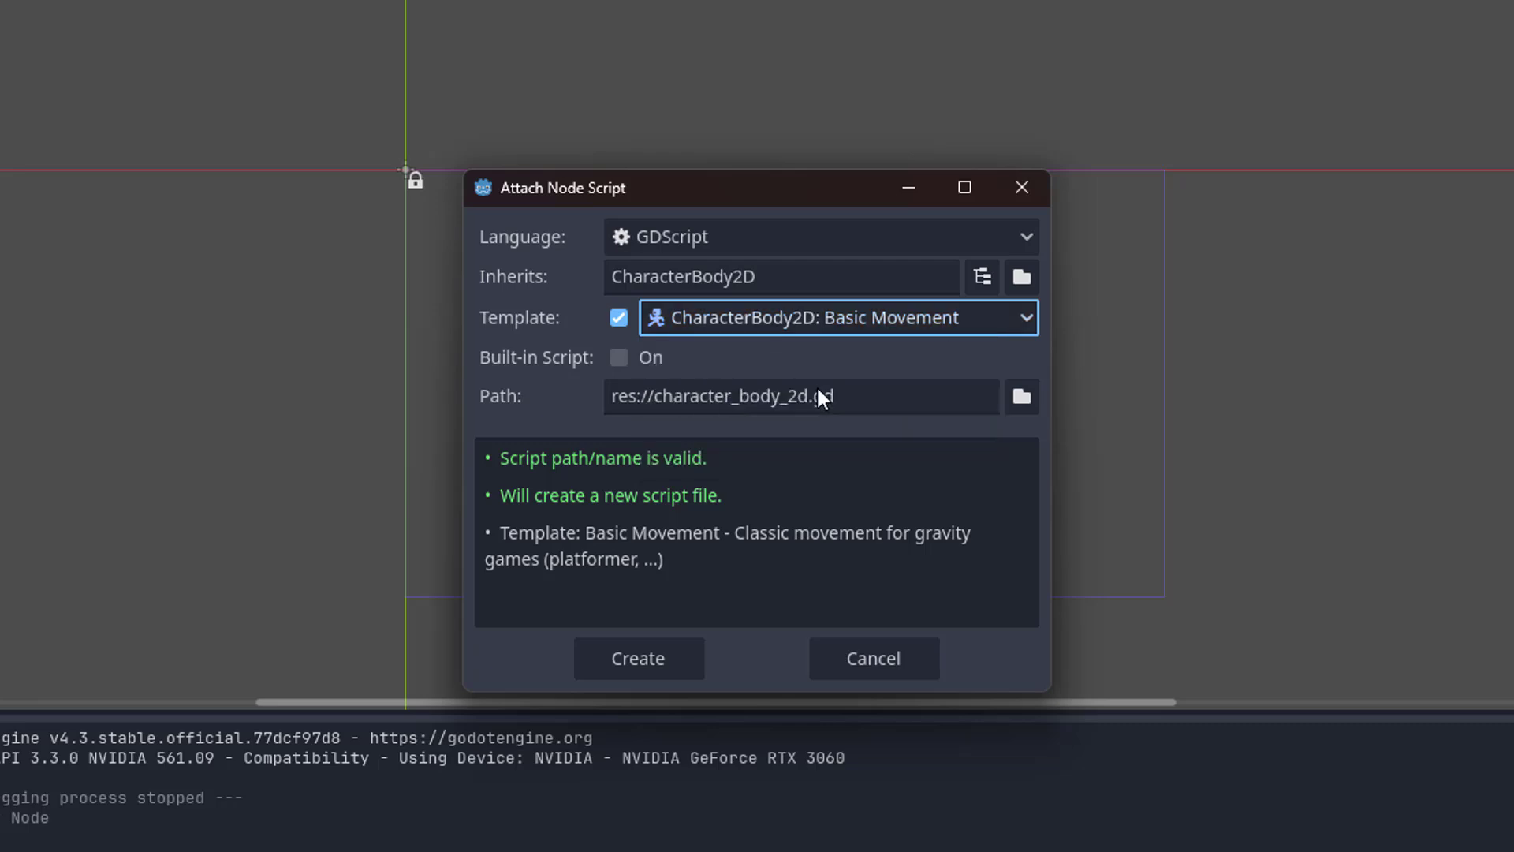
{"action": "left_click", "coordinate": [651, 663]}
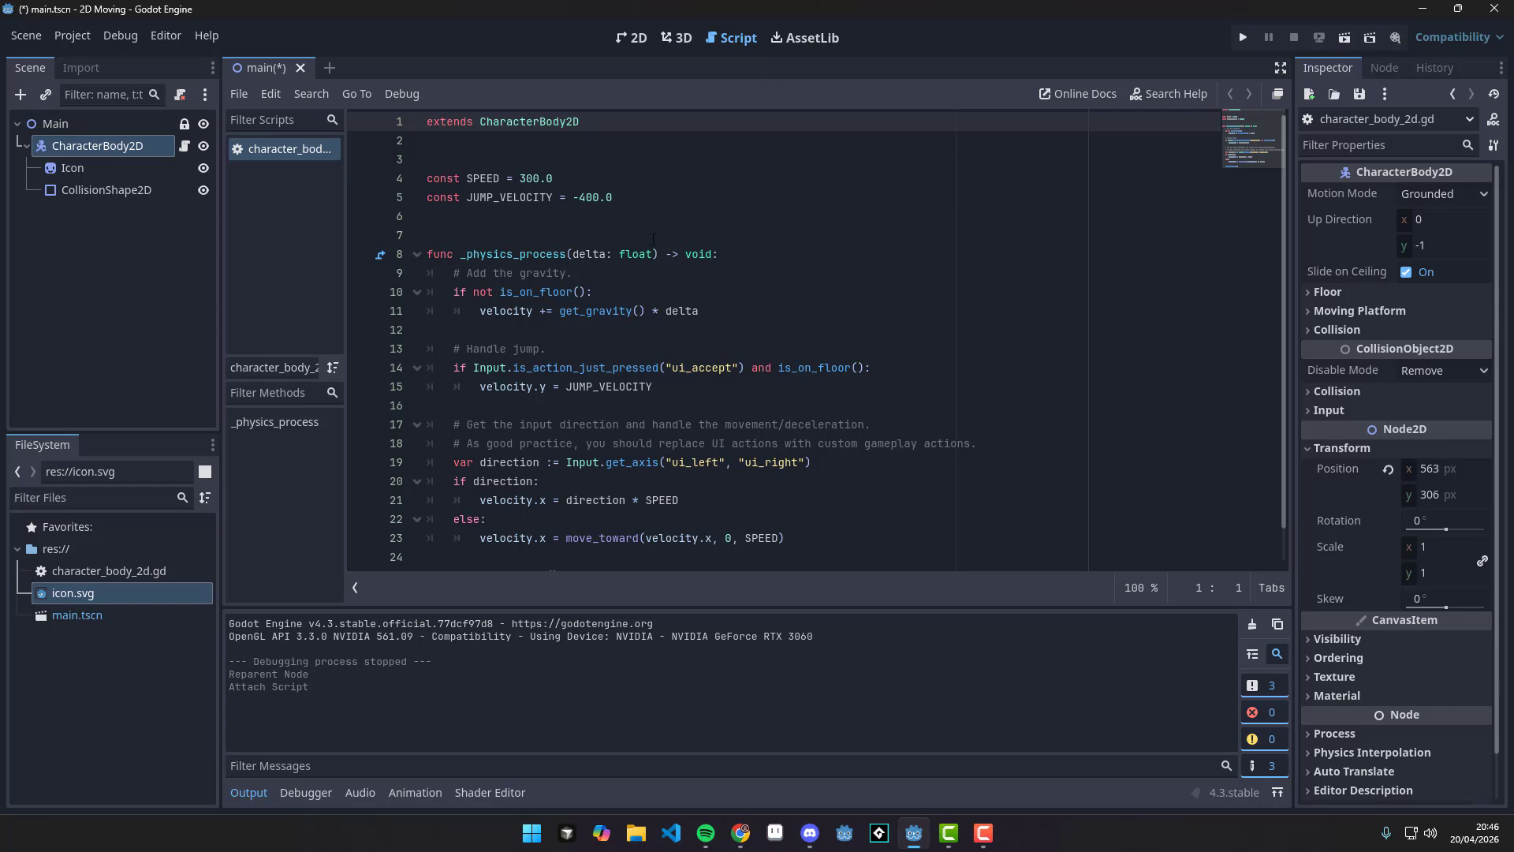
Look through the new movement script and run the project twice from the 2D workspace to observe the character.
{"action": "scroll", "coordinate": [566, 386], "scroll_direction": "down", "scroll_amount": 2}
{"action": "scroll", "coordinate": [536, 331], "scroll_direction": "up", "scroll_amount": 2}
{"action": "scroll", "coordinate": [504, 278], "scroll_direction": "down", "scroll_amount": 2}
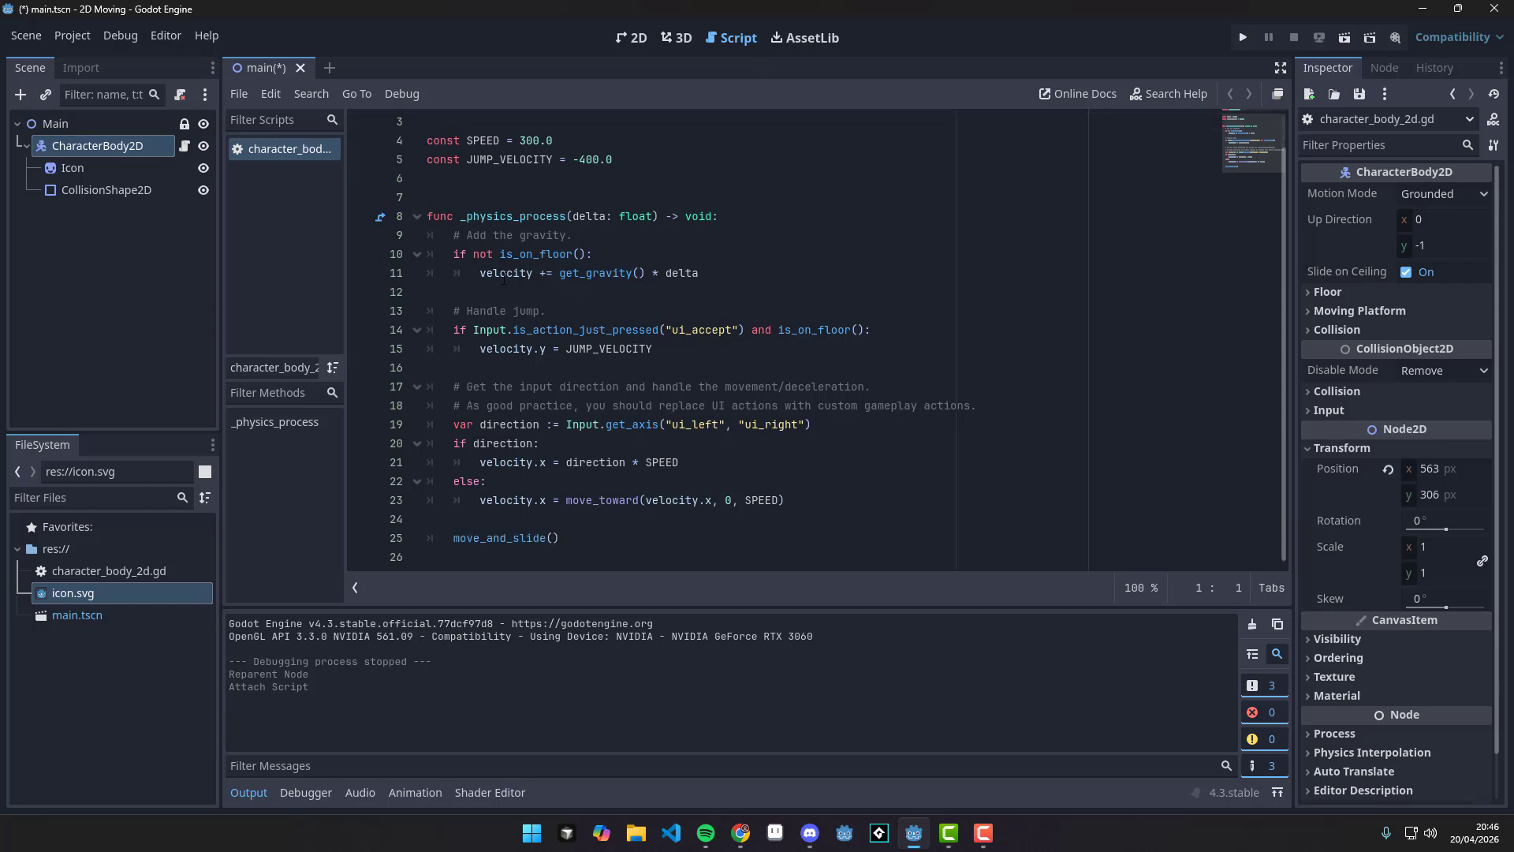
{"action": "left_click", "coordinate": [622, 36]}
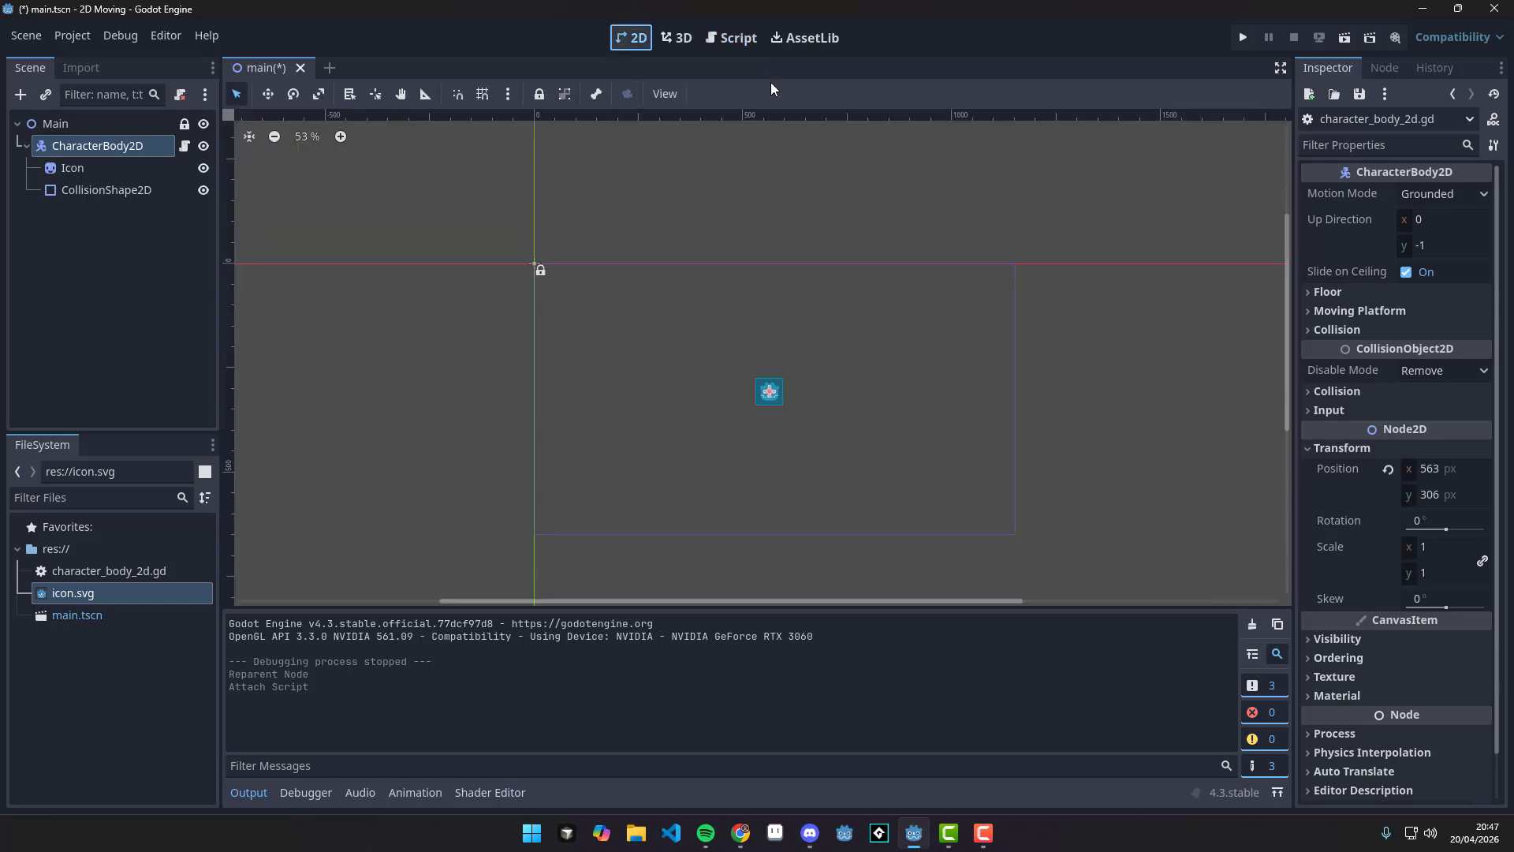
{"action": "left_click", "coordinate": [1241, 38]}
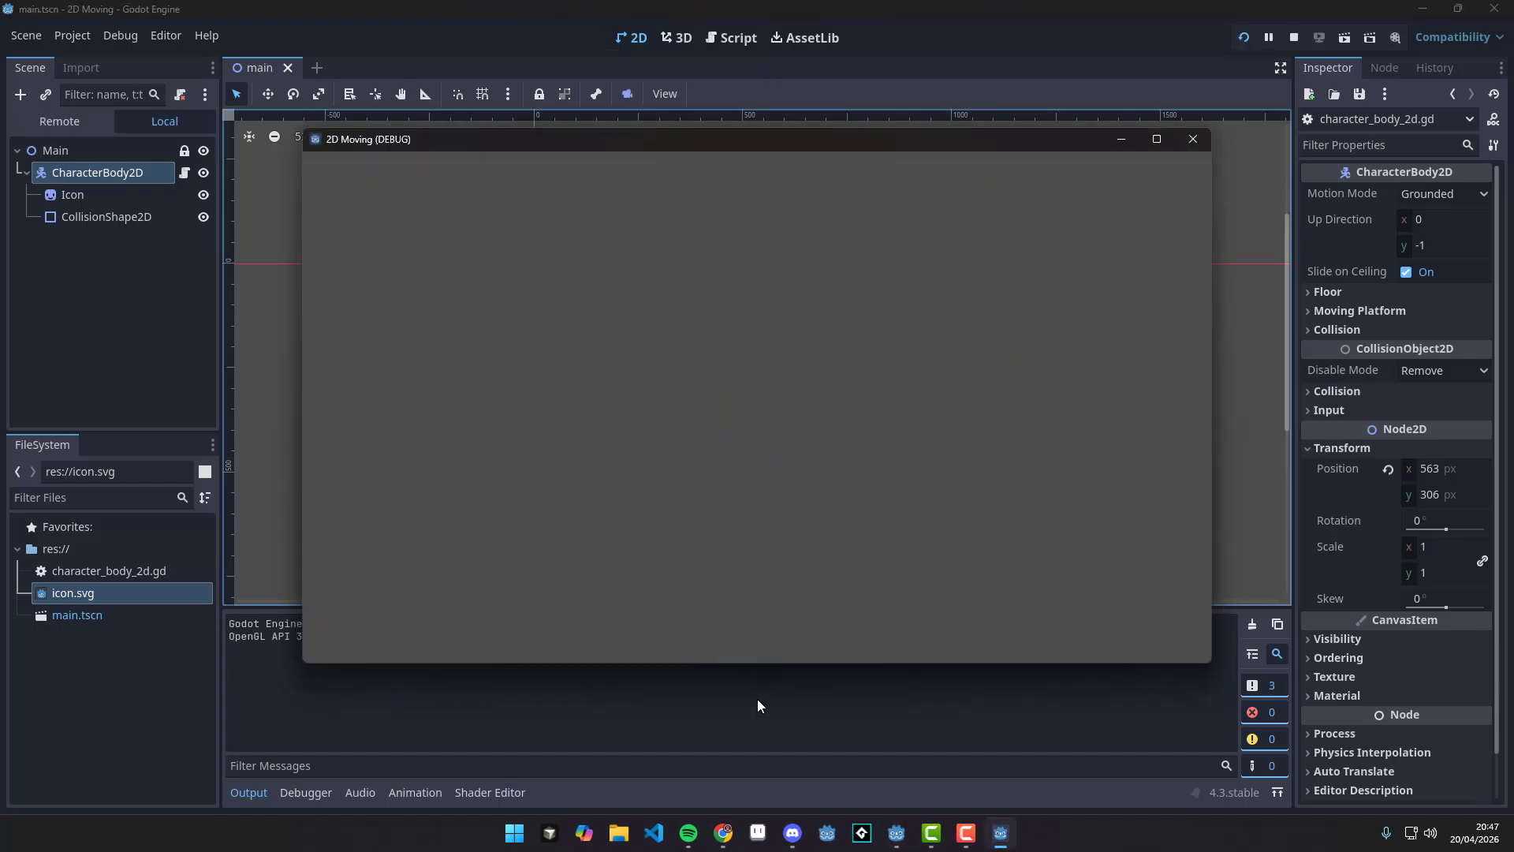
{"action": "left_click", "coordinate": [1192, 142]}
{"action": "left_click", "coordinate": [1245, 35]}
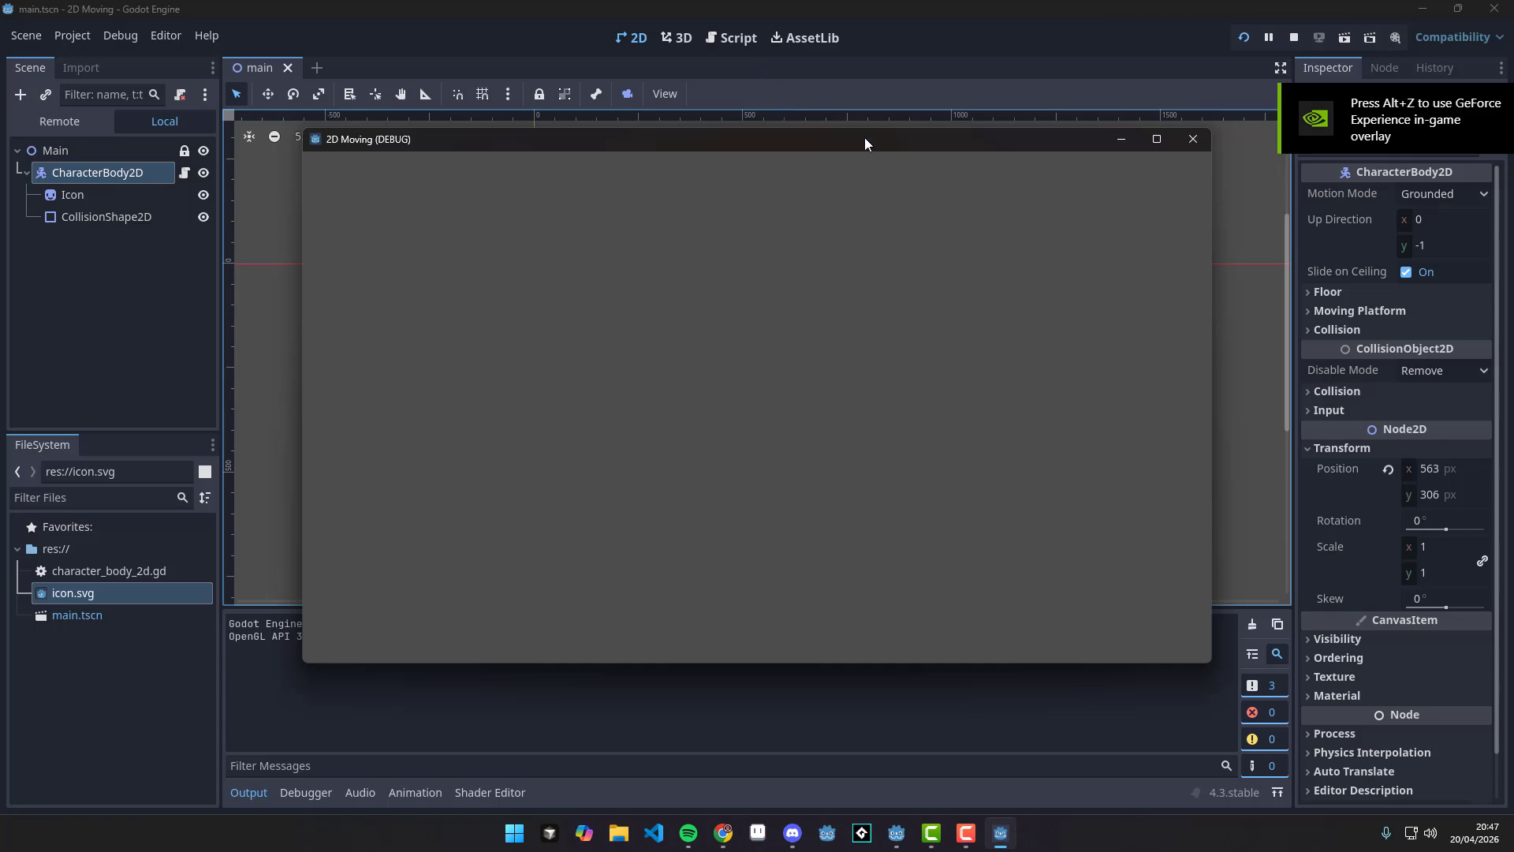
{"action": "left_click", "coordinate": [1207, 140]}
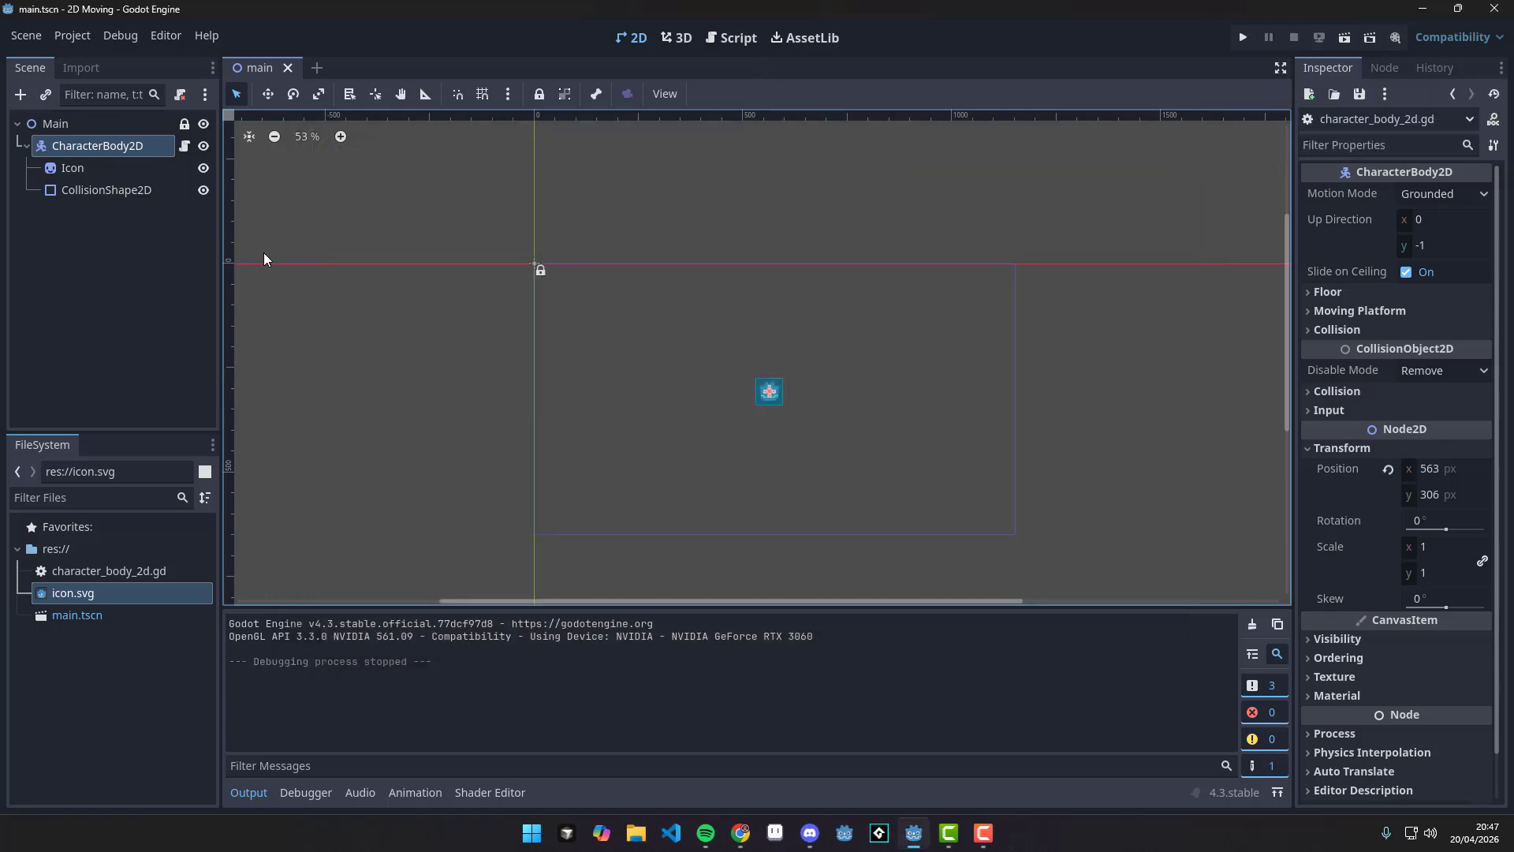
Open the script attached to CharacterBody2D and collapse the output log to show the full code.
{"action": "left_click", "coordinate": [185, 147]}
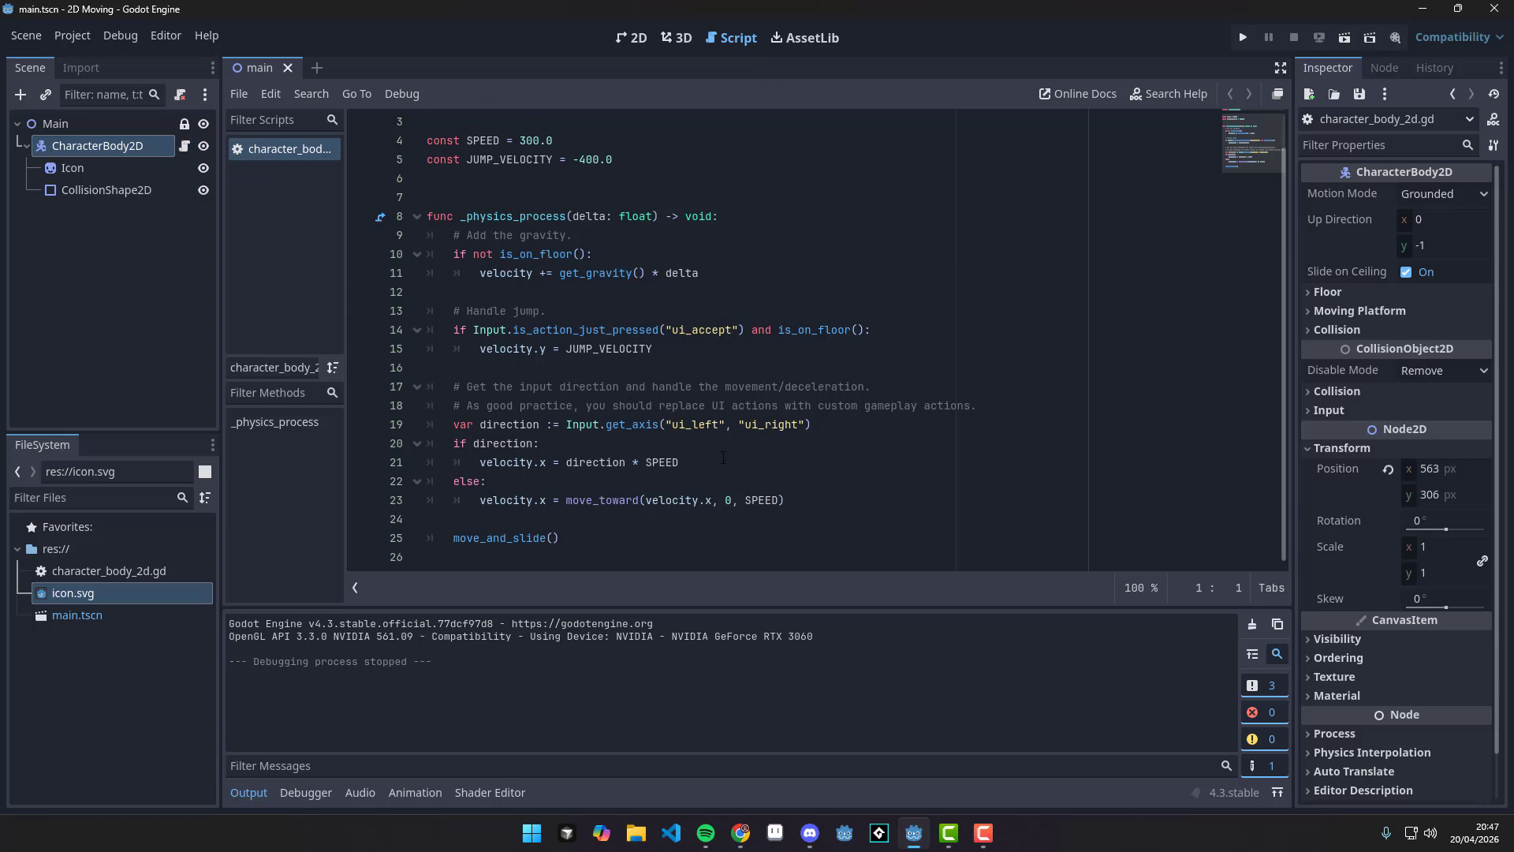
{"action": "left_click", "coordinate": [249, 797]}
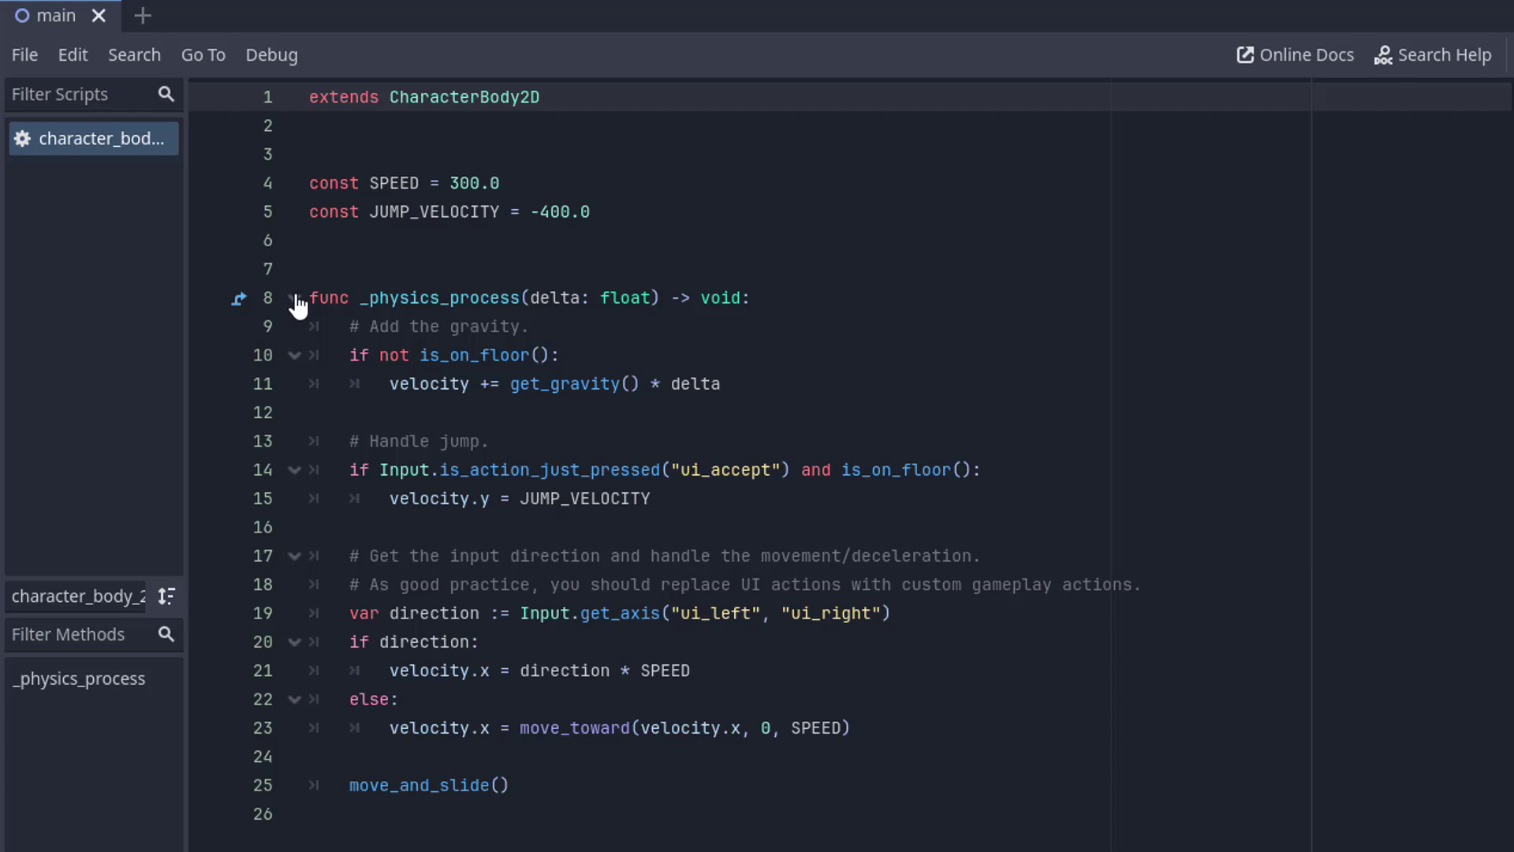
Examine the _physics_process function, folding and unfolding its body and highlighting its signature and contents.
{"action": "left_click", "coordinate": [418, 255]}
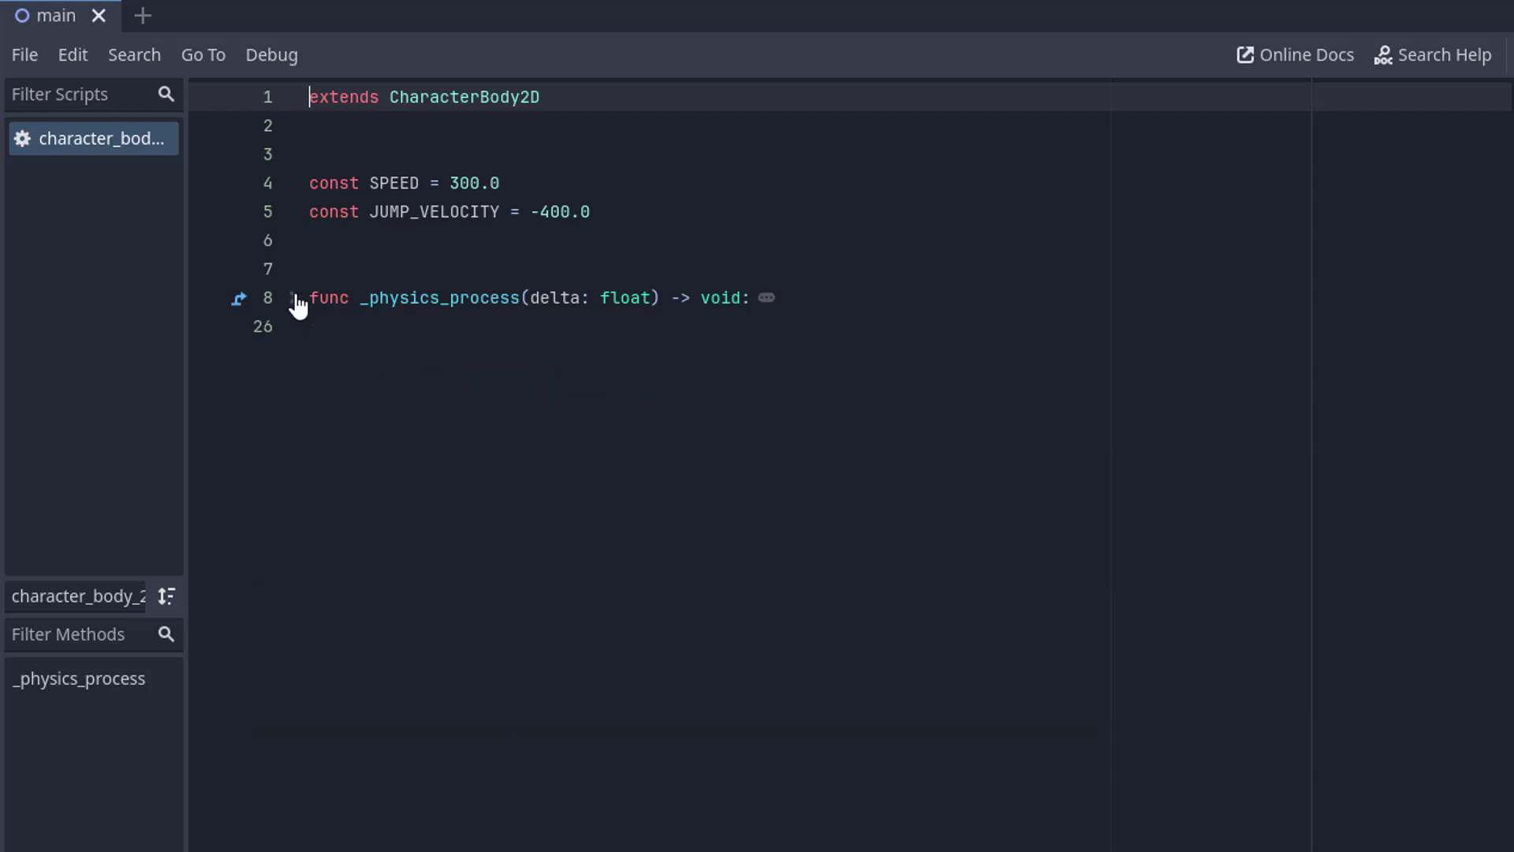
{"action": "left_click", "coordinate": [296, 303]}
{"action": "left_click", "coordinate": [301, 309]}
{"action": "left_click_drag", "start_coordinate": [357, 299], "coordinate": [964, 294]}
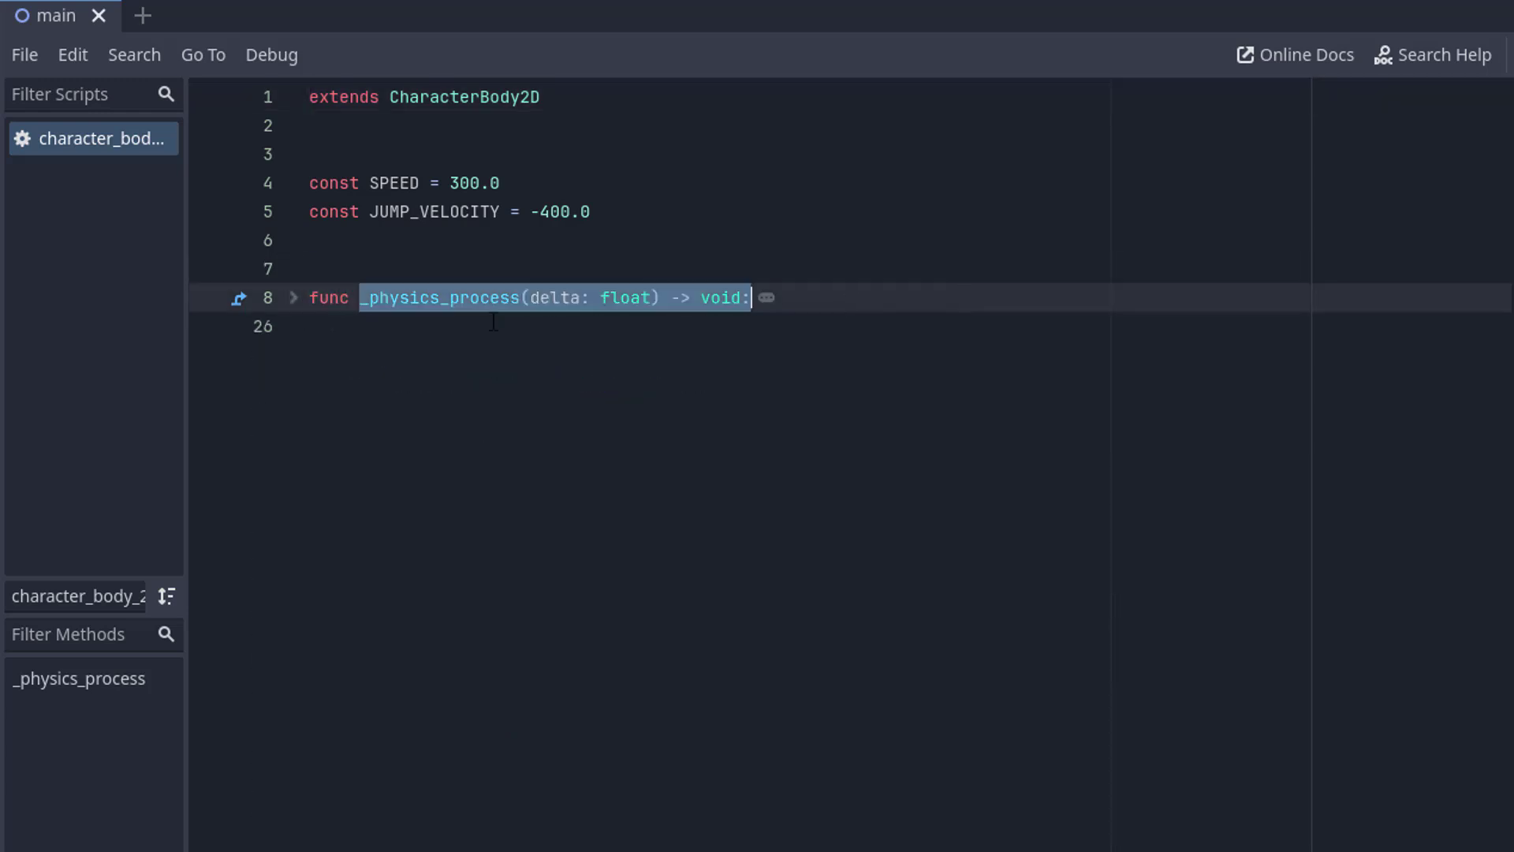
{"action": "left_click", "coordinate": [296, 301]}
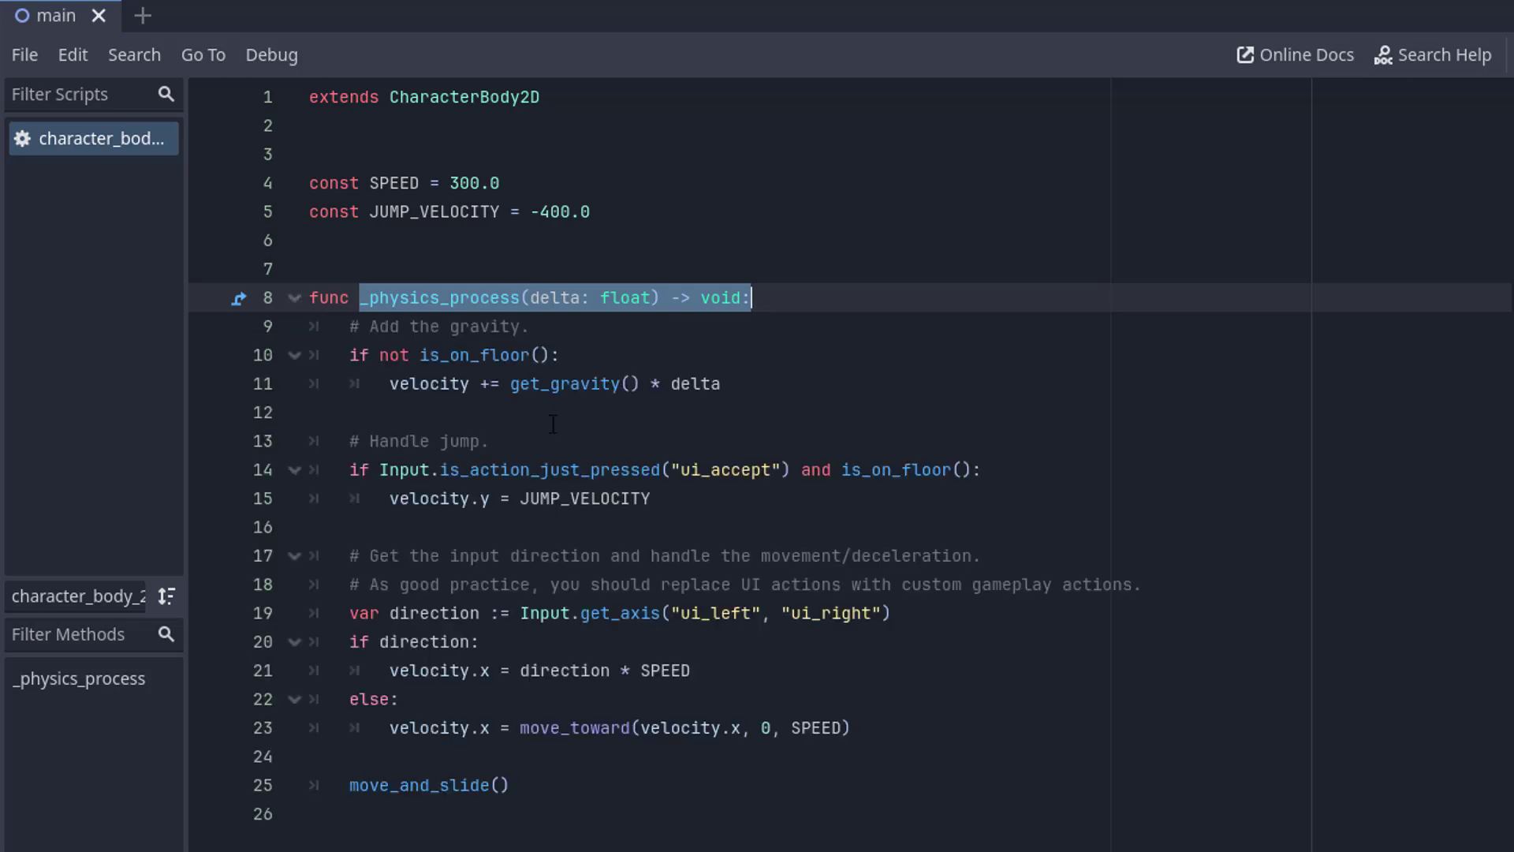
{"action": "left_click", "coordinate": [548, 265]}
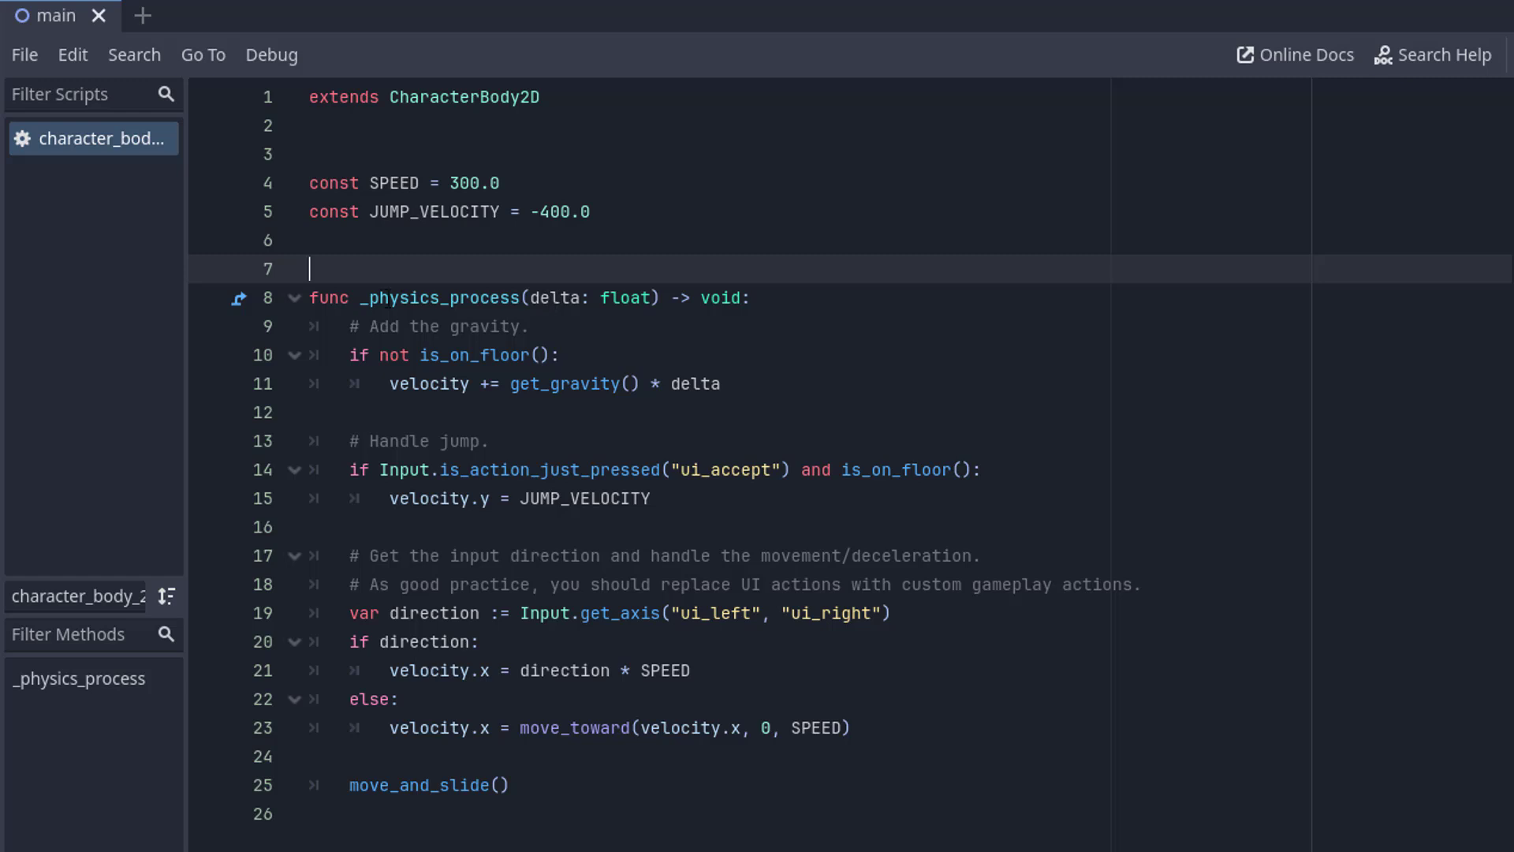
{"action": "double_click", "coordinate": [365, 297]}
{"action": "key", "text": "Down"}
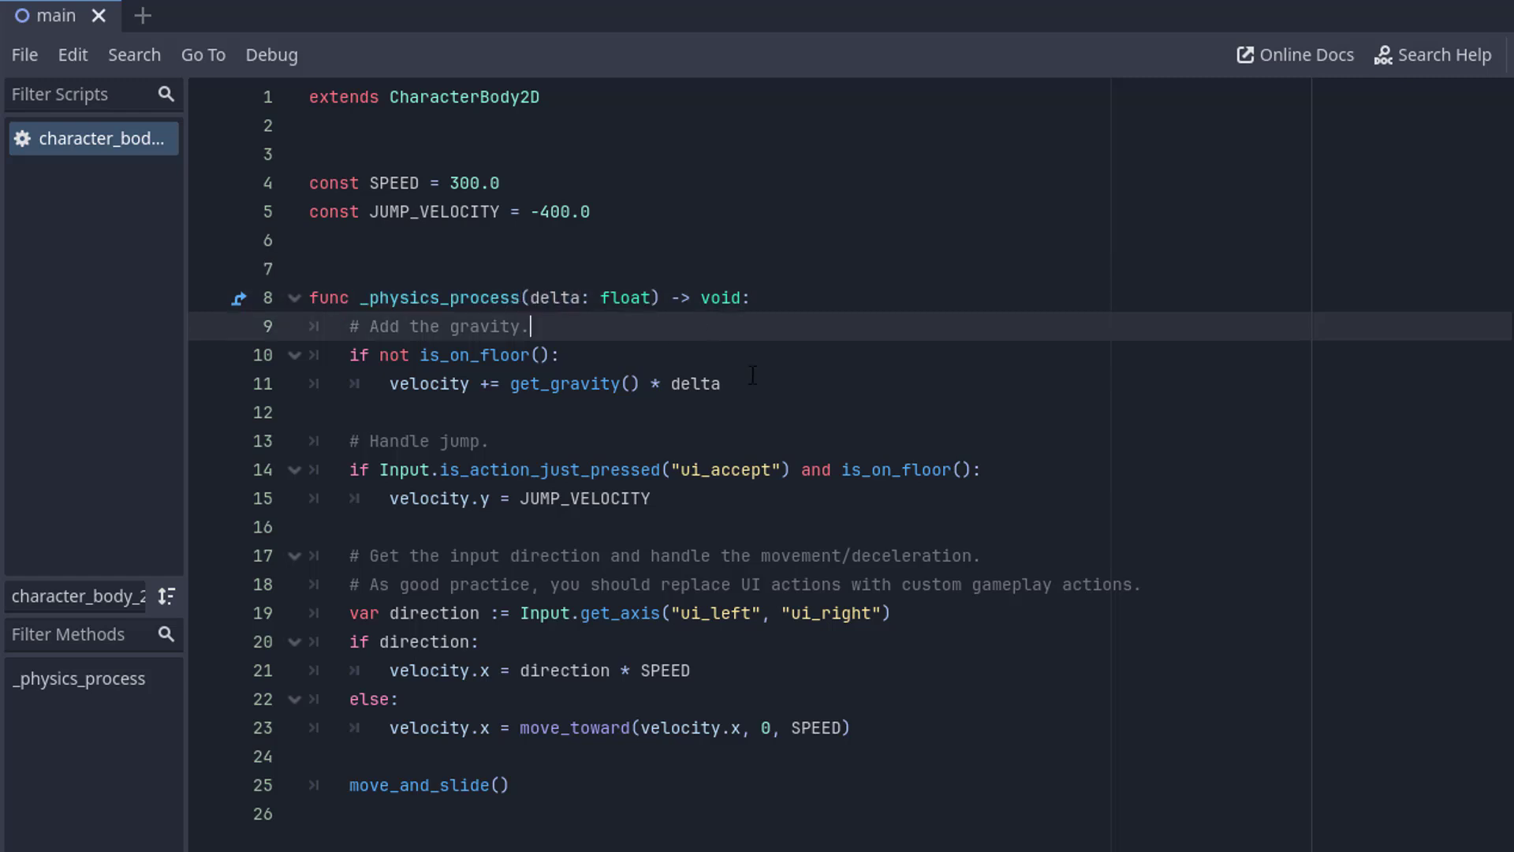
{"action": "left_click_drag", "start_coordinate": [560, 728], "coordinate": [400, 327]}
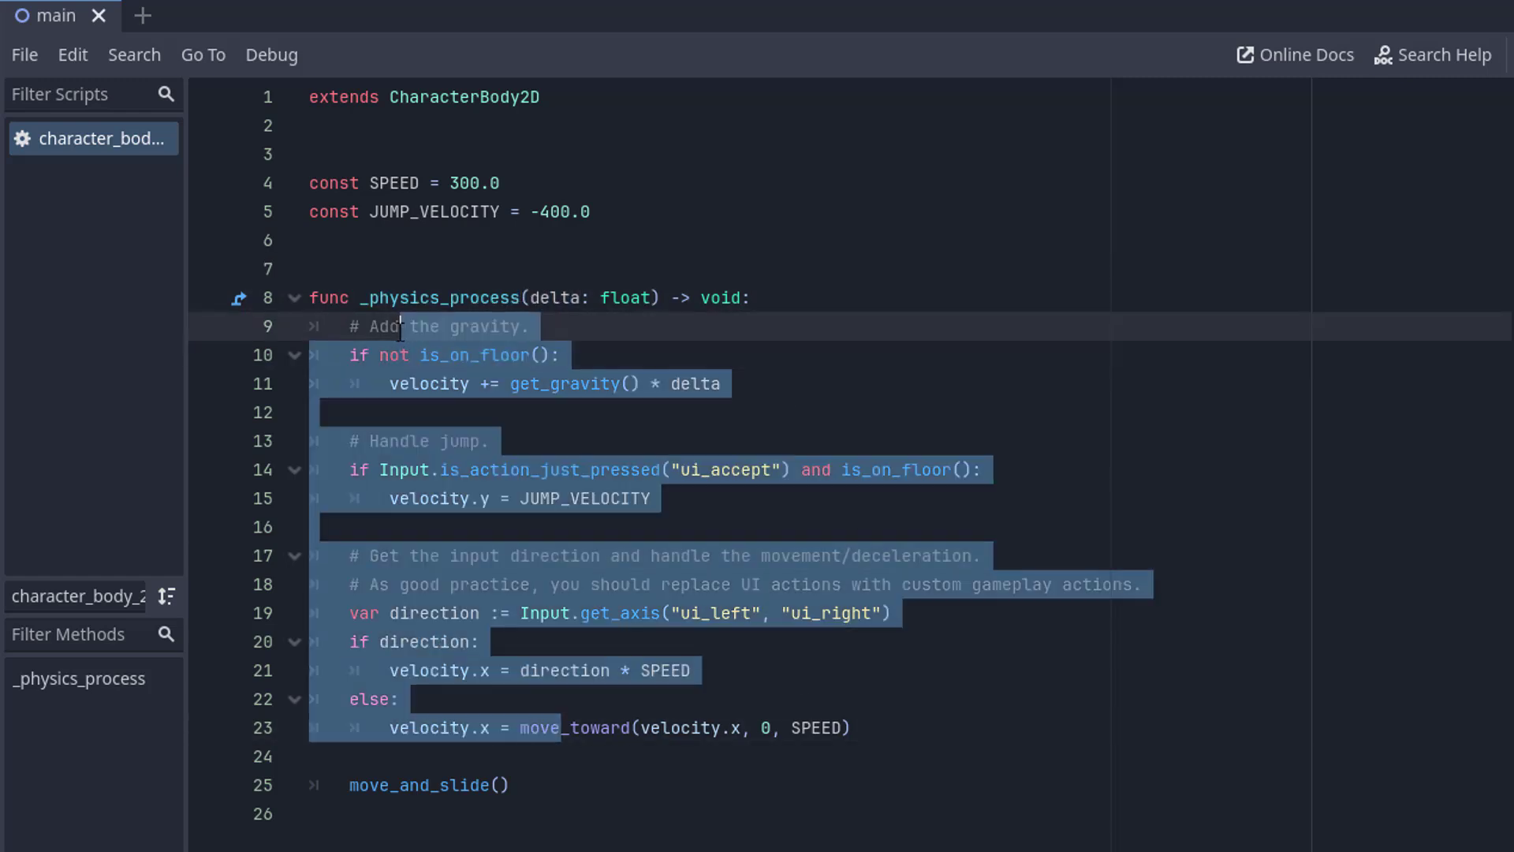
{"action": "left_click", "coordinate": [858, 359]}
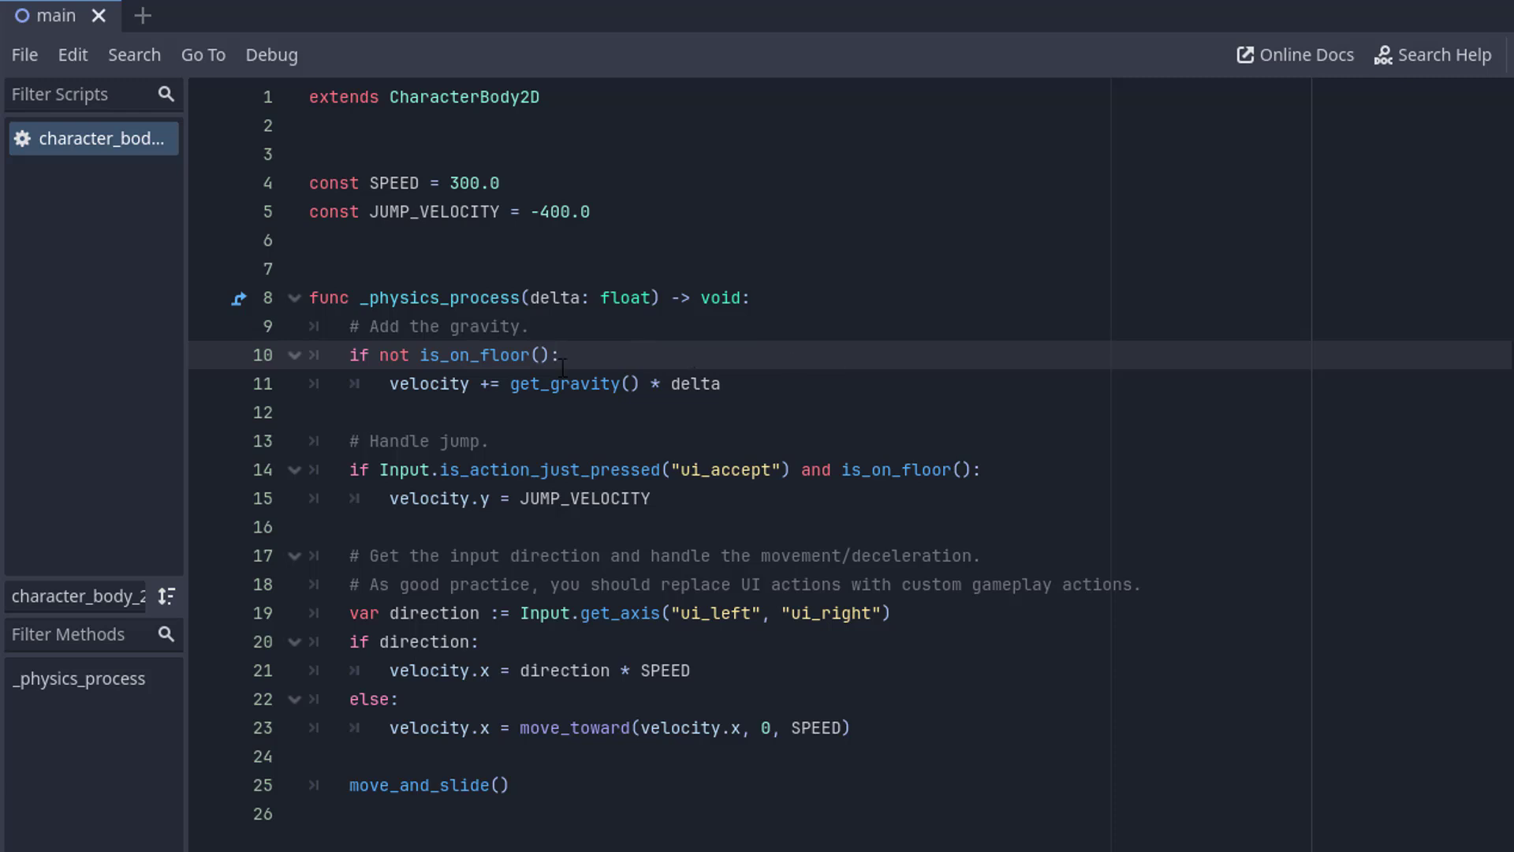
{"action": "left_click", "coordinate": [597, 327]}
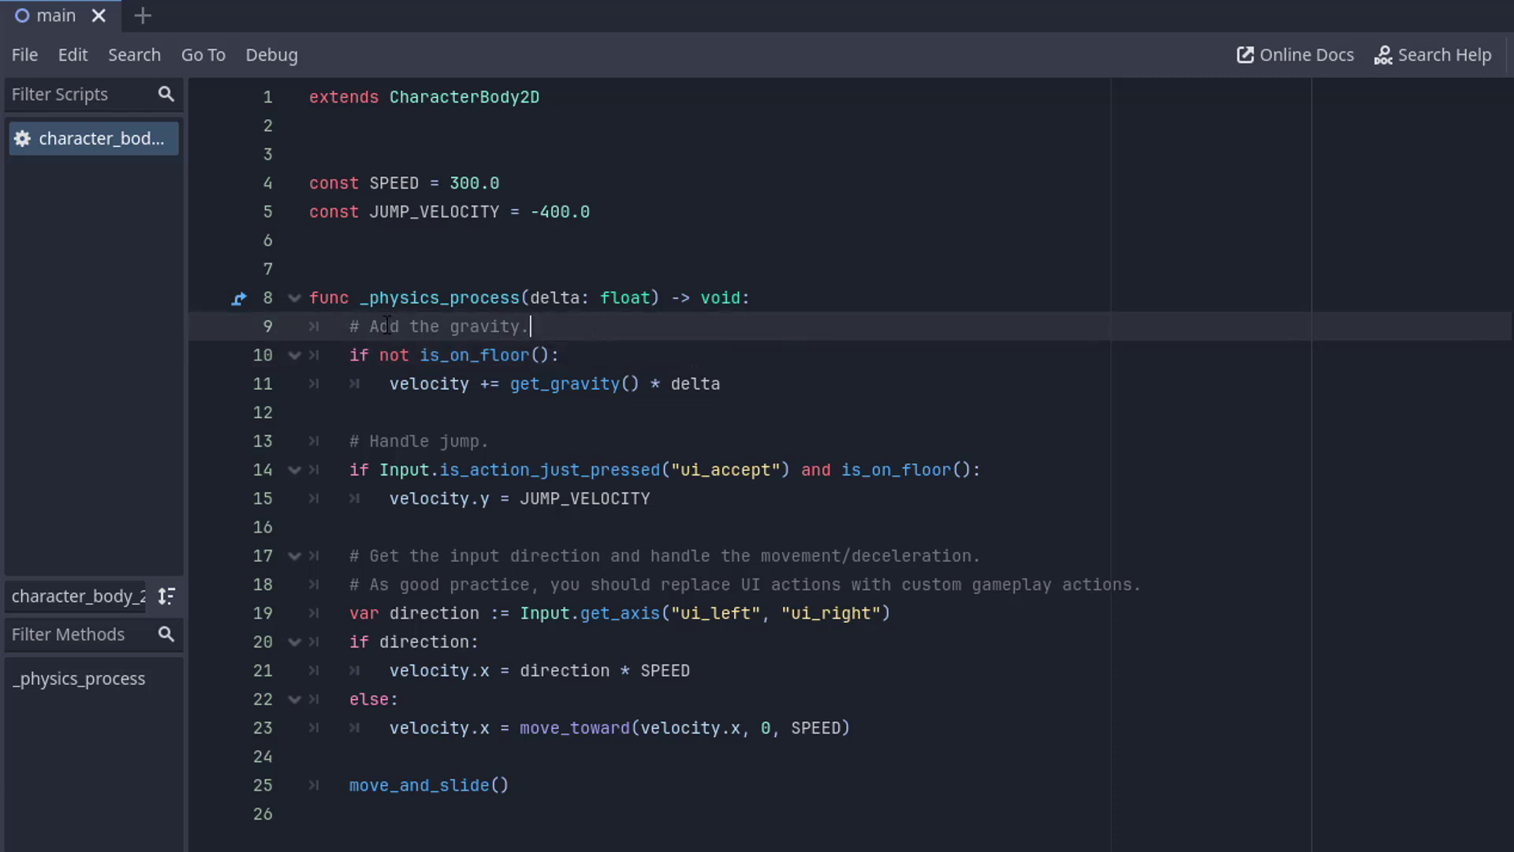
Delete the "Add the gravity" block and its leftover blank lines from _physics_process.
{"action": "left_click_drag", "start_coordinate": [386, 326], "coordinate": [513, 326]}
{"action": "left_click_drag", "start_coordinate": [722, 384], "coordinate": [219, 341]}
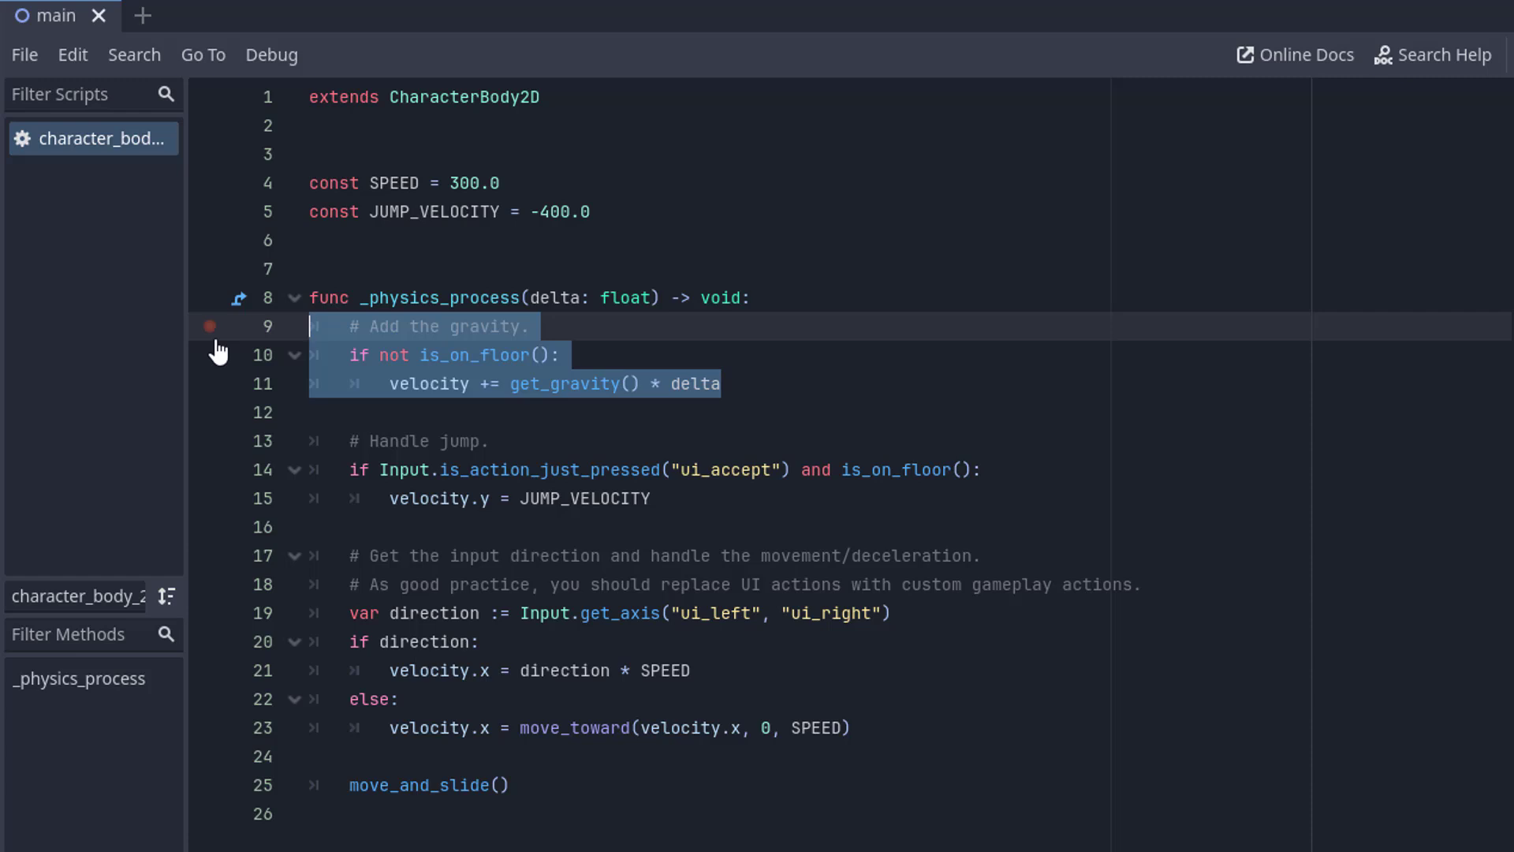
{"action": "key", "text": "BackSpace"}
{"action": "key", "text": "BackSpace"}
{"action": "key", "text": "Down"}
{"action": "key", "text": "BackSpace"}
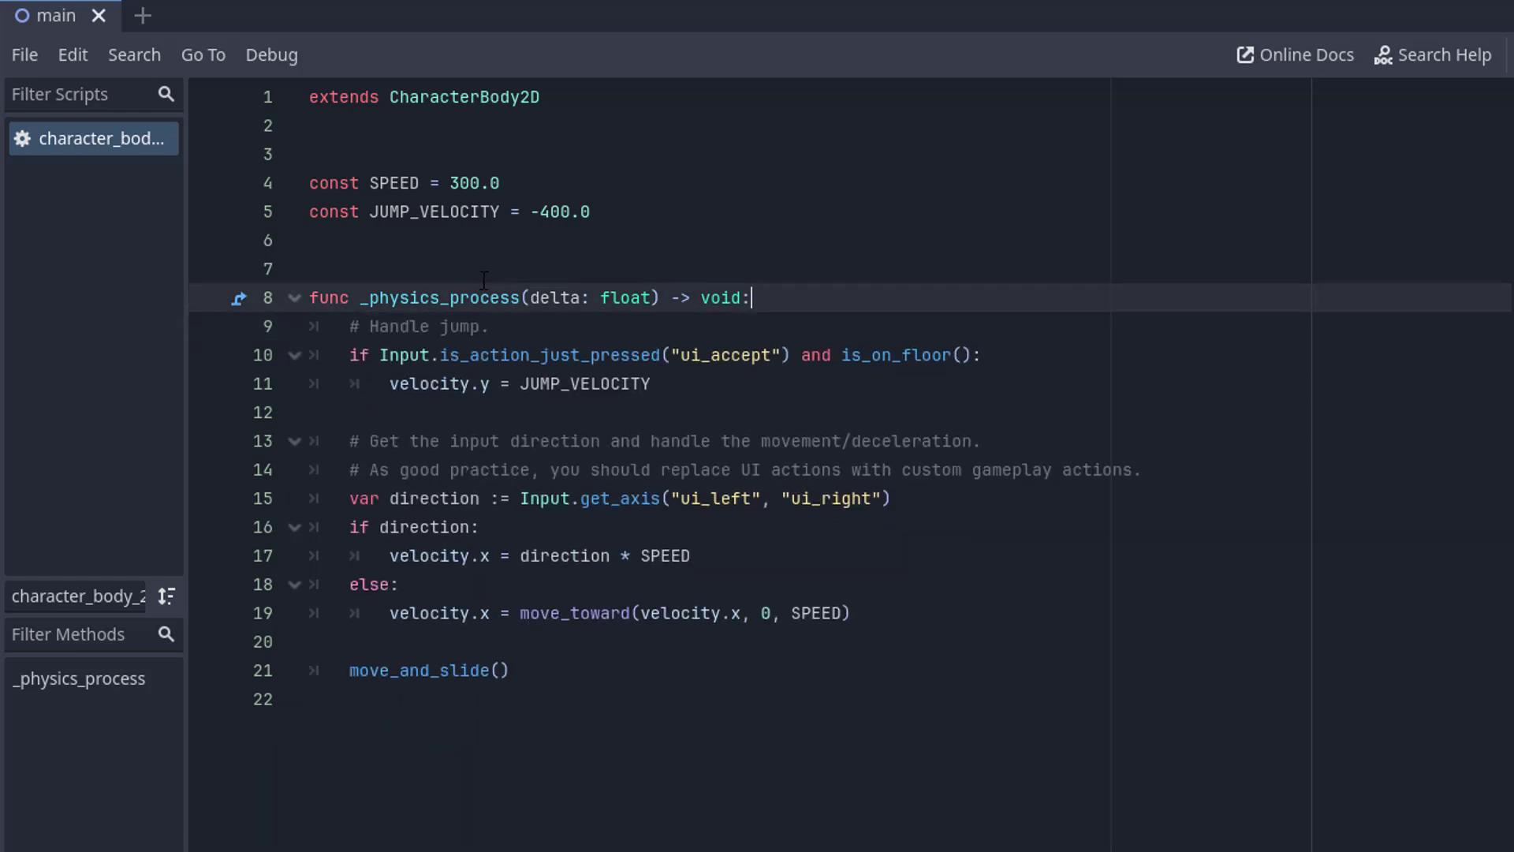
Delete the "Handle jump" block and its leftover blank lines from _physics_process.
{"action": "left_click_drag", "start_coordinate": [525, 325], "coordinate": [292, 323]}
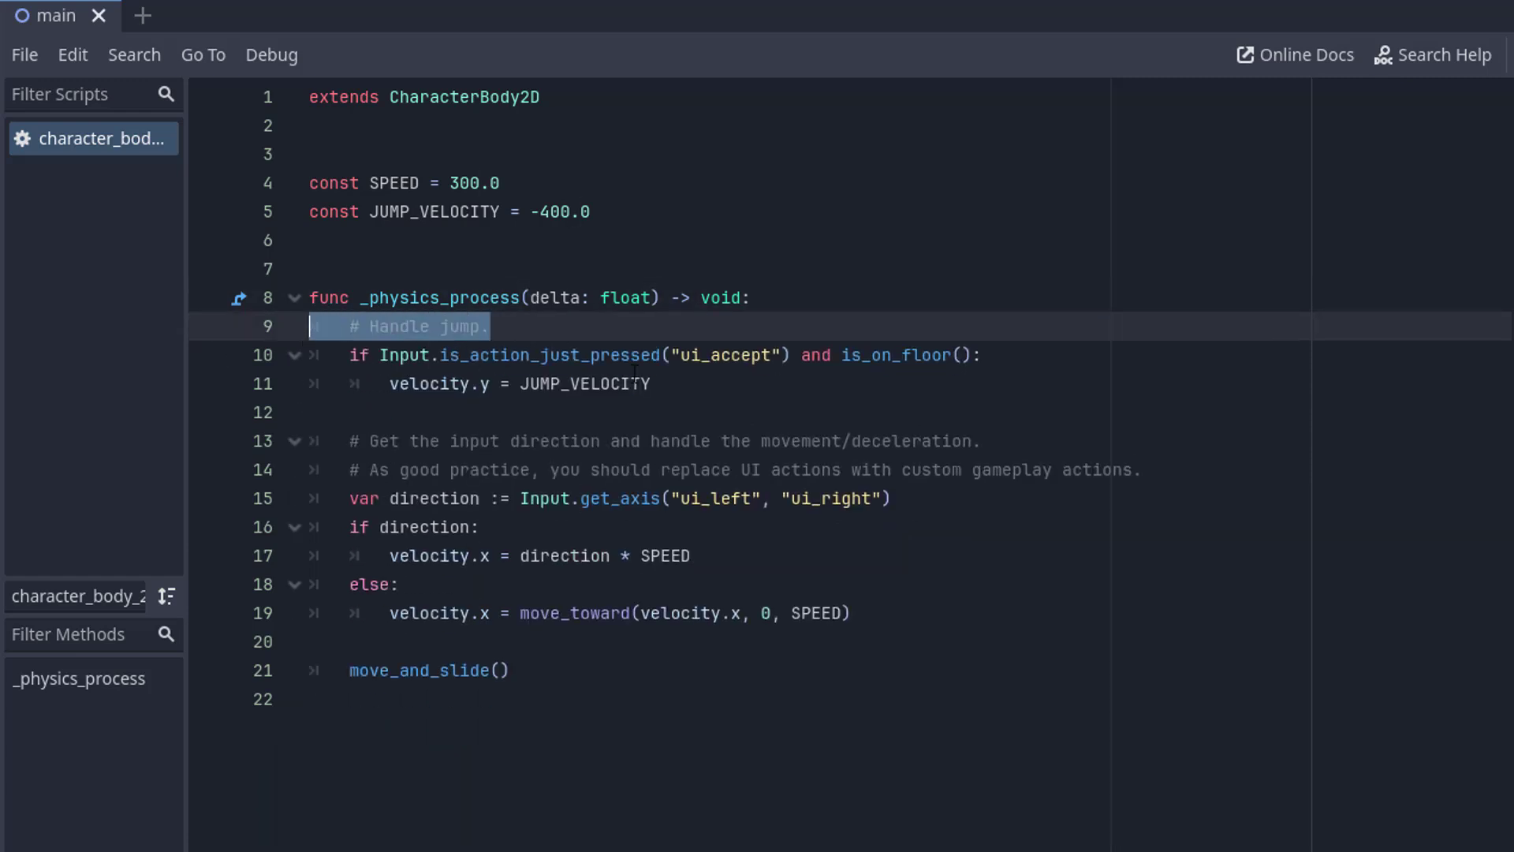
{"action": "left_click_drag", "start_coordinate": [683, 385], "coordinate": [252, 325]}
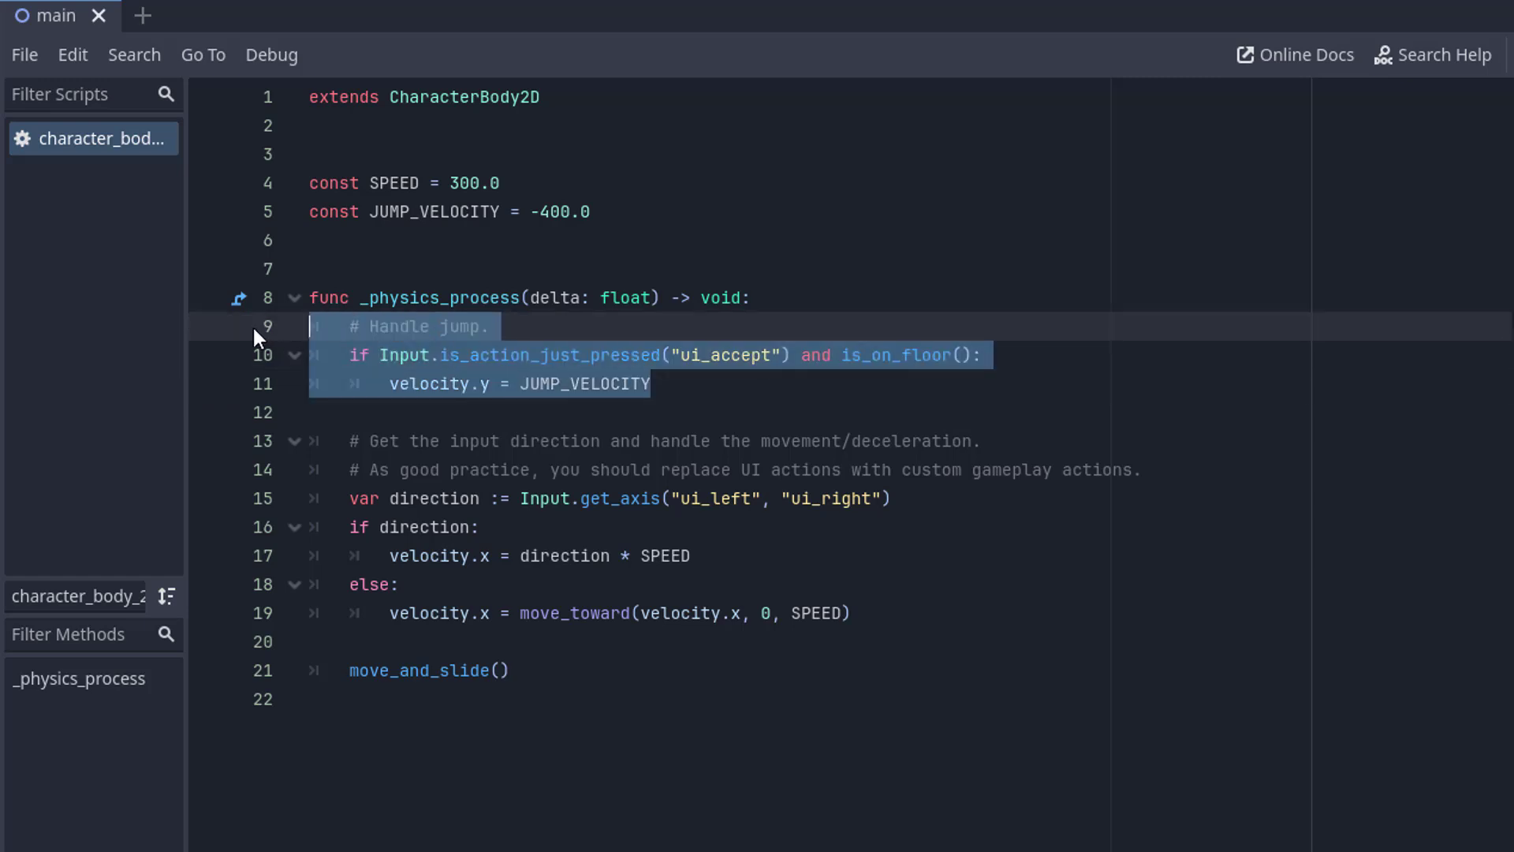
{"action": "key", "text": "BackSpace"}
{"action": "key", "text": "Down"}
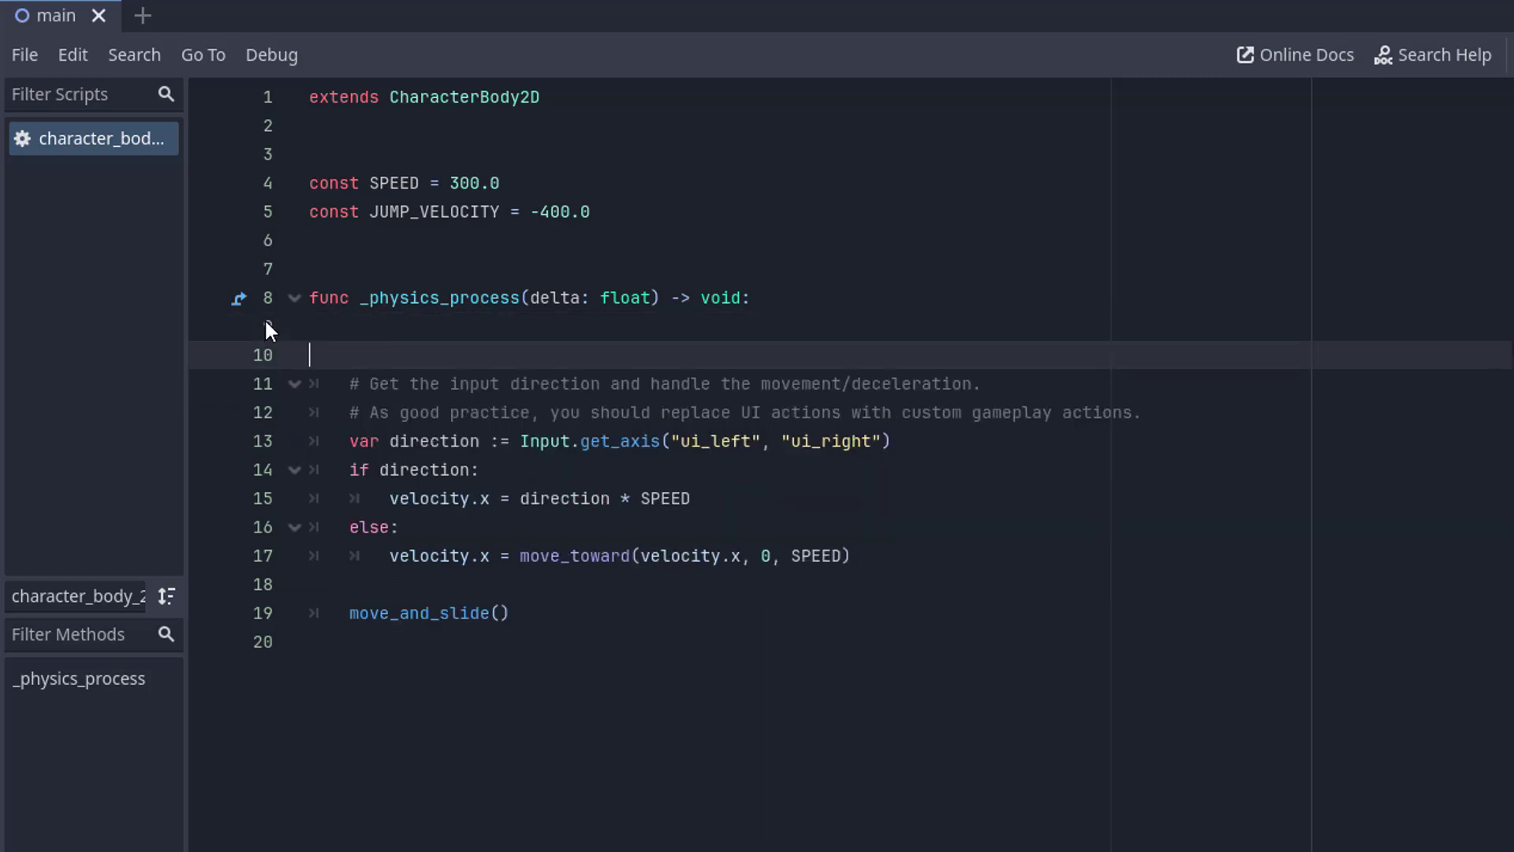
{"action": "key", "text": "BackSpace"}
{"action": "key", "text": "BackSpace"}
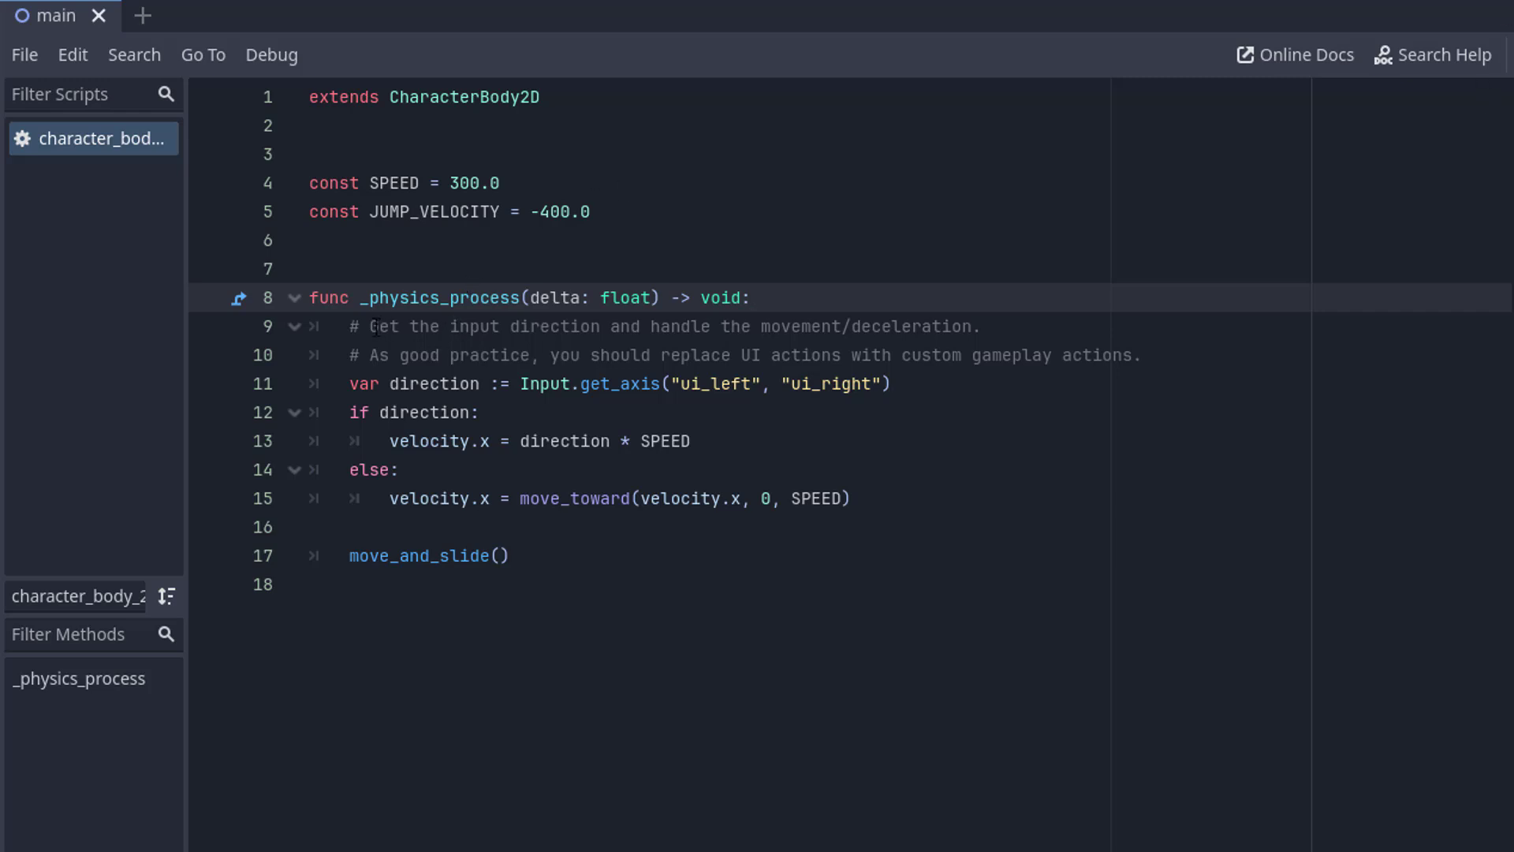
Examine the horizontal movement code: the Input.get_axis direction line, the if/else velocity block and the move_and_slide() call.
{"action": "left_click_drag", "start_coordinate": [372, 327], "coordinate": [865, 335]}
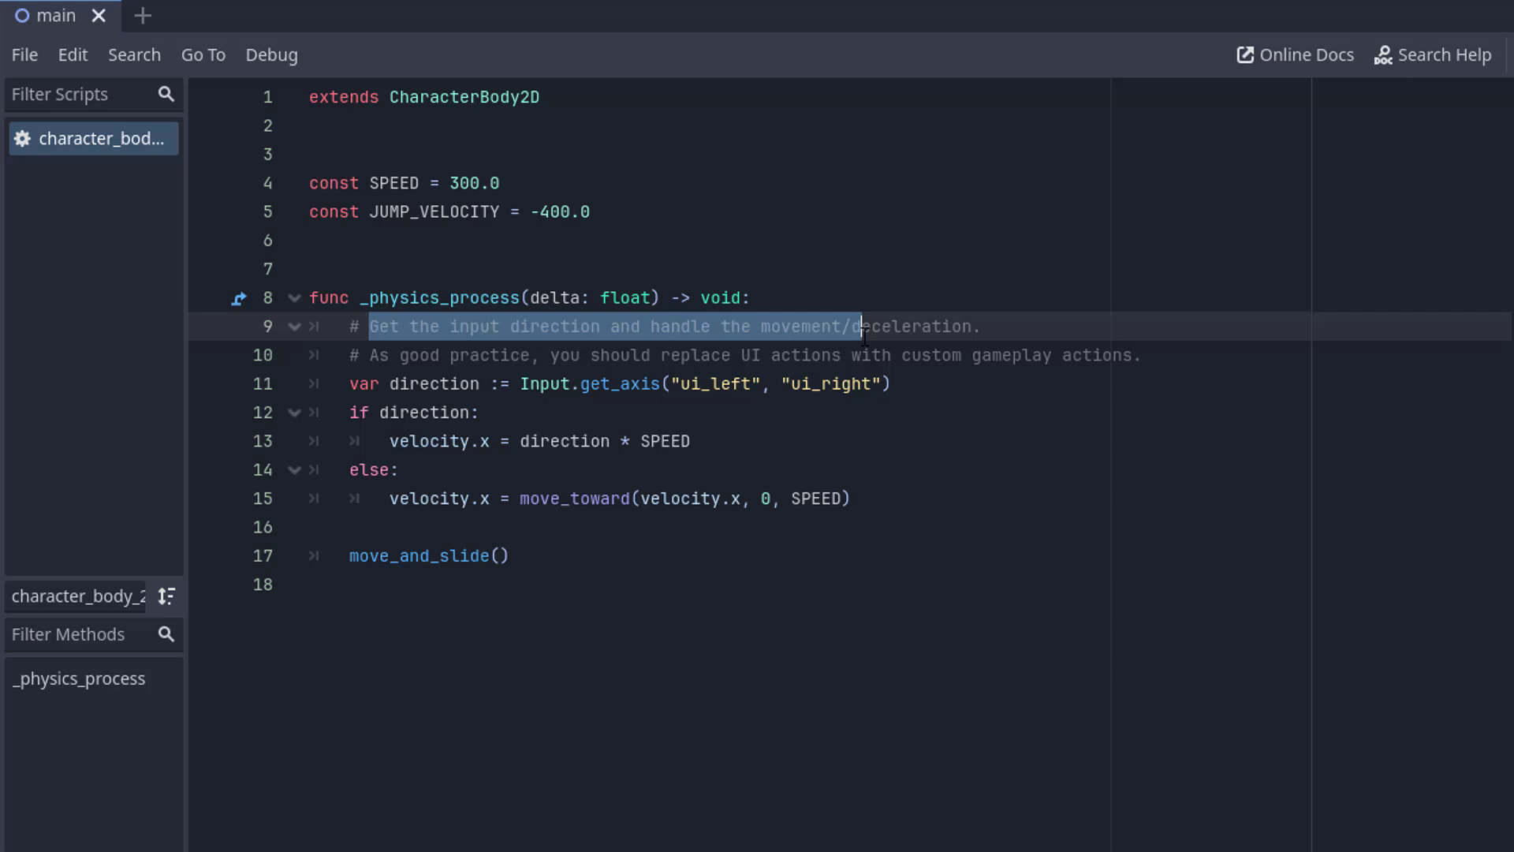
{"action": "left_click", "coordinate": [654, 329]}
{"action": "left_click", "coordinate": [530, 384]}
{"action": "left_click", "coordinate": [754, 384], "text": "shift"}
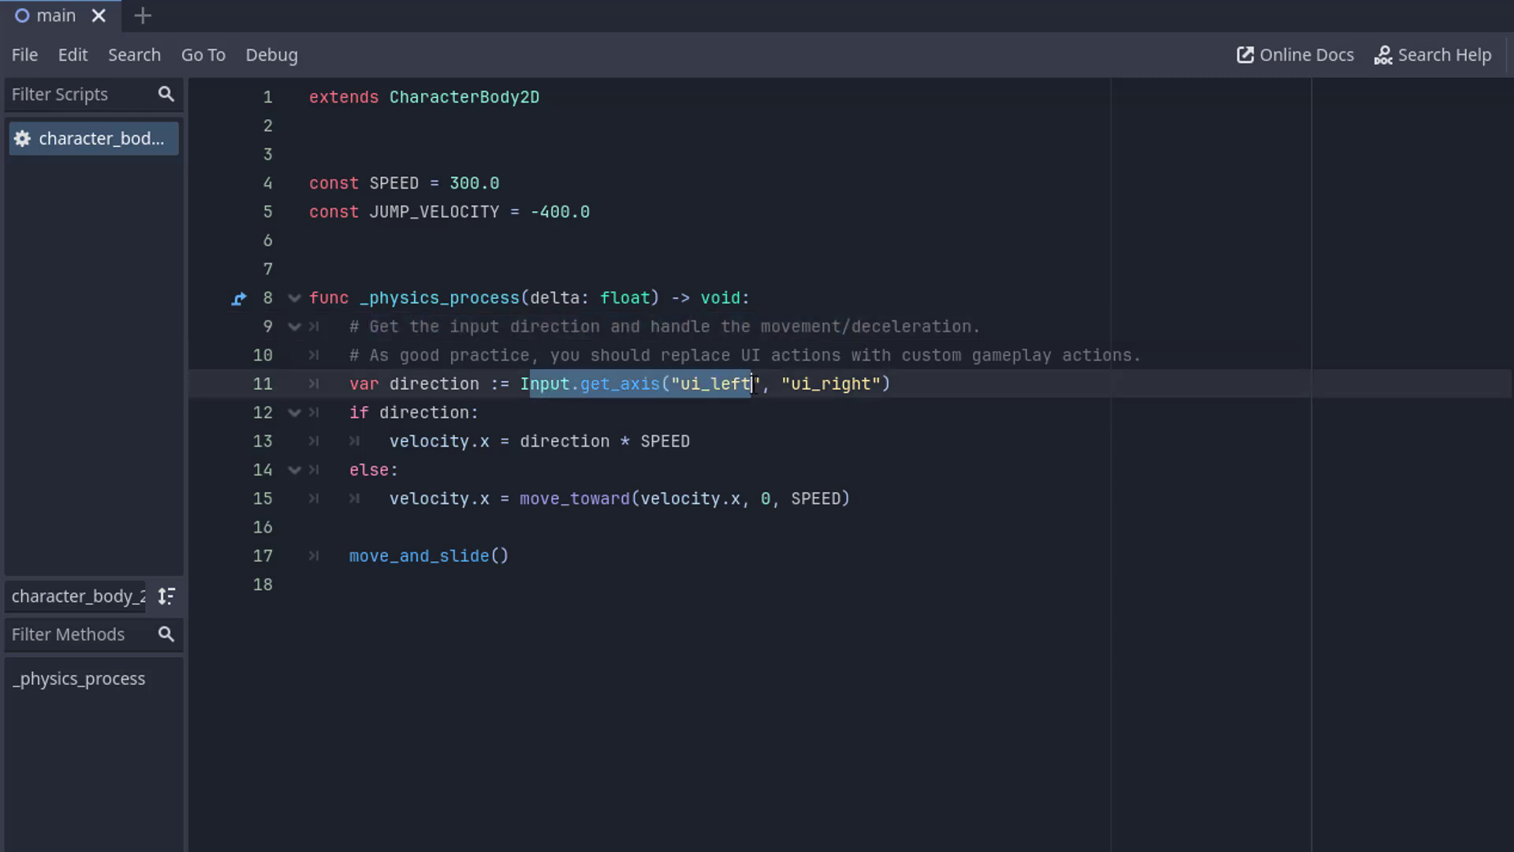
{"action": "left_click", "coordinate": [816, 385]}
{"action": "left_click_drag", "start_coordinate": [682, 385], "coordinate": [877, 385]}
{"action": "left_click", "coordinate": [957, 385]}
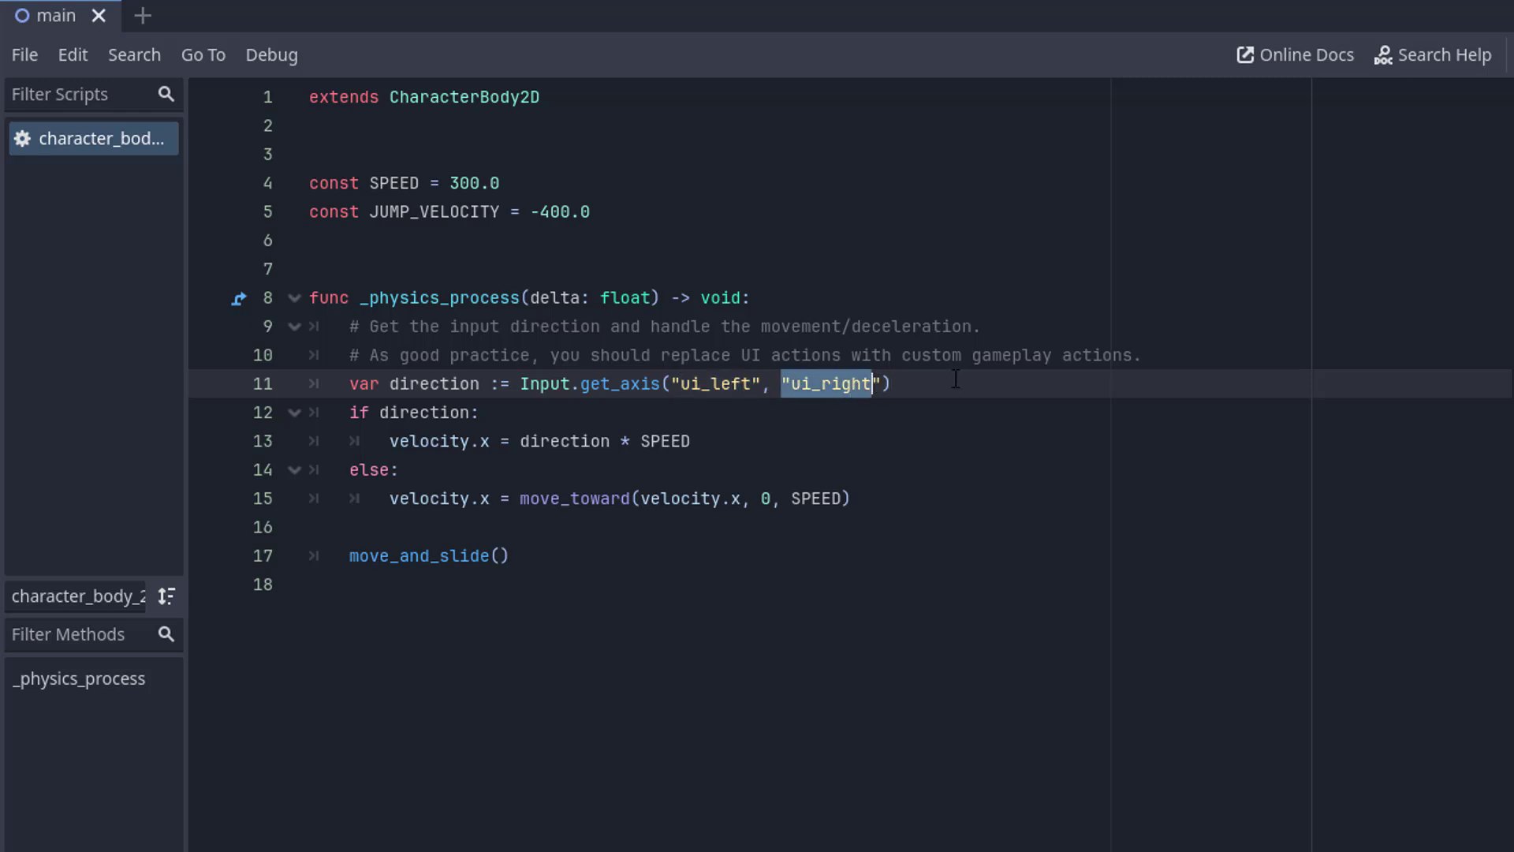
{"action": "left_click", "coordinate": [956, 384]}
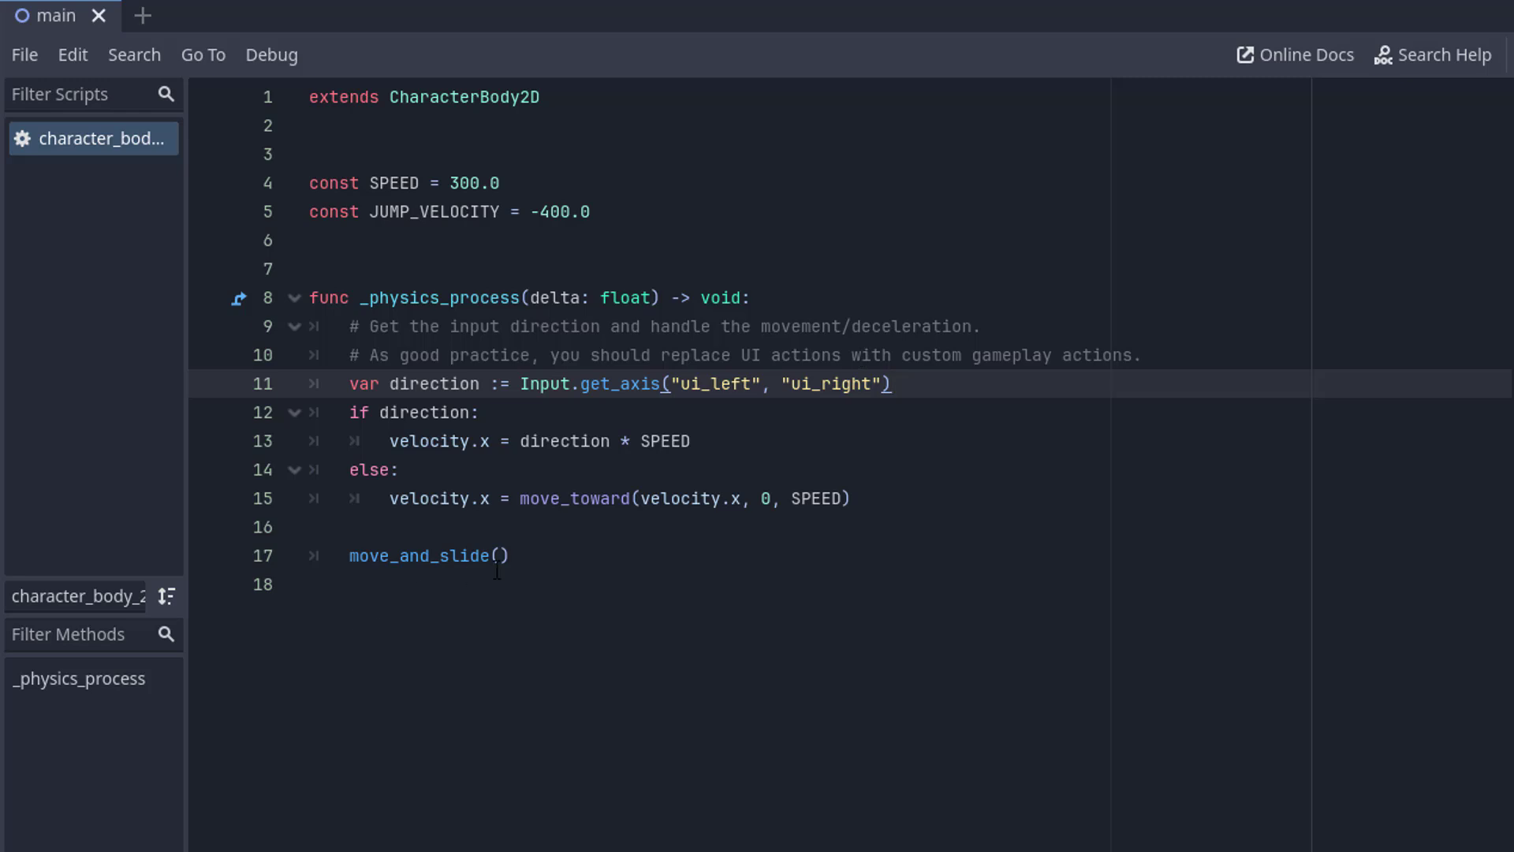
{"action": "left_click_drag", "start_coordinate": [511, 556], "coordinate": [355, 558]}
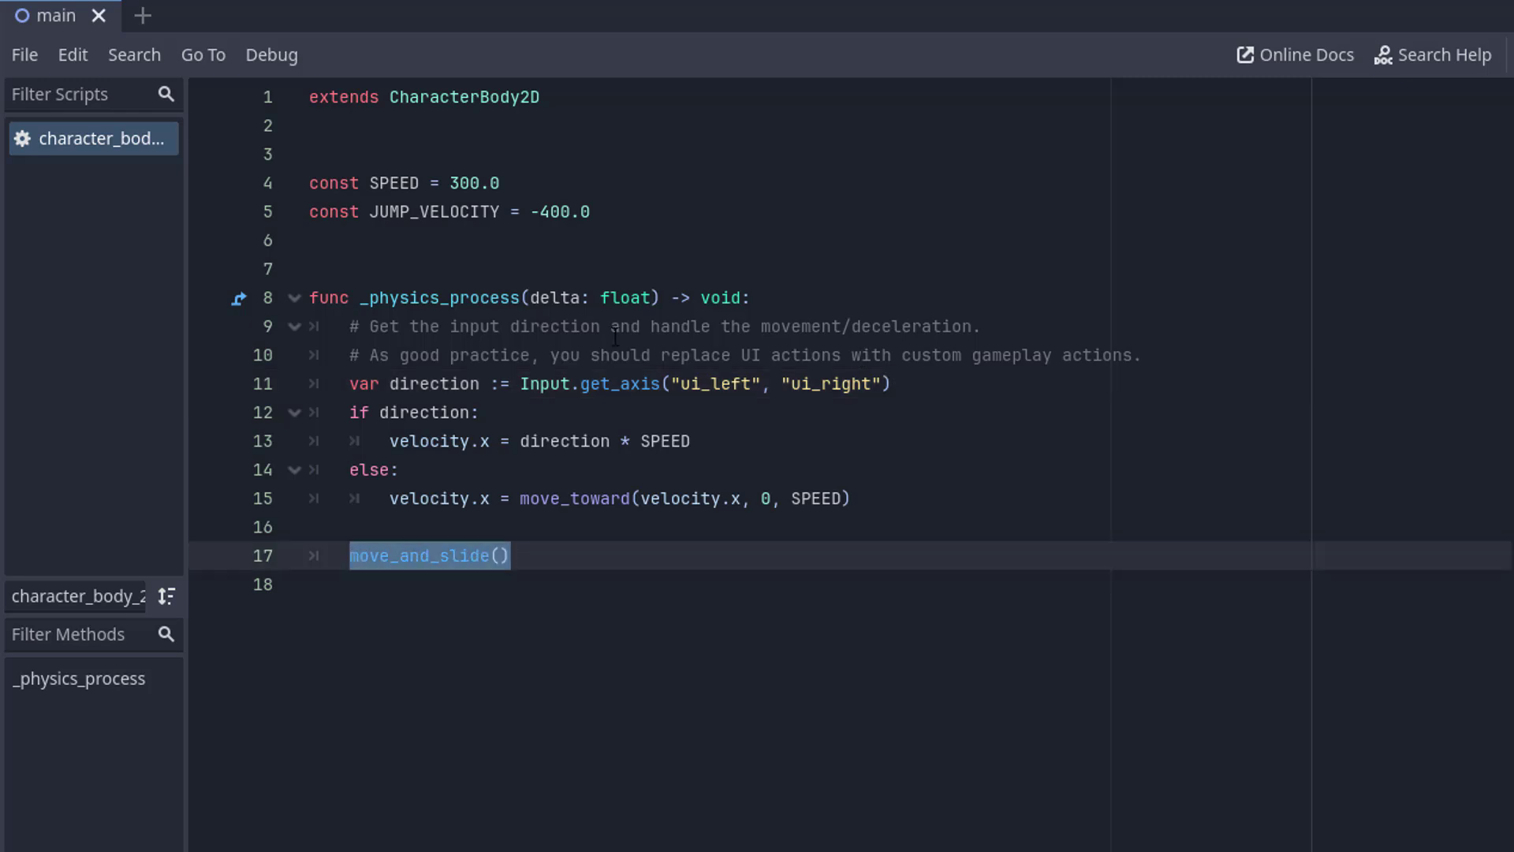
{"action": "left_click", "coordinate": [537, 556]}
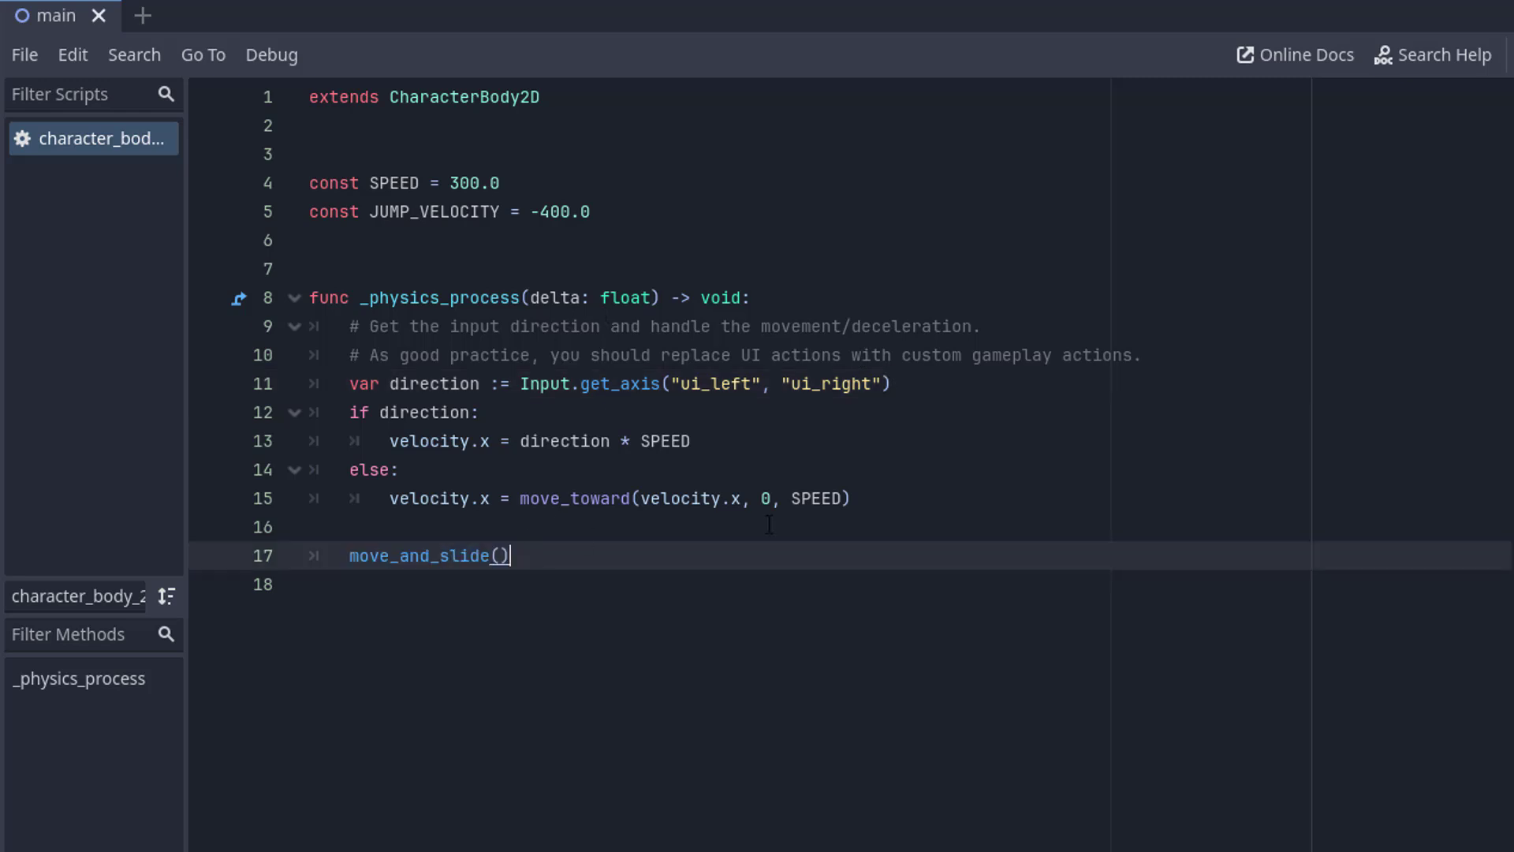
{"action": "left_click_drag", "start_coordinate": [850, 498], "coordinate": [334, 332]}
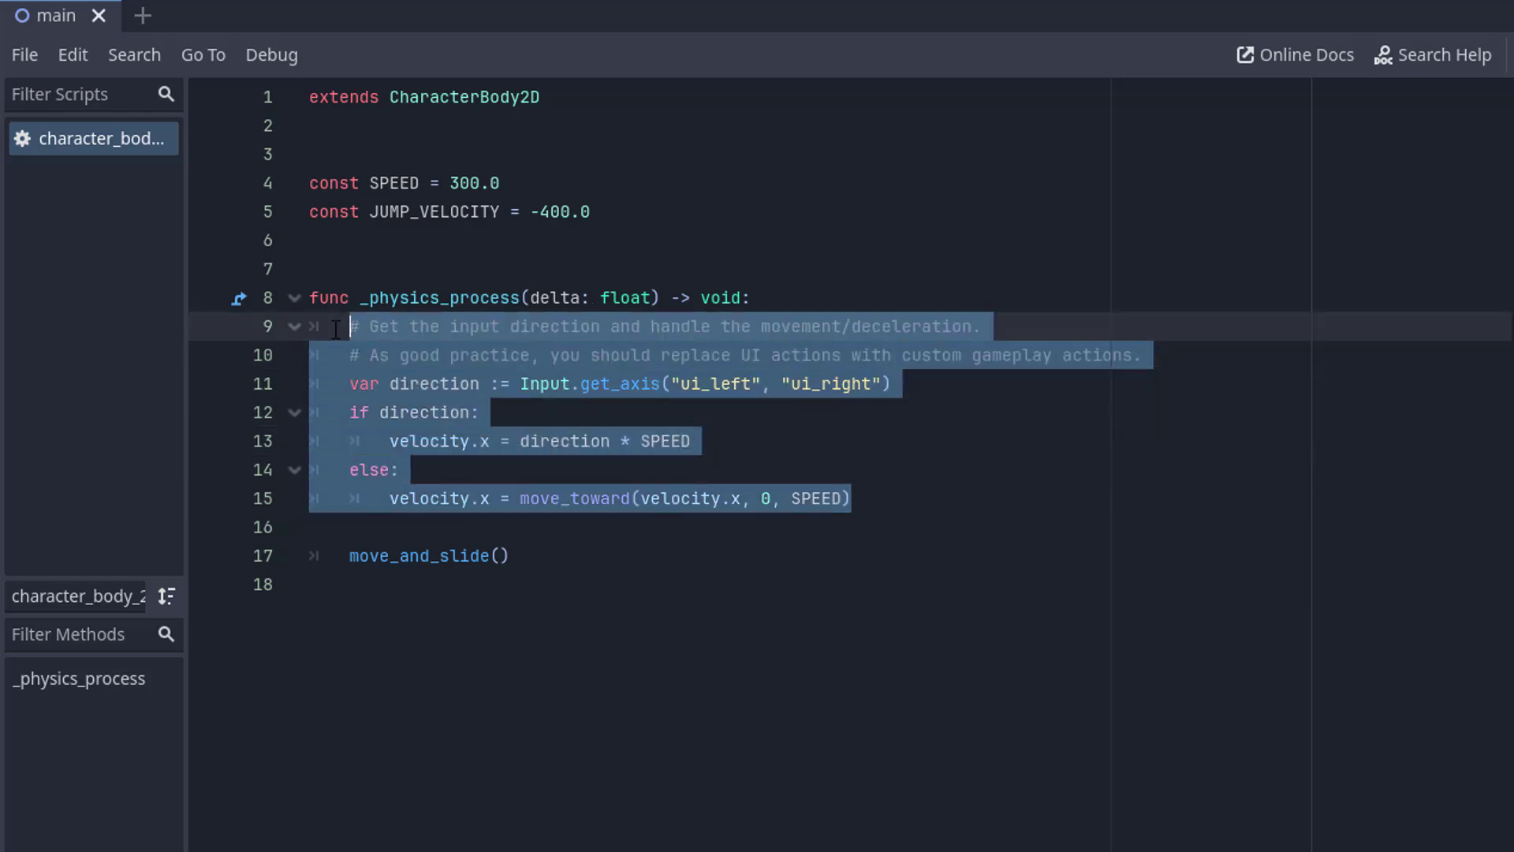
{"action": "left_click_drag", "start_coordinate": [851, 499], "coordinate": [354, 407]}
{"action": "left_click", "coordinate": [442, 412]}
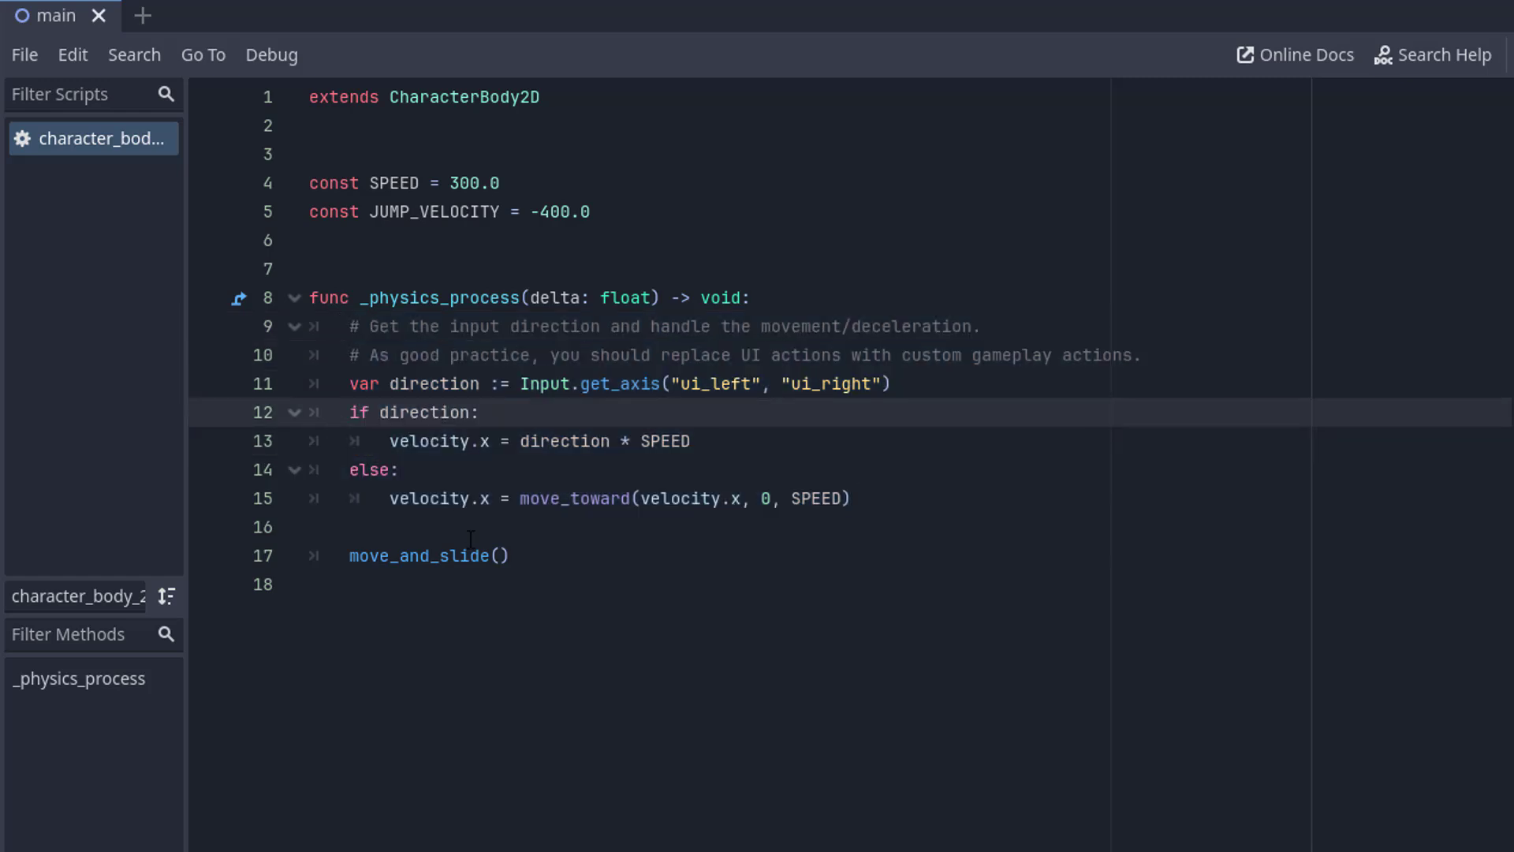
{"action": "left_click_drag", "start_coordinate": [511, 556], "coordinate": [349, 556]}
{"action": "left_click", "coordinate": [576, 538]}
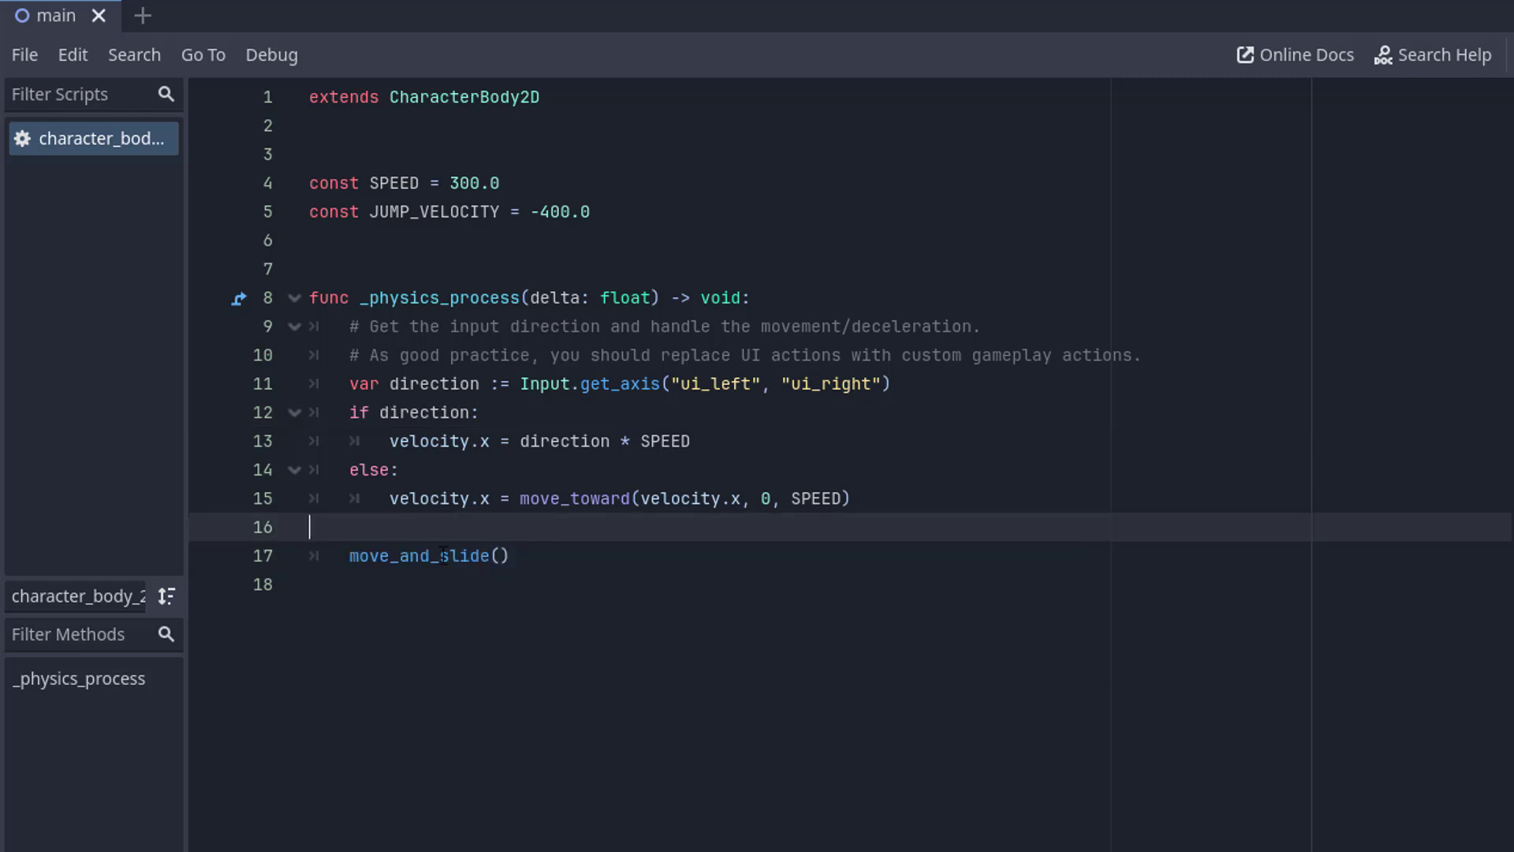
Look up the built-in documentation for move_and_slide(), return to the character script and highlight that call.
{"action": "left_click", "coordinate": [435, 559]}
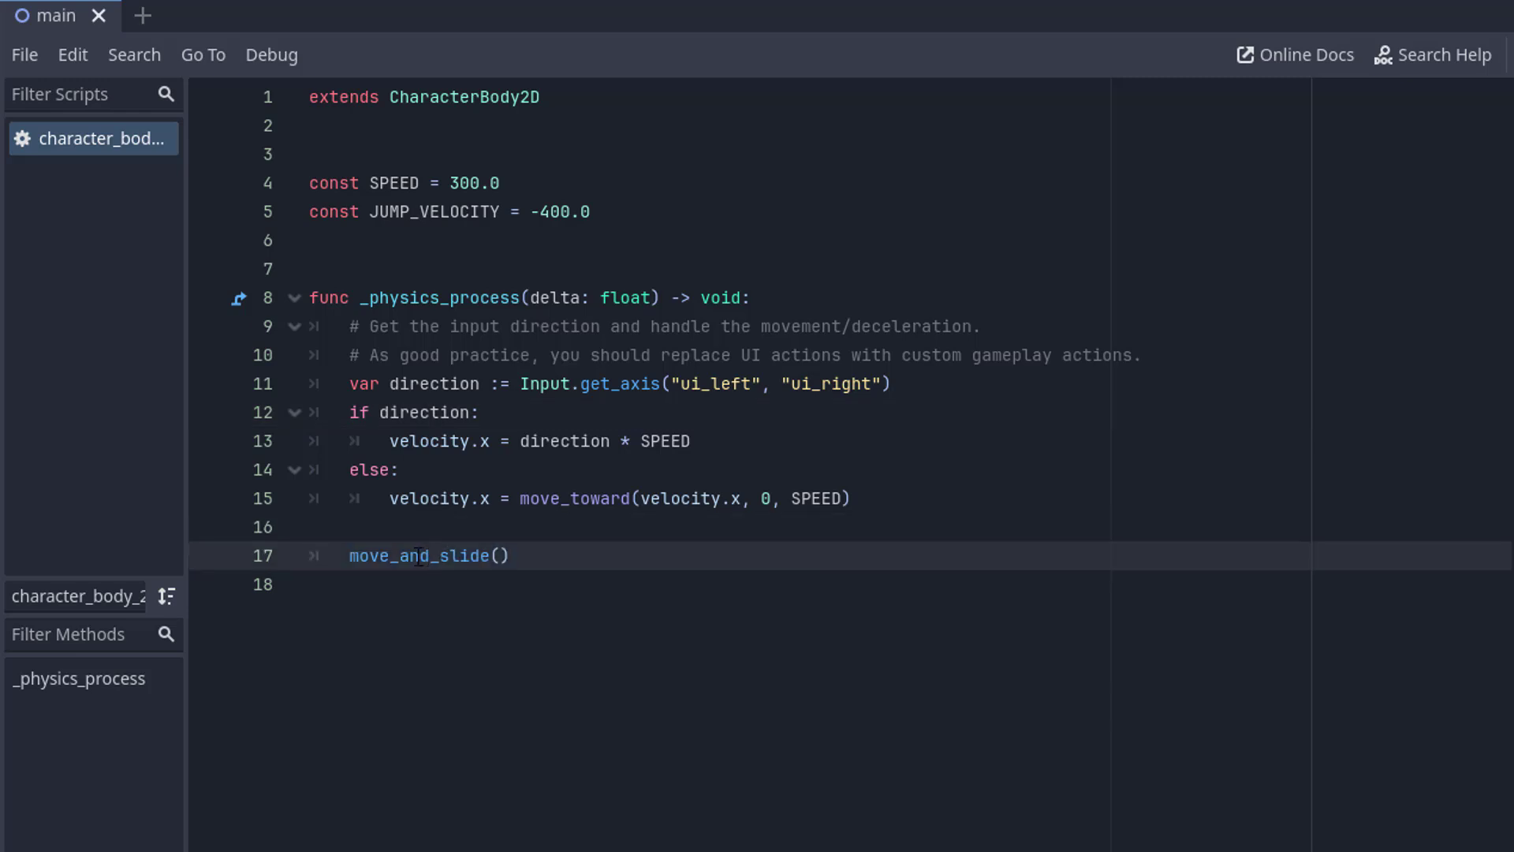
{"action": "key", "text": "BackSpace"}
{"action": "left_click", "coordinate": [466, 561], "text": "ctrl"}
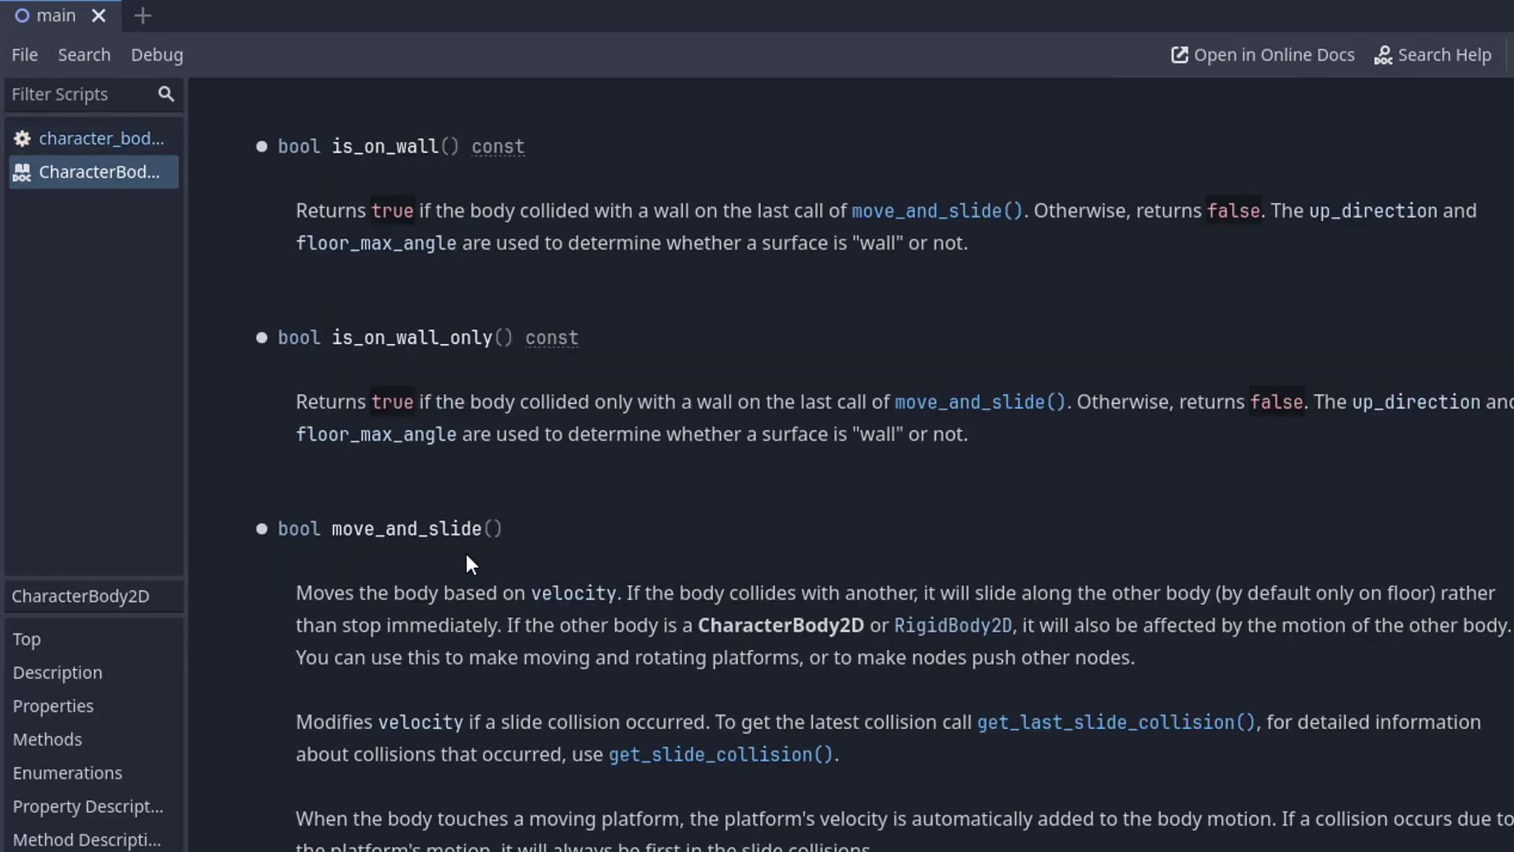
{"action": "left_click", "coordinate": [113, 177]}
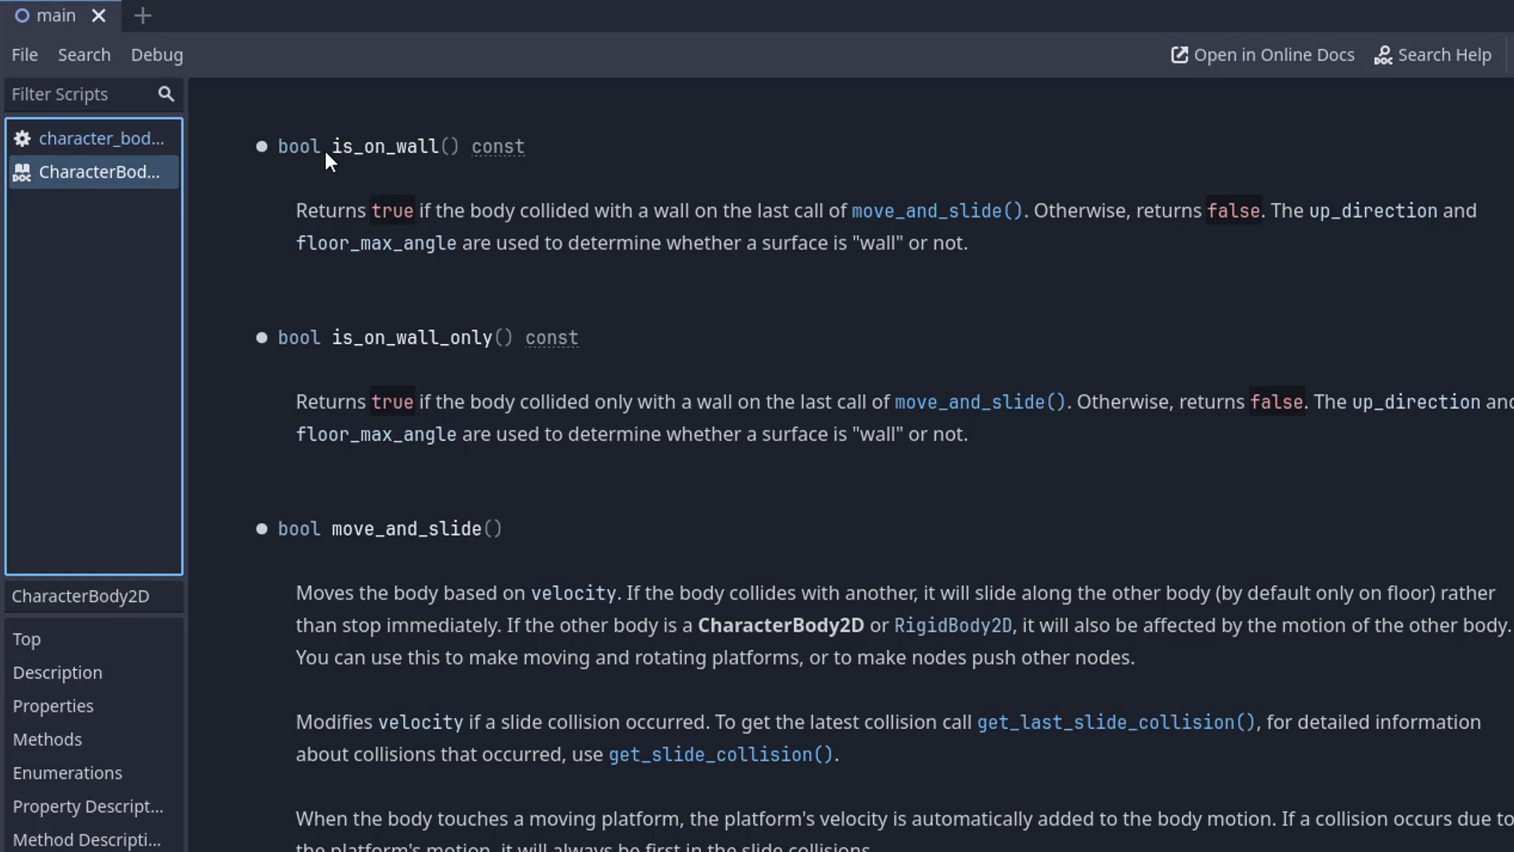
{"action": "left_click", "coordinate": [79, 140]}
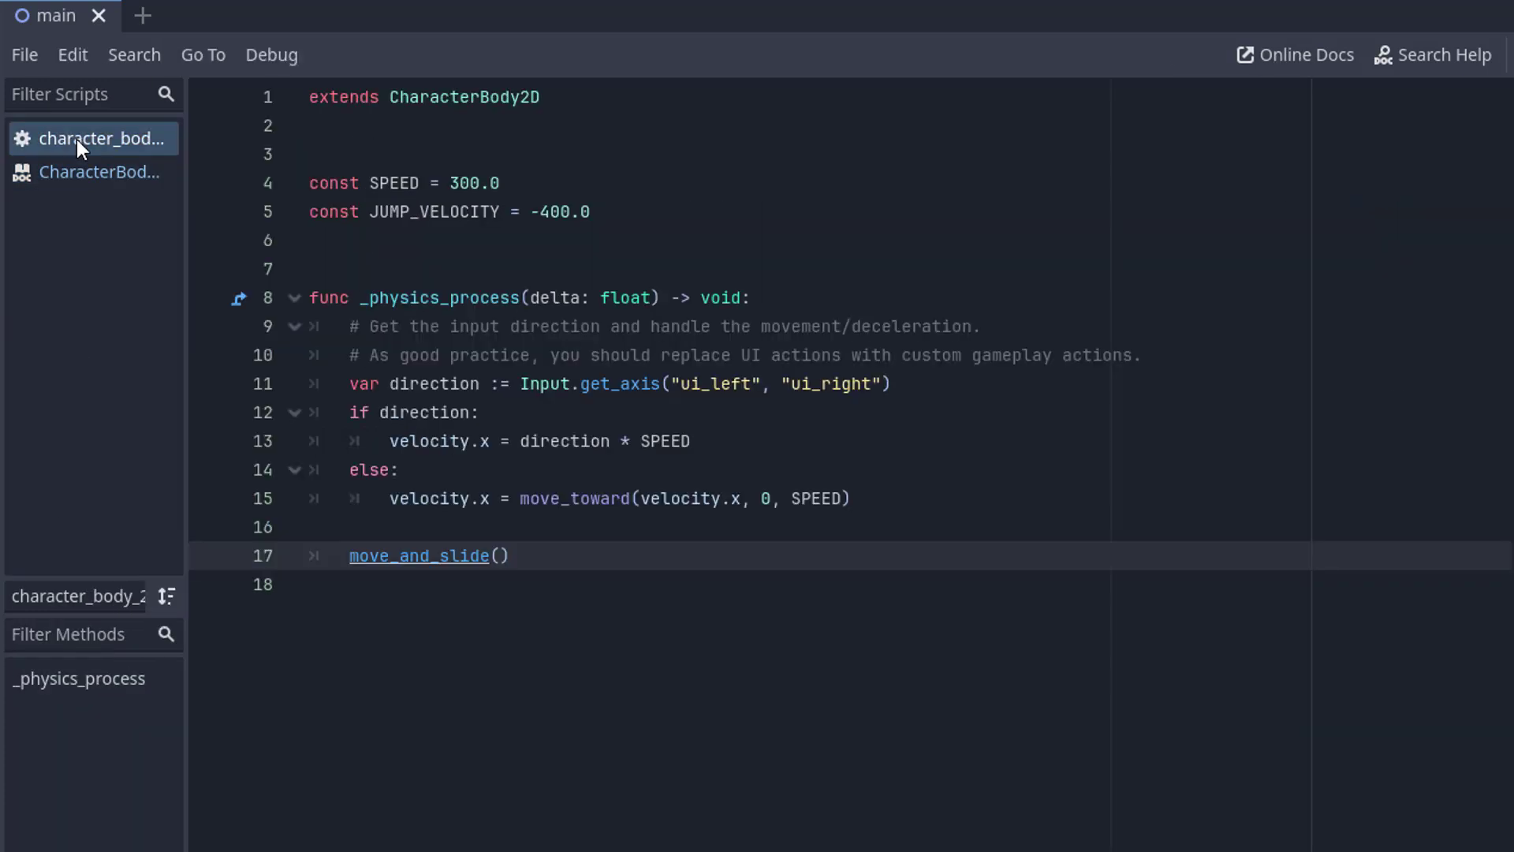
{"action": "left_click_drag", "start_coordinate": [521, 557], "coordinate": [350, 557]}
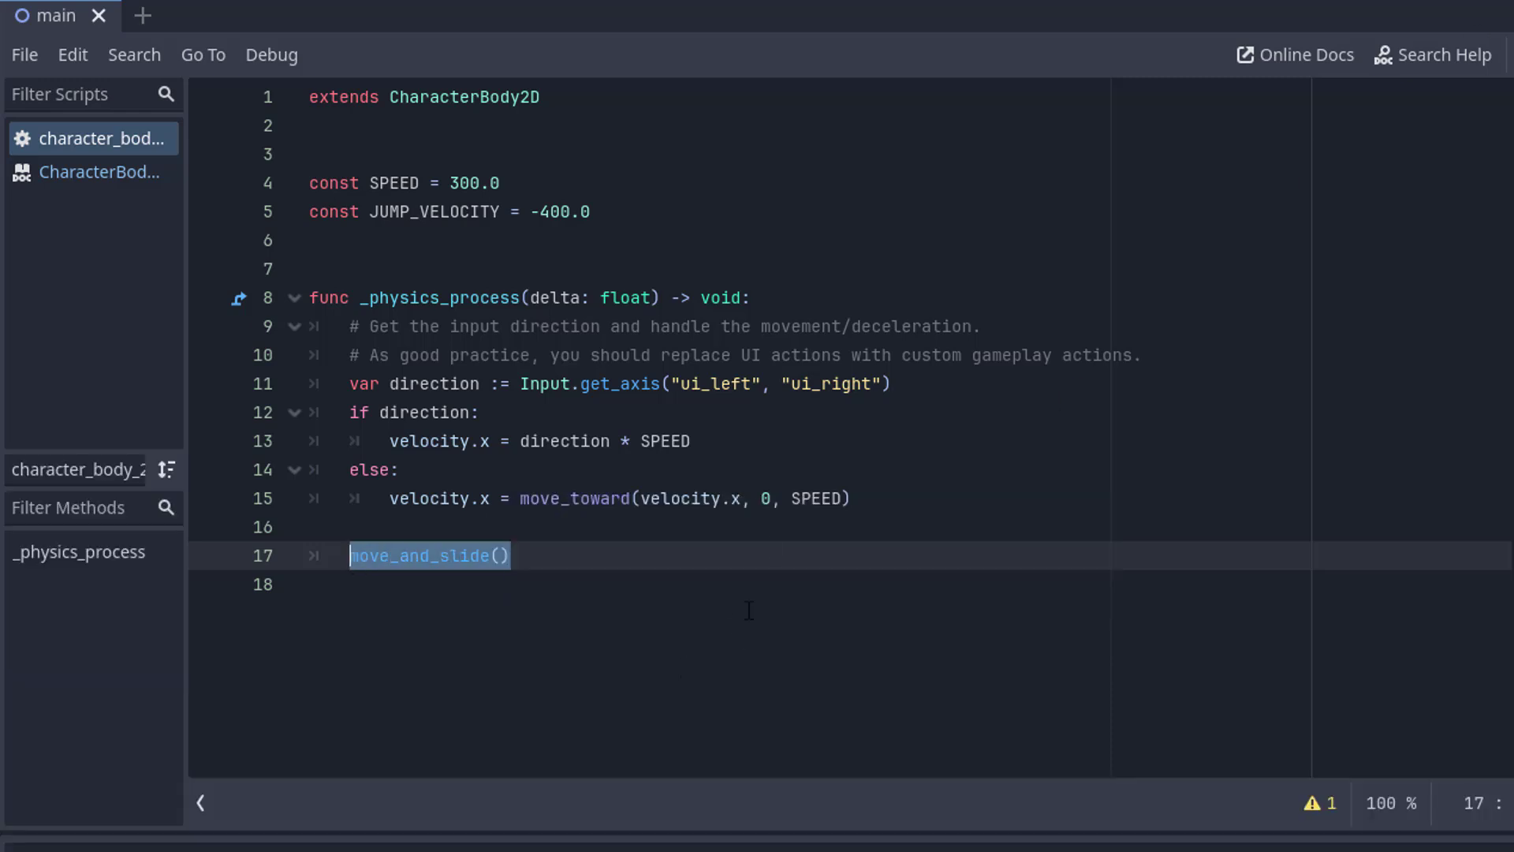
Run the project, test moving the character left and right, and close the game window.
{"action": "key", "text": "F5"}
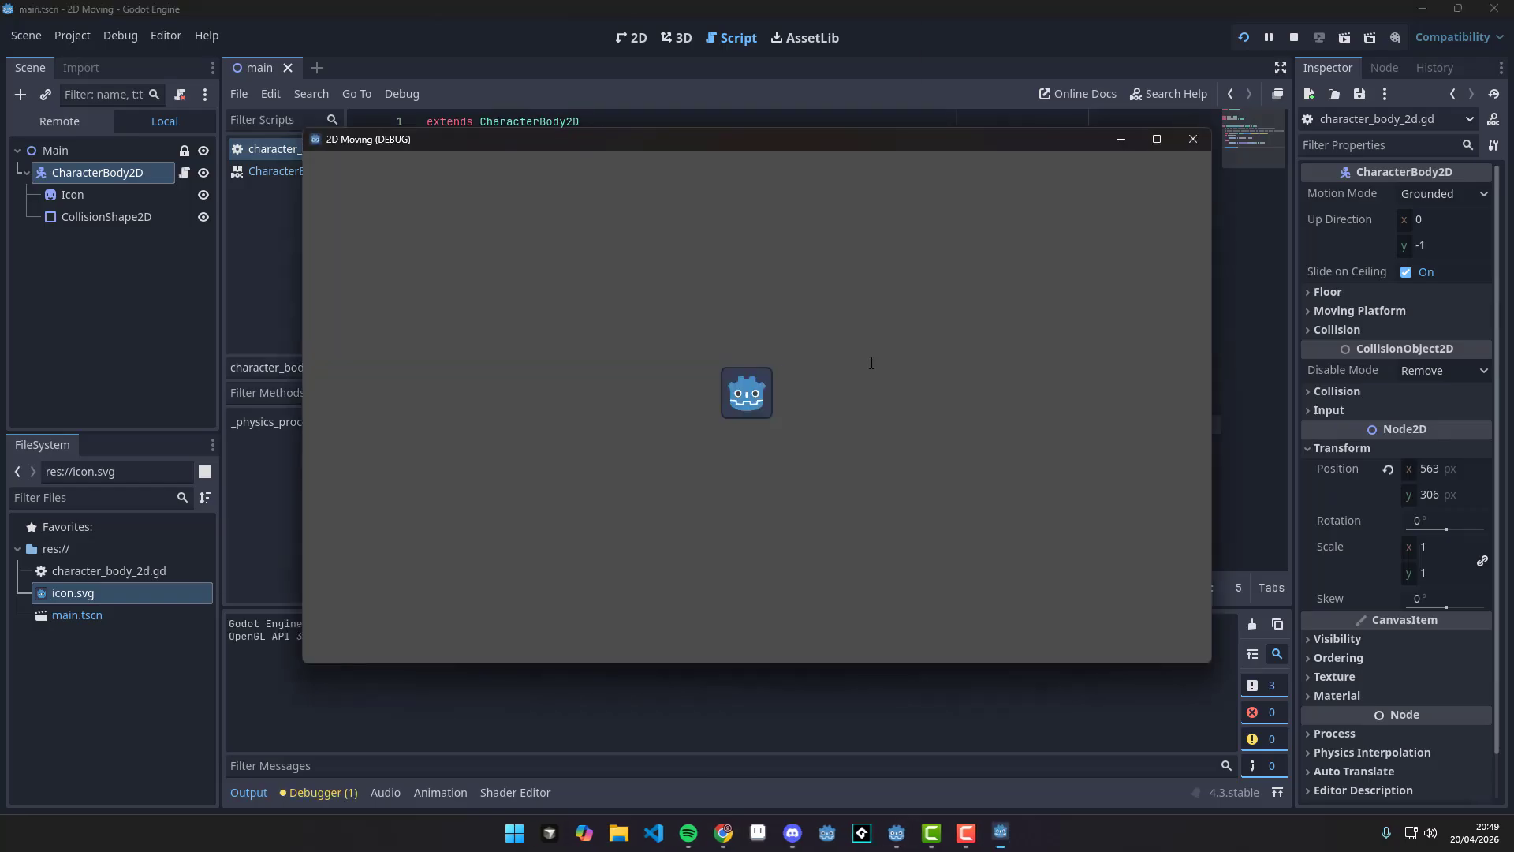
{"action": "key", "text": "Right"}
{"action": "key", "text": "Left"}
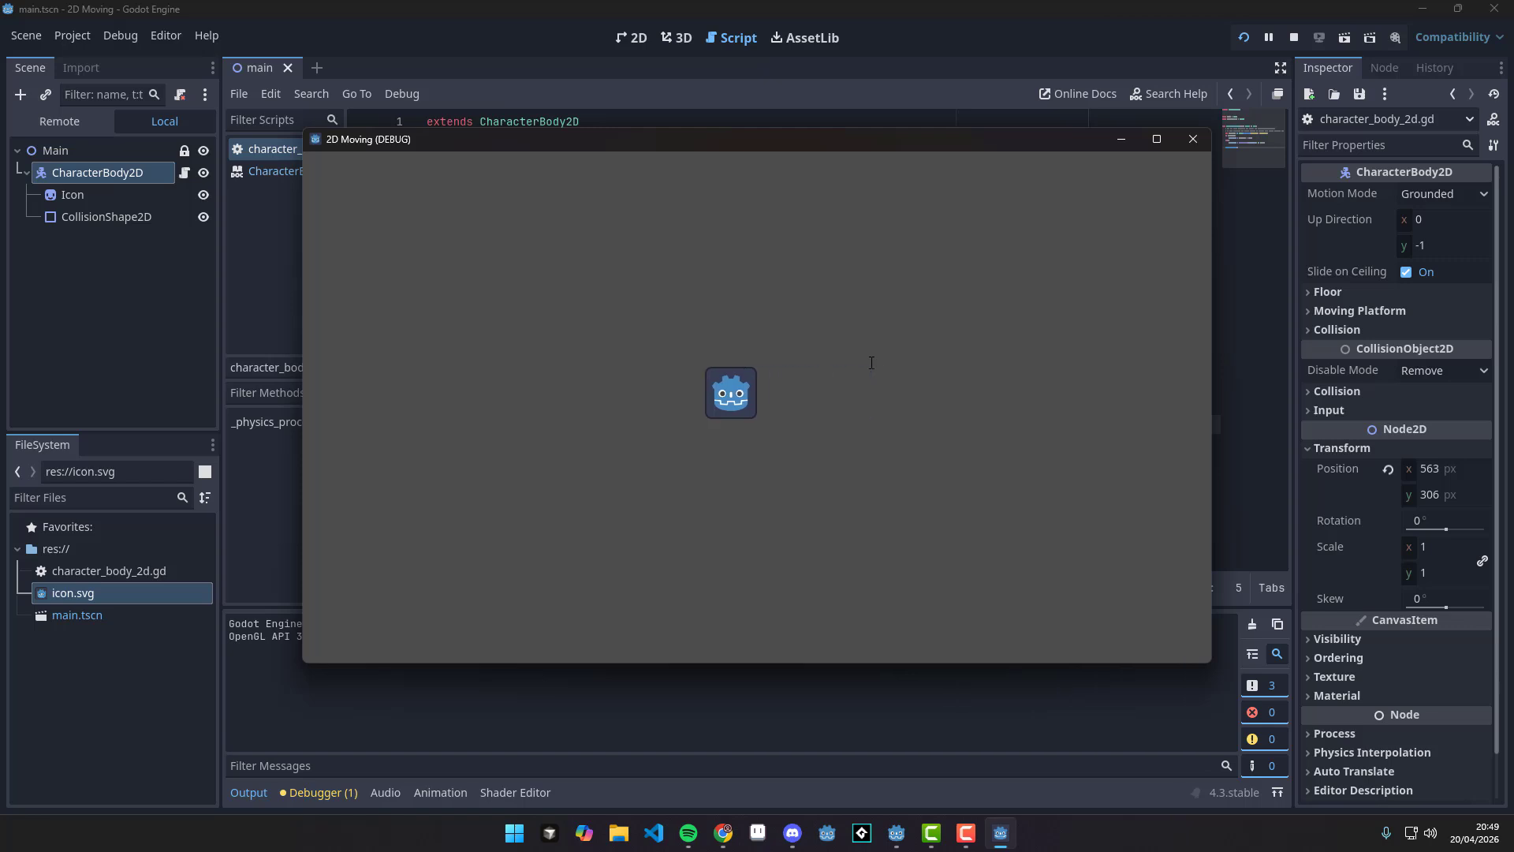
{"action": "key", "text": "Right"}
{"action": "key", "text": "Right"}
{"action": "key", "text": "Left"}
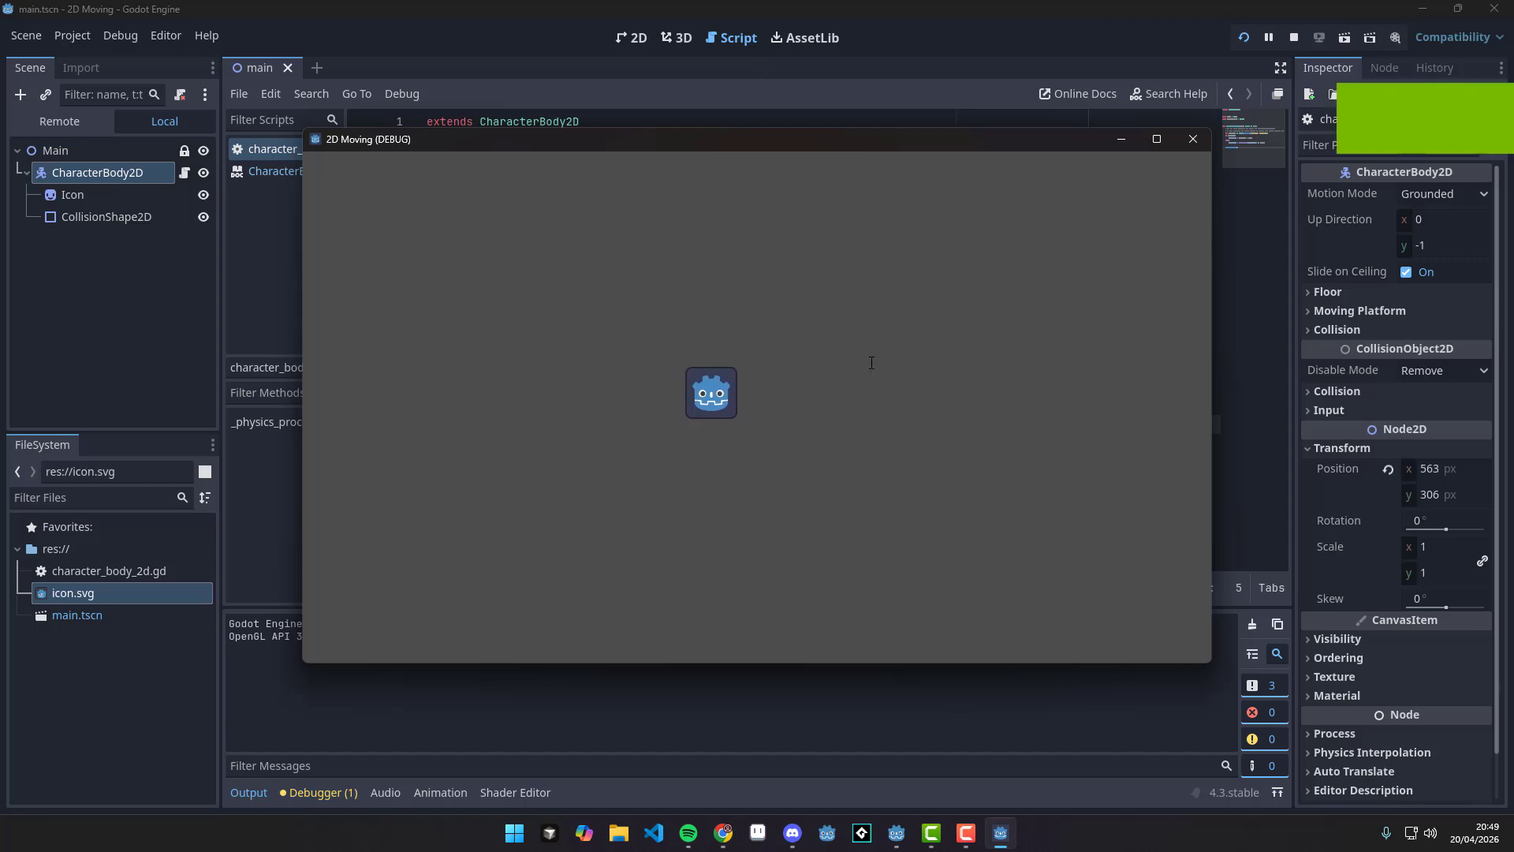
{"action": "key", "text": "Right"}
{"action": "key", "text": "Right"}
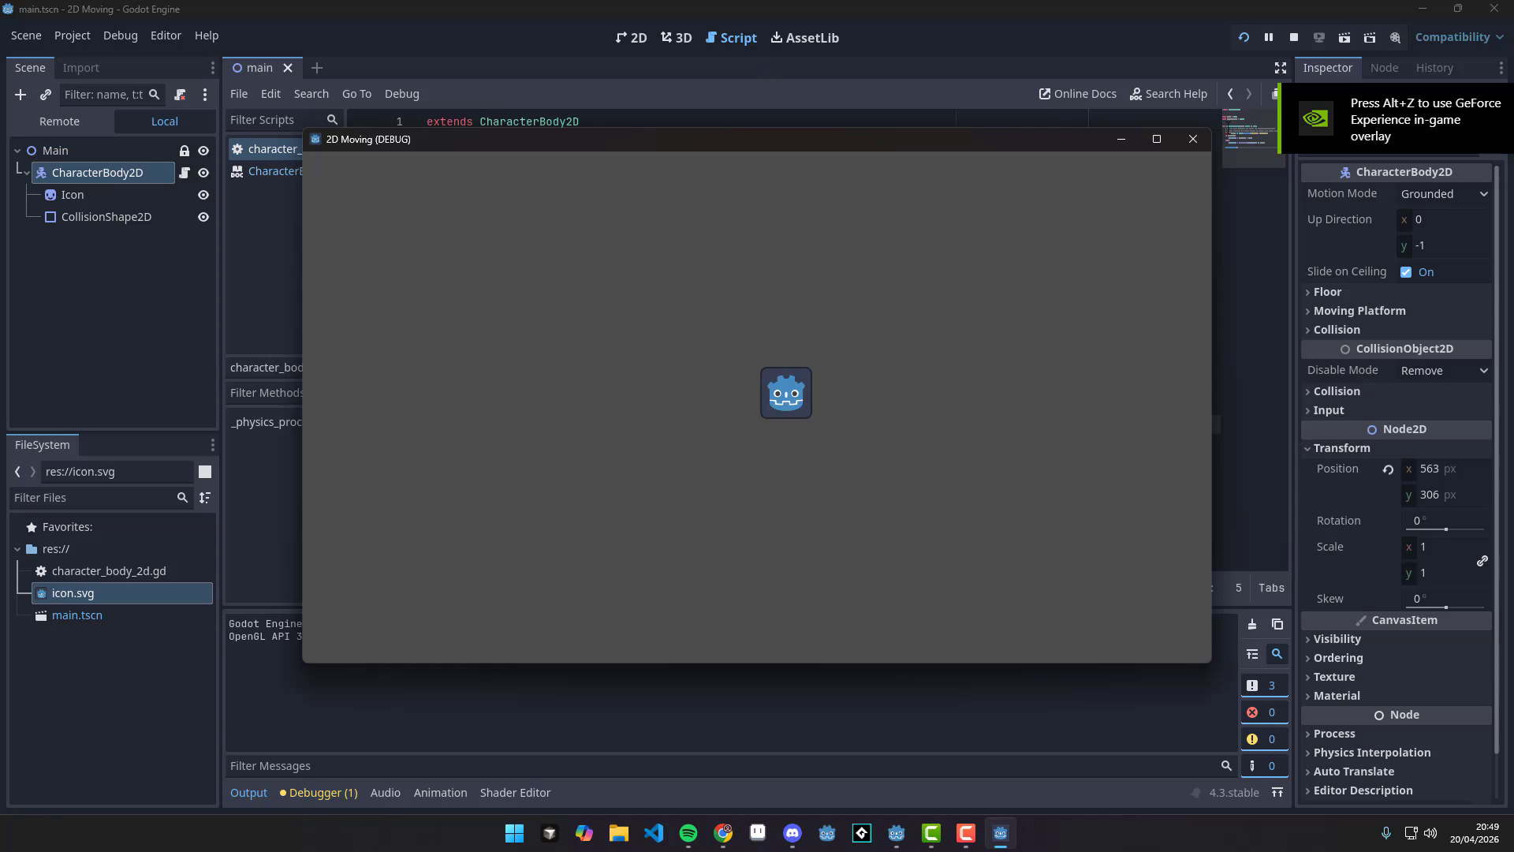
{"action": "left_click", "coordinate": [1192, 139]}
Undo the script edits to restore the deleted jump and gravity blocks in _physics_process.
{"action": "left_click", "coordinate": [747, 457]}
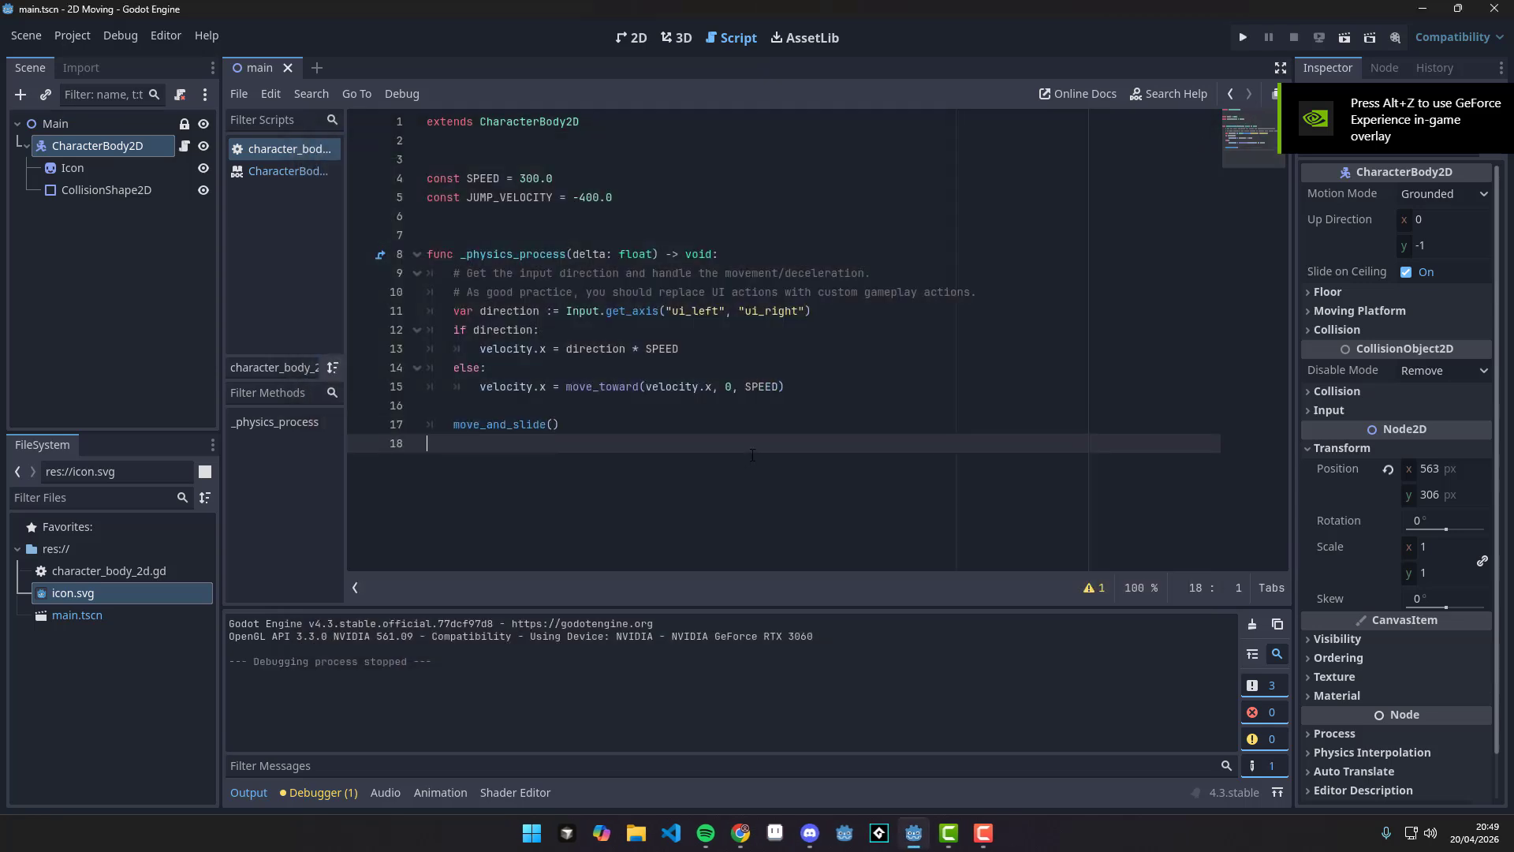
{"action": "left_click", "coordinate": [507, 425]}
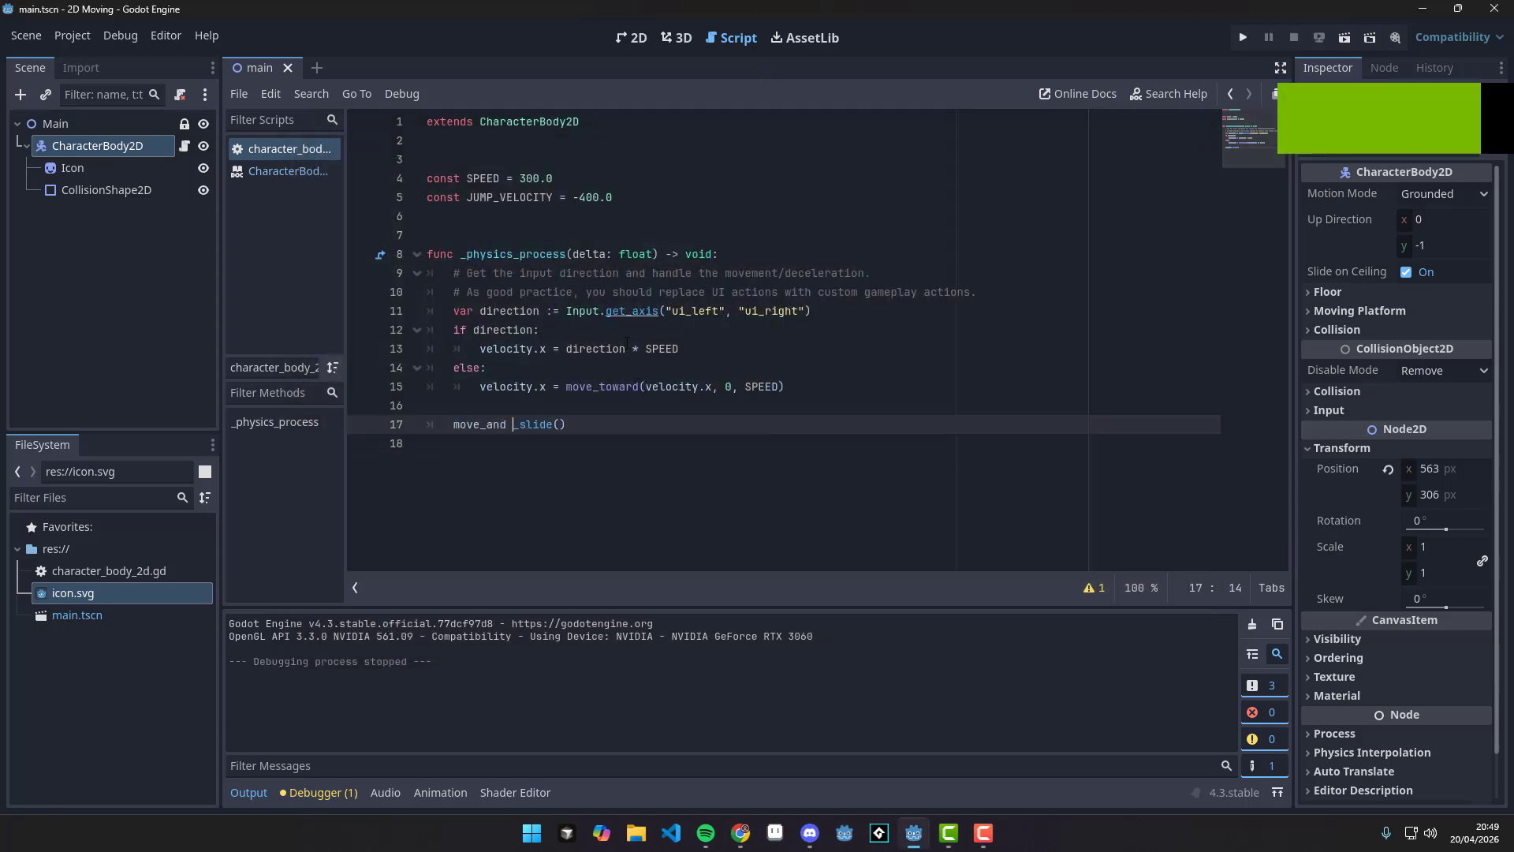
{"action": "key", "text": "ctrl+z"}
{"action": "key", "text": "ctrl+z"}
{"action": "key", "text": "ctrl+z"}
{"action": "key", "text": "ctrl+z"}
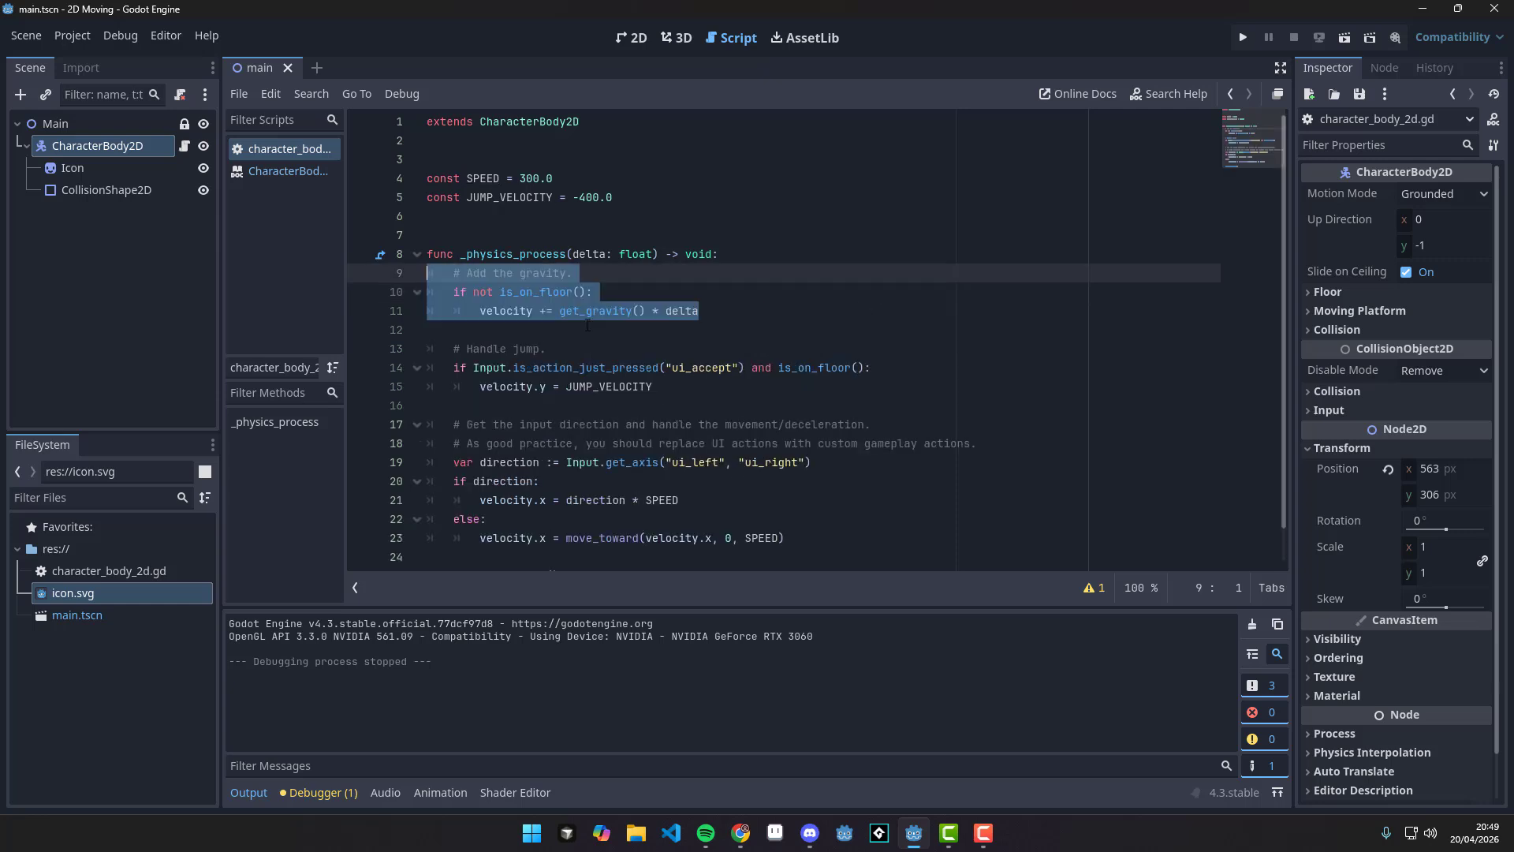
Highlight the gravity and jump blocks in the character script, run the project and close the game window.
{"action": "left_click", "coordinate": [854, 234]}
{"action": "left_click_drag", "start_coordinate": [454, 273], "coordinate": [770, 311]}
{"action": "left_click_drag", "start_coordinate": [454, 348], "coordinate": [765, 389]}
{"action": "left_click", "coordinate": [688, 392]}
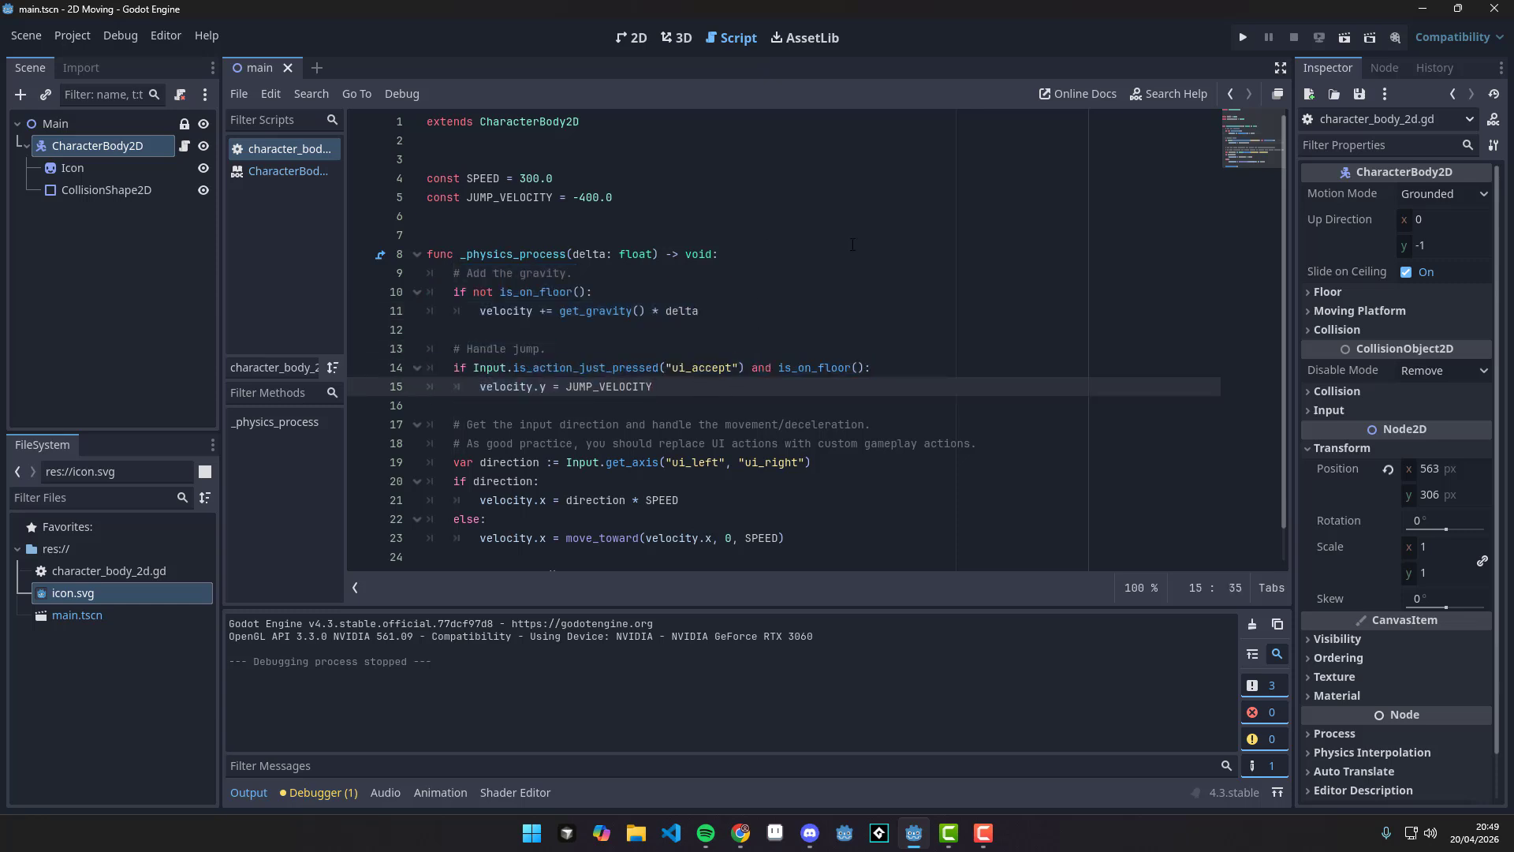
{"action": "left_click", "coordinate": [1243, 38]}
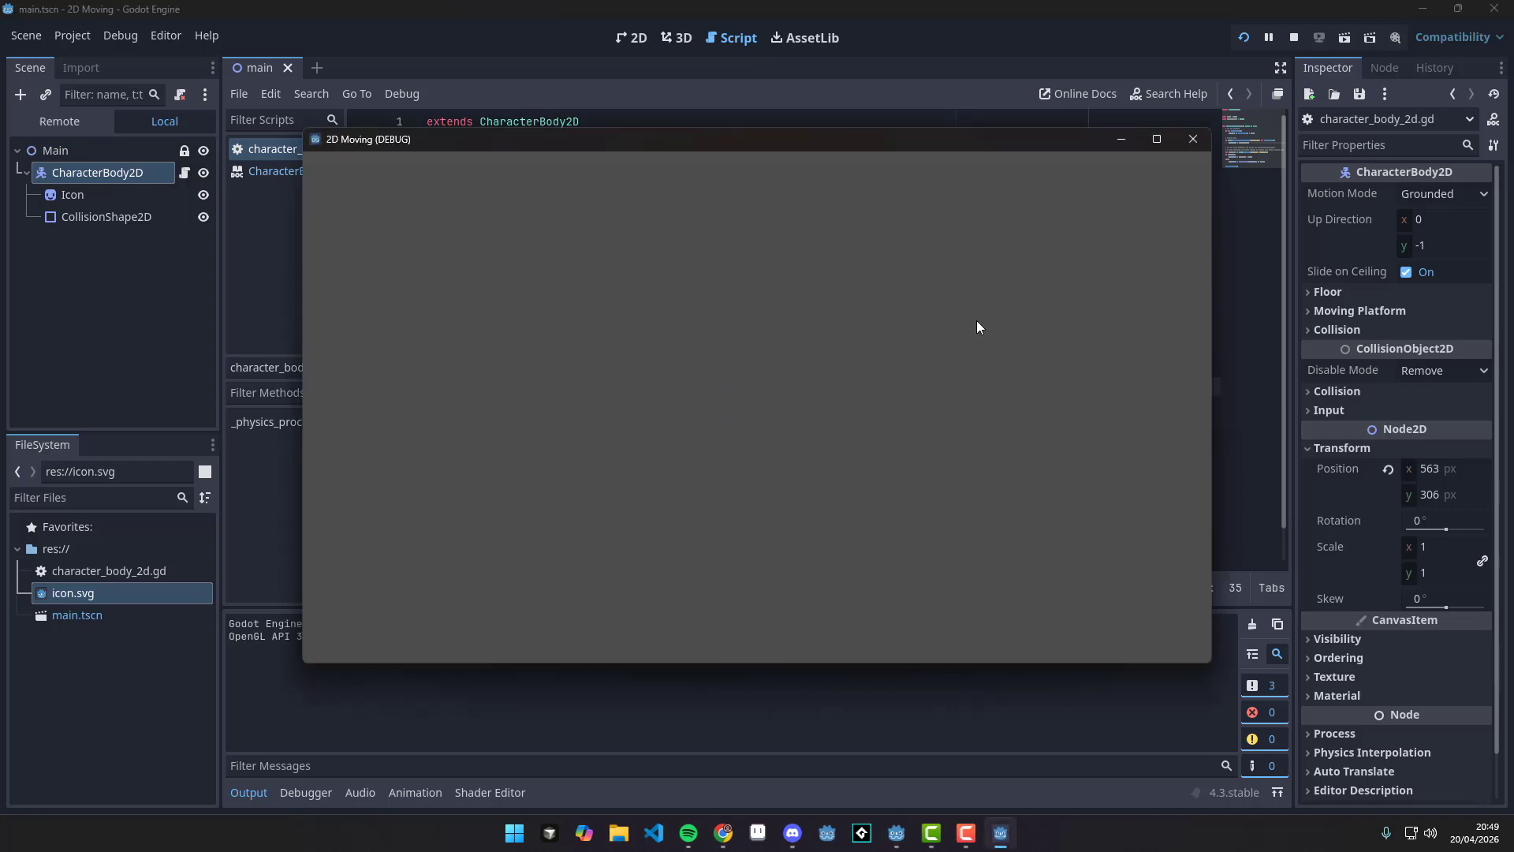
{"action": "left_click", "coordinate": [1191, 140]}
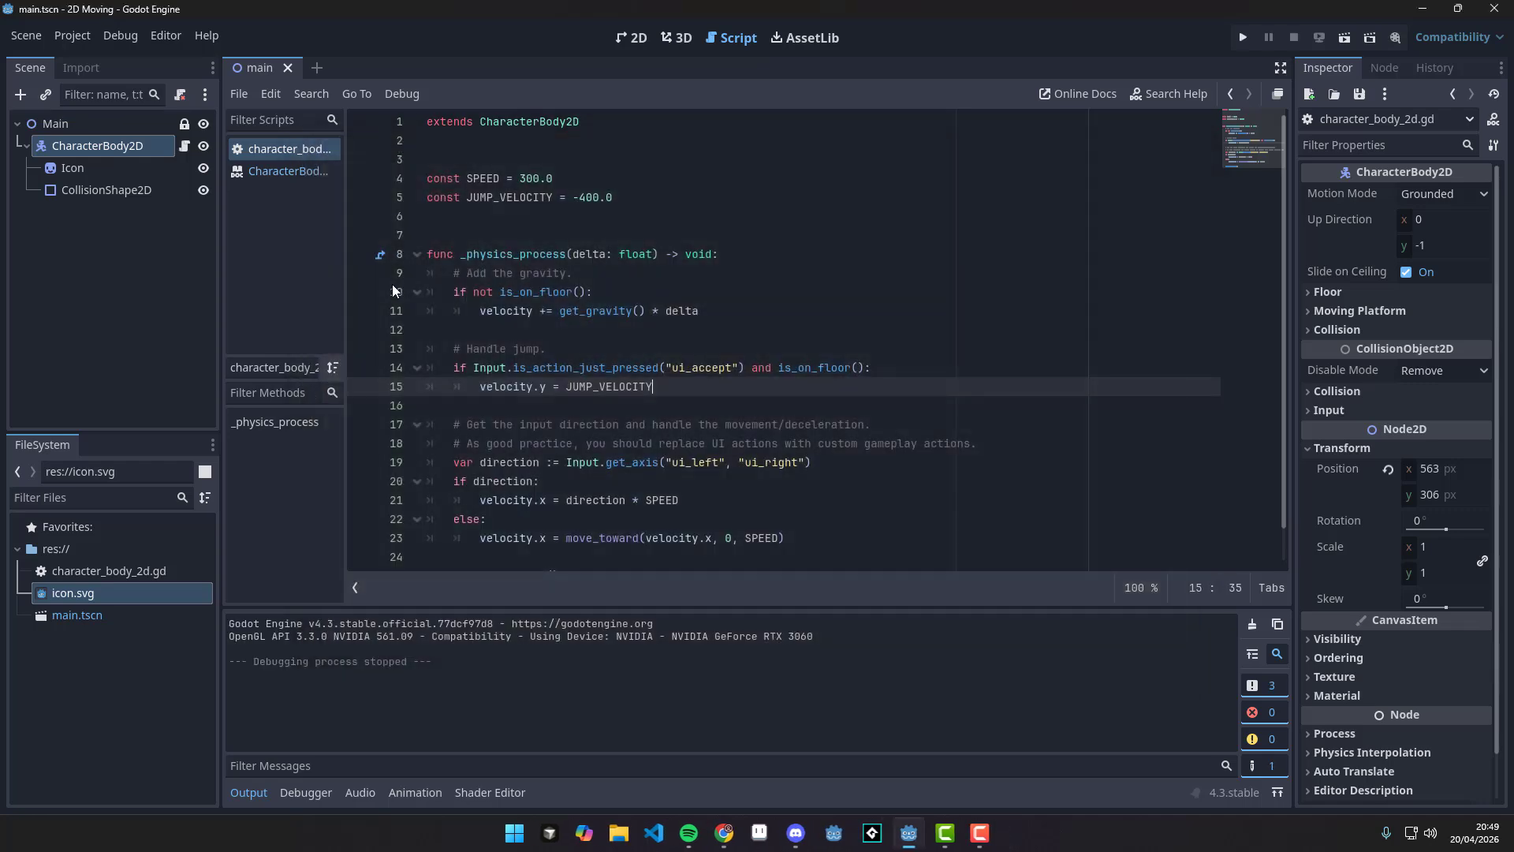
In the 2D view, collapse CharacterBody2D and search the node types for body2d to add a node under Main.
{"action": "left_click", "coordinate": [631, 38]}
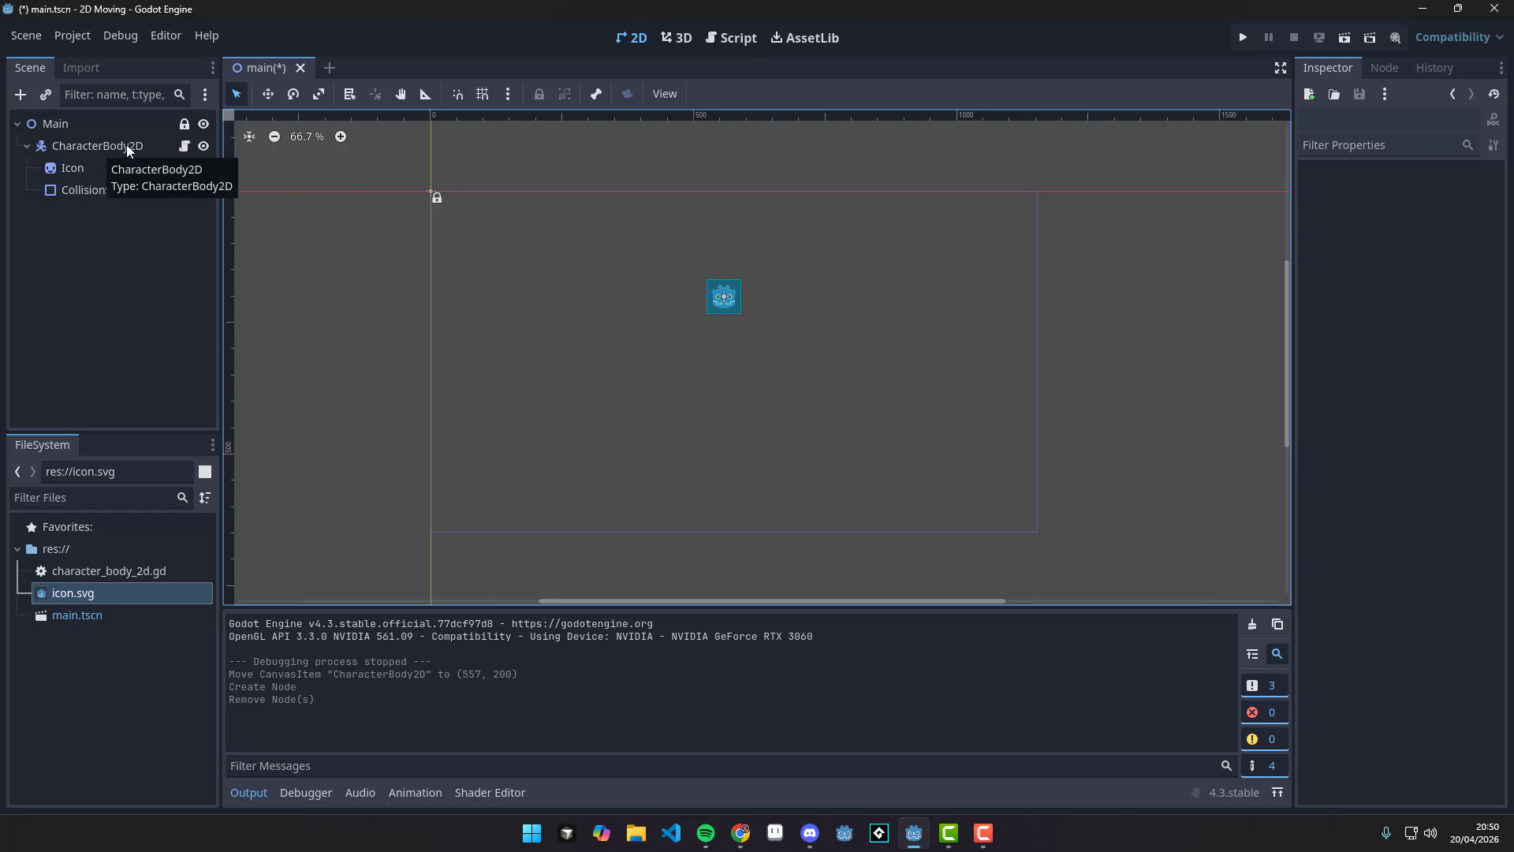
{"action": "left_click", "coordinate": [28, 147]}
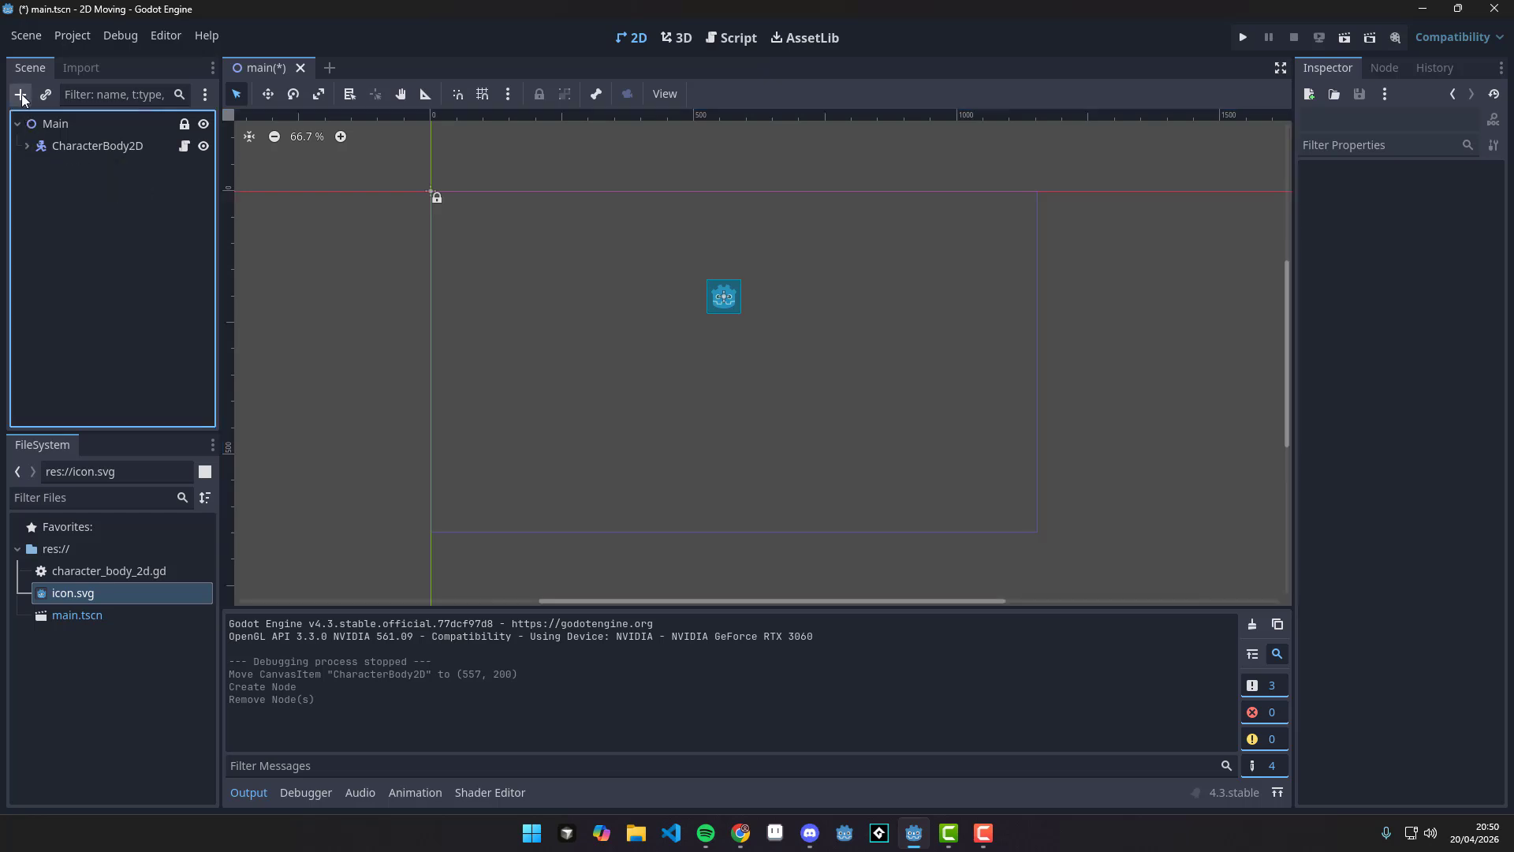
{"action": "left_click", "coordinate": [55, 124]}
{"action": "left_click", "coordinate": [21, 93]}
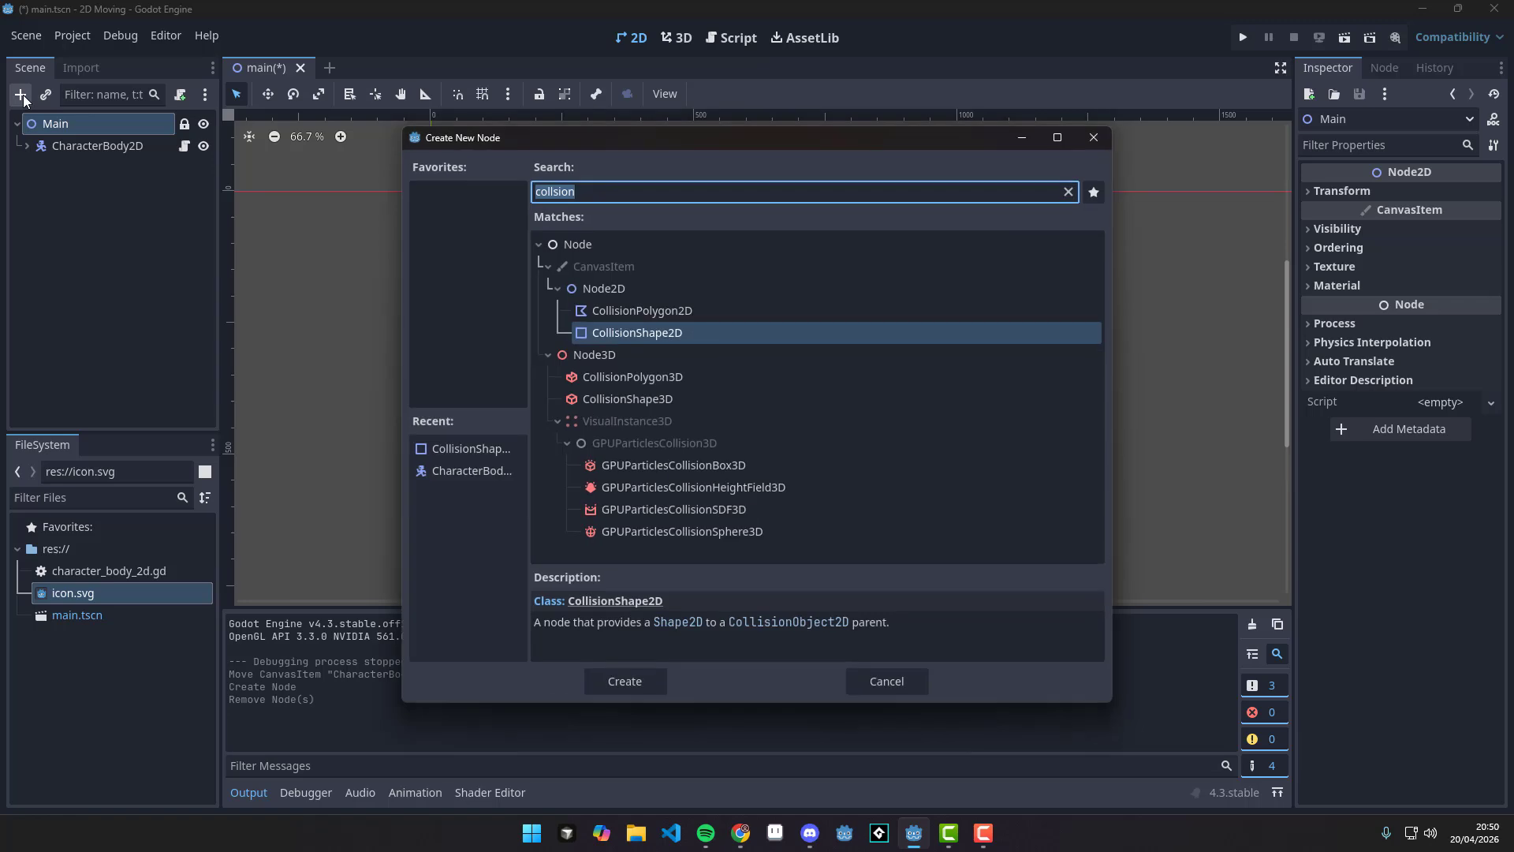
{"action": "type", "text": "body2d"}
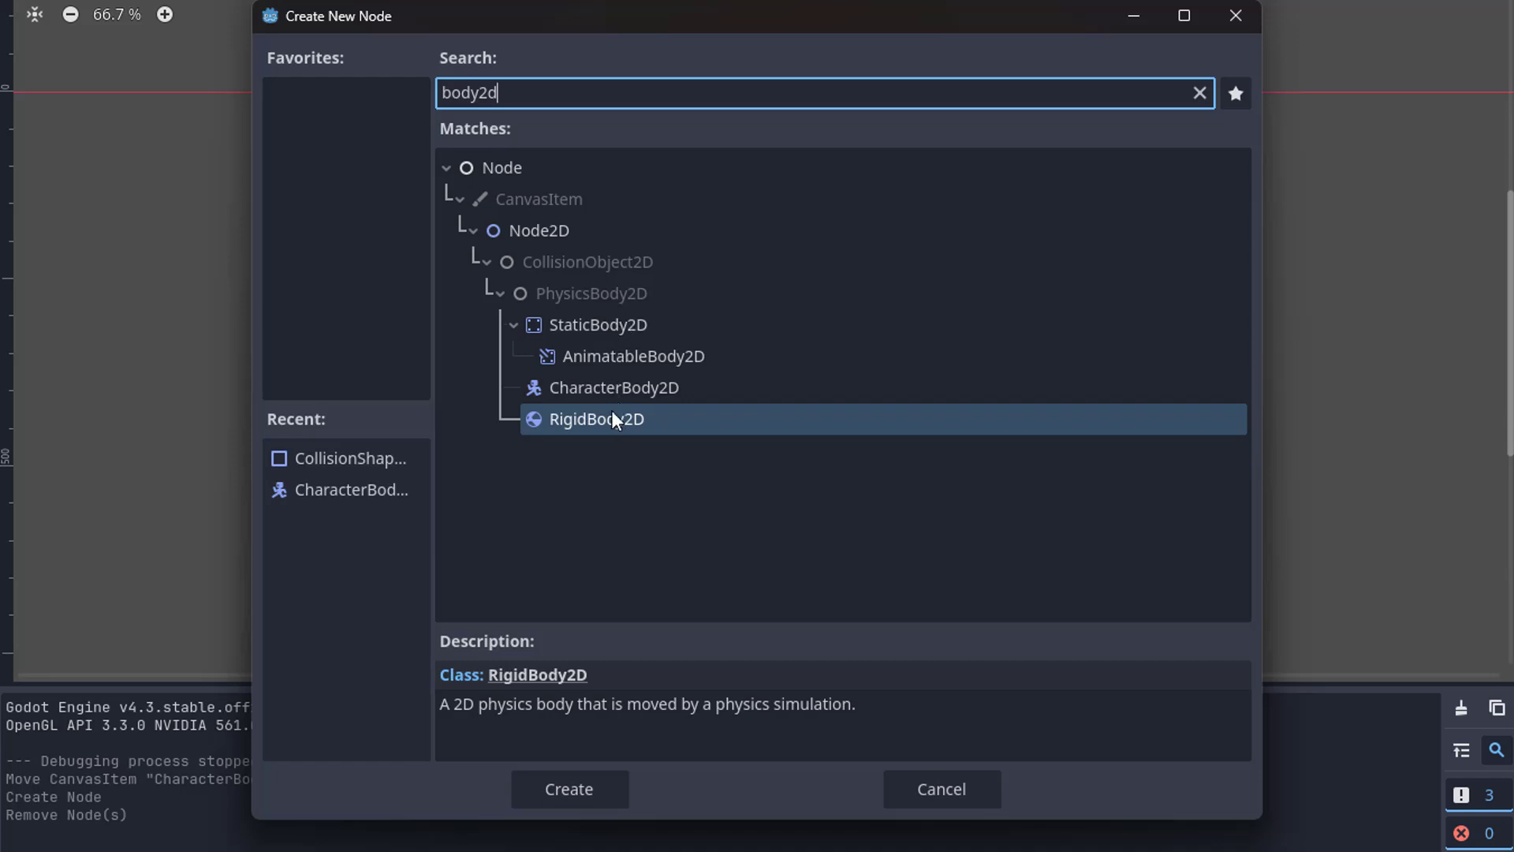
Compare the descriptions of the CharacterBody2D, StaticBody2D and AnimatableBody2D node types.
{"action": "left_click", "coordinate": [599, 386]}
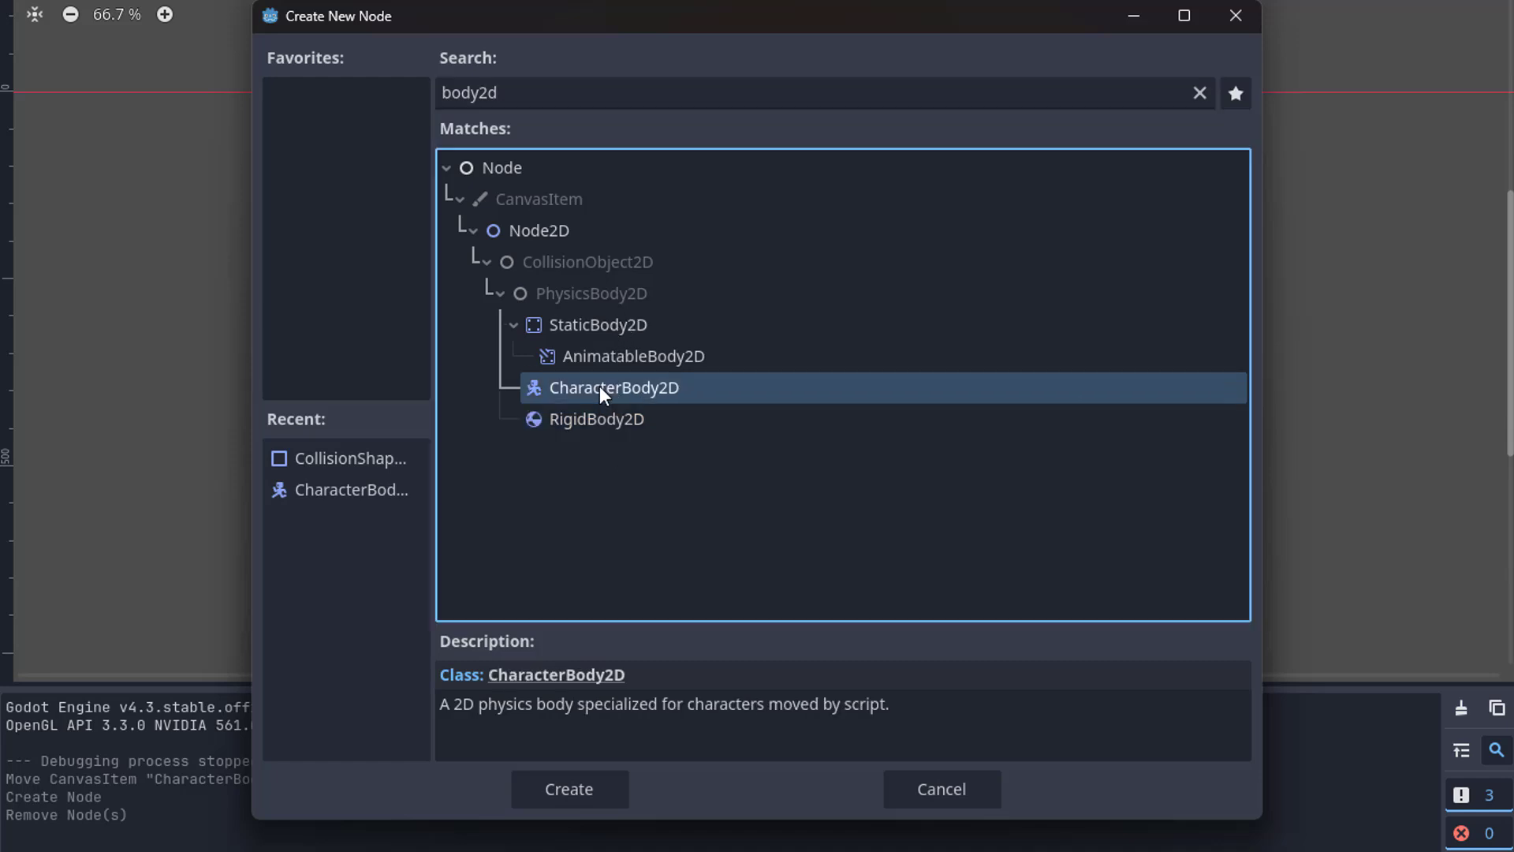
{"action": "left_click", "coordinate": [605, 331]}
{"action": "left_click", "coordinate": [603, 359]}
{"action": "left_click", "coordinate": [600, 384]}
{"action": "left_click", "coordinate": [604, 357]}
{"action": "left_click", "coordinate": [604, 329]}
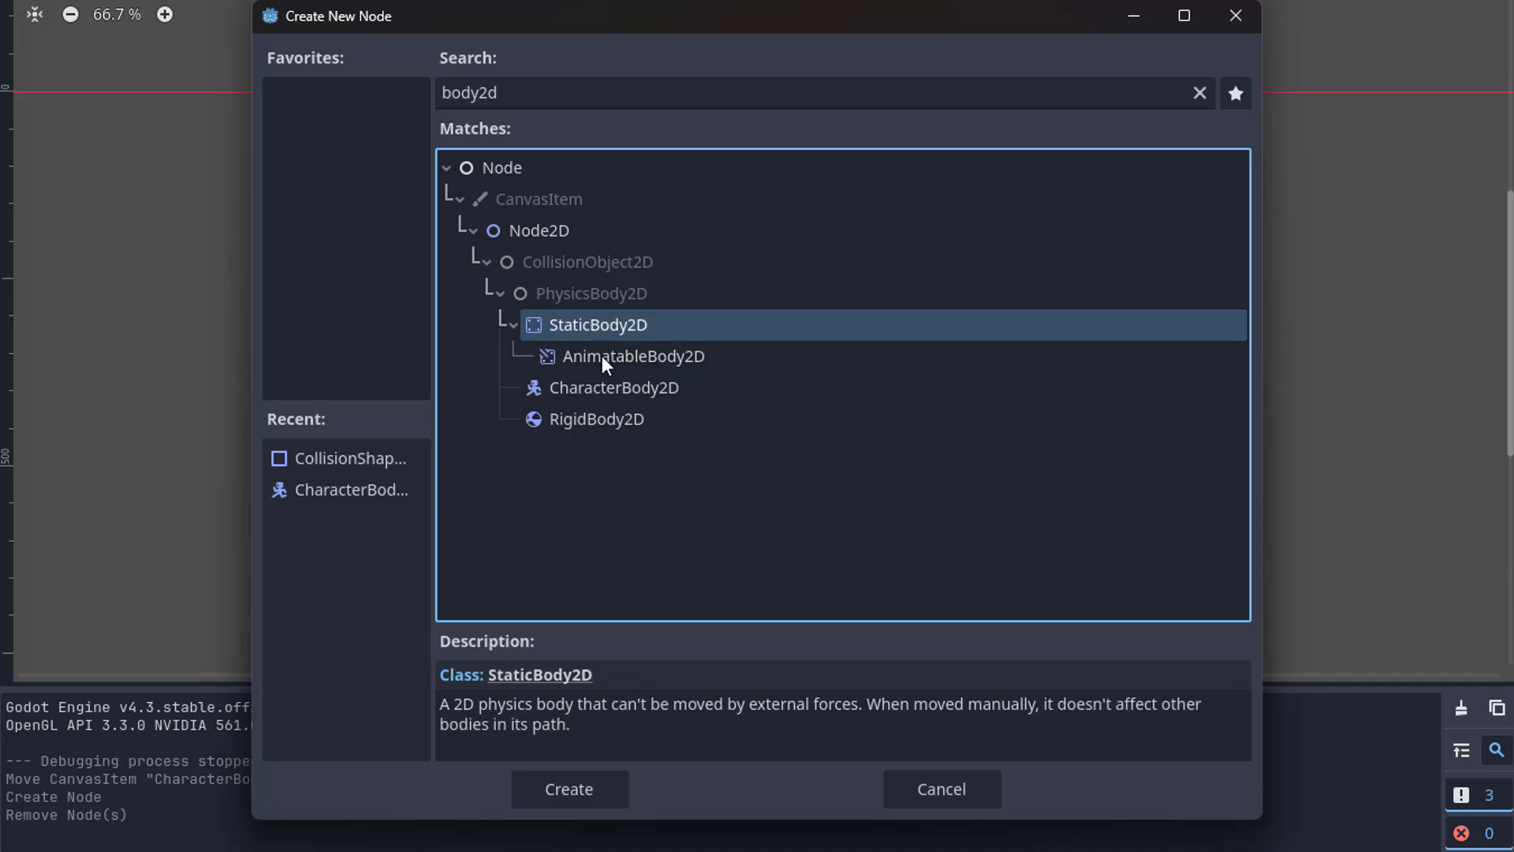
{"action": "left_click", "coordinate": [603, 357]}
{"action": "left_click", "coordinate": [602, 390]}
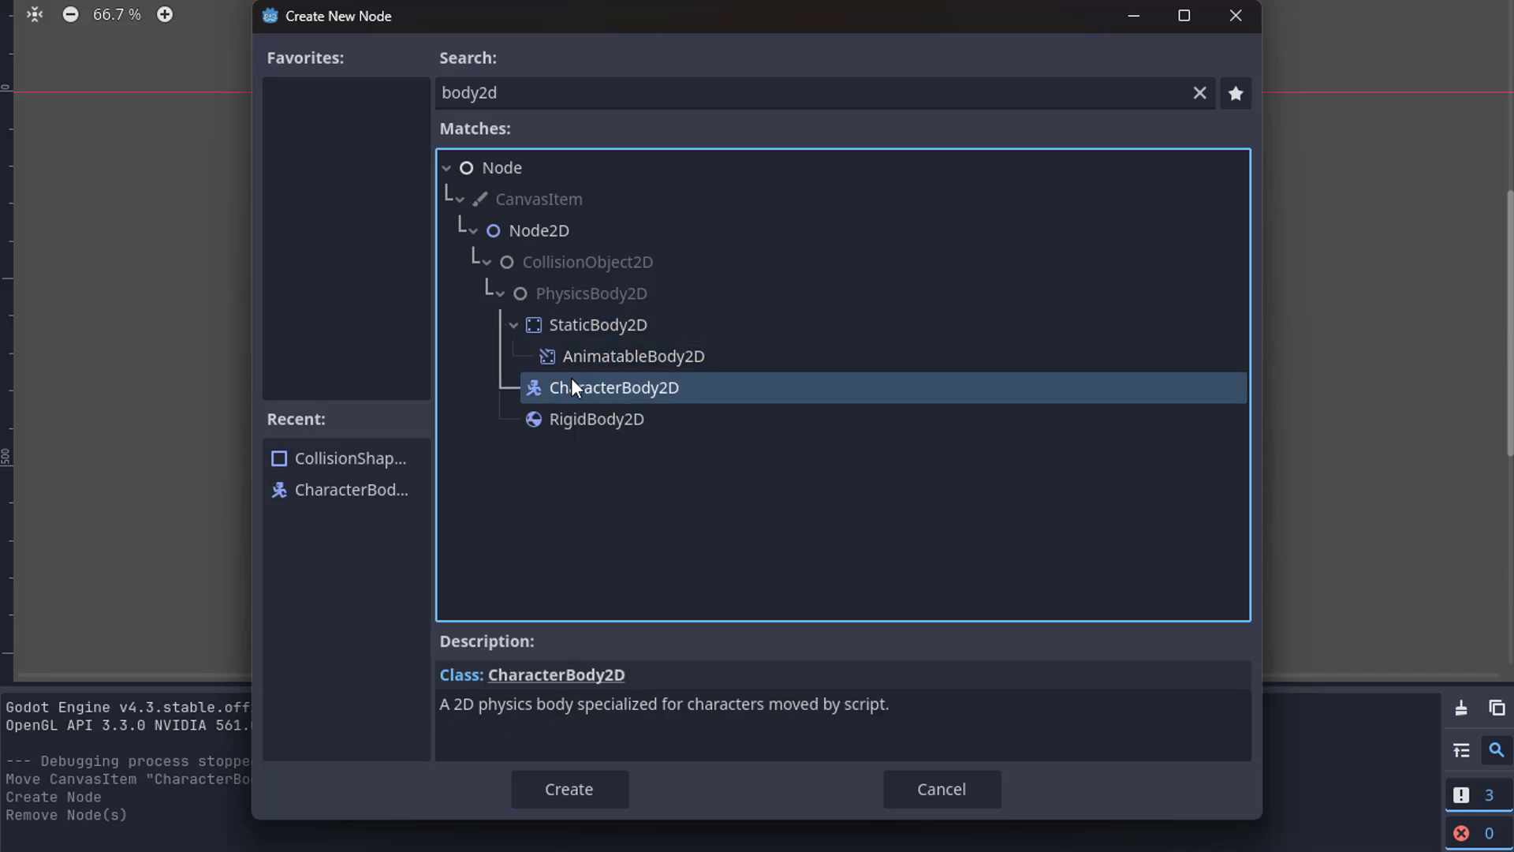
Create a StaticBody2D as a child of Main and check its configuration warning.
{"action": "left_click", "coordinate": [575, 323]}
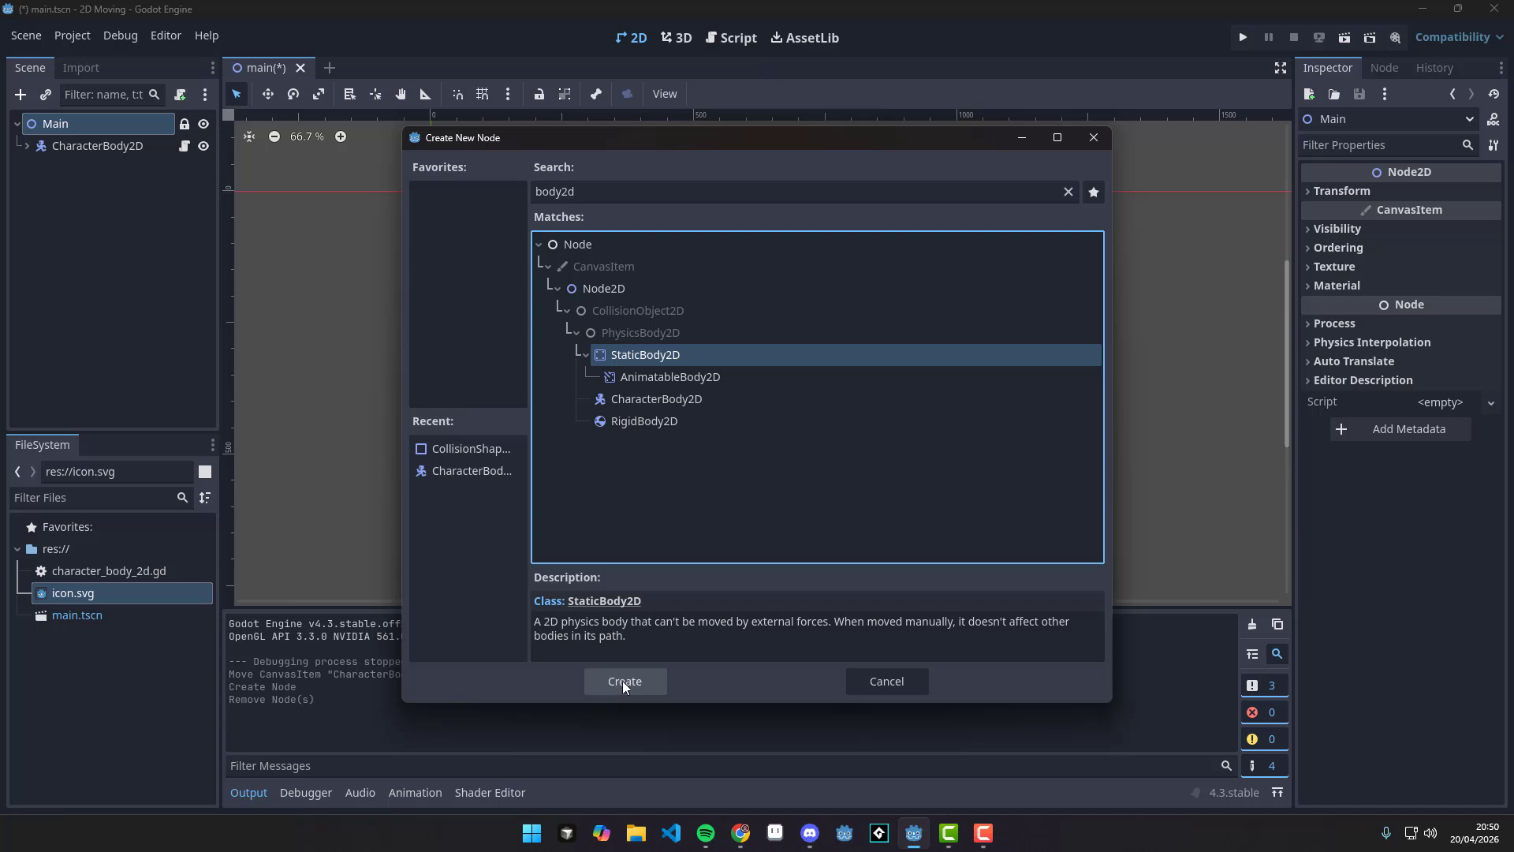
{"action": "left_click", "coordinate": [623, 680]}
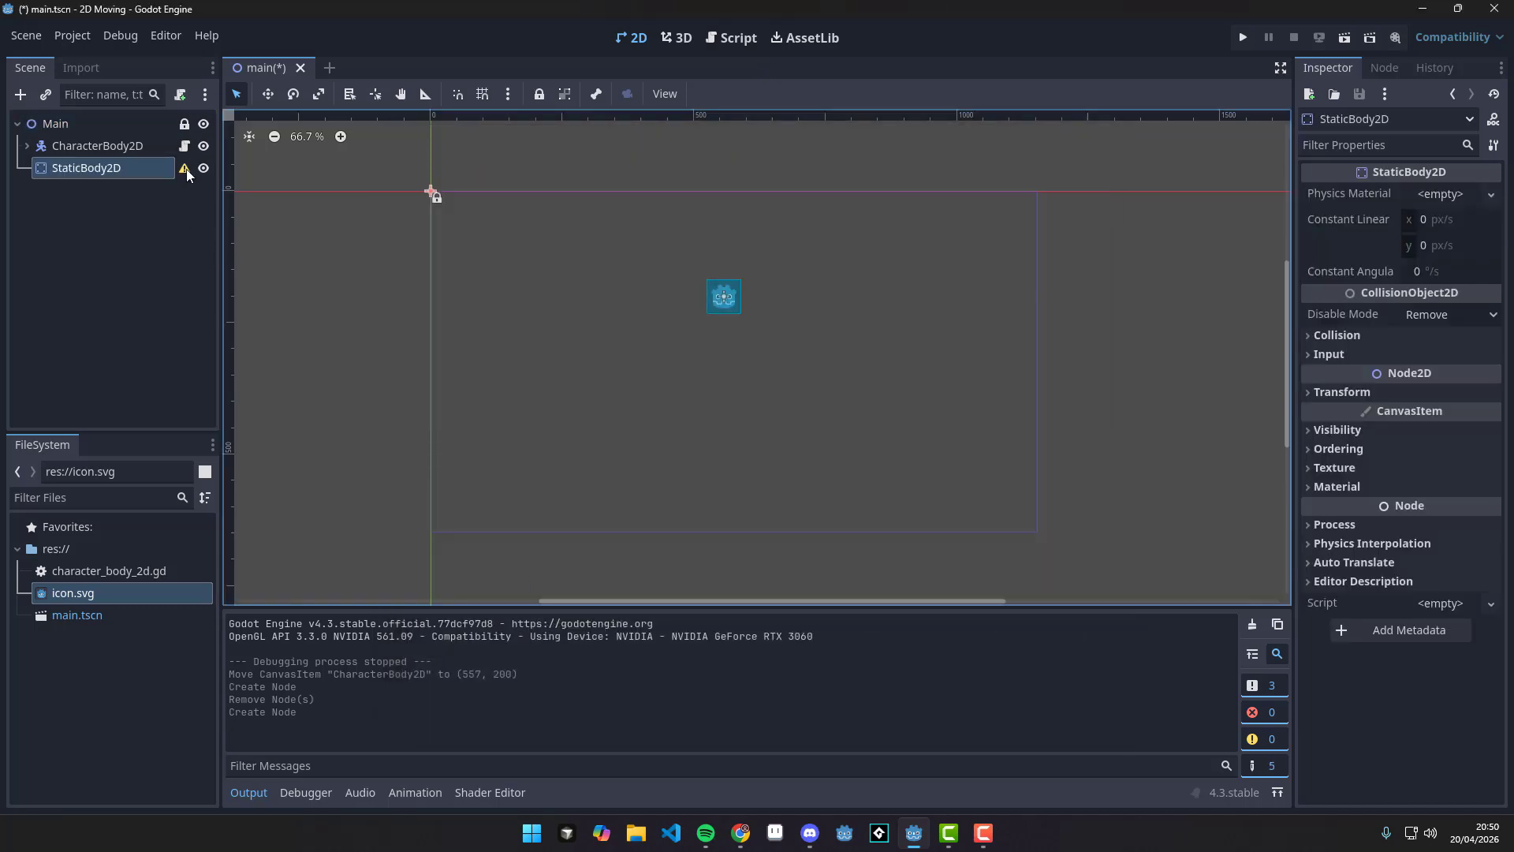
{"action": "mouse_move", "coordinate": [186, 169]}
Add a CollisionShape2D under StaticBody2D and assign it a new RectangleShape2D.
{"action": "left_click", "coordinate": [119, 167]}
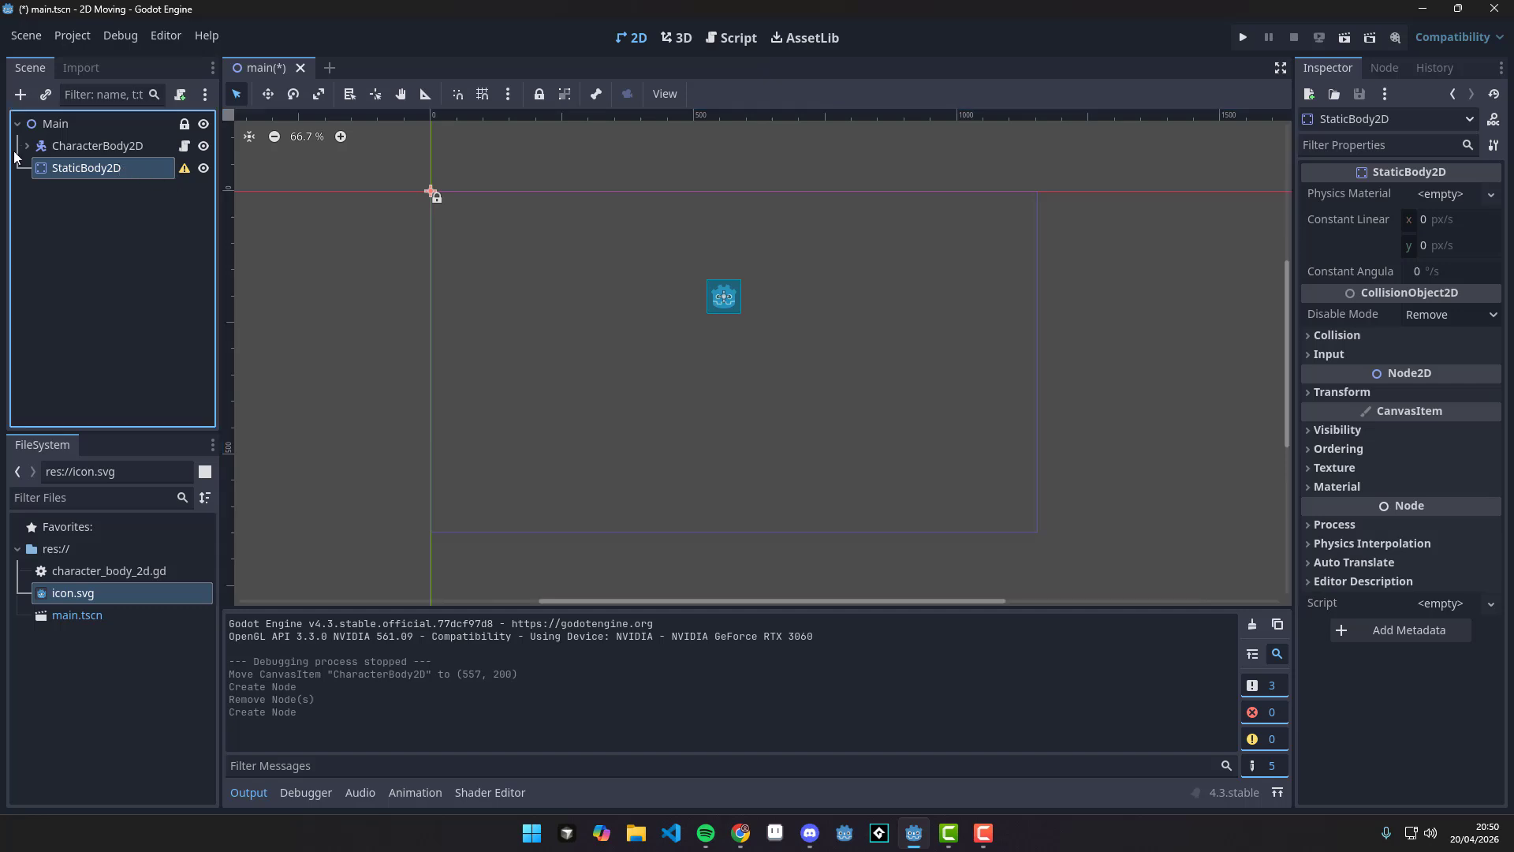
{"action": "left_click", "coordinate": [21, 94]}
{"action": "type", "text": "collision"}
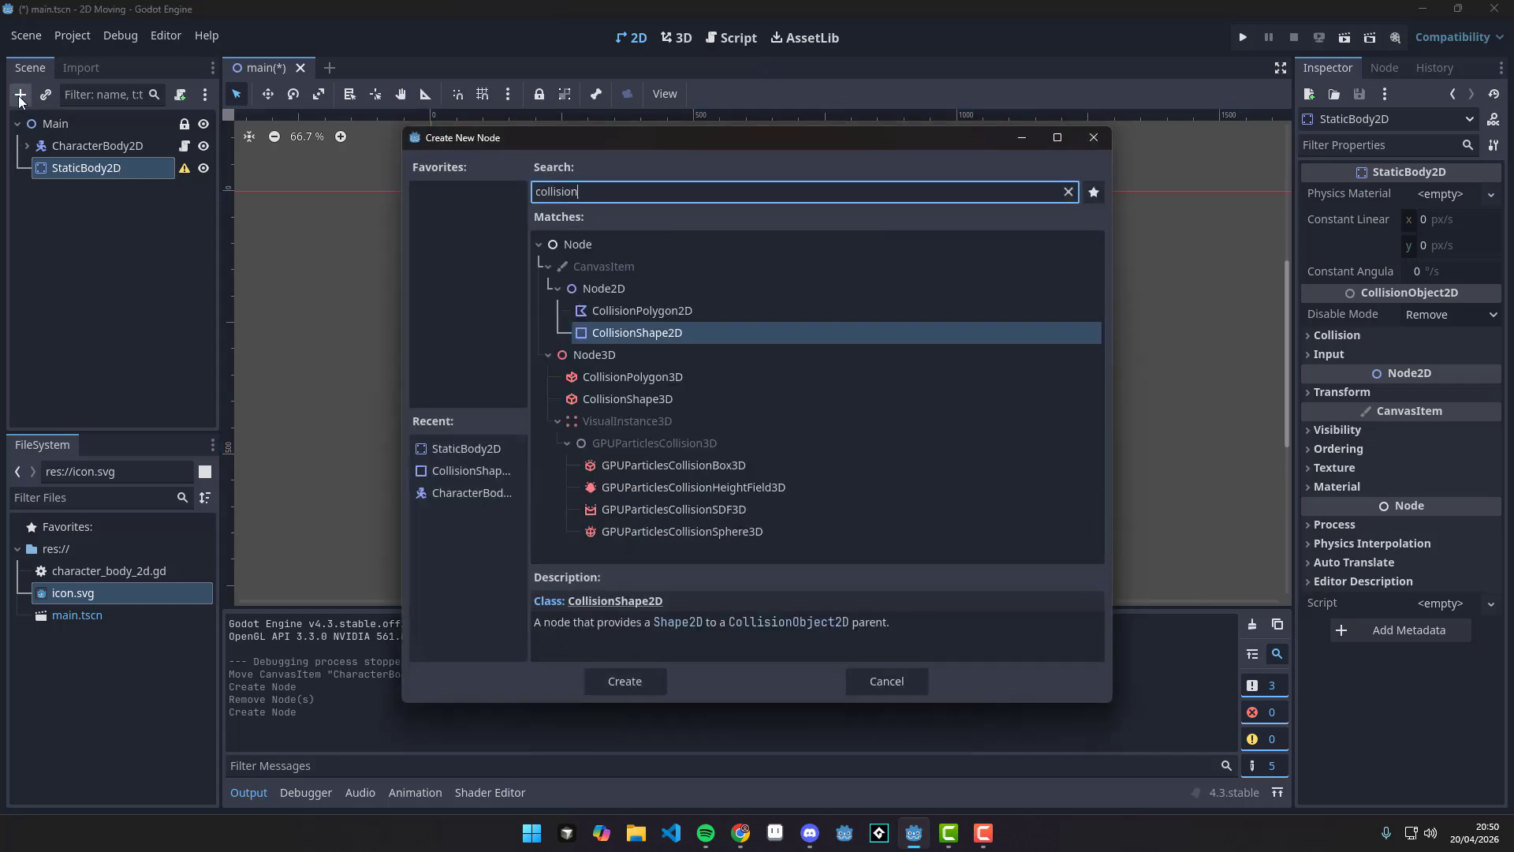
{"action": "double_click", "coordinate": [666, 332]}
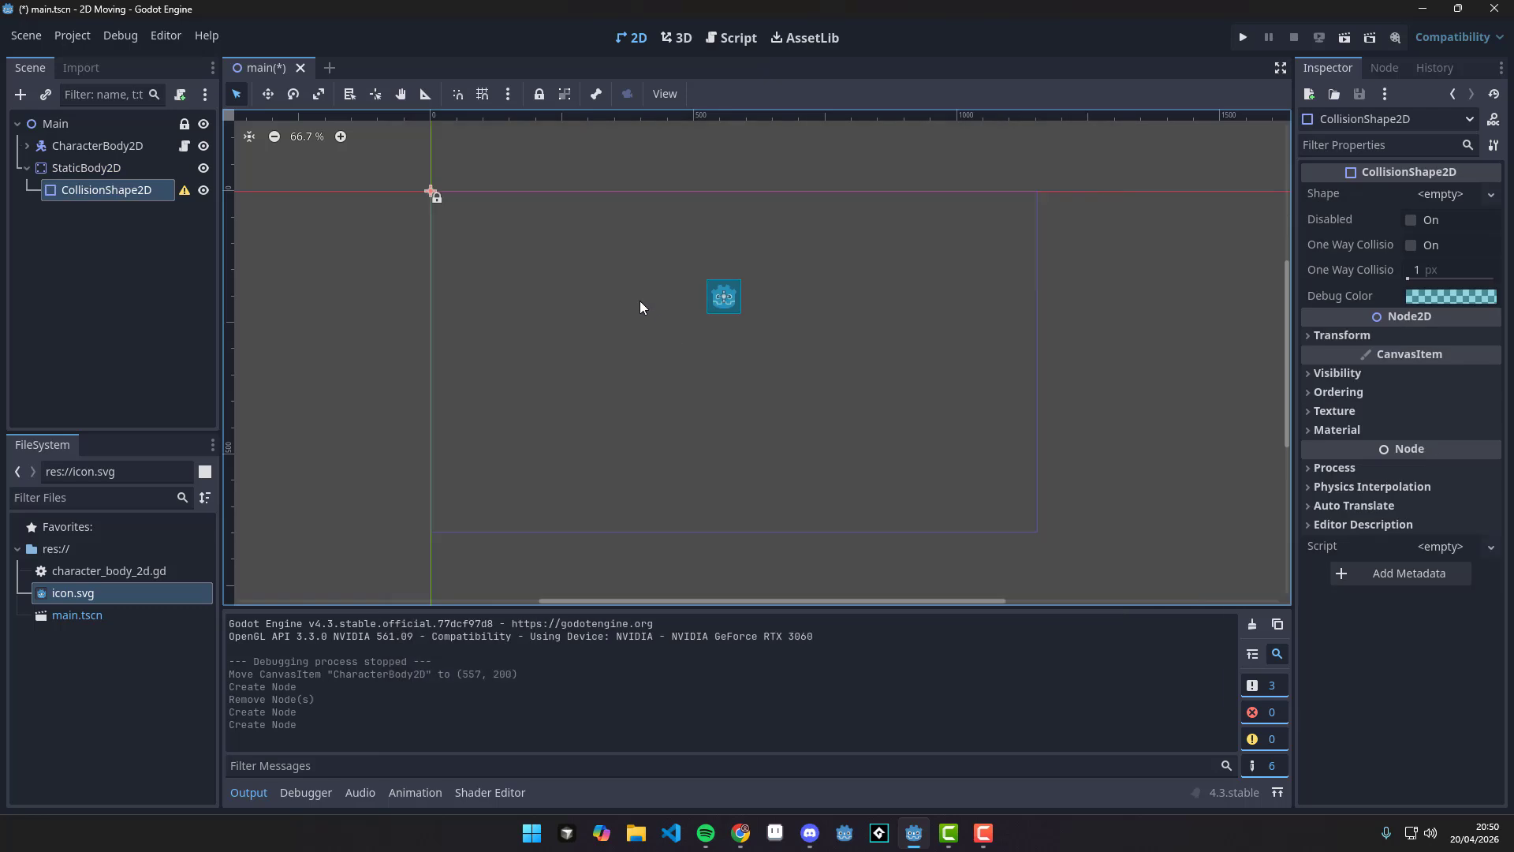
{"action": "left_click", "coordinate": [1435, 193]}
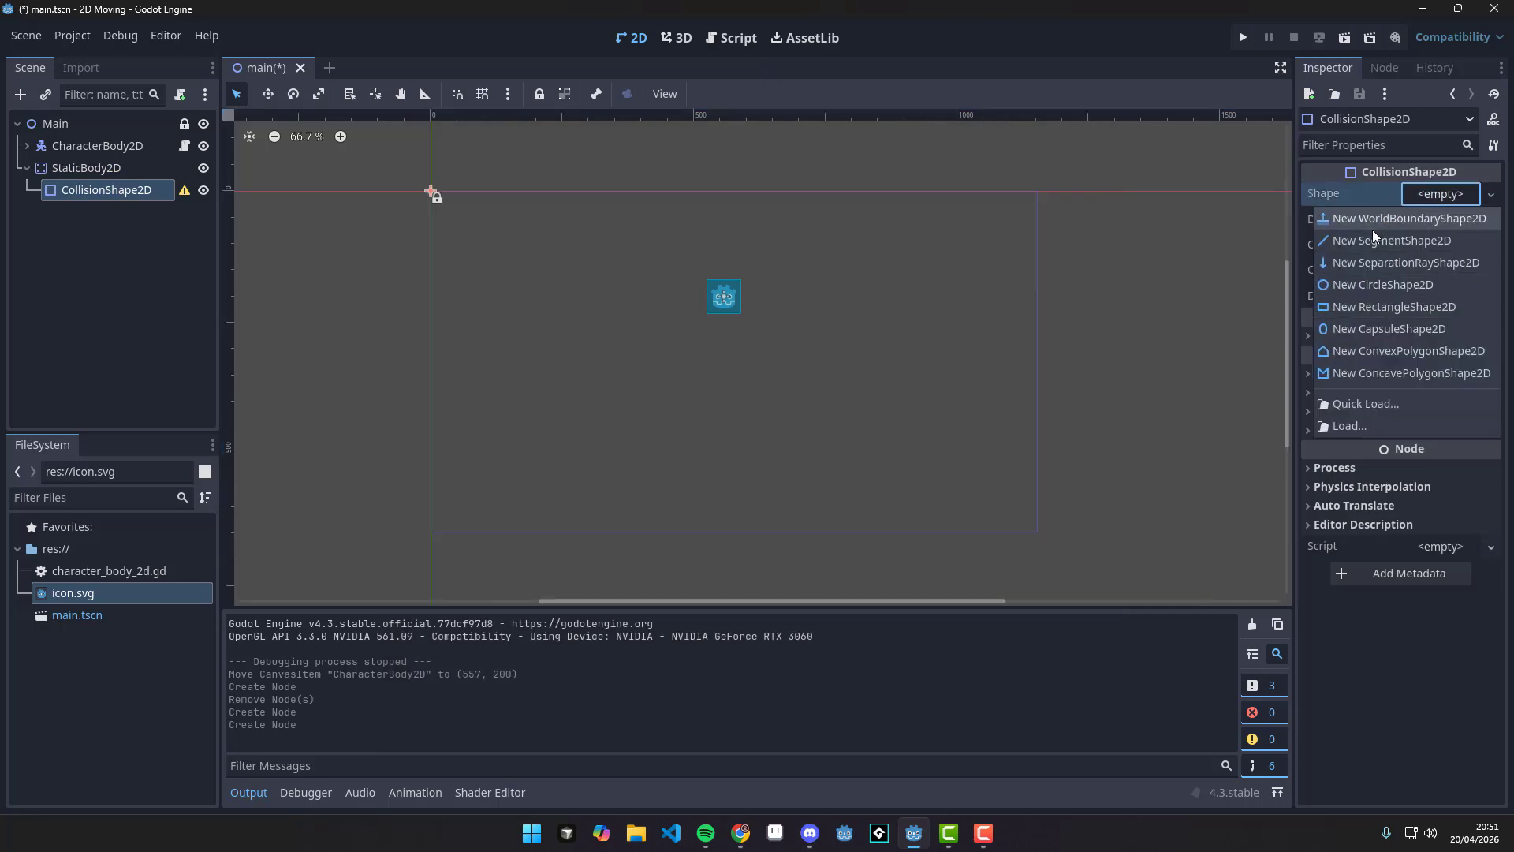
{"action": "left_click", "coordinate": [1370, 307]}
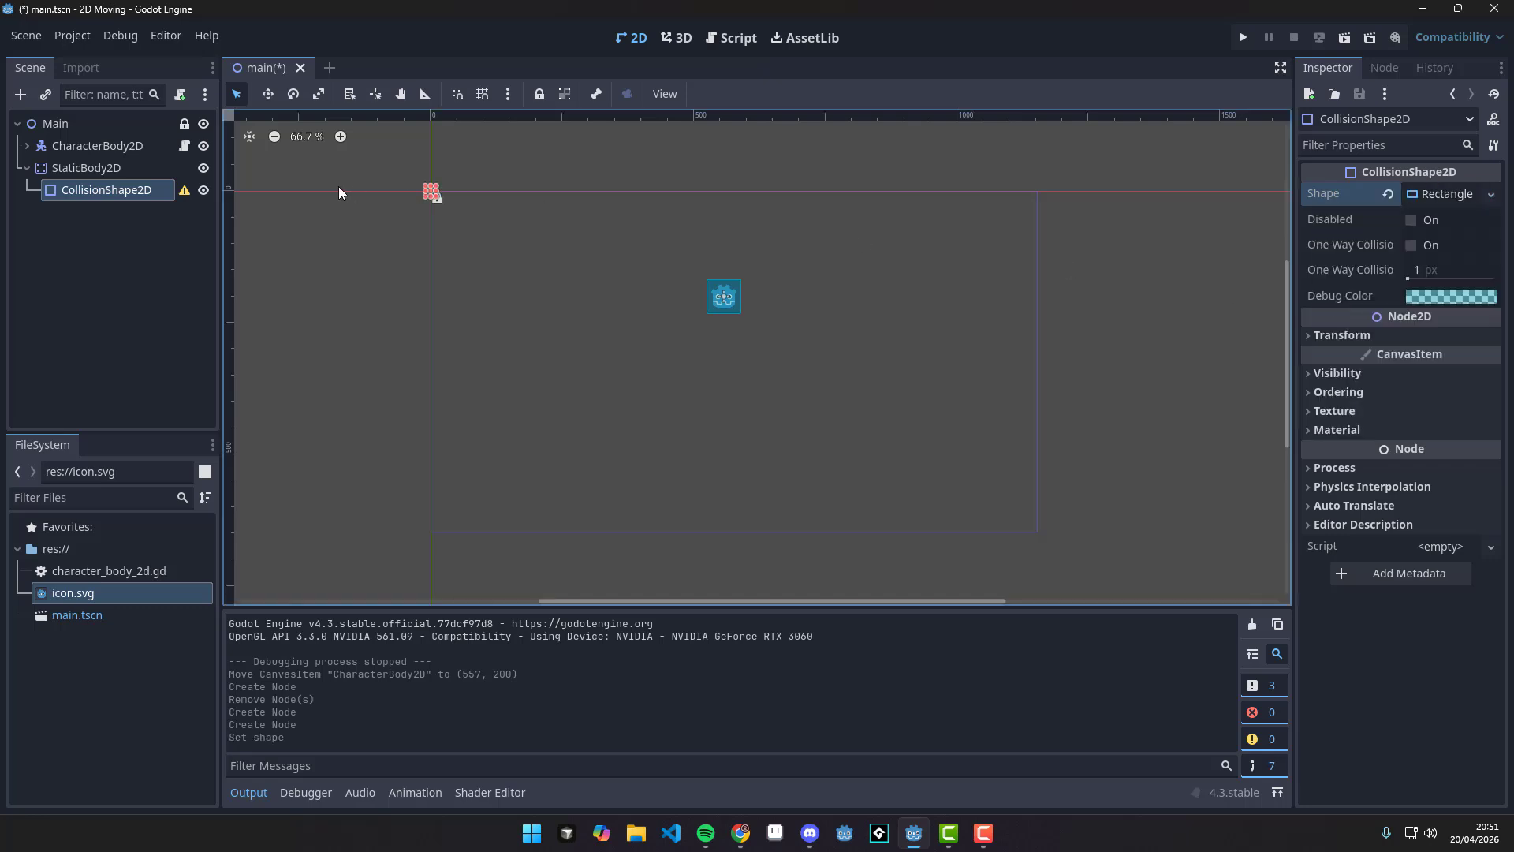
Stretch the collision rectangle horizontally into a thin platform about 830 px wide.
{"action": "scroll", "coordinate": [418, 192], "scroll_direction": "up", "scroll_amount": 5}
{"action": "scroll", "coordinate": [418, 192], "scroll_direction": "up", "scroll_amount": 6}
{"action": "left_click_drag", "start_coordinate": [460, 191], "coordinate": [1381, 187]}
{"action": "left_click_drag", "start_coordinate": [1234, 200], "coordinate": [1227, 198]}
{"action": "scroll", "coordinate": [1097, 271], "scroll_direction": "down", "scroll_amount": 9}
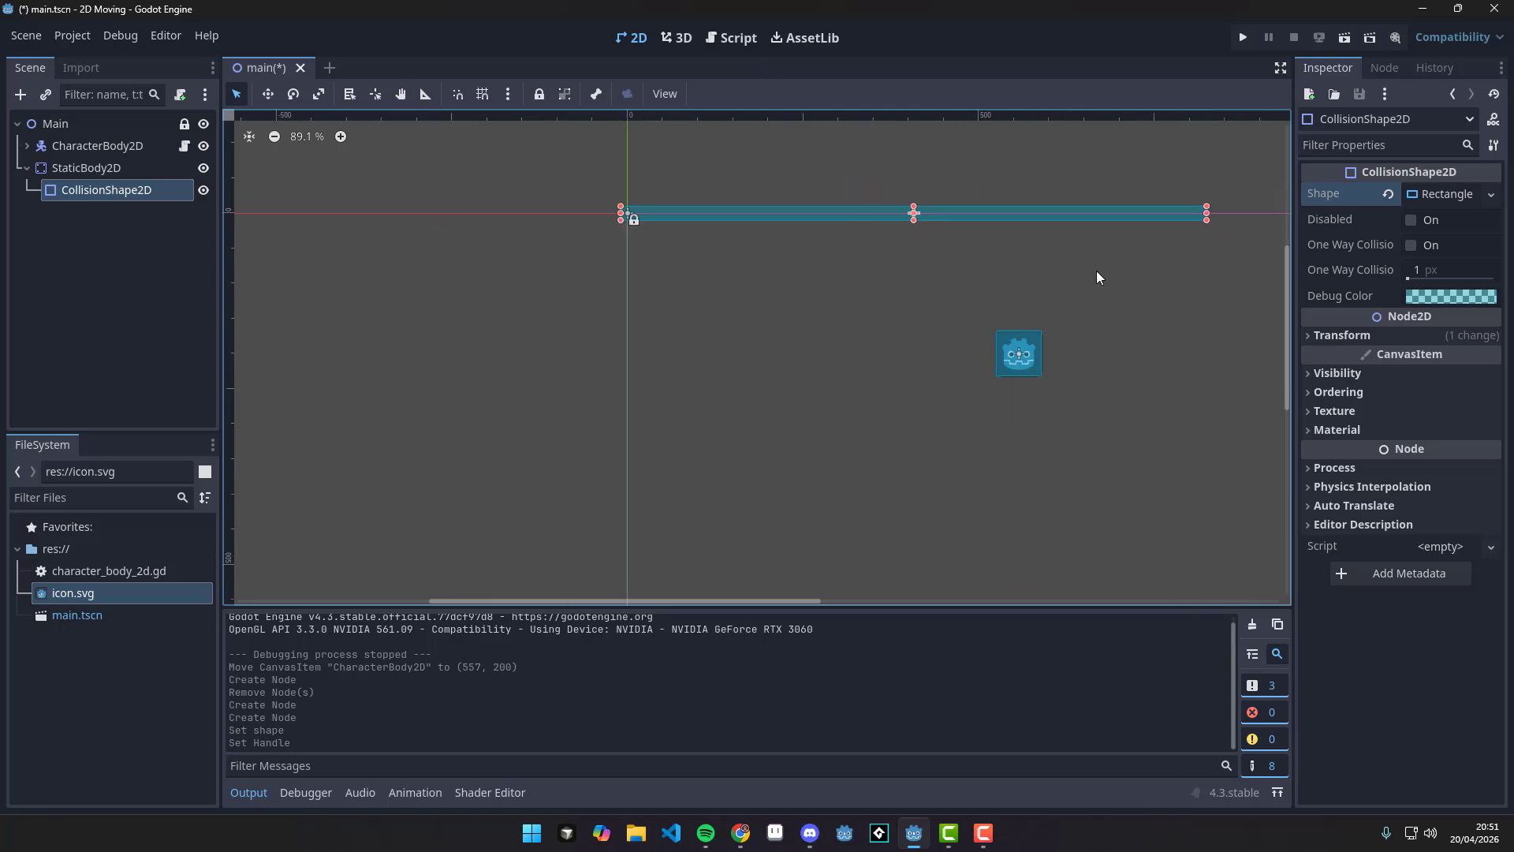
Select the StaticBody2D together with its collision shape and move it below the character, to about (170, 380).
{"action": "left_click_drag", "start_coordinate": [599, 279], "coordinate": [1153, 155]}
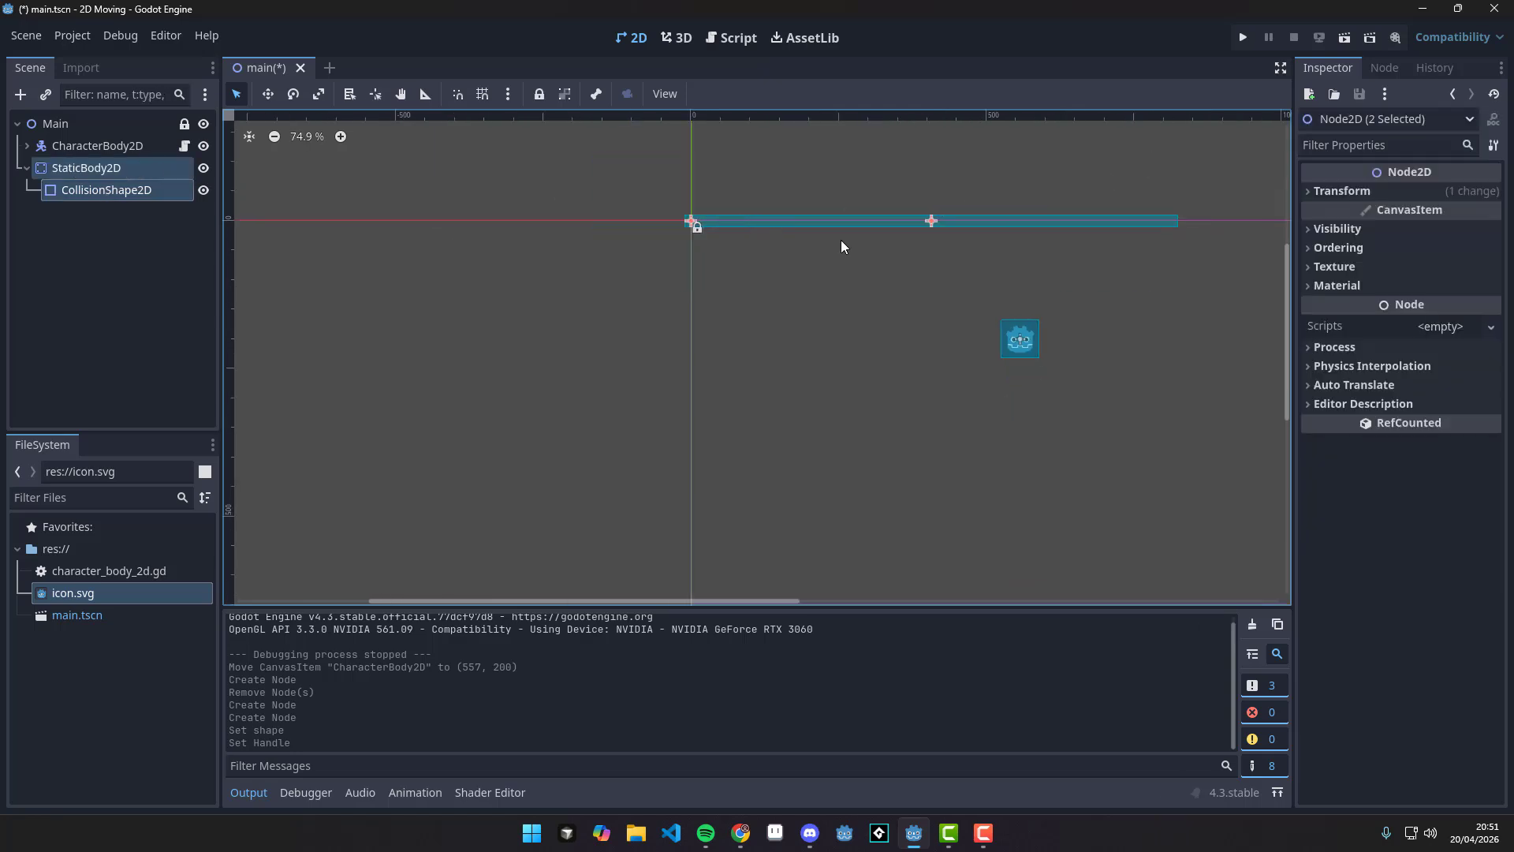
{"action": "left_click_drag", "start_coordinate": [815, 219], "coordinate": [936, 488]}
{"action": "middle_click_drag", "start_coordinate": [1123, 480], "coordinate": [893, 372]}
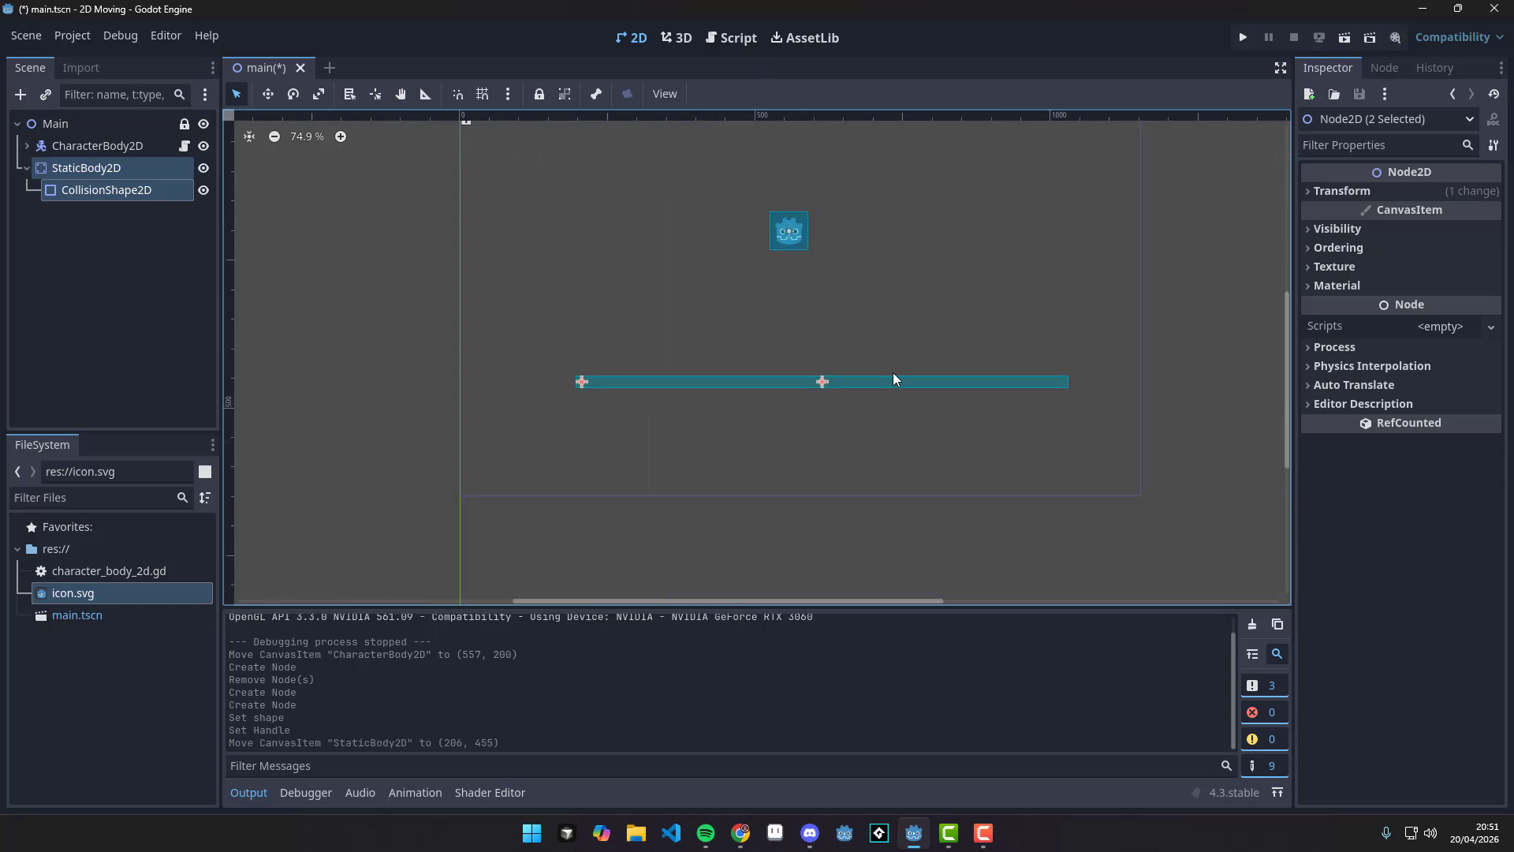
{"action": "left_click_drag", "start_coordinate": [893, 379], "coordinate": [871, 334]}
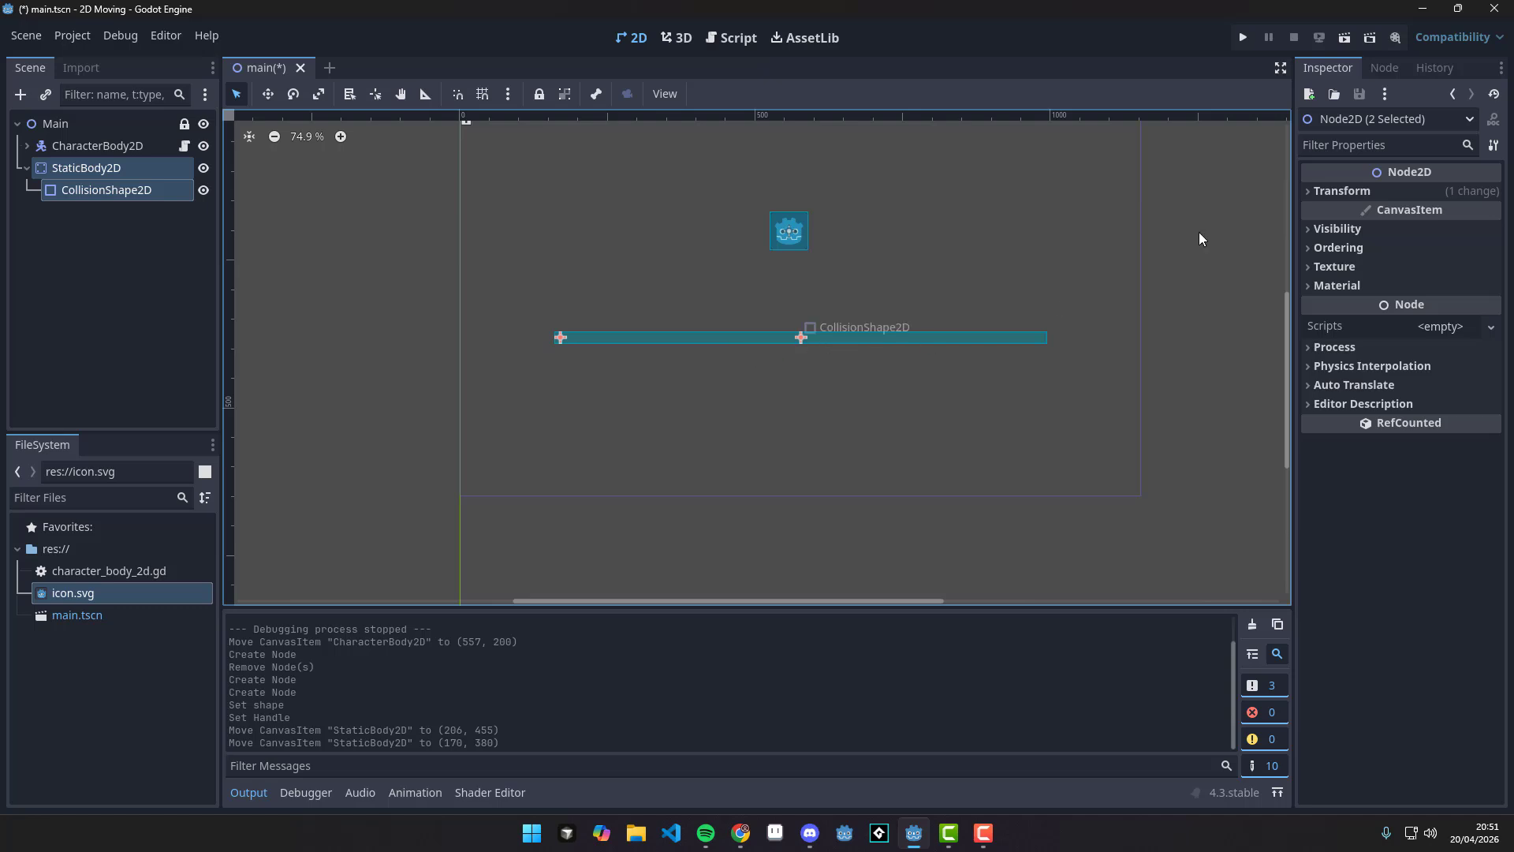
Run the project, test moving the character left and right and jumping on the platform, and close the game window.
{"action": "left_click", "coordinate": [1243, 37]}
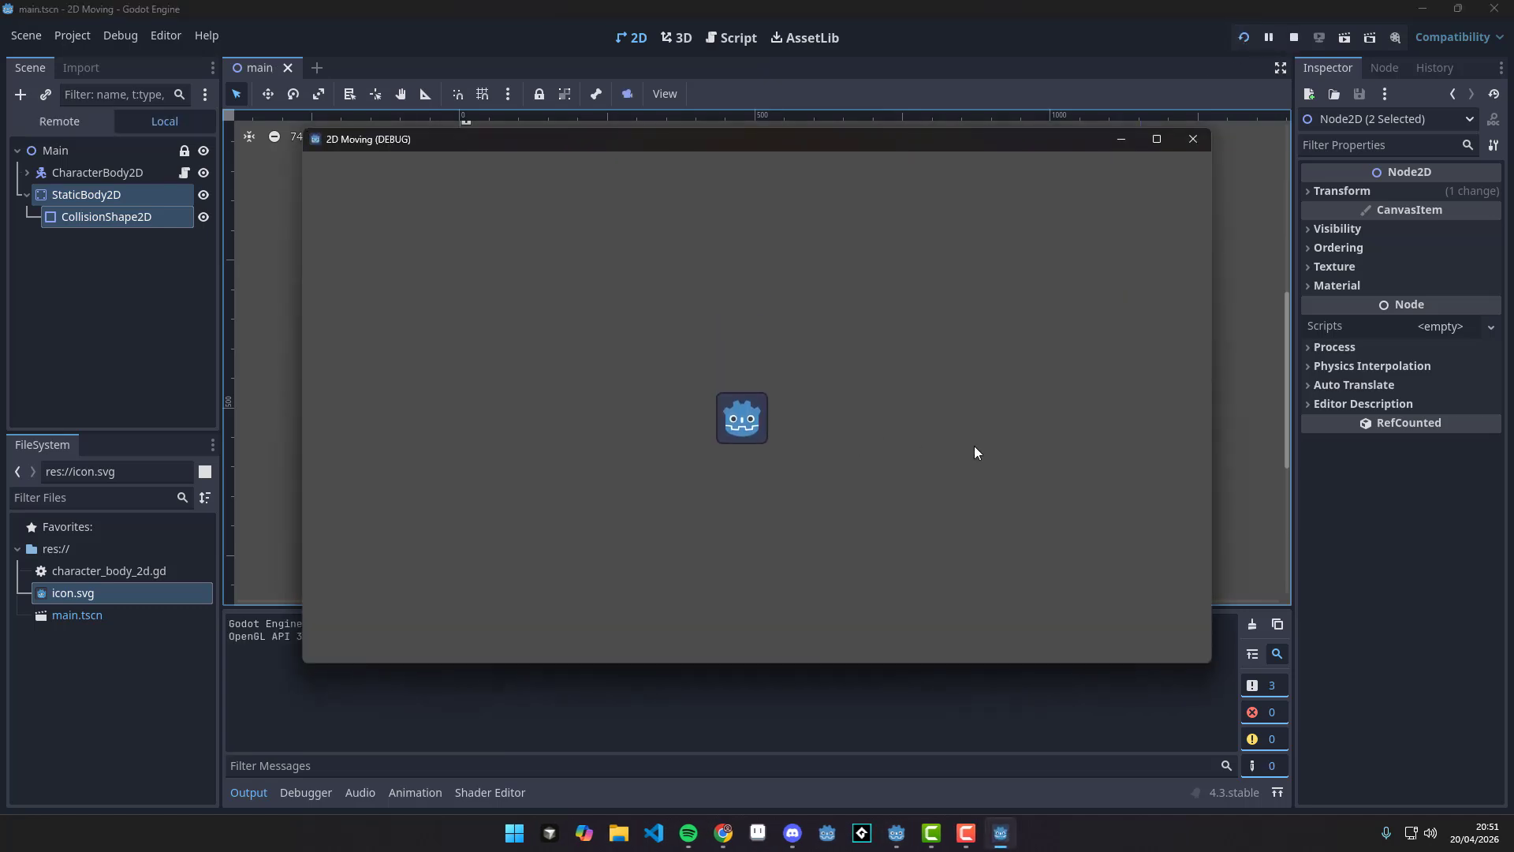
{"action": "key", "text": "Right"}
{"action": "key", "text": "Left"}
{"action": "key", "text": "space"}
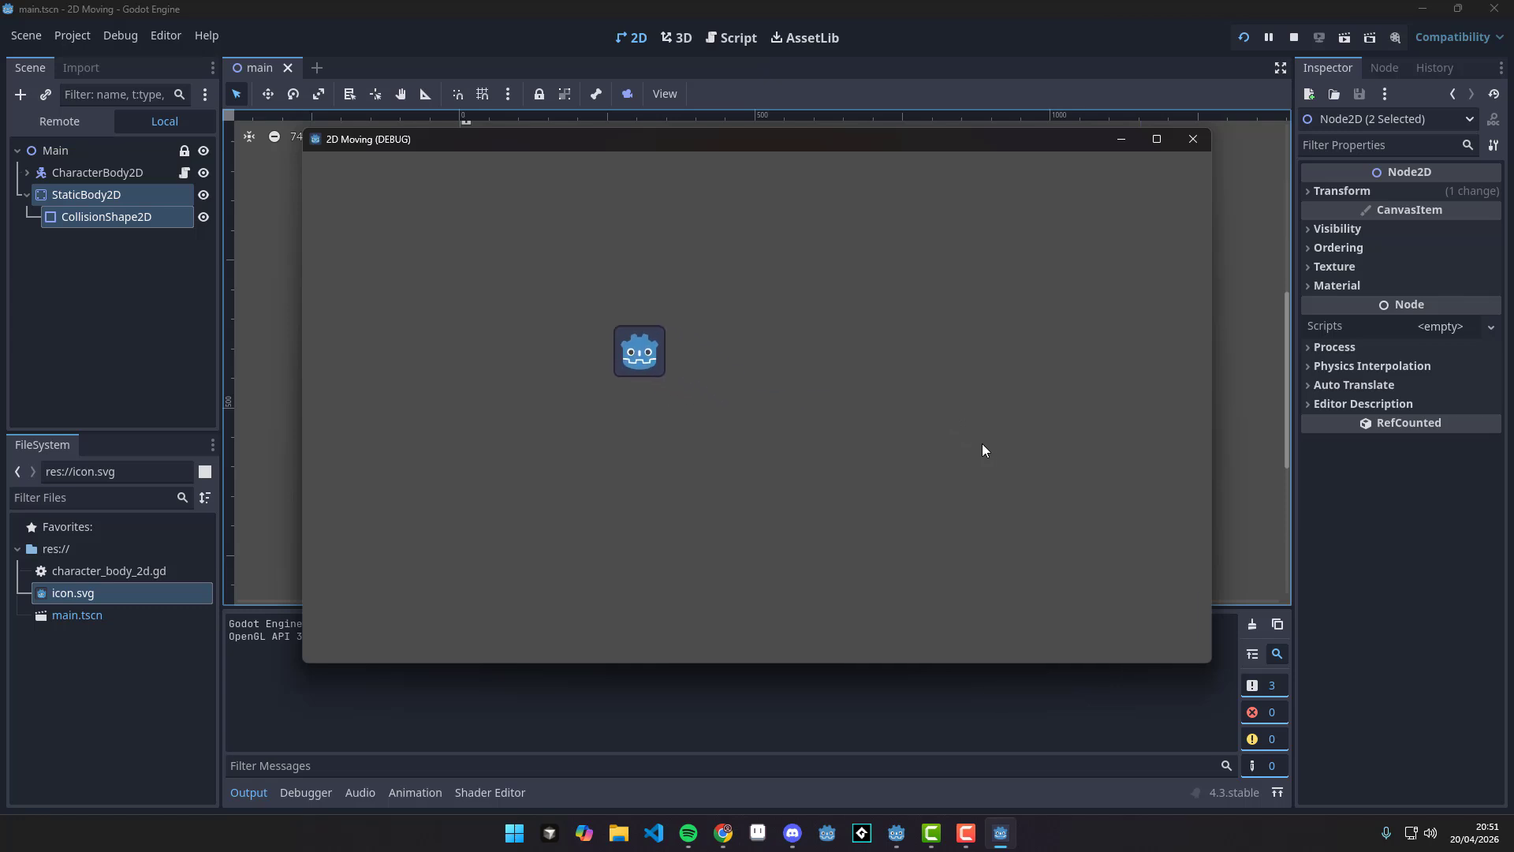
{"action": "key", "text": "Right"}
{"action": "key", "text": "space"}
{"action": "key", "text": "Left"}
{"action": "key", "text": "space"}
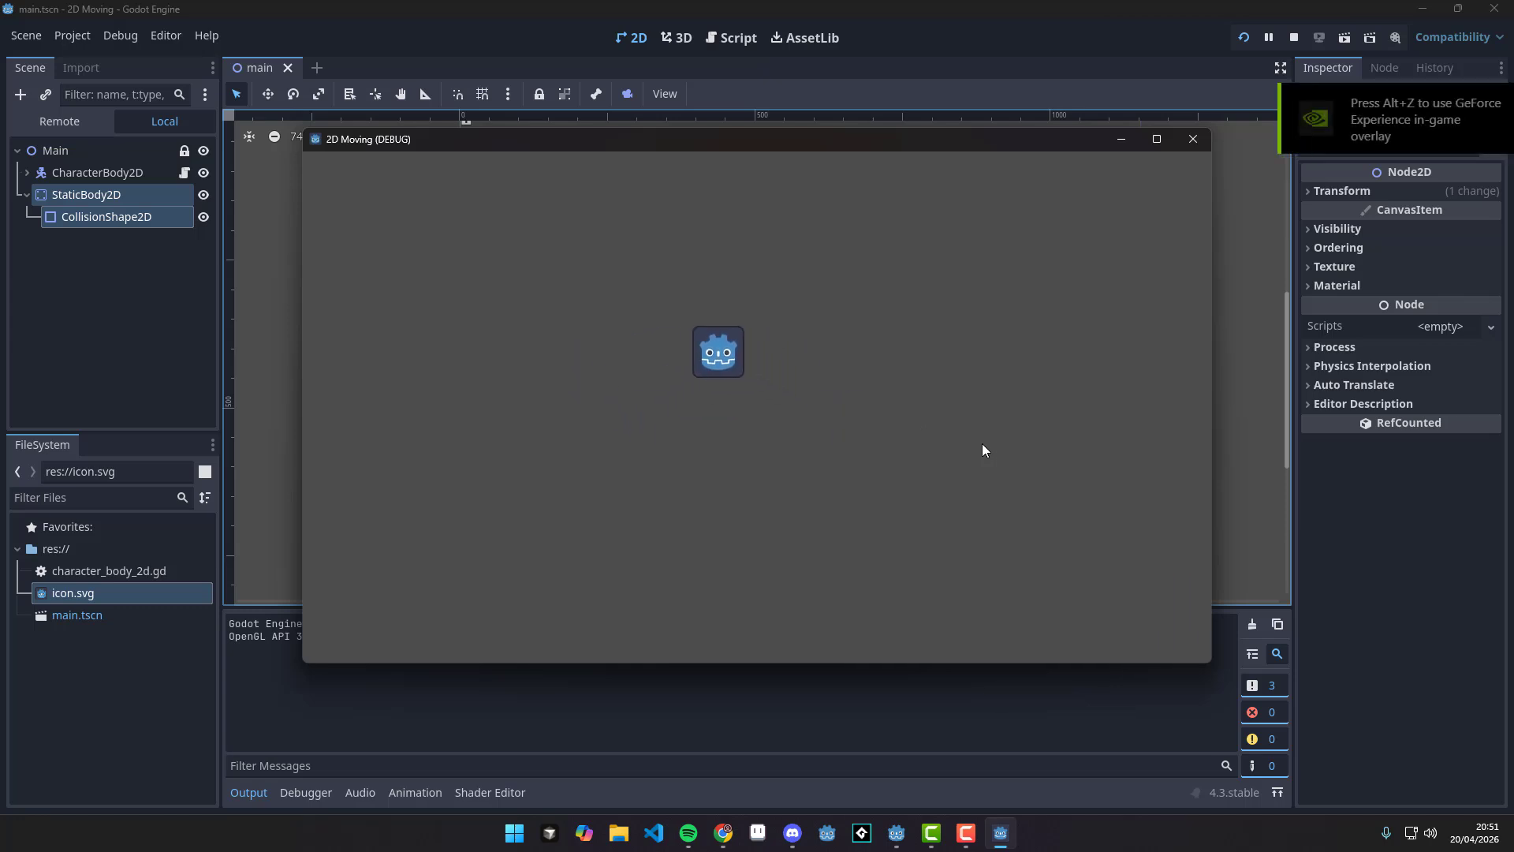
{"action": "key", "text": "Right"}
{"action": "key", "text": "space"}
{"action": "key", "text": "Left"}
{"action": "key", "text": "space"}
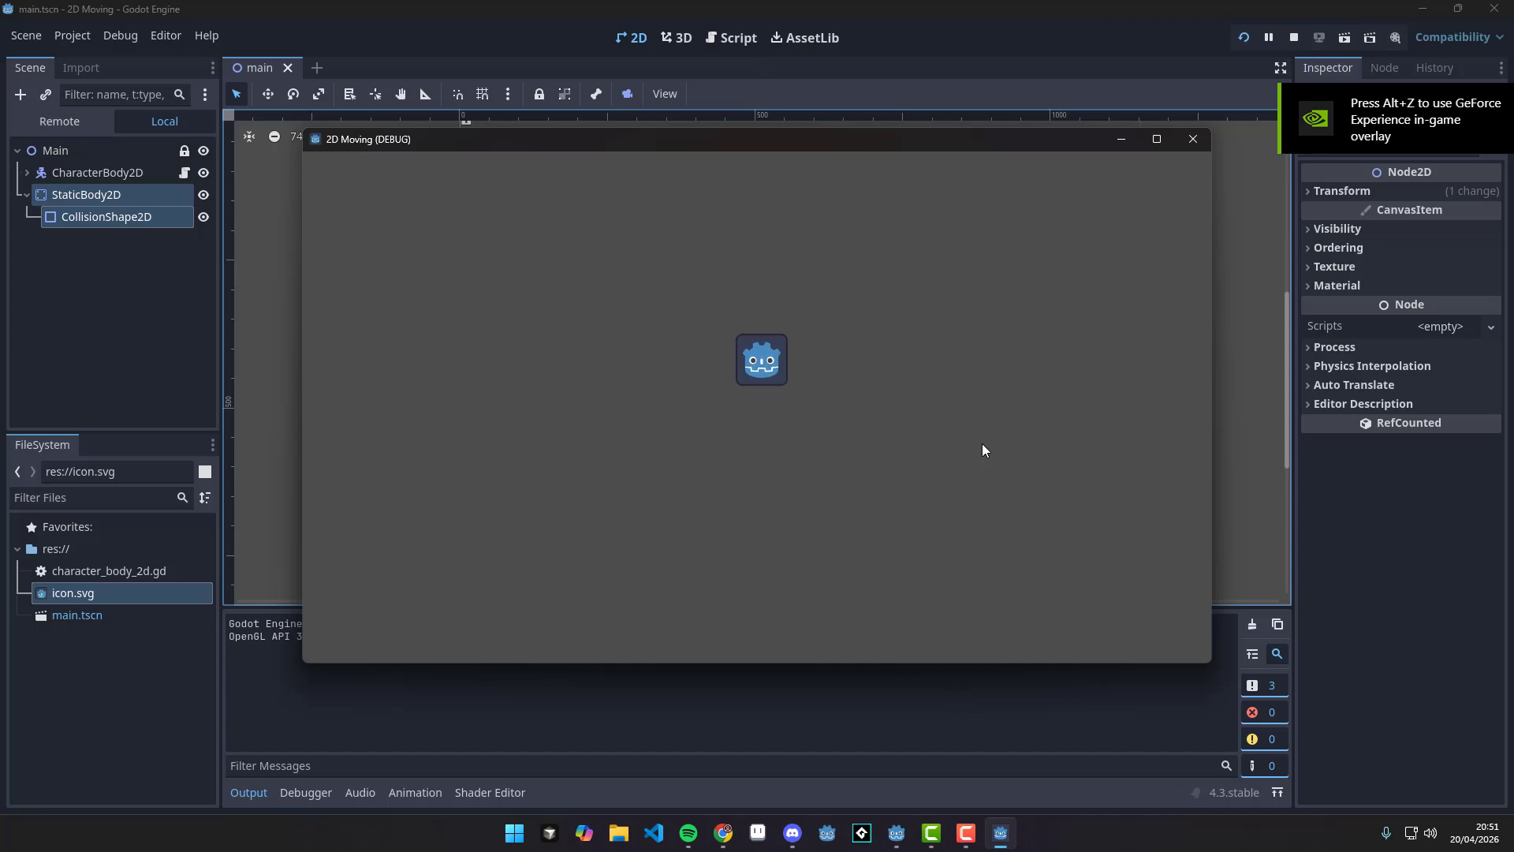
{"action": "key", "text": "Right"}
{"action": "key", "text": "space"}
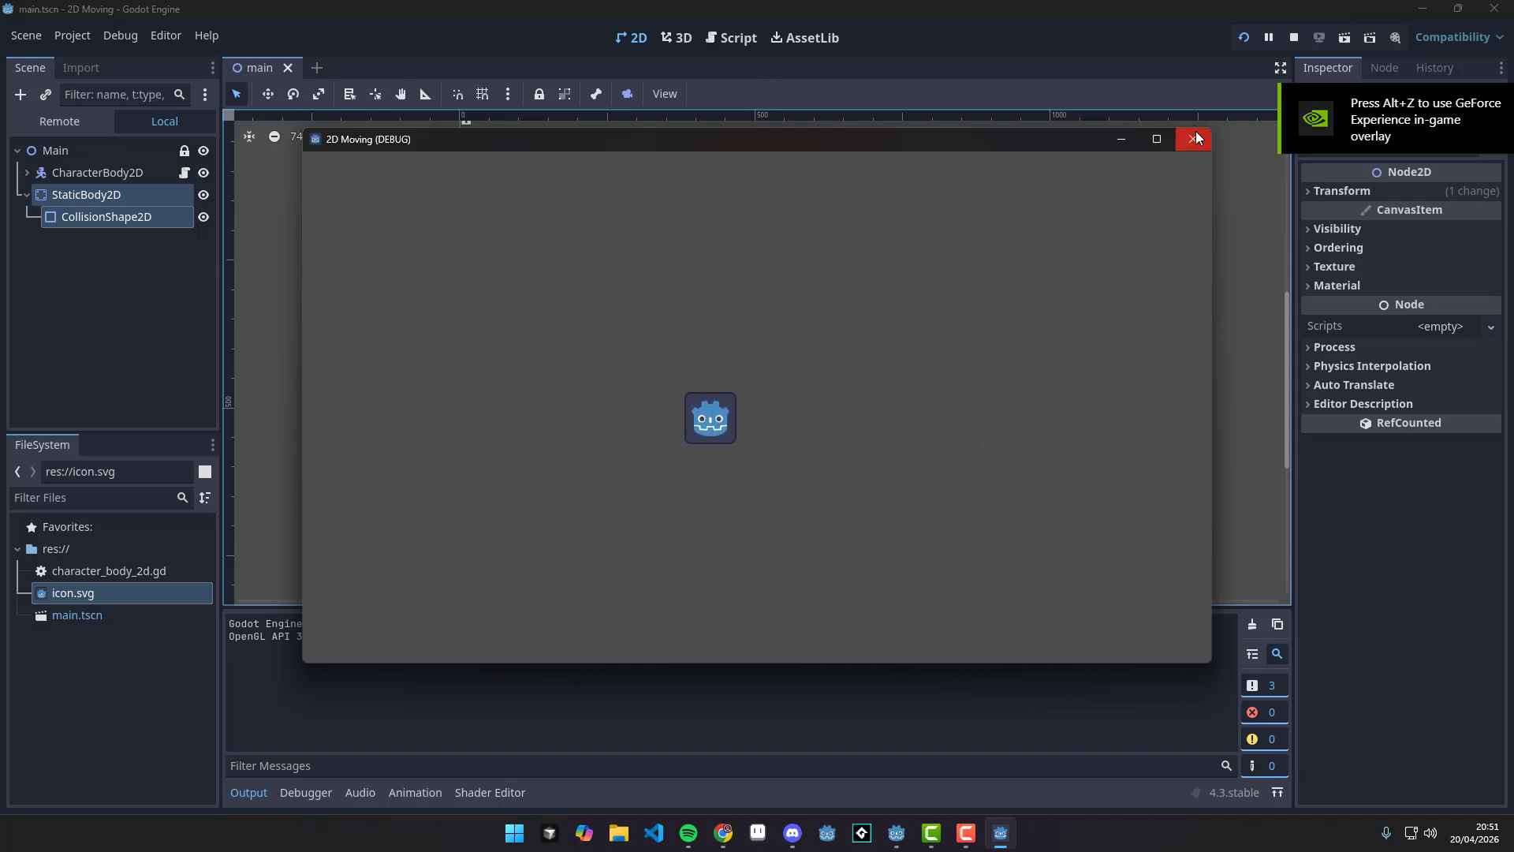
{"action": "left_click", "coordinate": [1195, 139]}
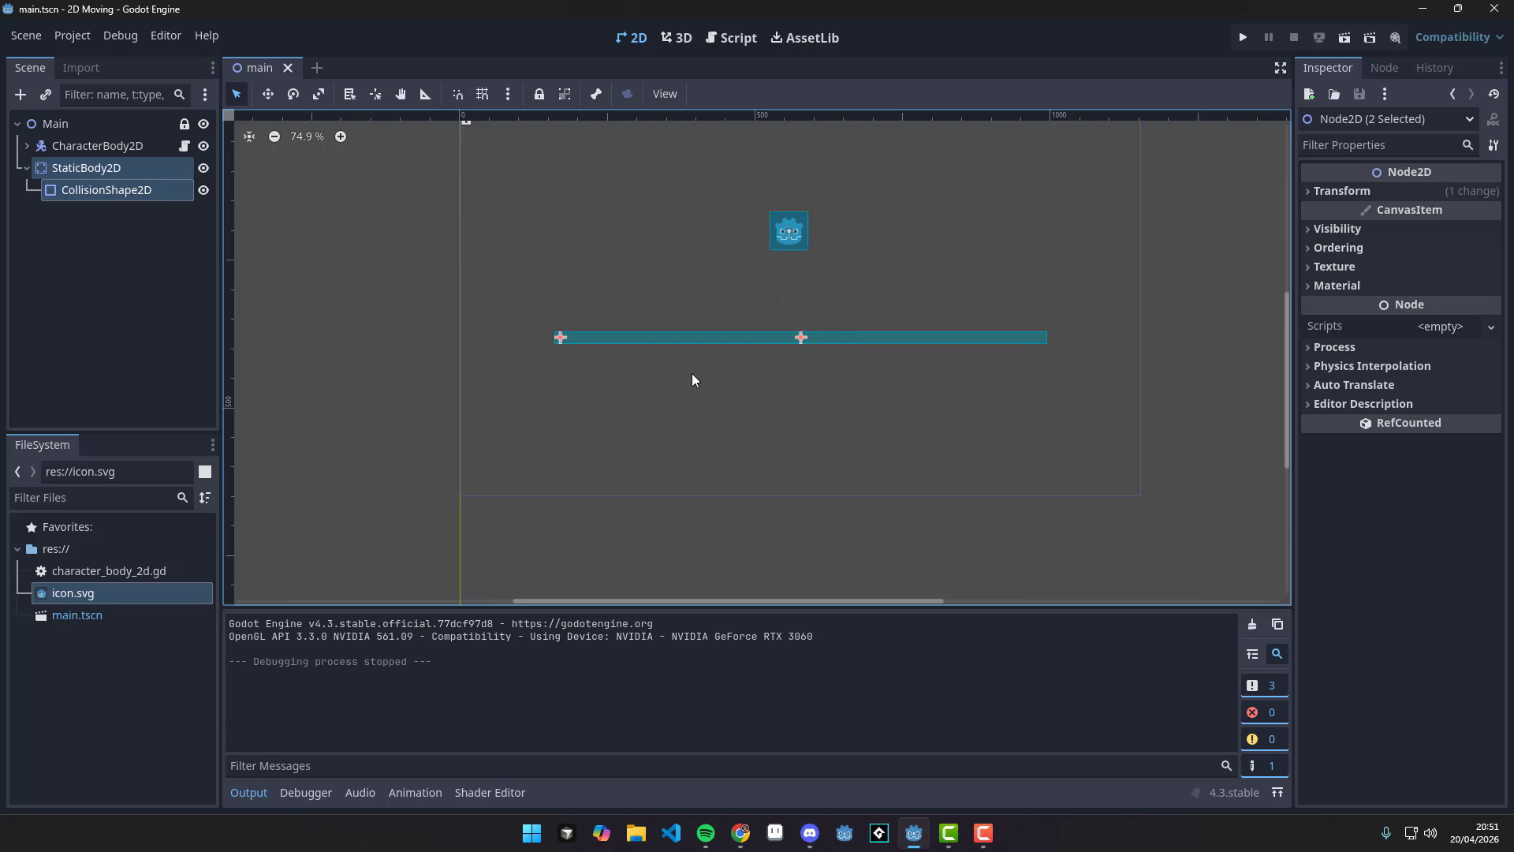
Examine the platform in the scene by alternately selecting StaticBody2D and its CollisionShape2D.
{"action": "scroll", "coordinate": [801, 331], "scroll_direction": "up", "scroll_amount": 6}
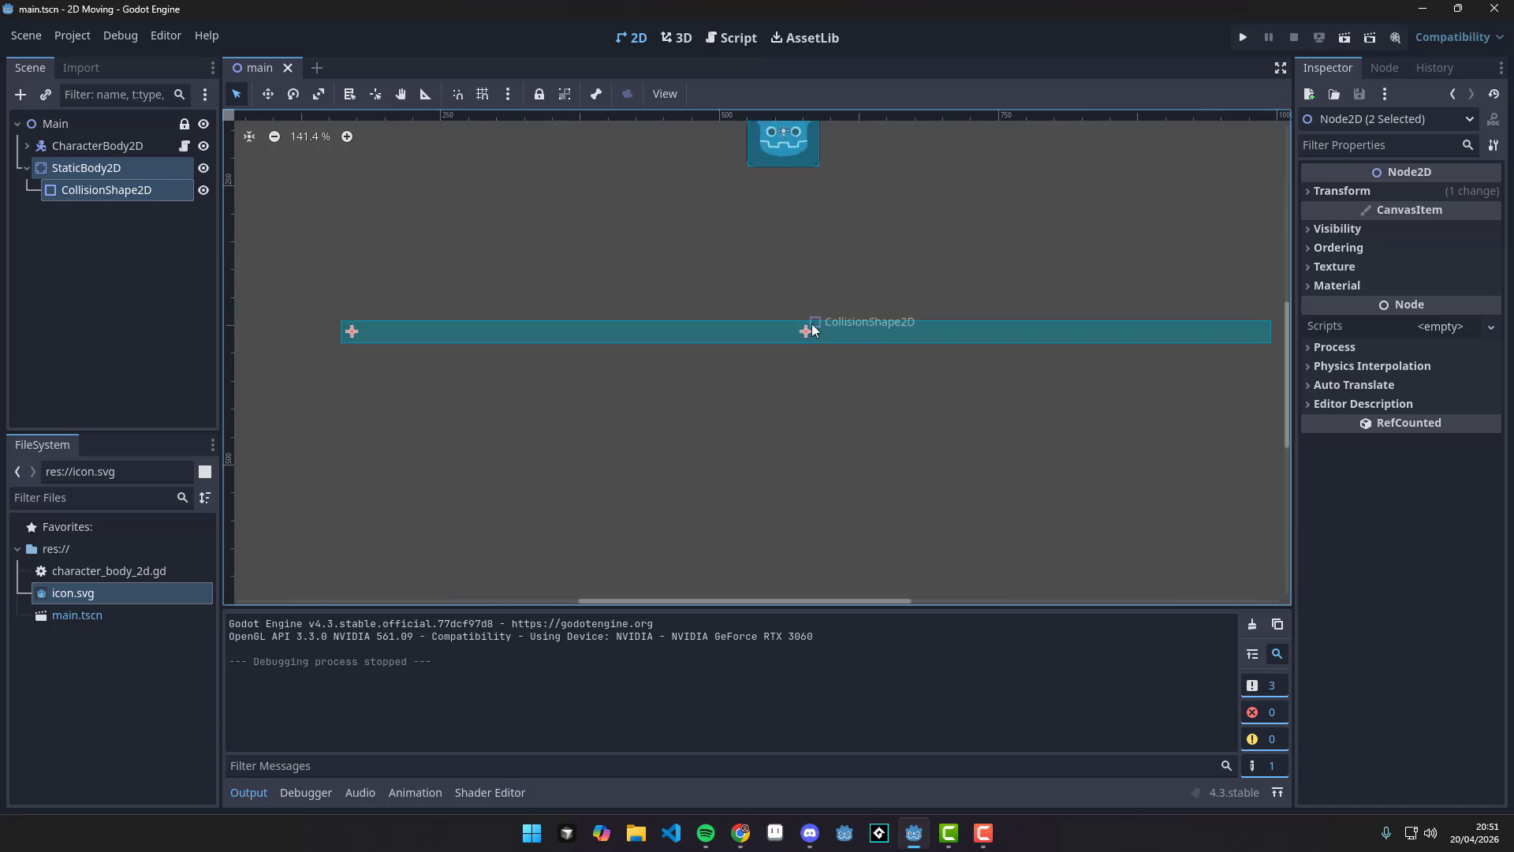
{"action": "scroll", "coordinate": [386, 320], "scroll_direction": "down", "scroll_amount": 1}
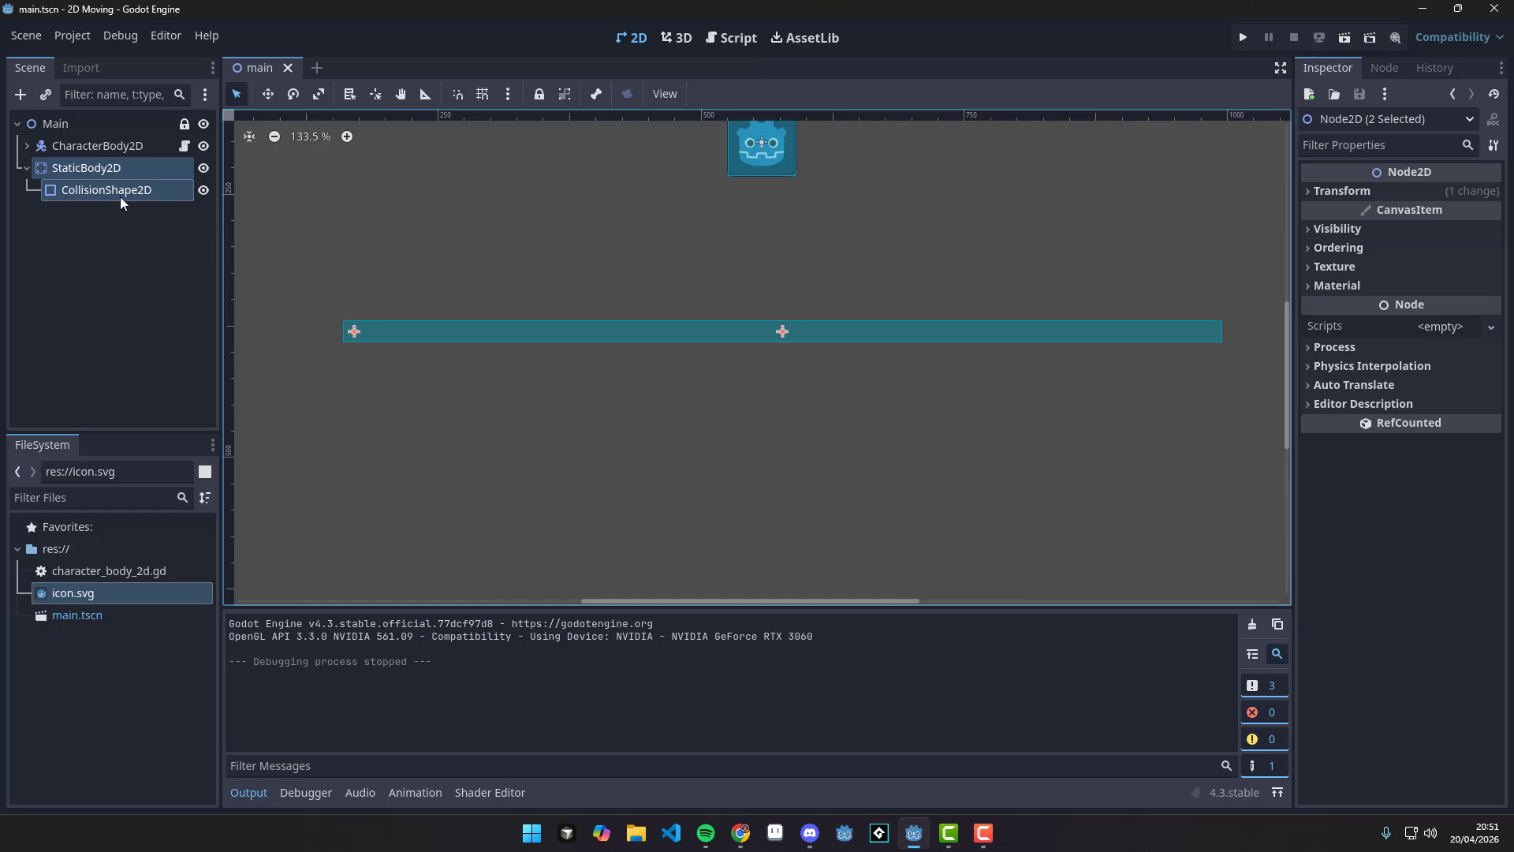
{"action": "left_click", "coordinate": [103, 166]}
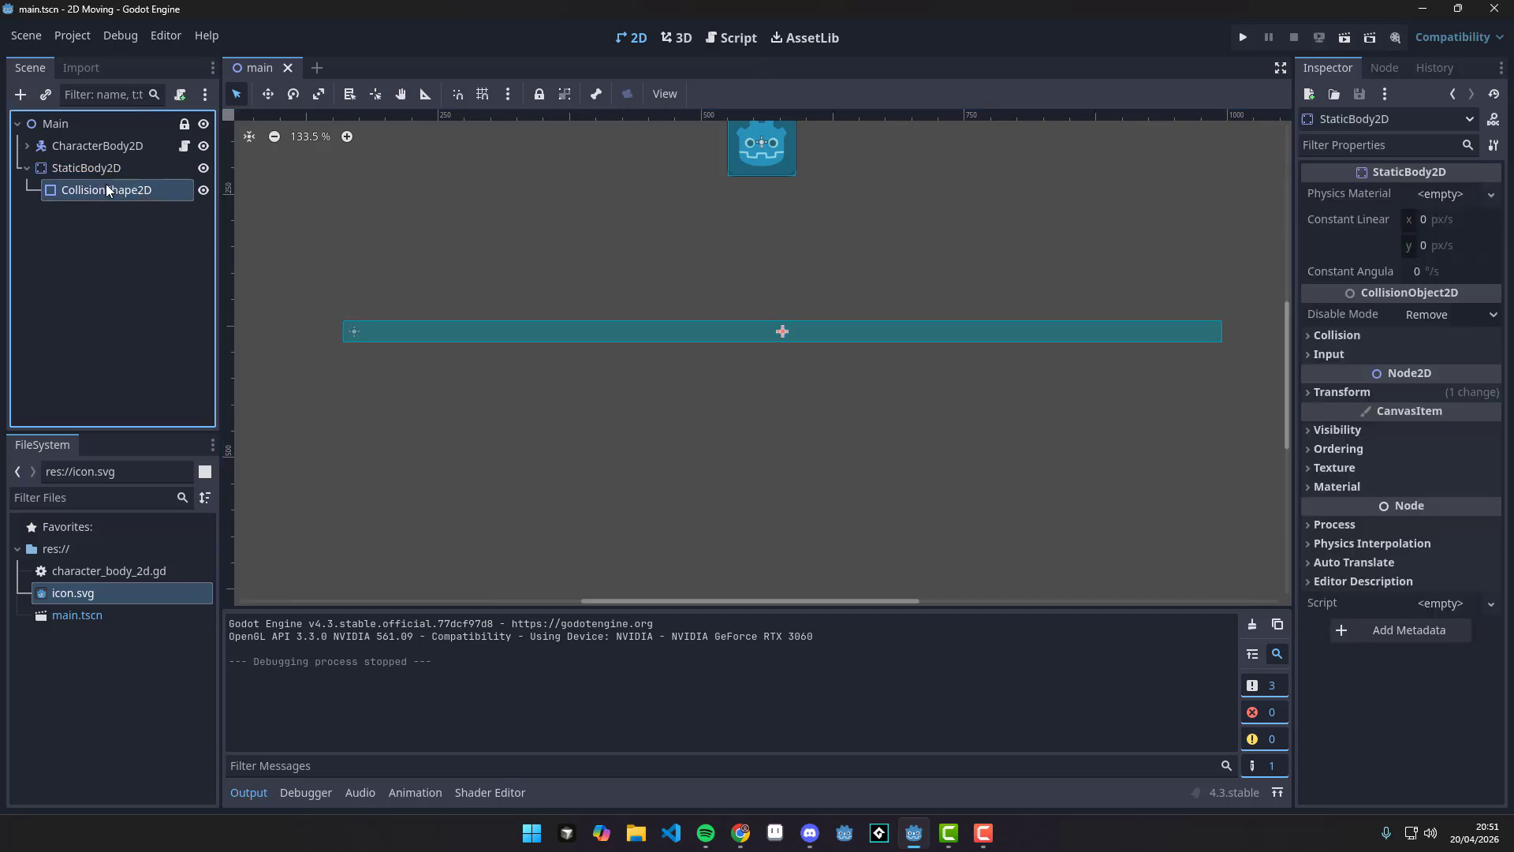
{"action": "left_click", "coordinate": [103, 188]}
{"action": "left_click", "coordinate": [108, 166]}
{"action": "left_click", "coordinate": [111, 186]}
{"action": "left_click", "coordinate": [114, 171]}
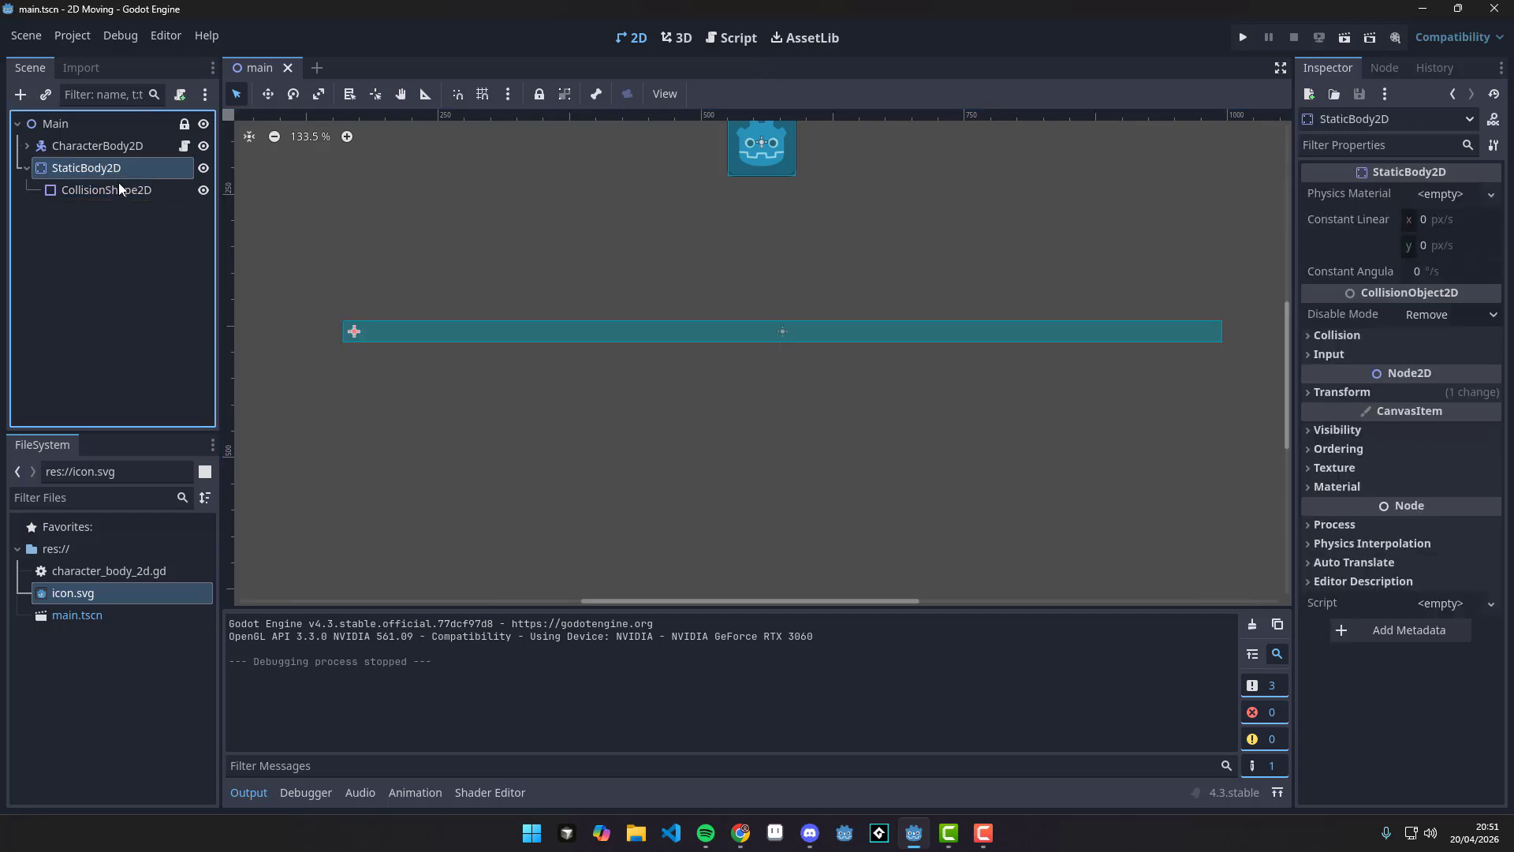
{"action": "left_click", "coordinate": [118, 185]}
{"action": "left_click", "coordinate": [121, 169]}
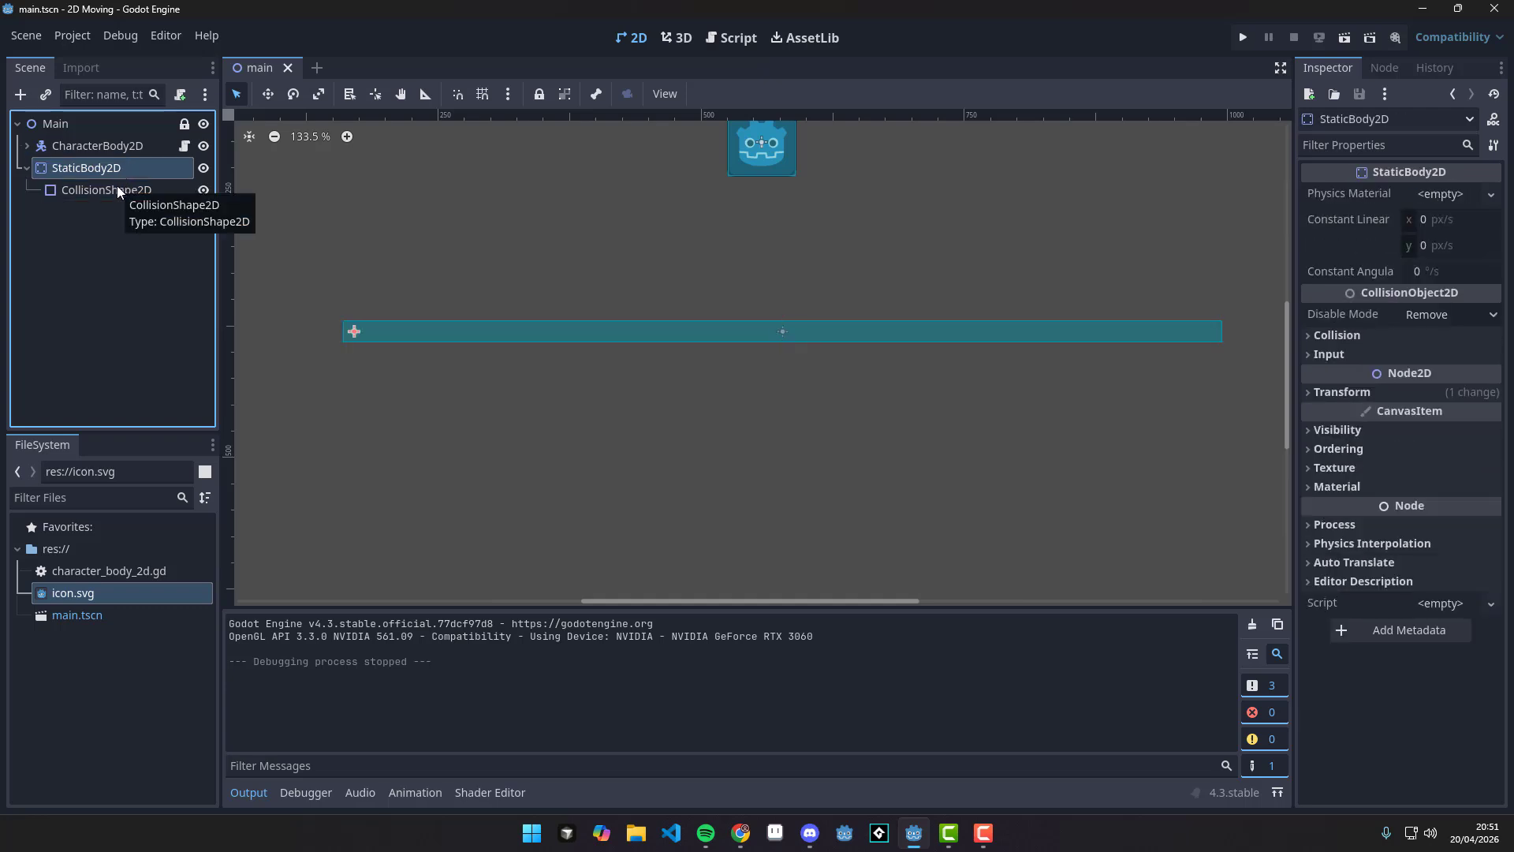
Add icon.svg as a sprite under StaticBody2D and fit it over the platform's collision rectangle, scaled to about (6.52, 0.16).
{"action": "left_click_drag", "start_coordinate": [69, 597], "coordinate": [455, 446]}
{"action": "left_click_drag", "start_coordinate": [82, 213], "coordinate": [86, 169]}
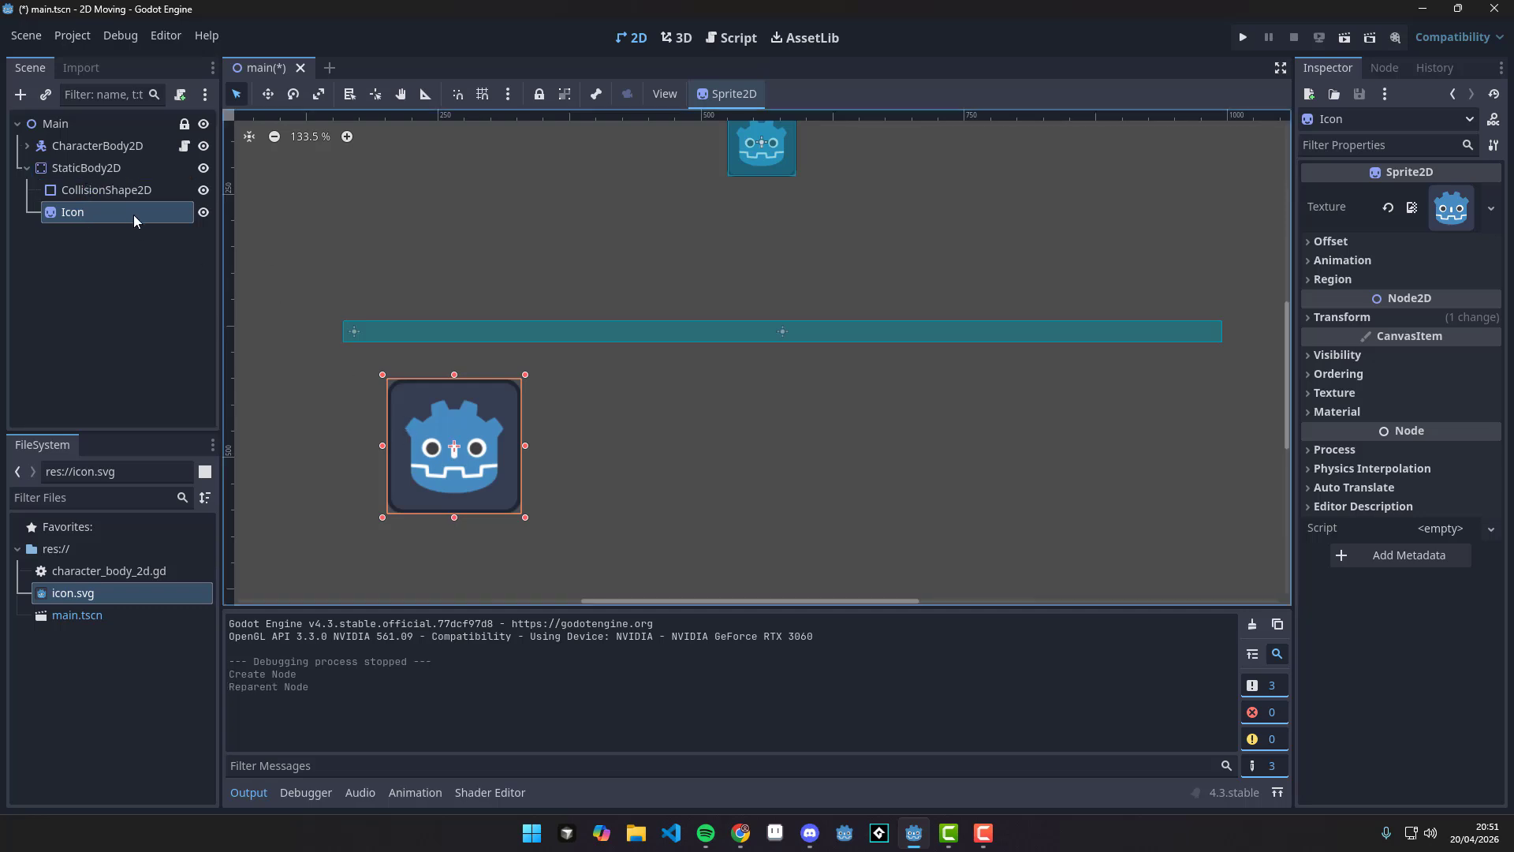
{"action": "left_click_drag", "start_coordinate": [440, 447], "coordinate": [392, 387]}
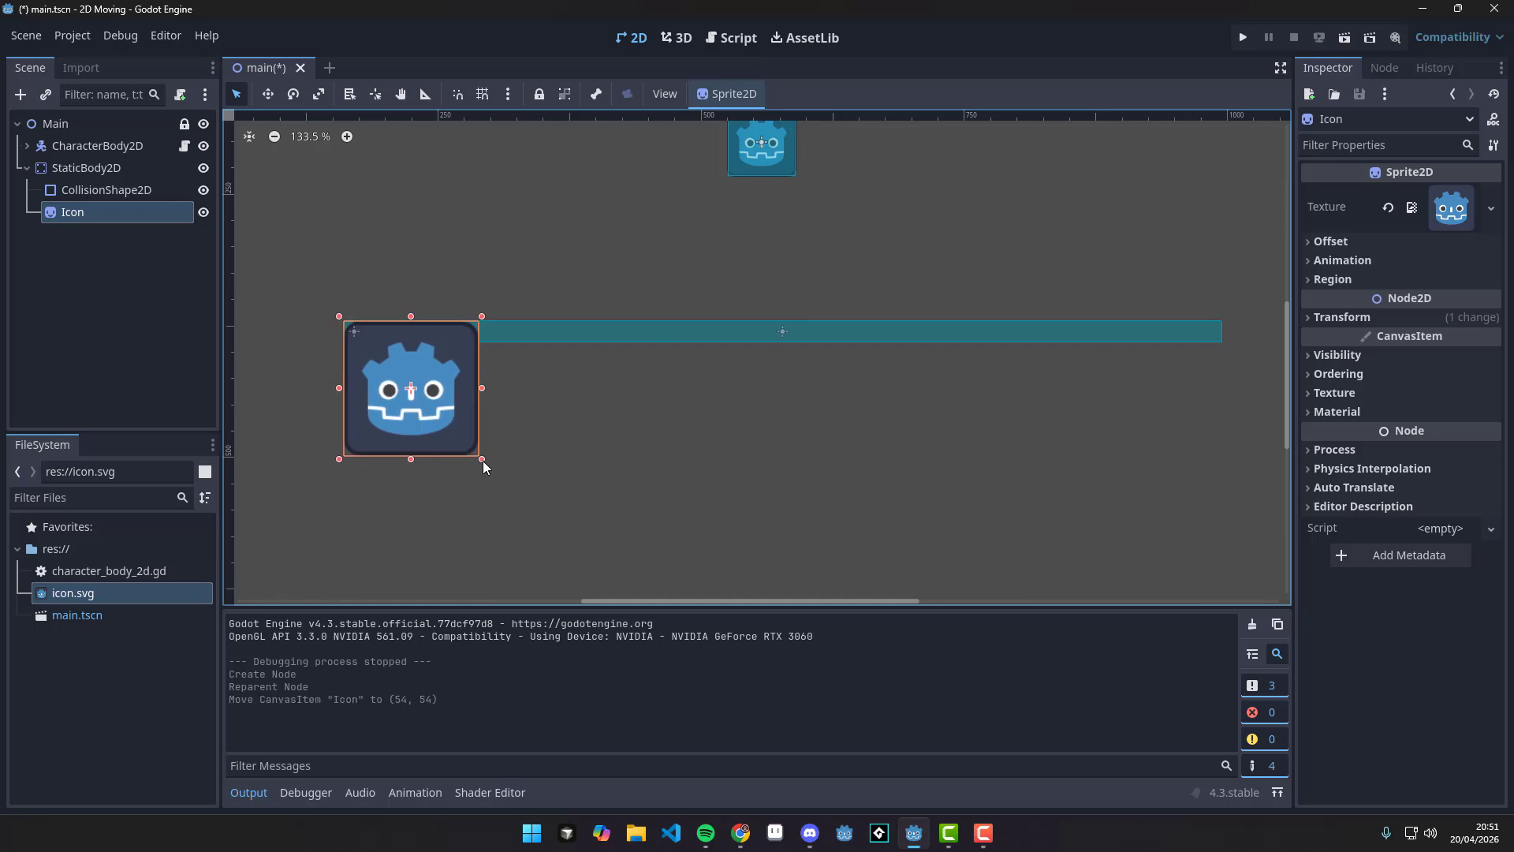
{"action": "left_click_drag", "start_coordinate": [481, 460], "coordinate": [1224, 345]}
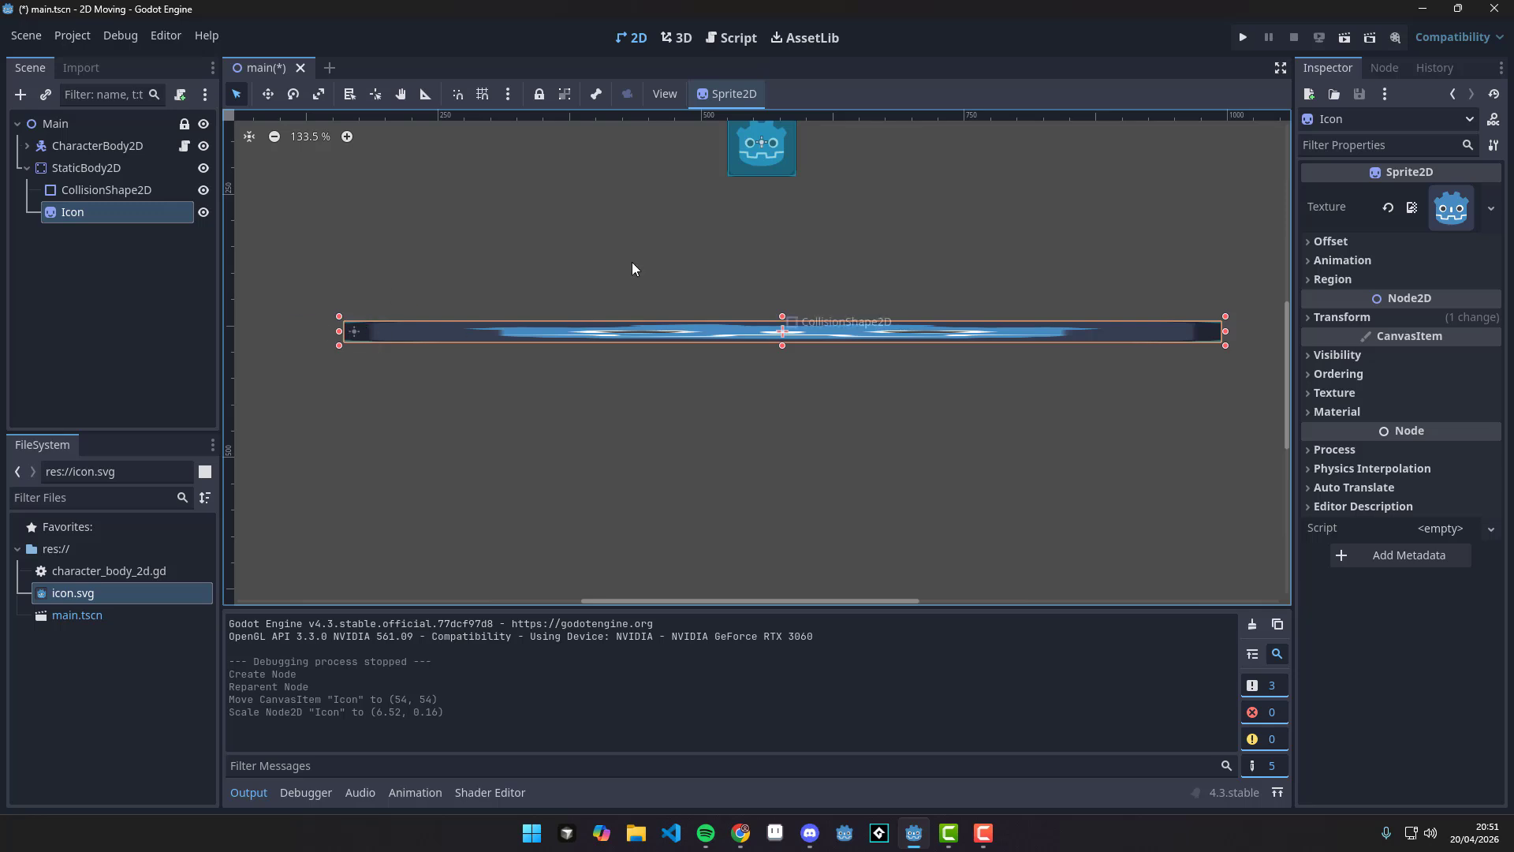
Run the project, test moving and jumping the character on the sprite-covered platform, and close the game window.
{"action": "left_click", "coordinate": [1243, 37]}
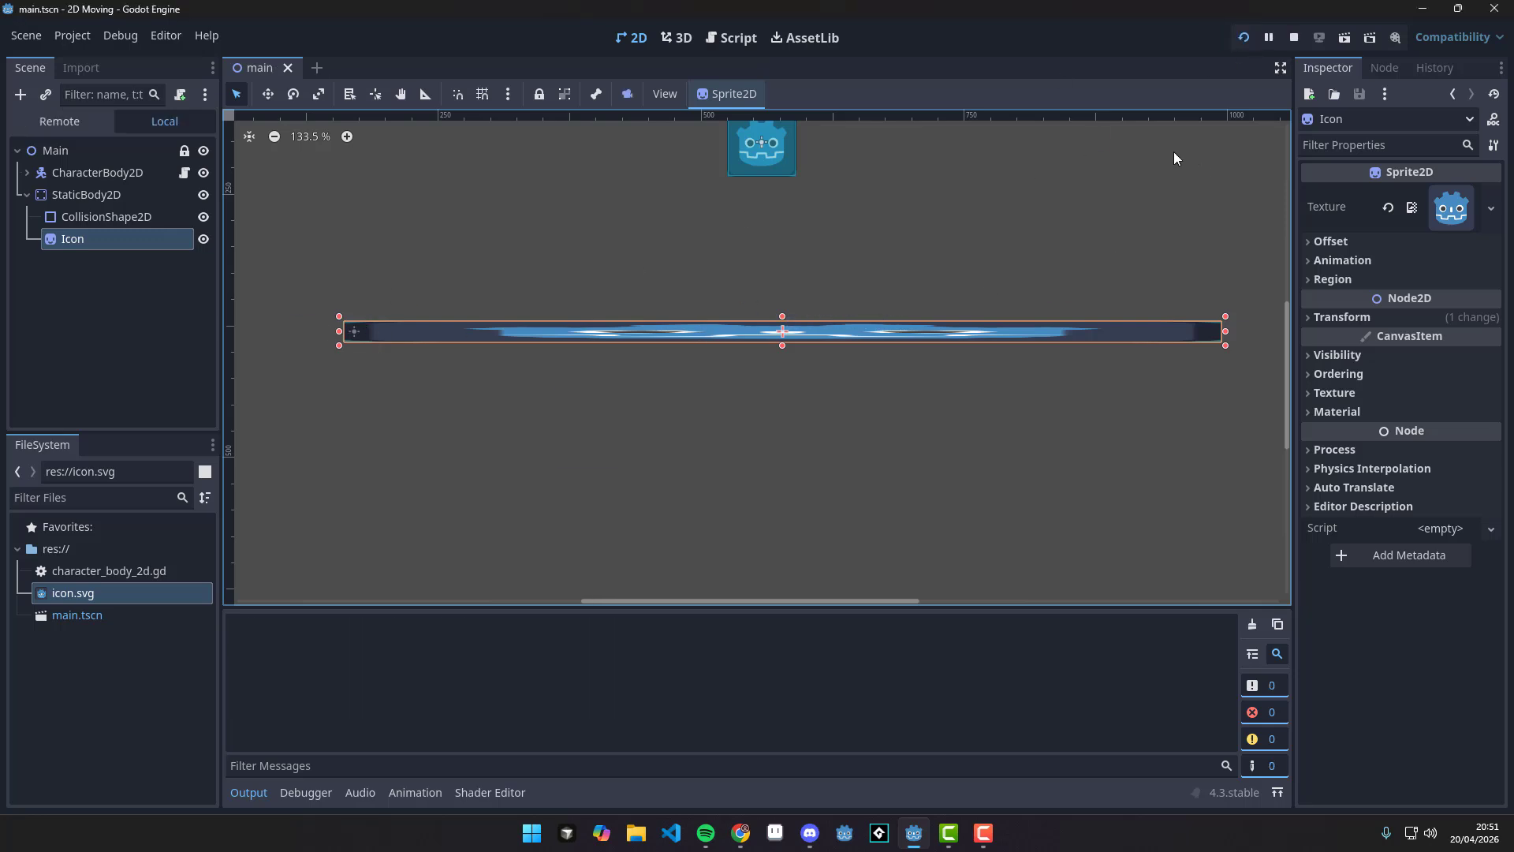
{"action": "key", "text": "Left"}
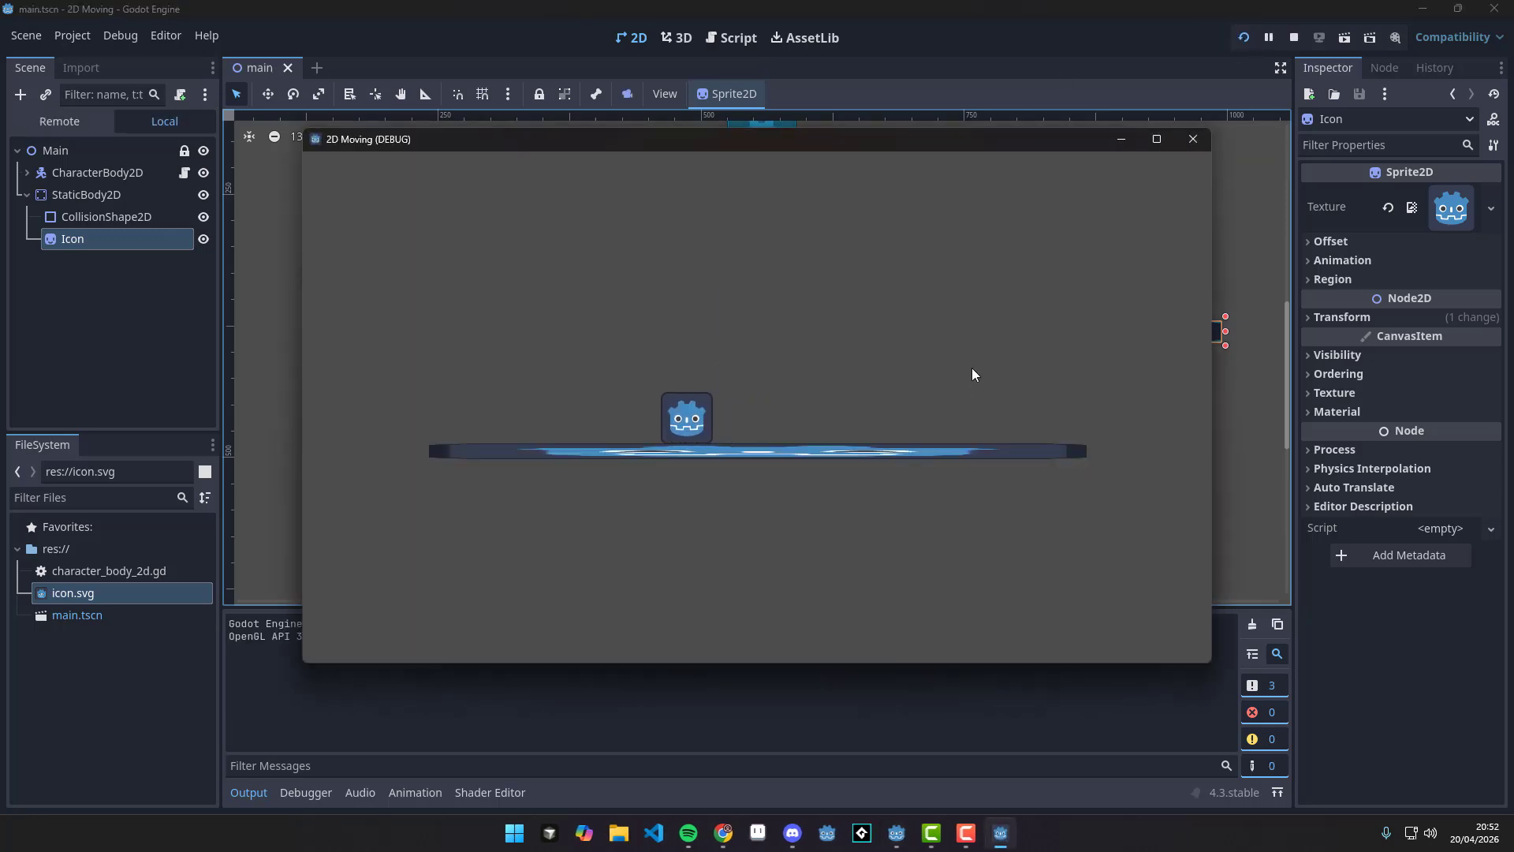
{"action": "key", "text": "space"}
{"action": "key", "text": "Right"}
{"action": "key", "text": "space"}
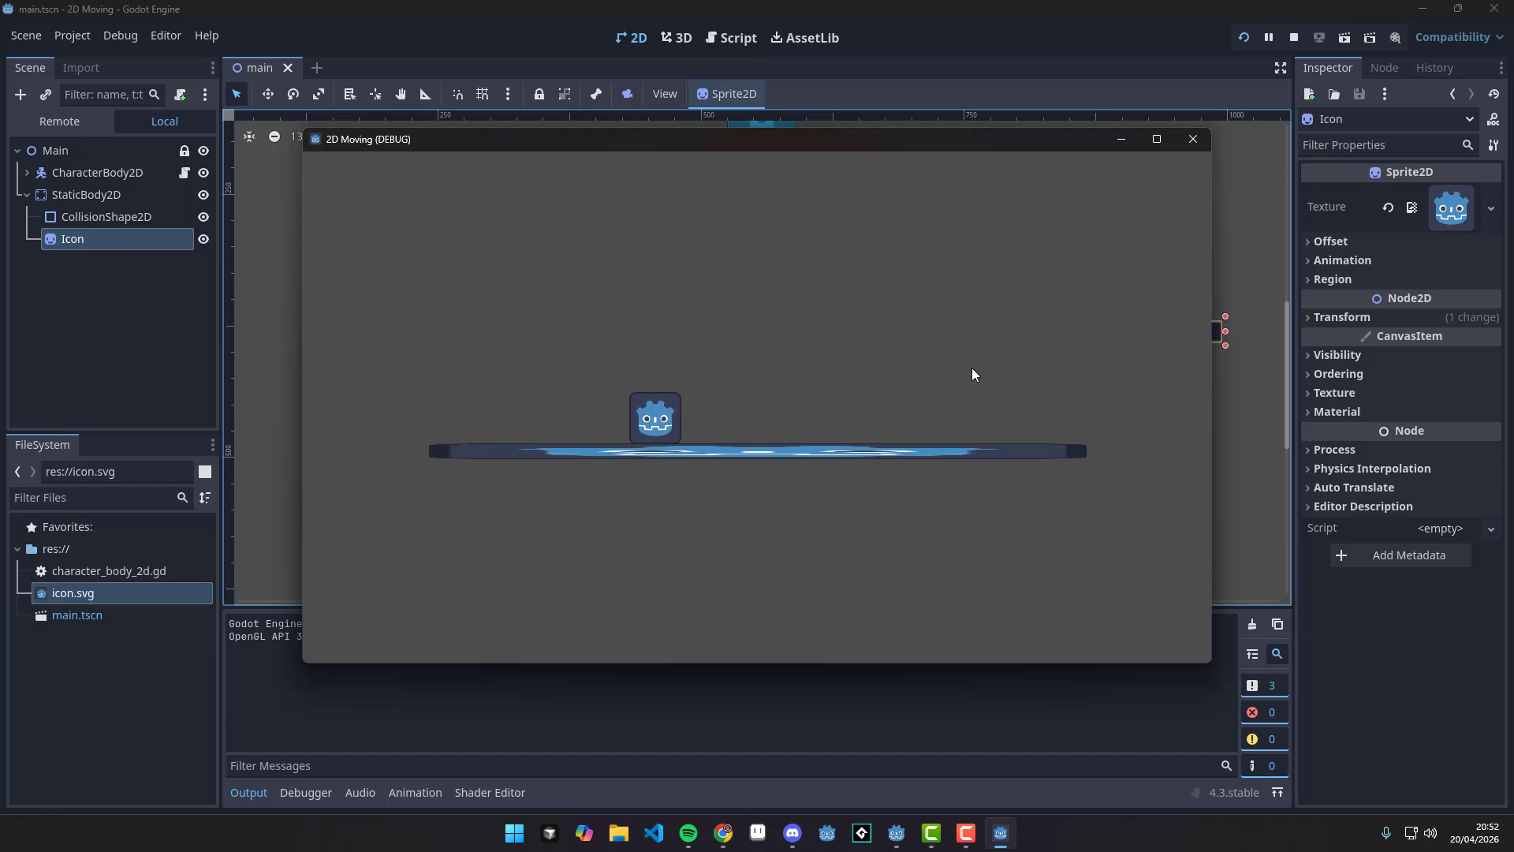
{"action": "key", "text": "space"}
{"action": "key", "text": "space"}
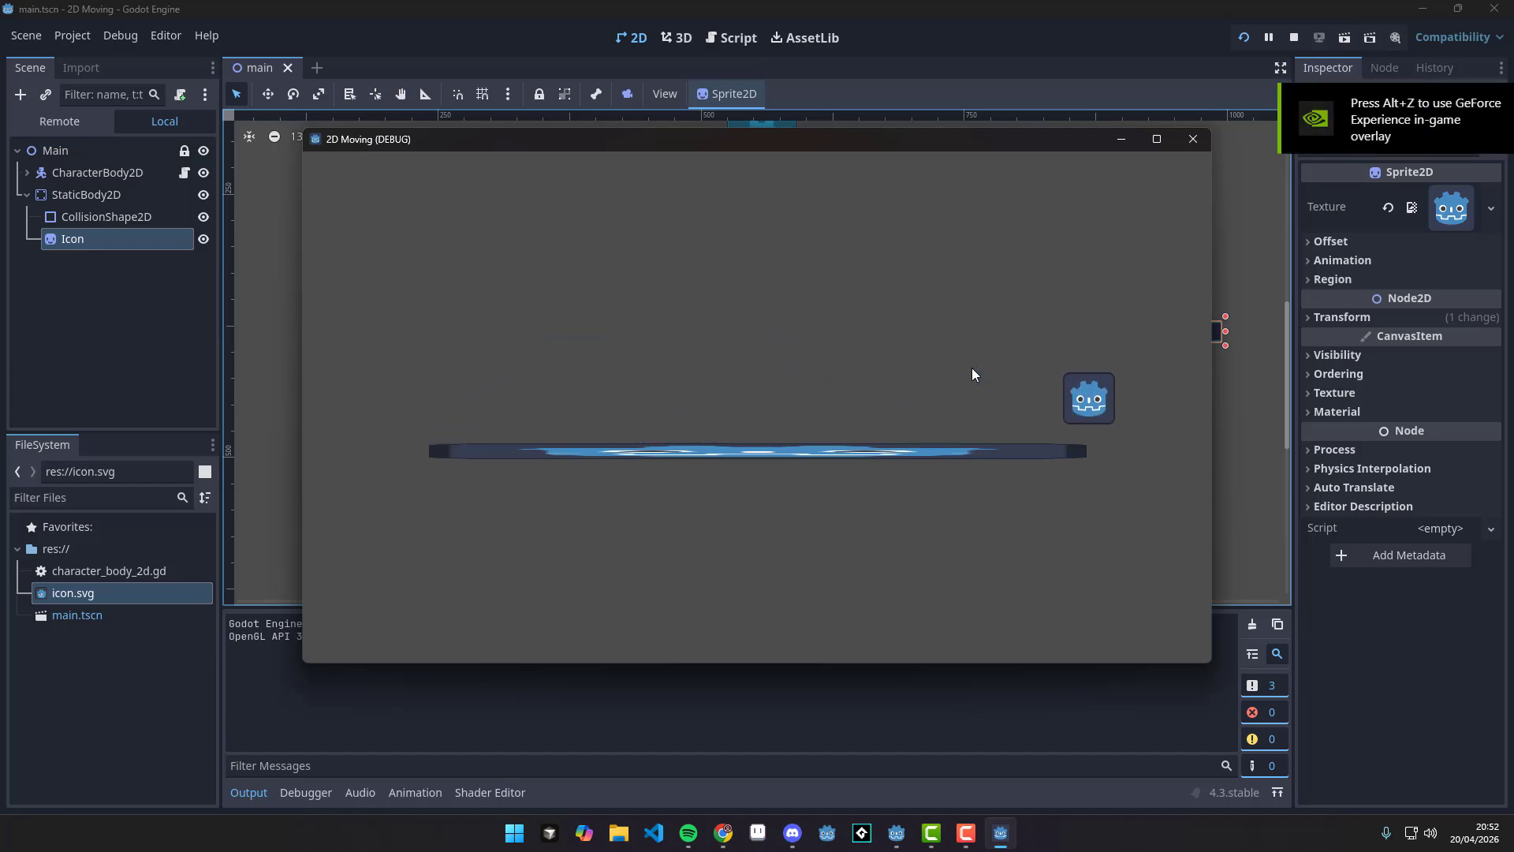
{"action": "key", "text": "Left"}
{"action": "key", "text": "space"}
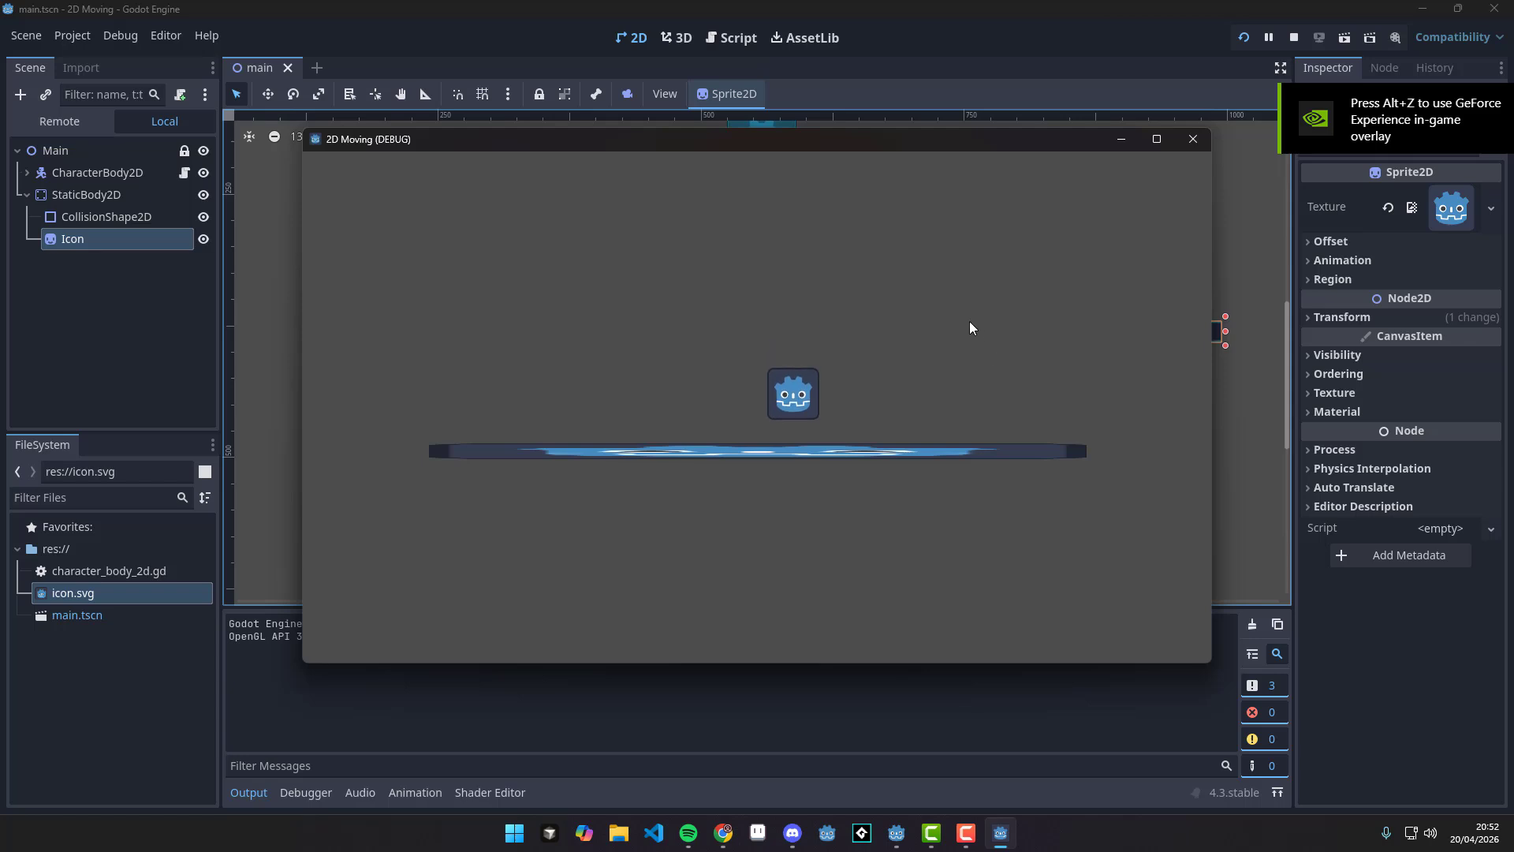
{"action": "left_click", "coordinate": [1191, 145]}
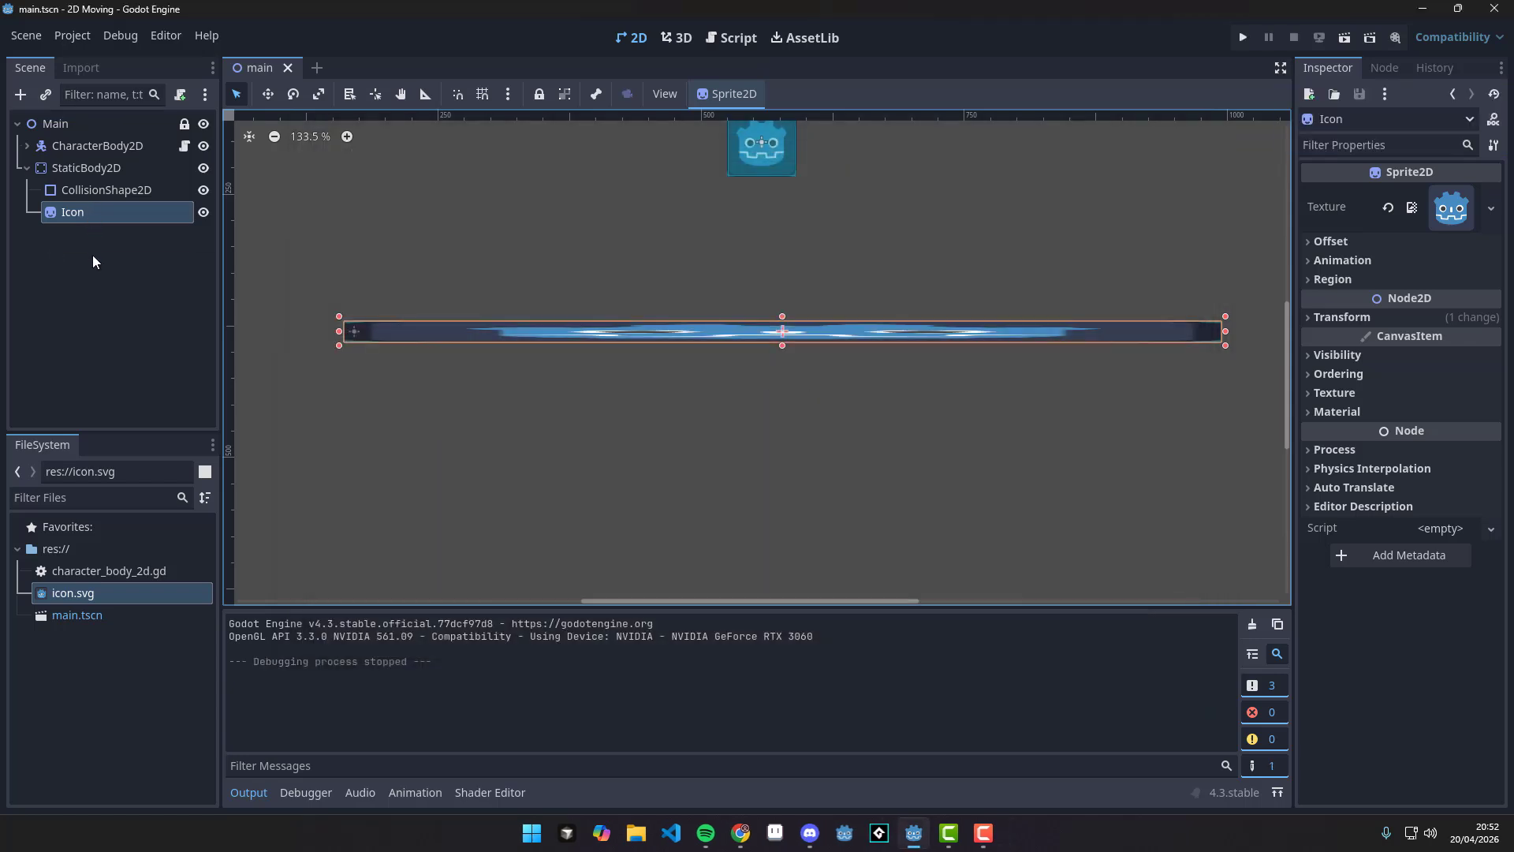
Delete the Icon sprite from under StaticBody2D.
{"action": "left_click", "coordinate": [98, 212]}
{"action": "key", "text": "Delete"}
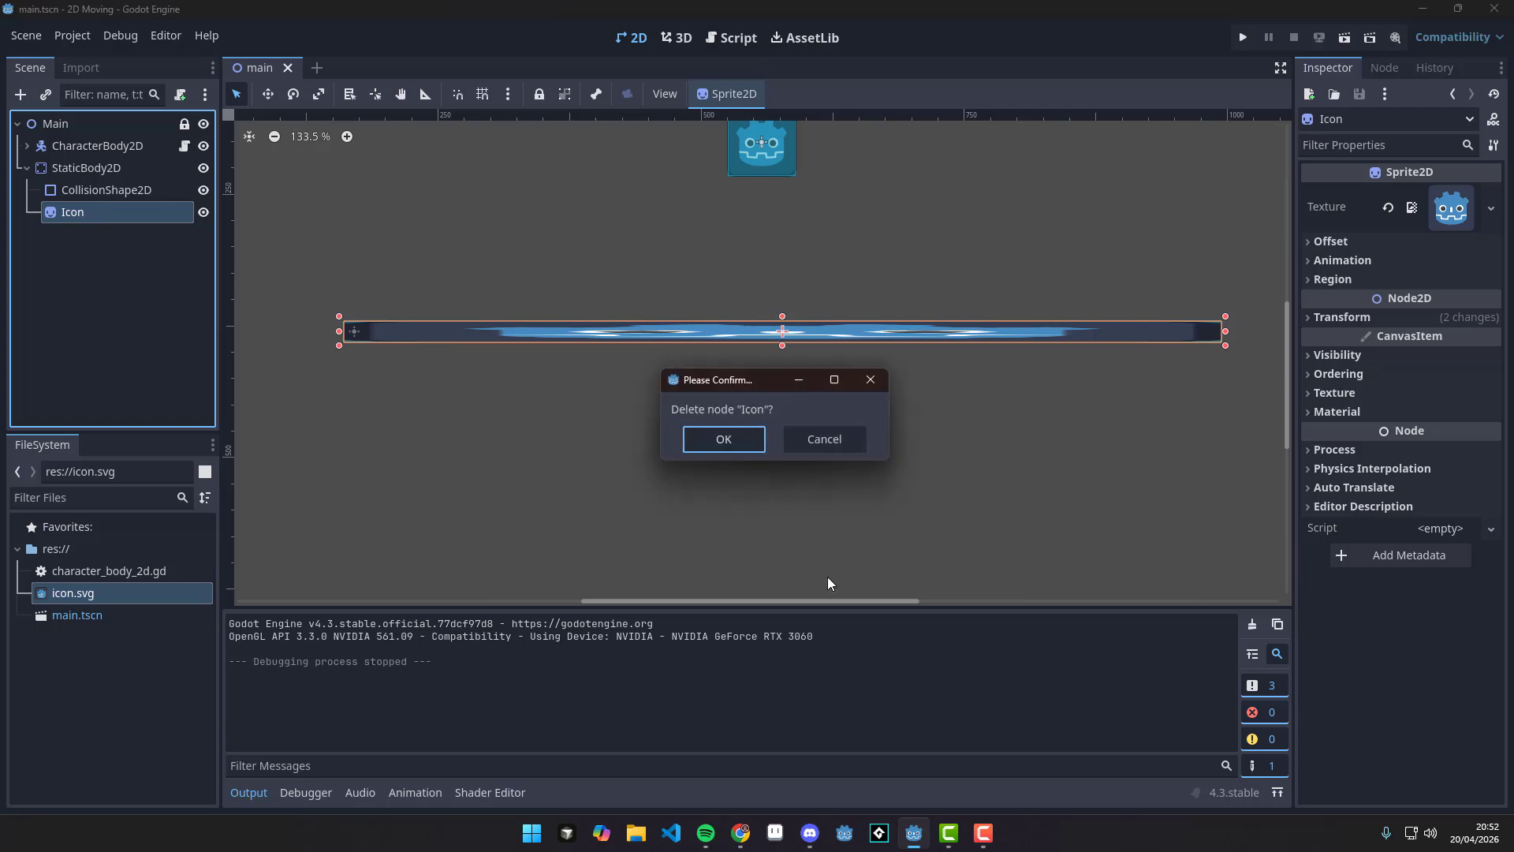
{"action": "left_click", "coordinate": [724, 442]}
Add a ColorRect under StaticBody2D and fit it over the collision rectangle, at about (-11, -10) and sized about 836 by 18.
{"action": "left_click", "coordinate": [75, 204]}
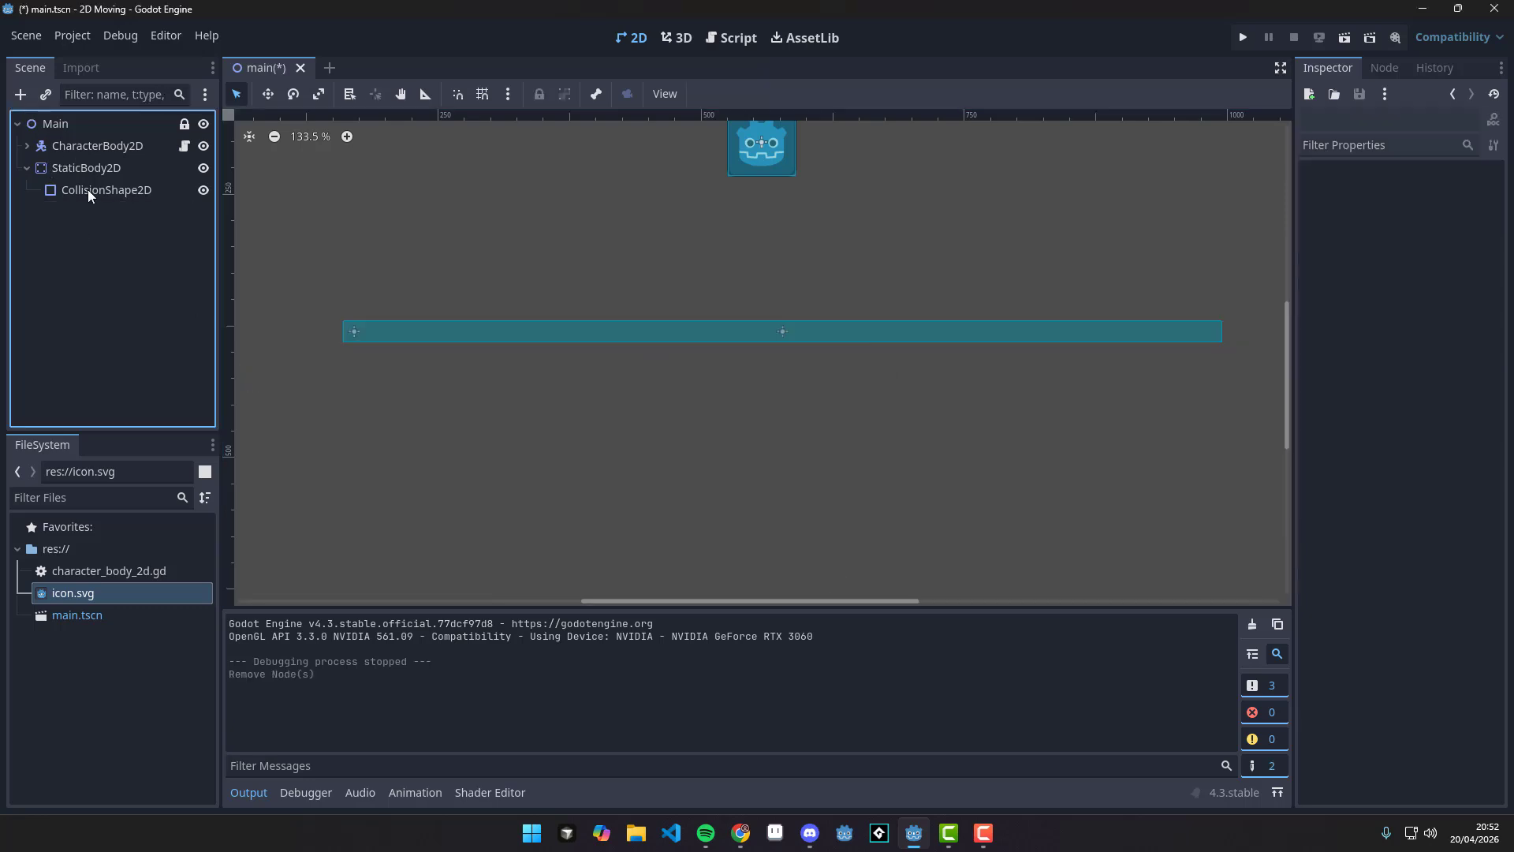
{"action": "left_click", "coordinate": [89, 168]}
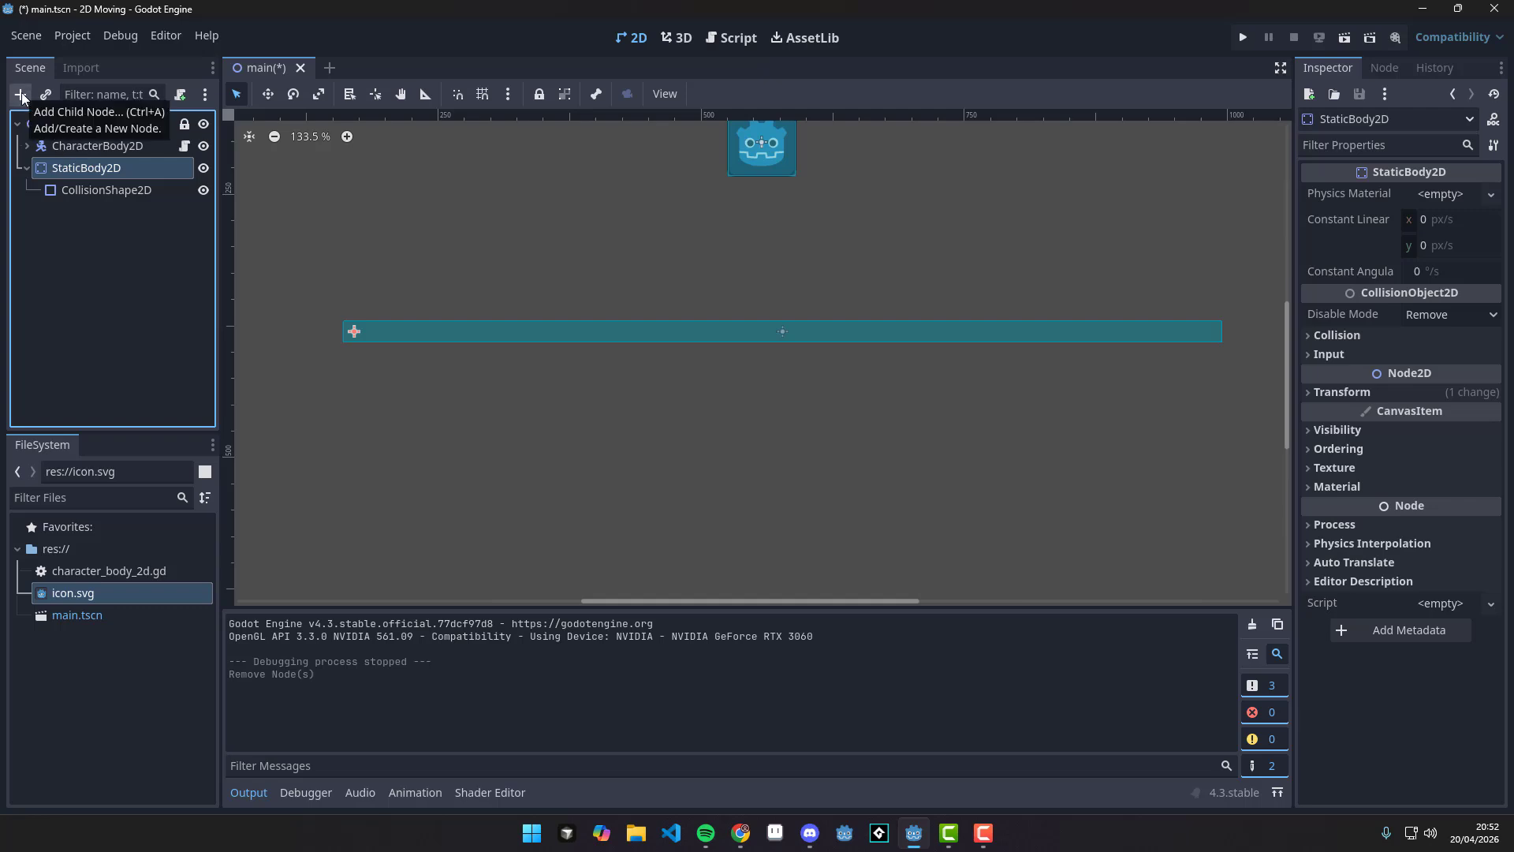
{"action": "left_click", "coordinate": [21, 93]}
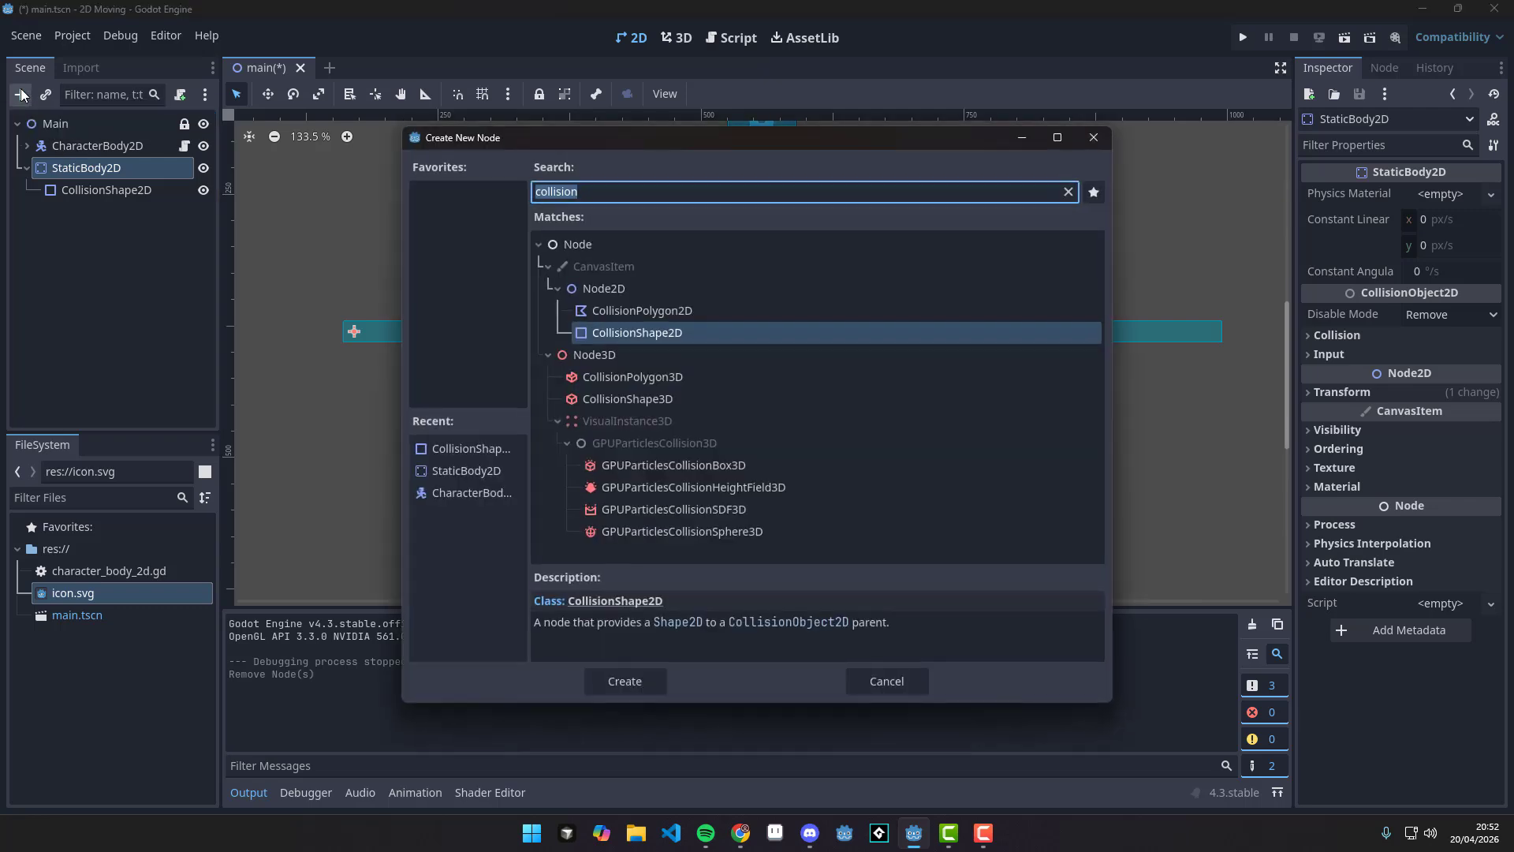
{"action": "type", "text": "colorrect"}
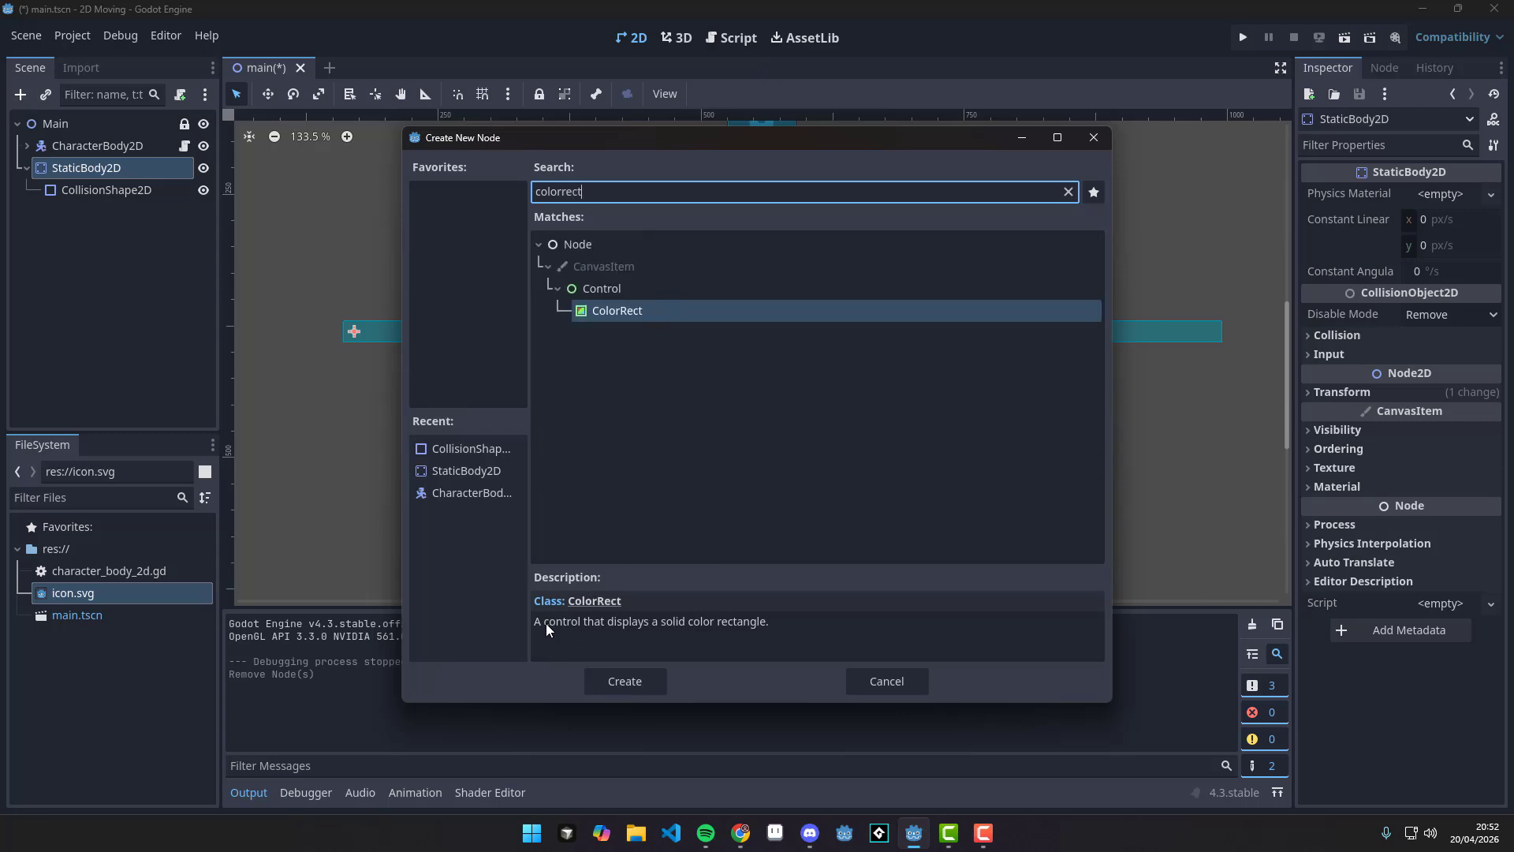
{"action": "left_click_drag", "start_coordinate": [541, 623], "coordinate": [757, 621]}
{"action": "left_click", "coordinate": [748, 630]}
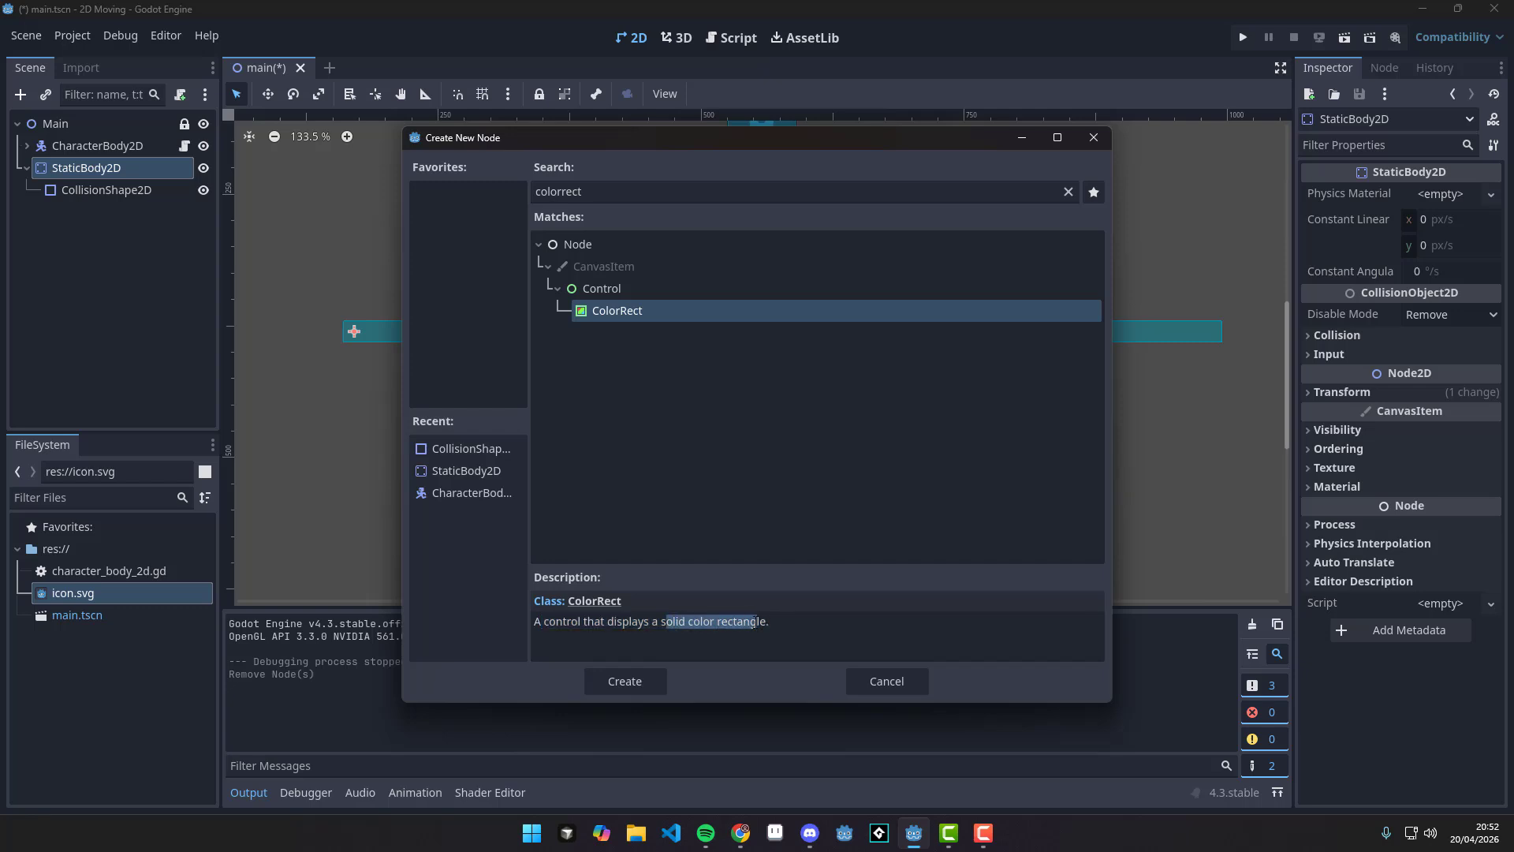
{"action": "left_click", "coordinate": [757, 626]}
{"action": "double_click", "coordinate": [632, 311]}
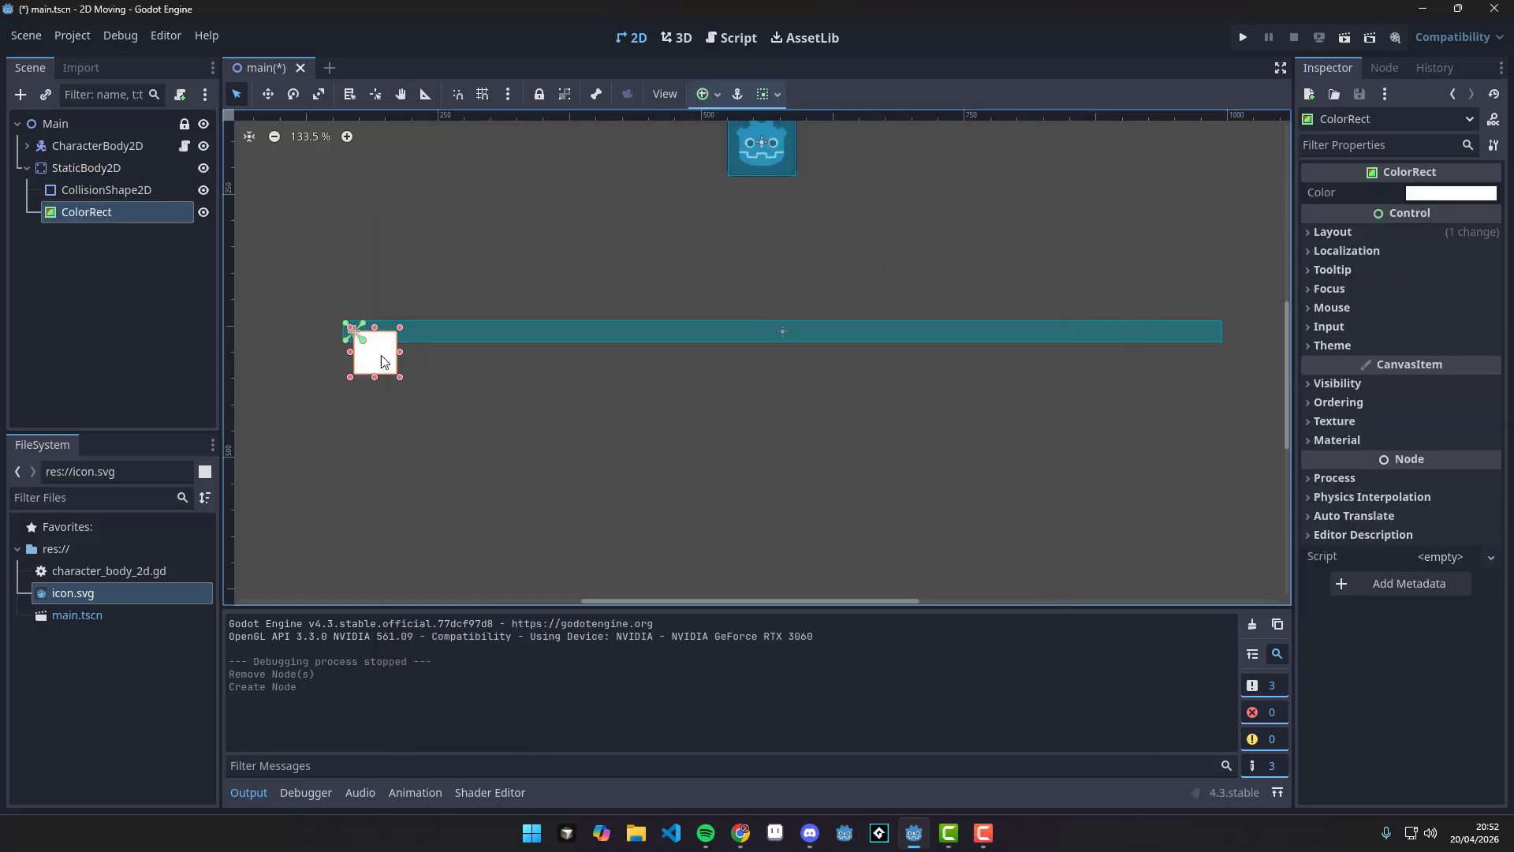
{"action": "left_click_drag", "start_coordinate": [382, 361], "coordinate": [1226, 343]}
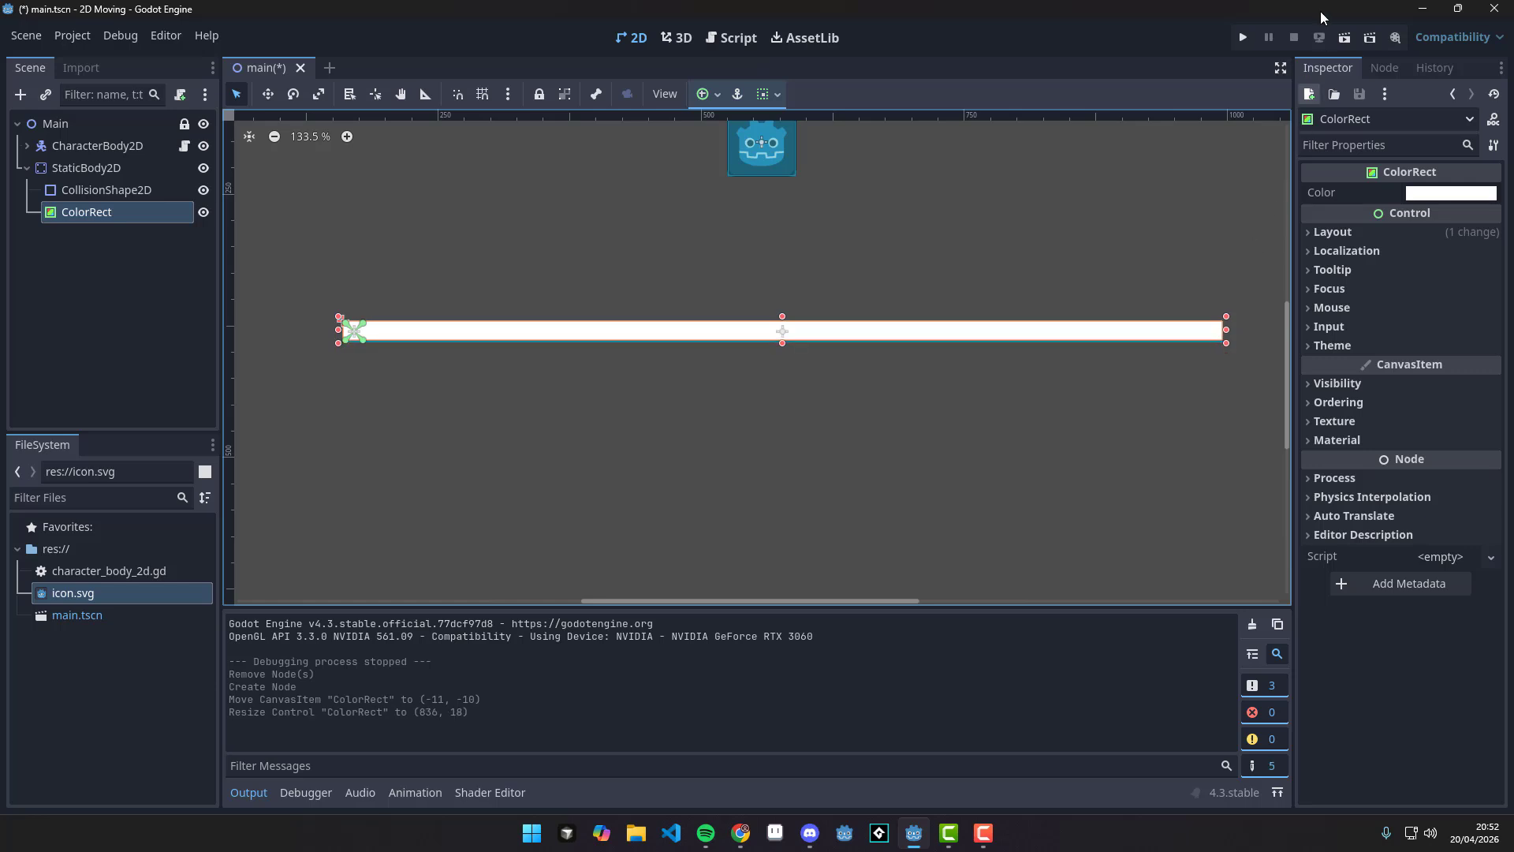
Run the project and test moving the character left and right and jumping on the white ColorRect platform.
{"action": "left_click", "coordinate": [1244, 37]}
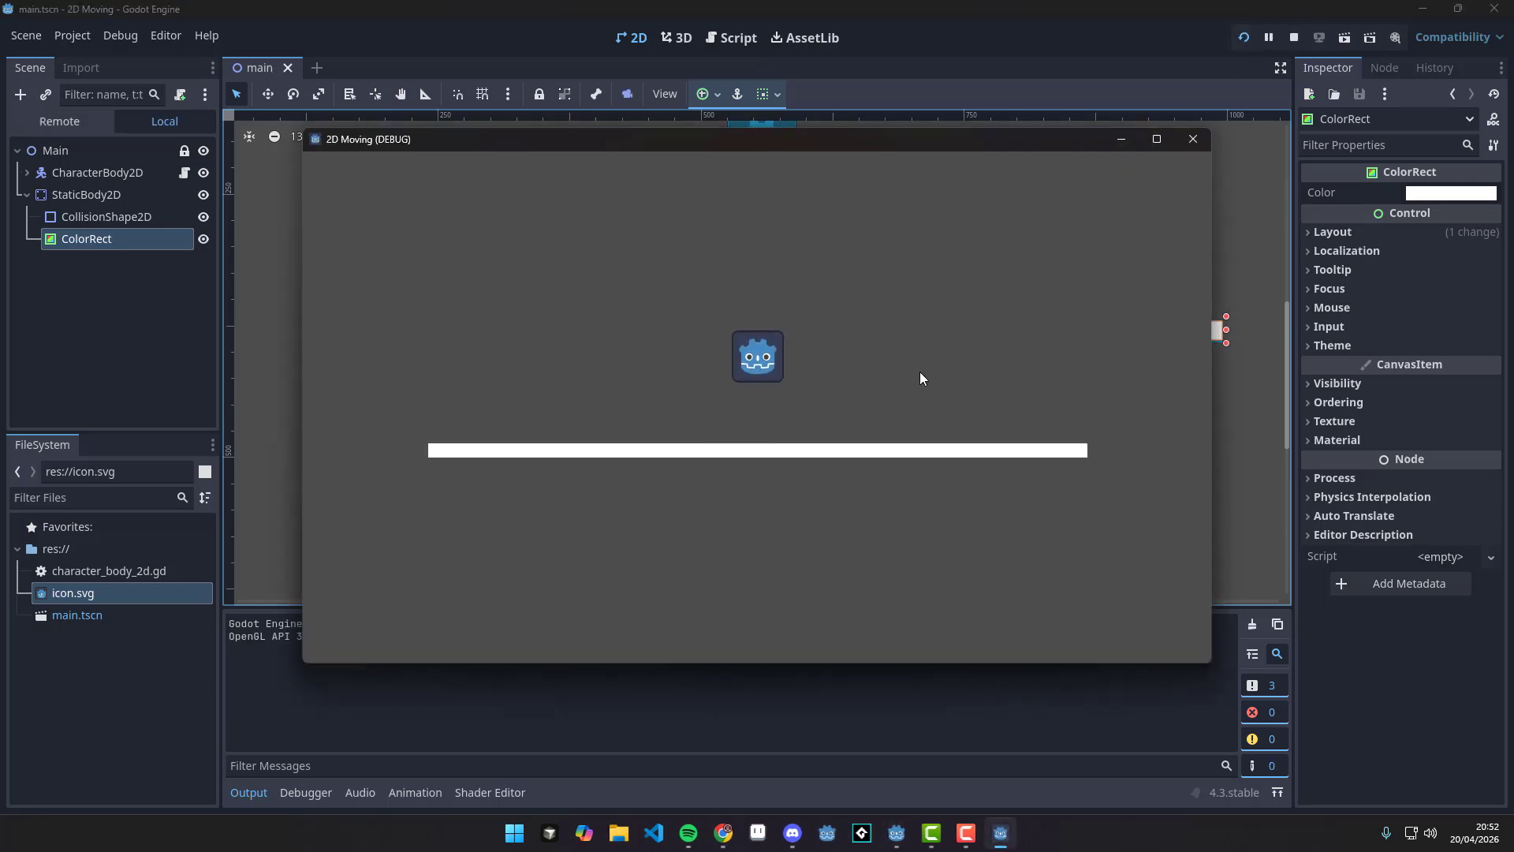
{"action": "key", "text": "Right"}
{"action": "key", "text": "space"}
{"action": "key", "text": "Left"}
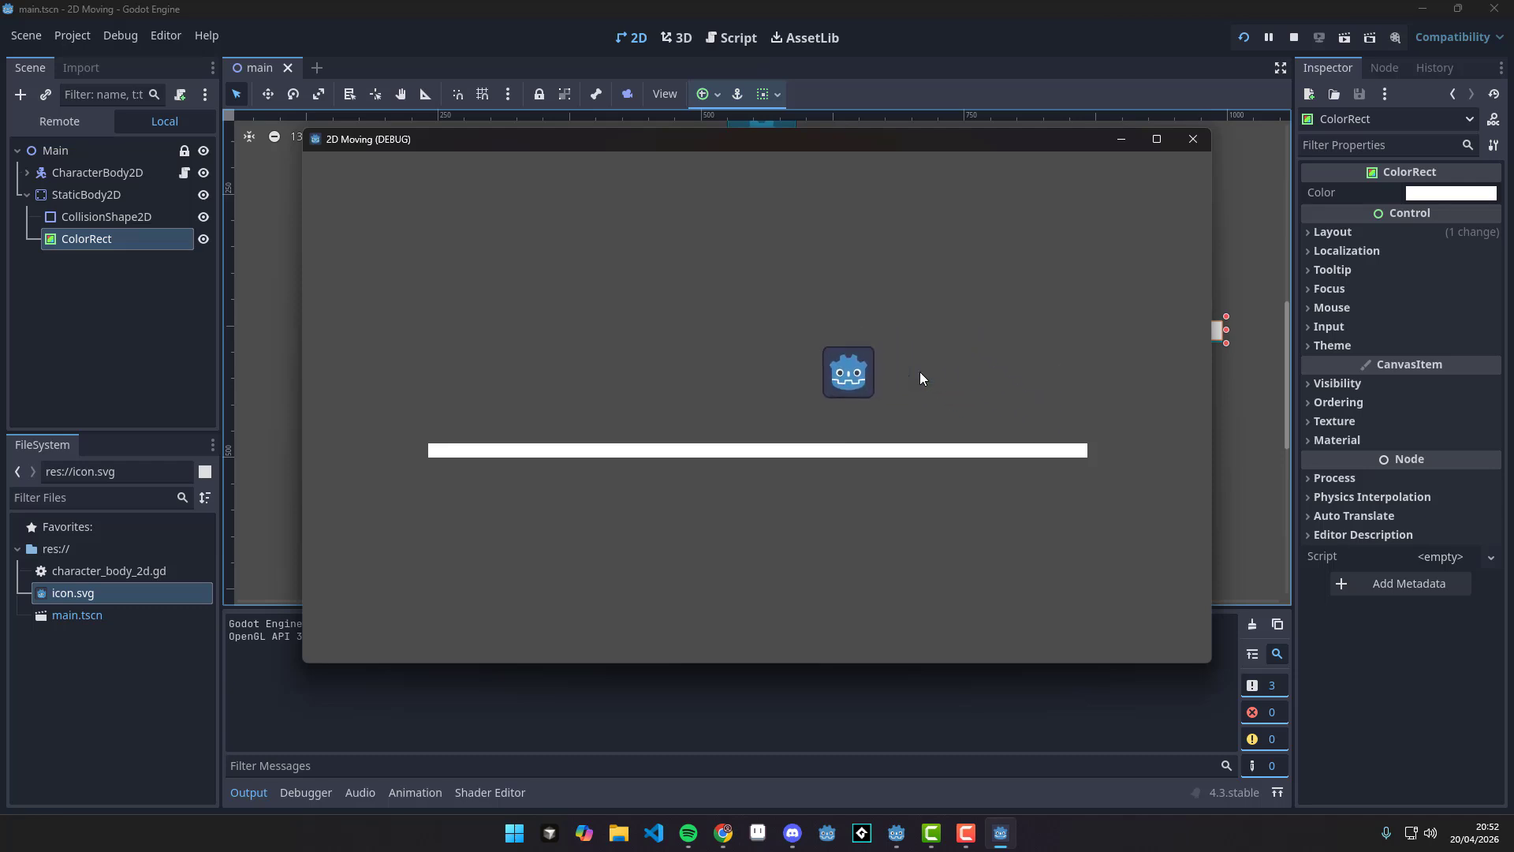
{"action": "key", "text": "space"}
{"action": "key", "text": "space"}
{"action": "key", "text": "Right"}
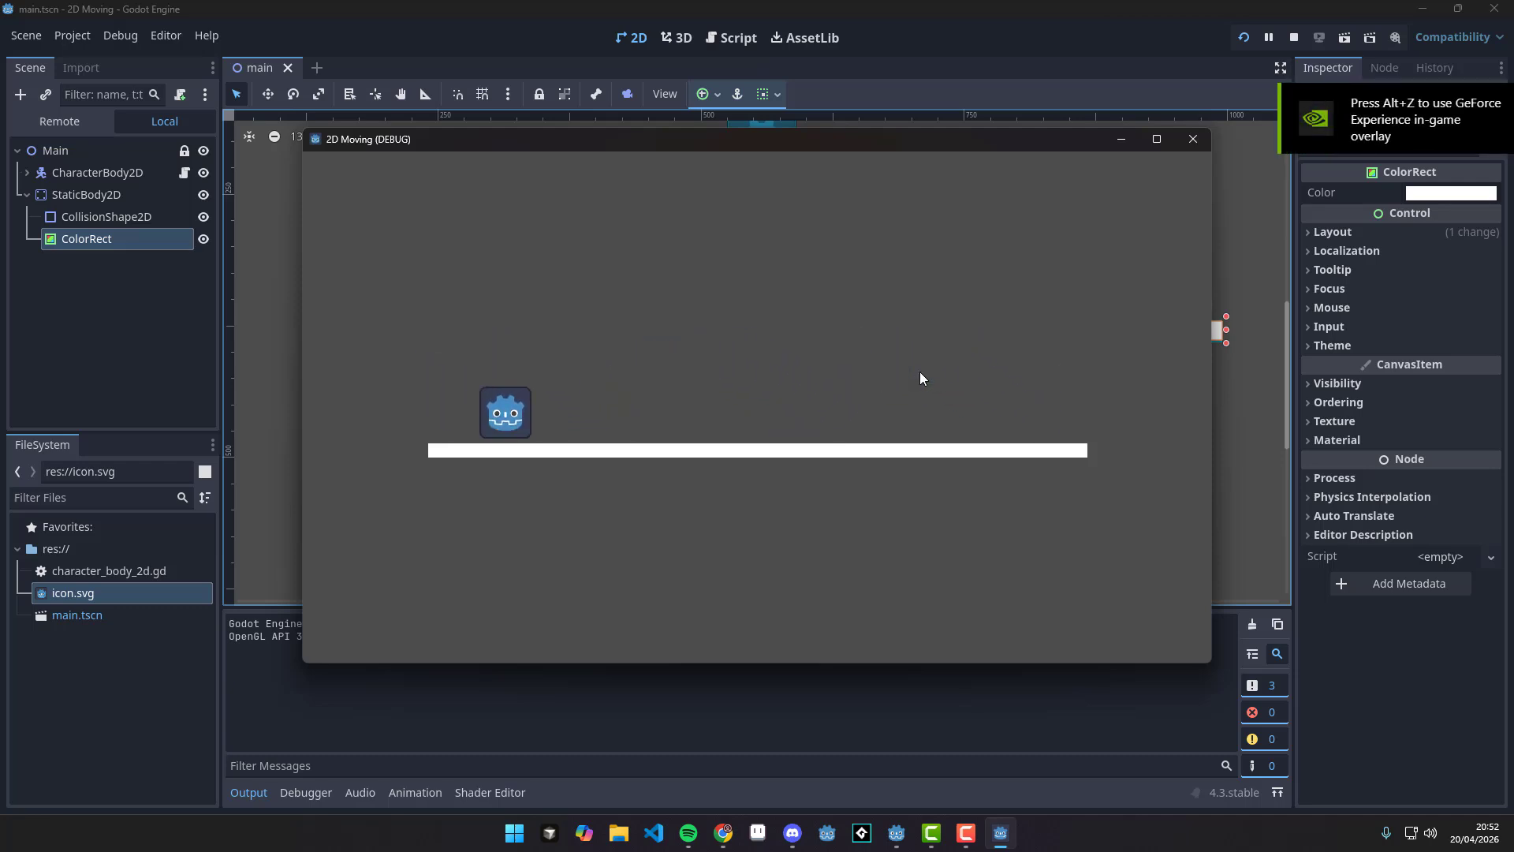
{"action": "key", "text": "space"}
{"action": "key", "text": "Left"}
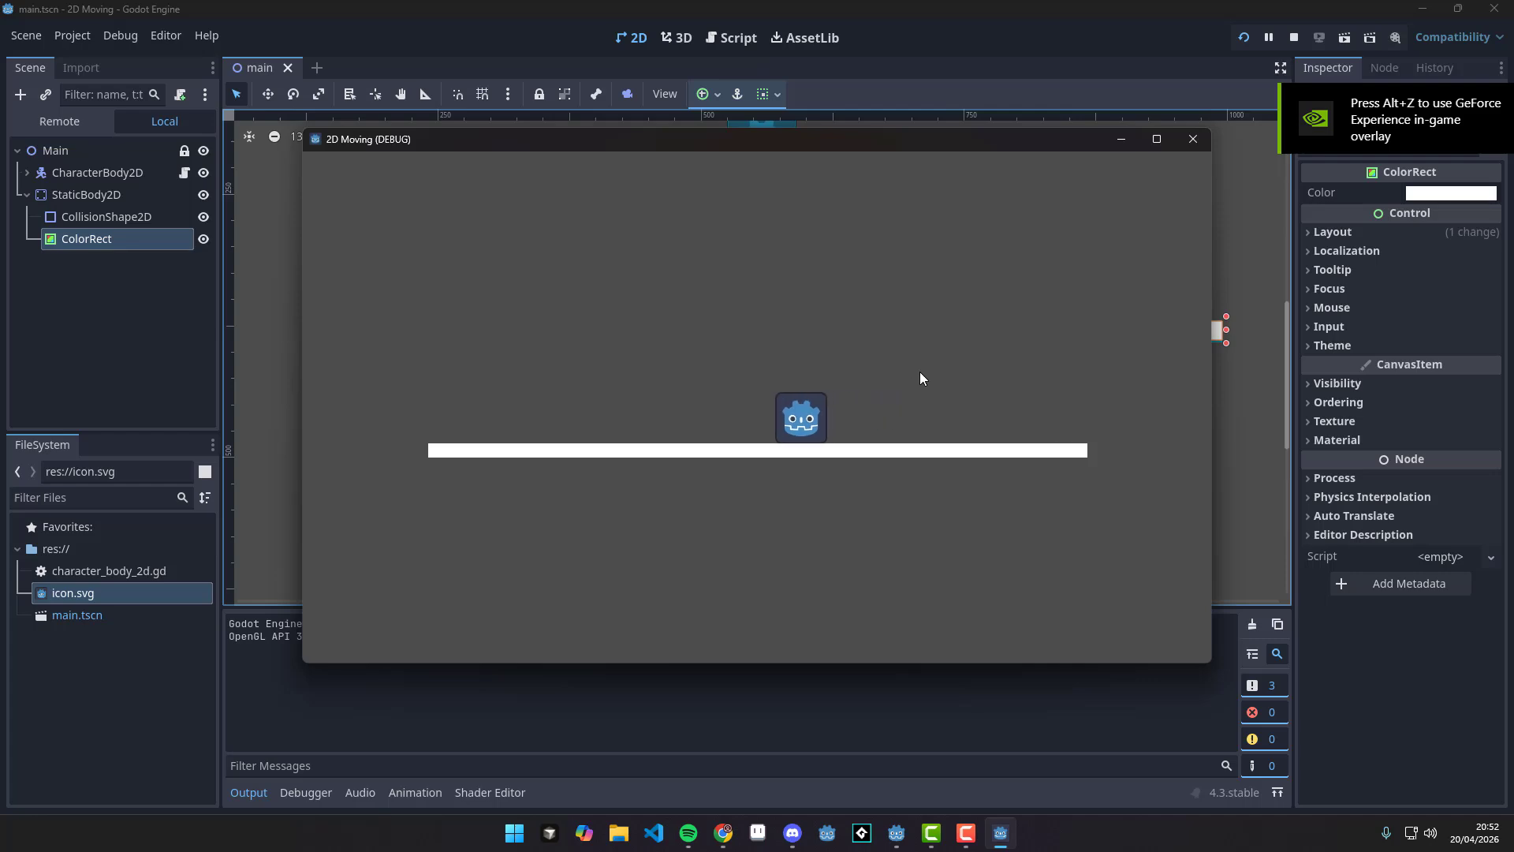
{"action": "key", "text": "space"}
{"action": "key", "text": "Right"}
{"action": "key", "text": "Left"}
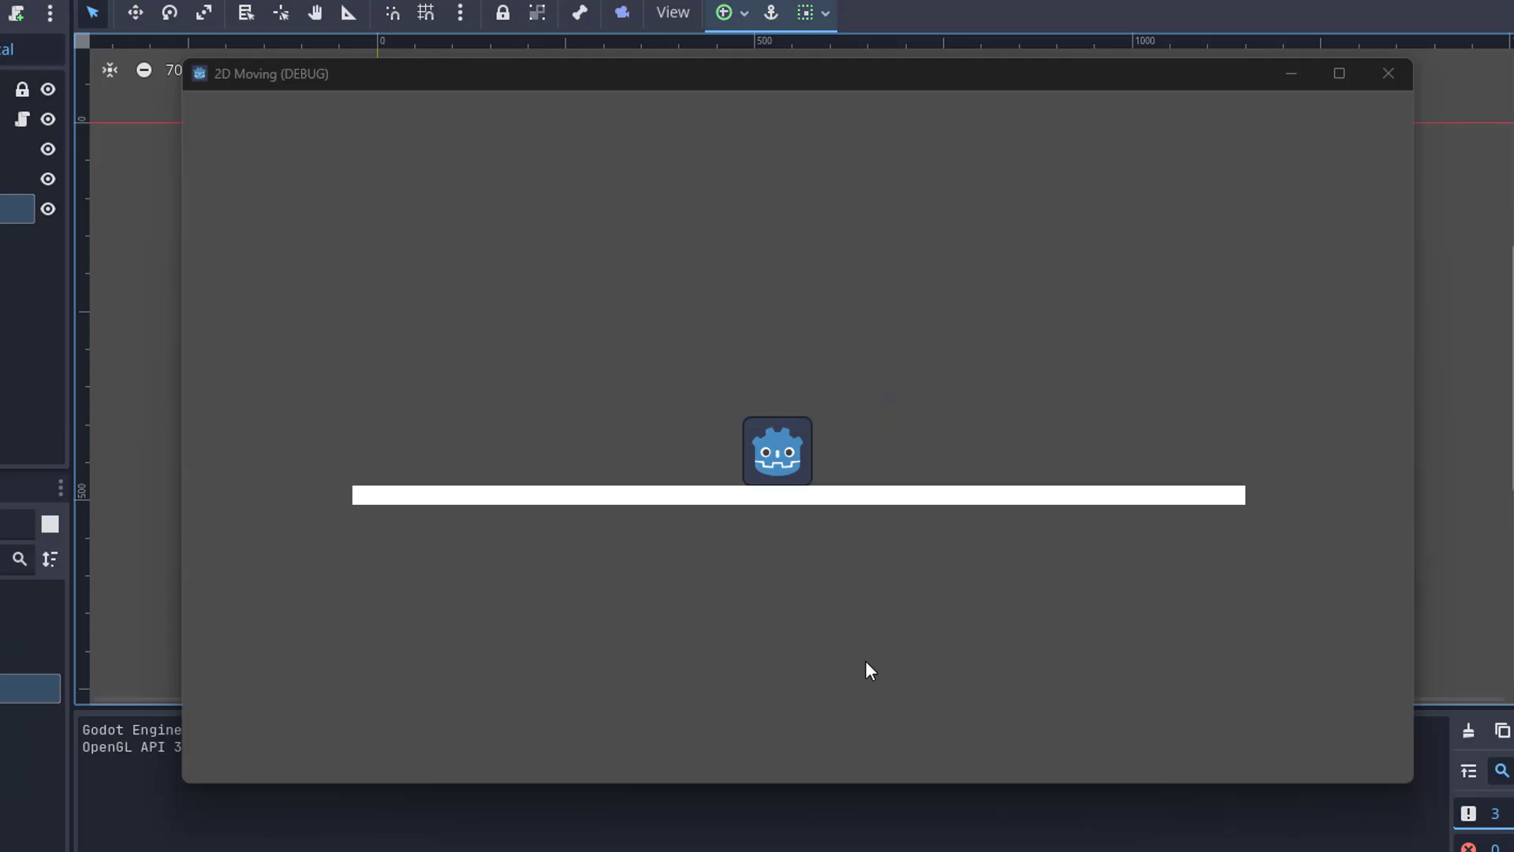
{"action": "key", "text": "Left"}
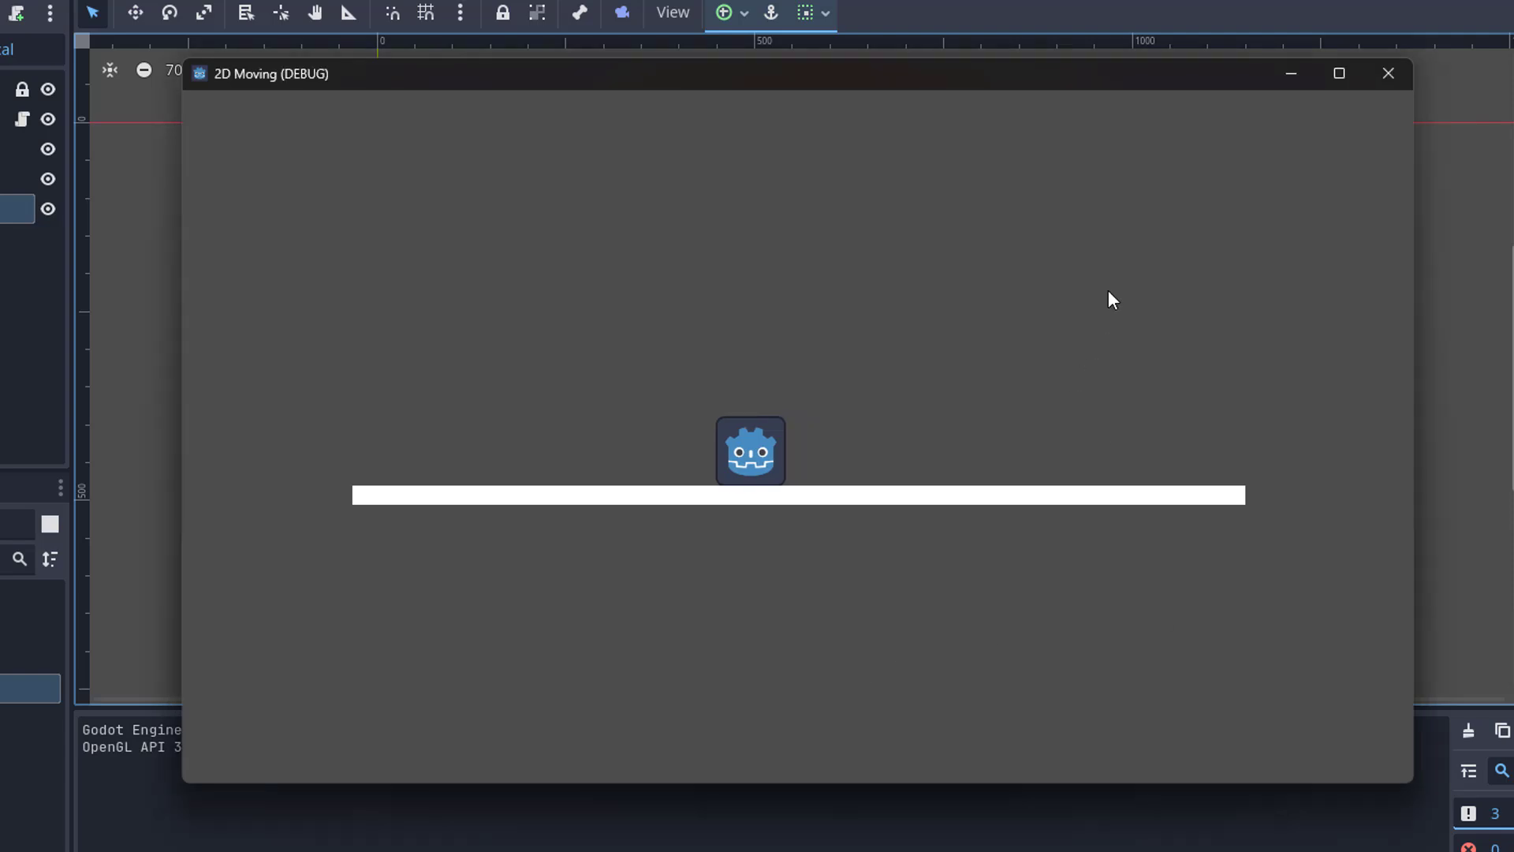
{"action": "key", "text": "space"}
{"action": "key", "text": "Right"}
{"action": "key", "text": "space"}
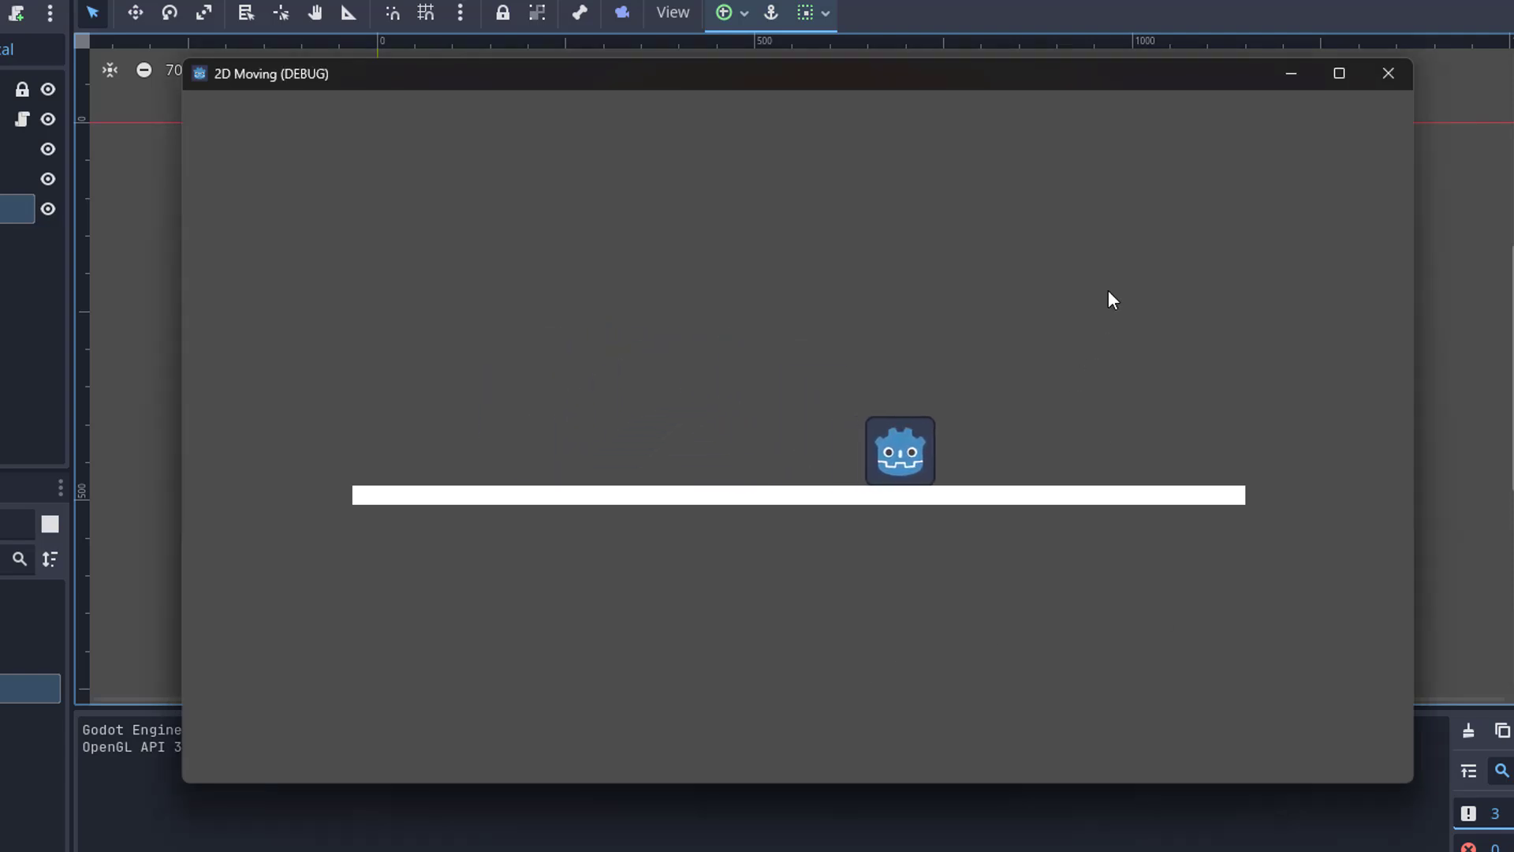
{"action": "key", "text": "space"}
{"action": "key", "text": "Left"}
{"action": "key", "text": "space"}
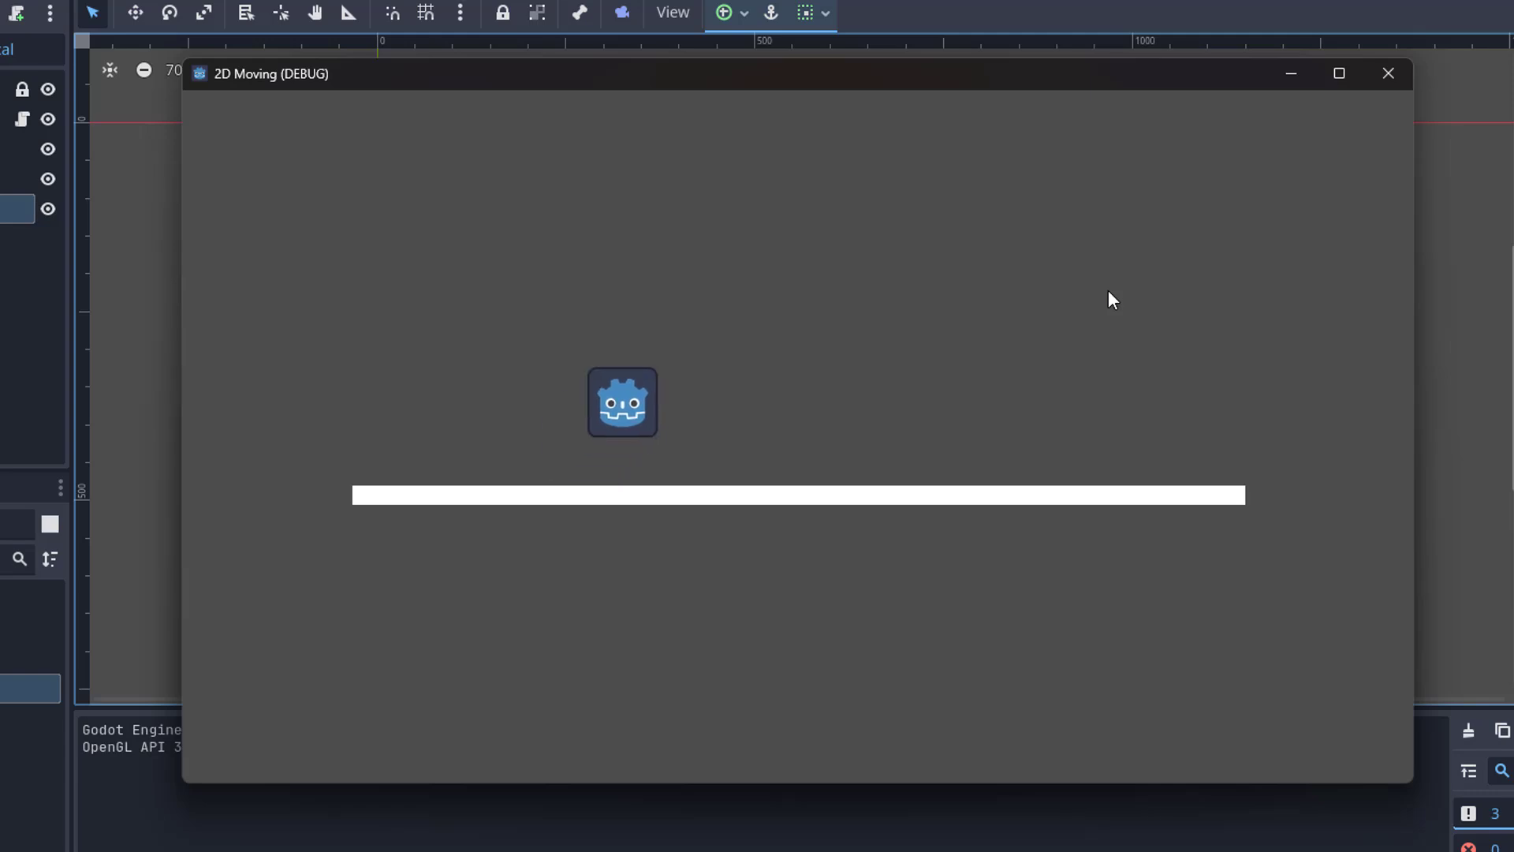
{"action": "key", "text": "Right"}
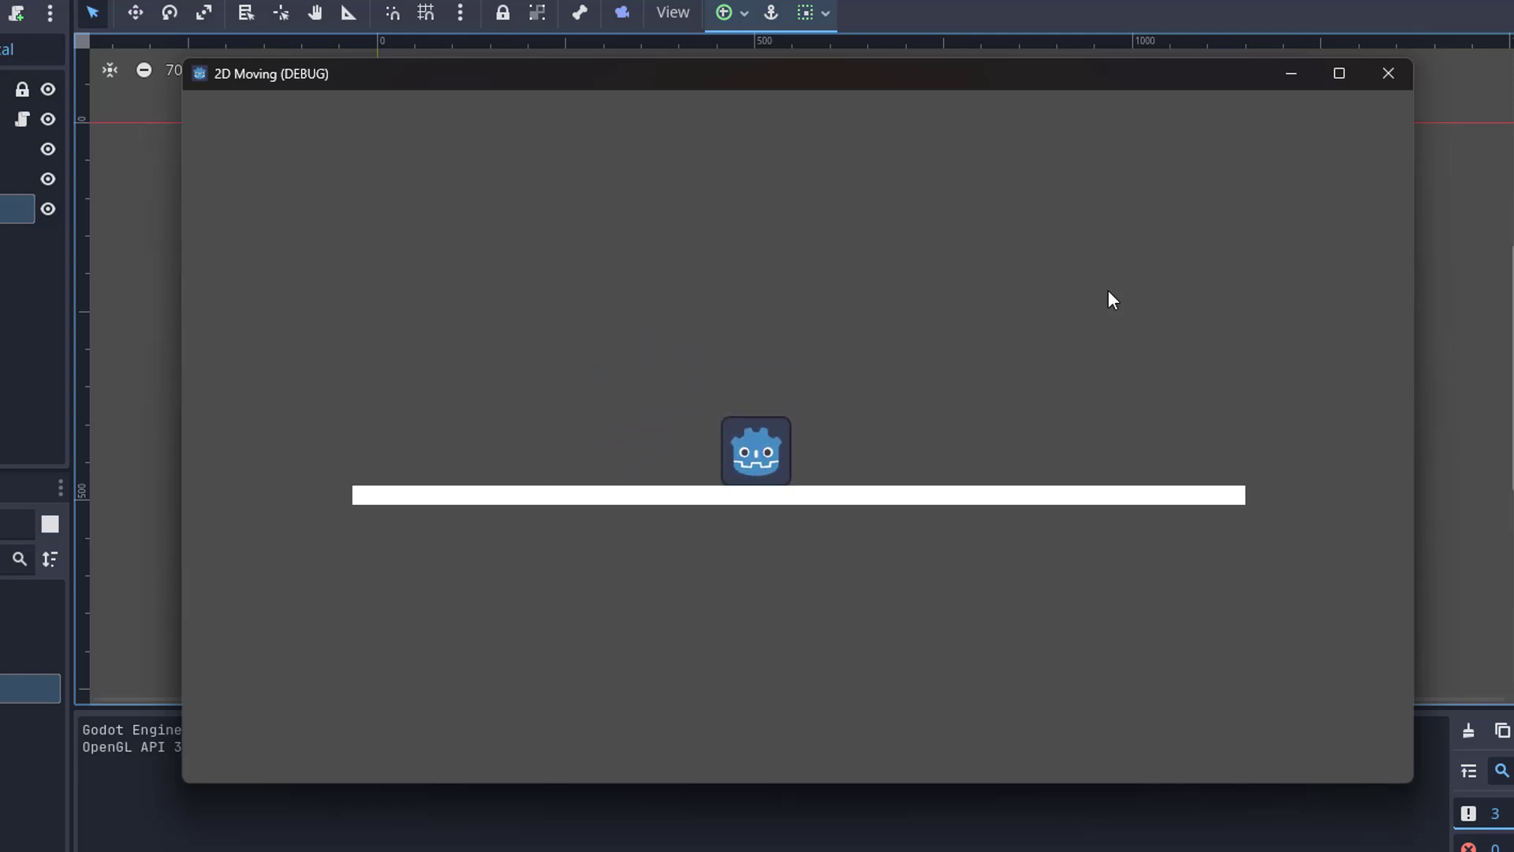